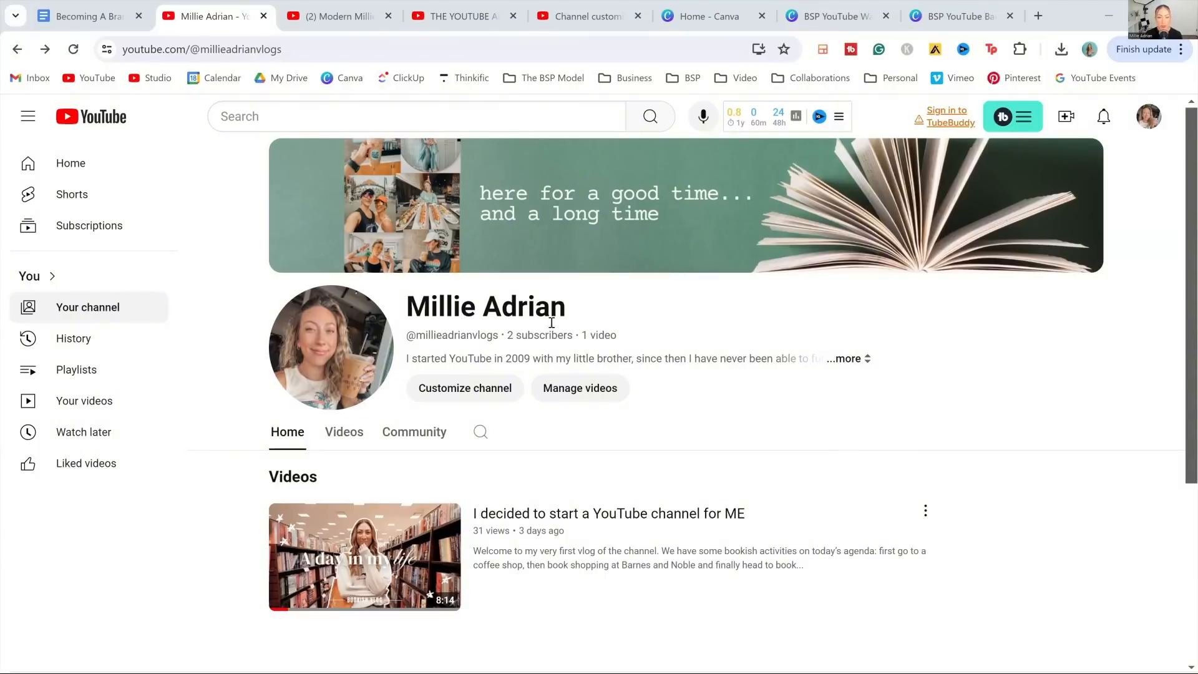
- Look over the vlog channel's home page and open its channel customization settings
scroll(823, 350, down, 4)
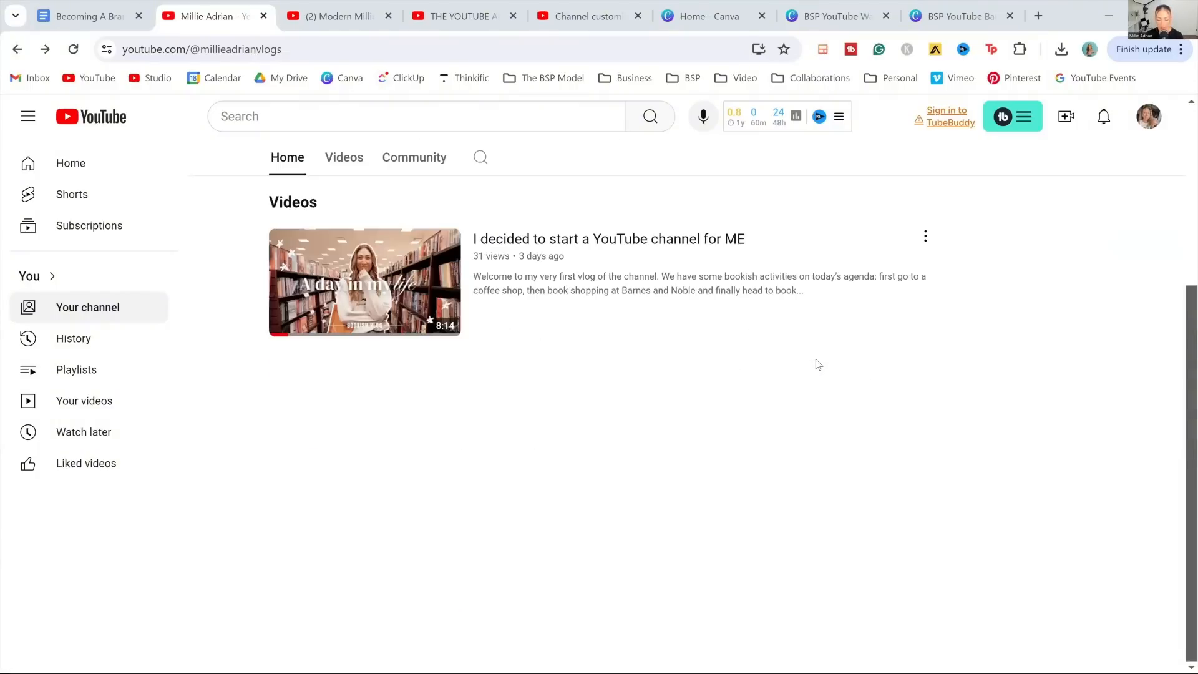
scroll(815, 361, up, 4)
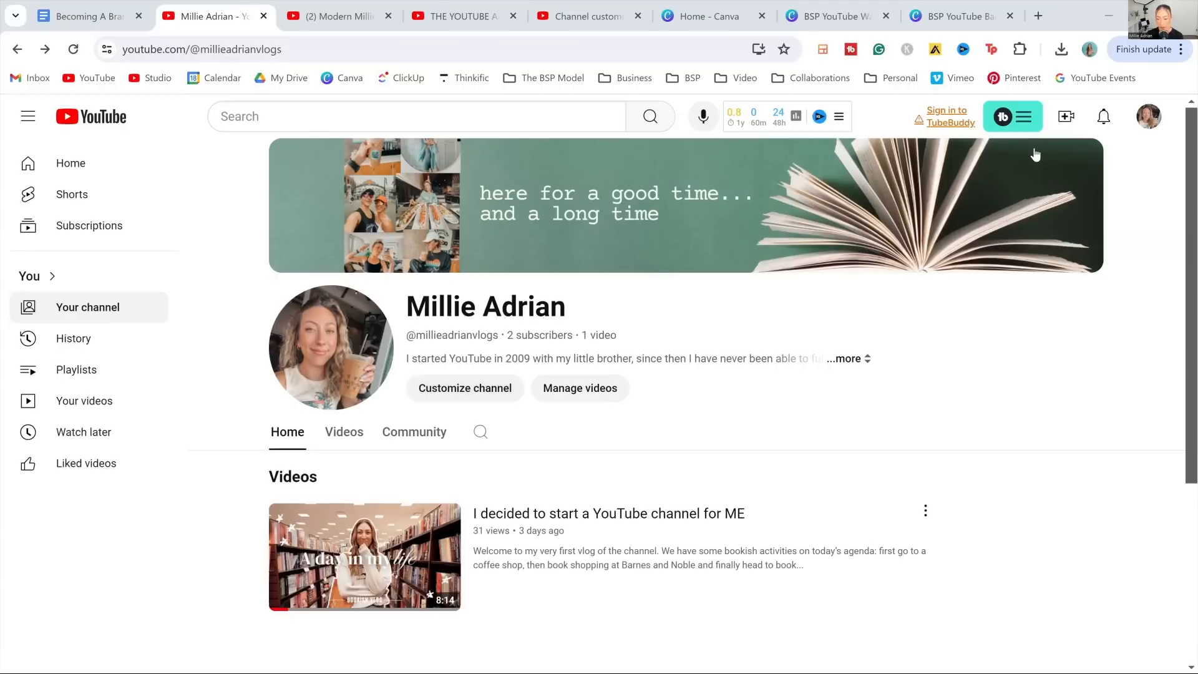
click(1146, 122)
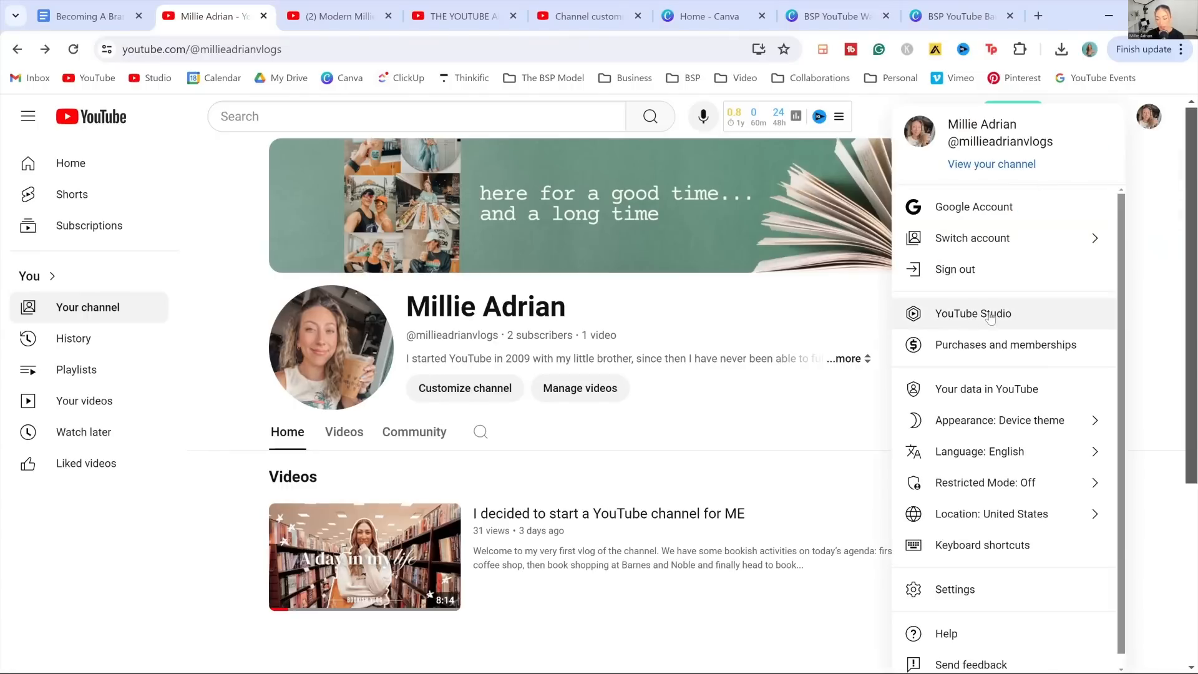
click(474, 393)
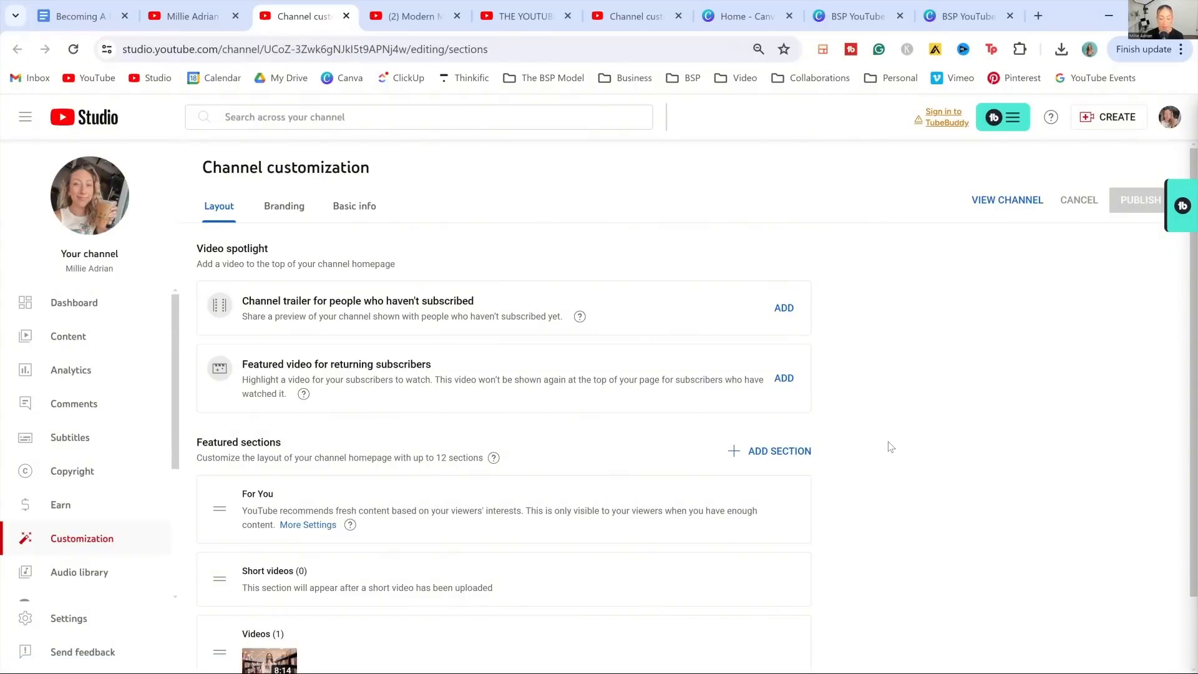
- Review the channel's layout settings, covering the Video spotlight options and the featured sections
double_click(242, 248)
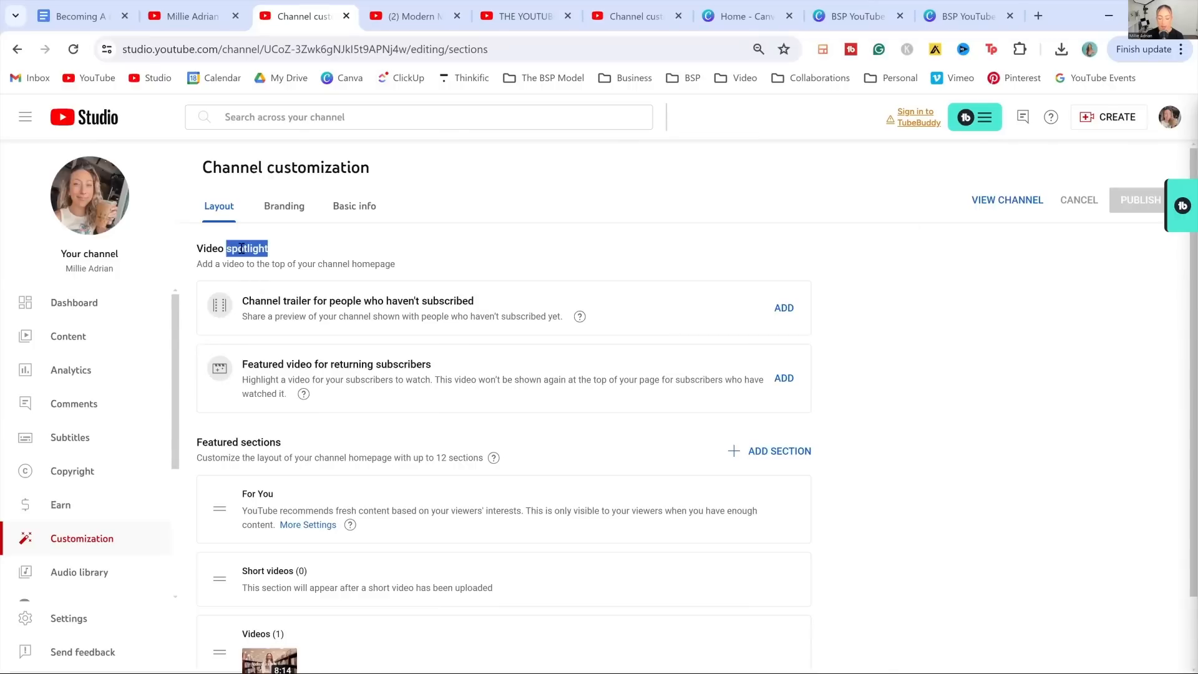
triple_click(242, 248)
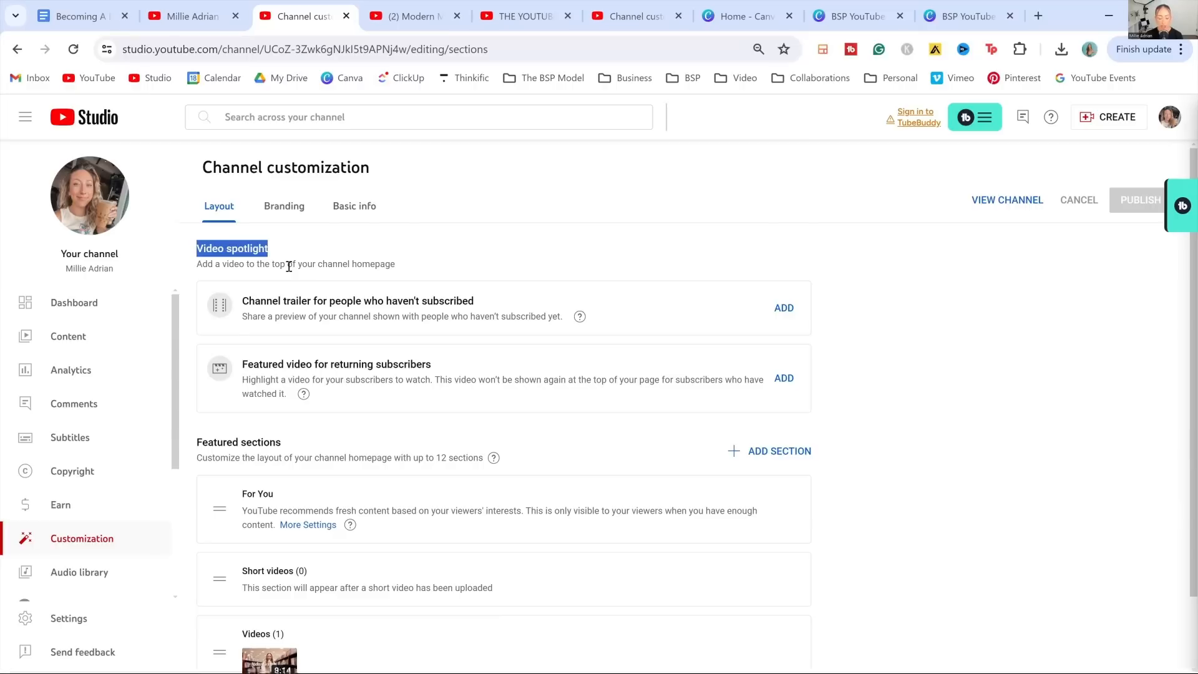
click(290, 267)
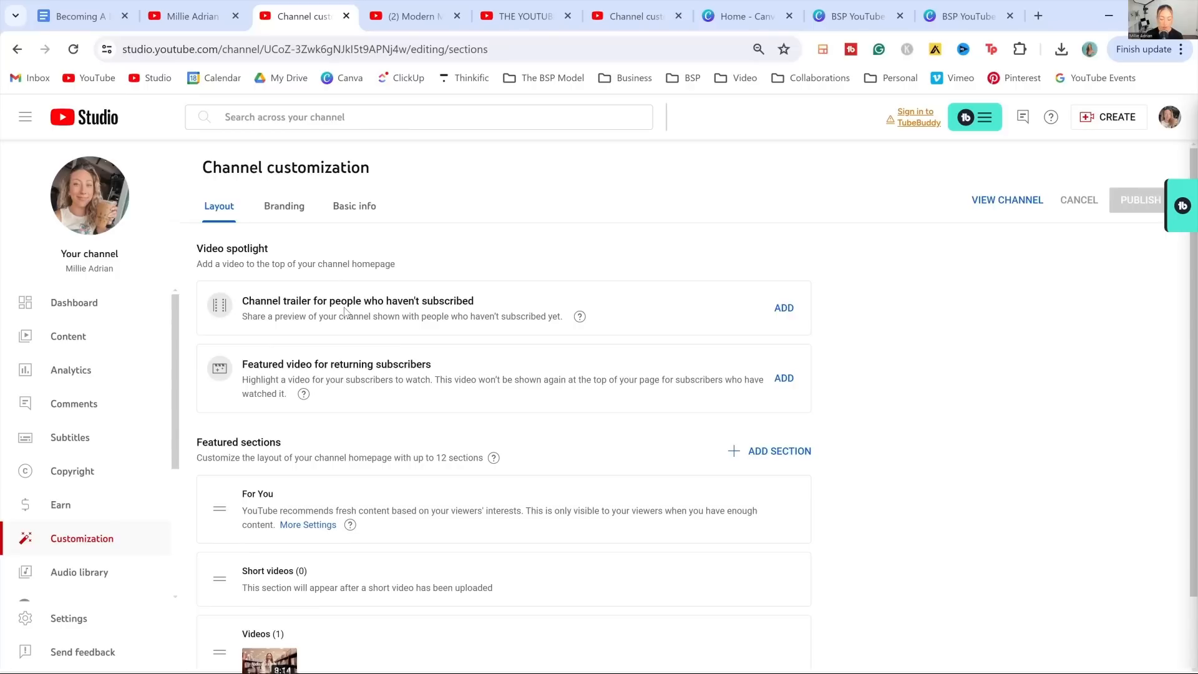
scroll(345, 310, down, 1)
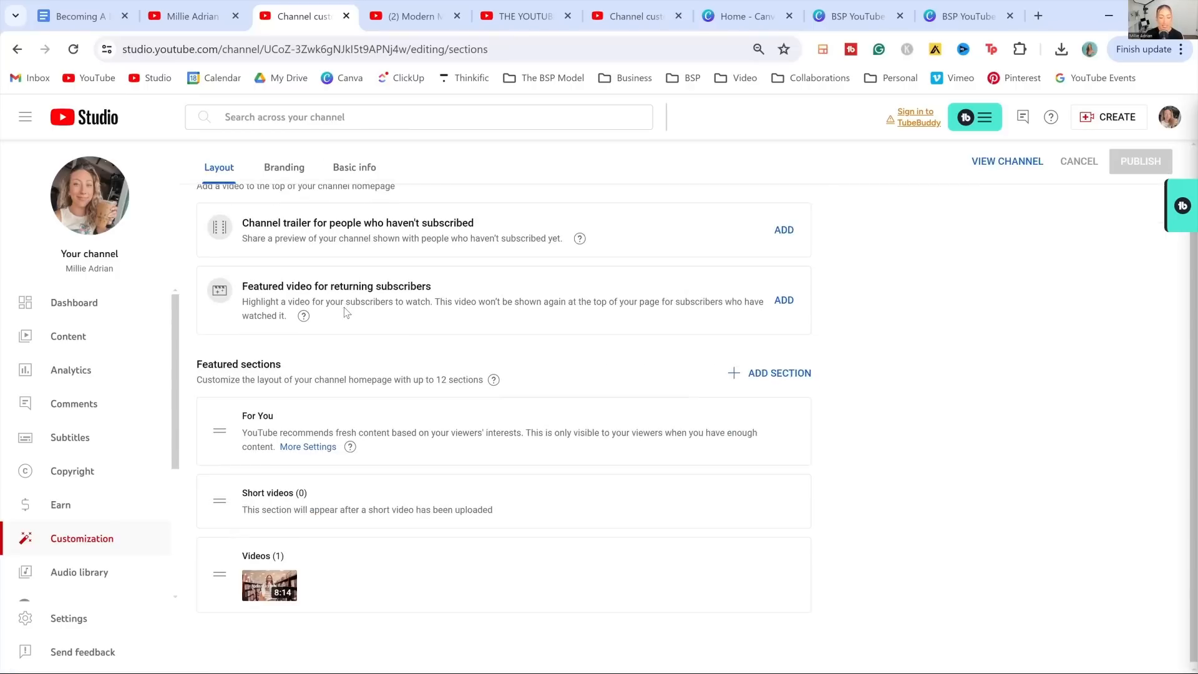
scroll(245, 233, up, 1)
- Open the channel's Branding settings and examine the profile picture section
click(284, 207)
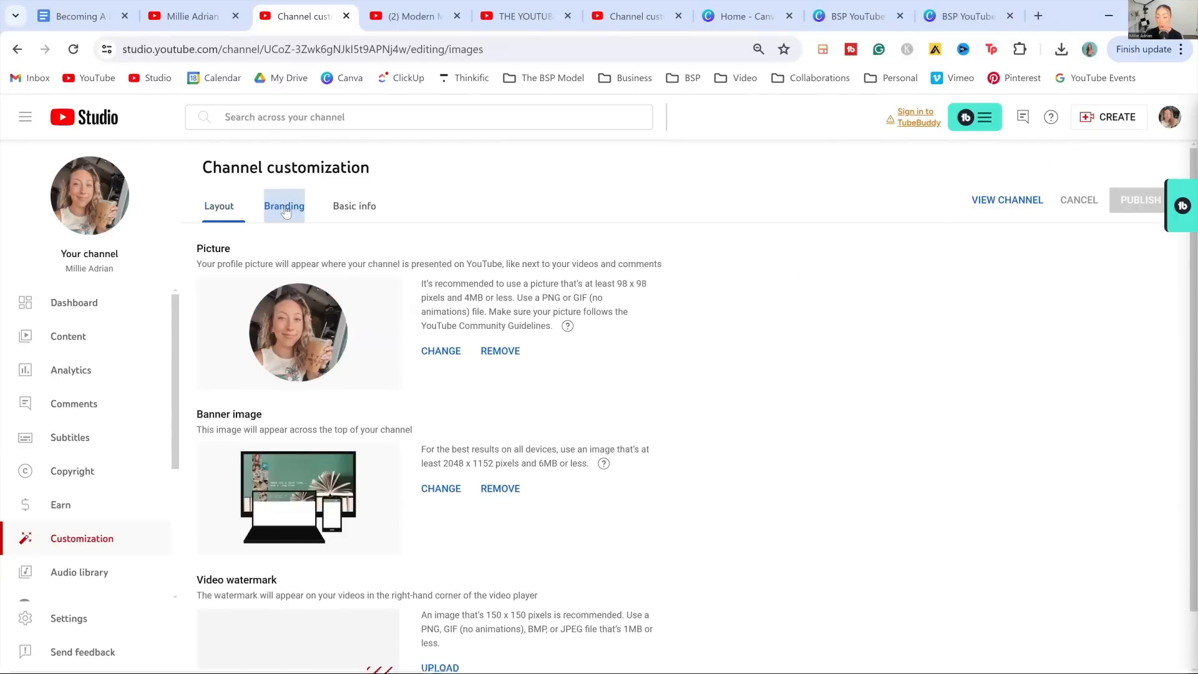
double_click(210, 245)
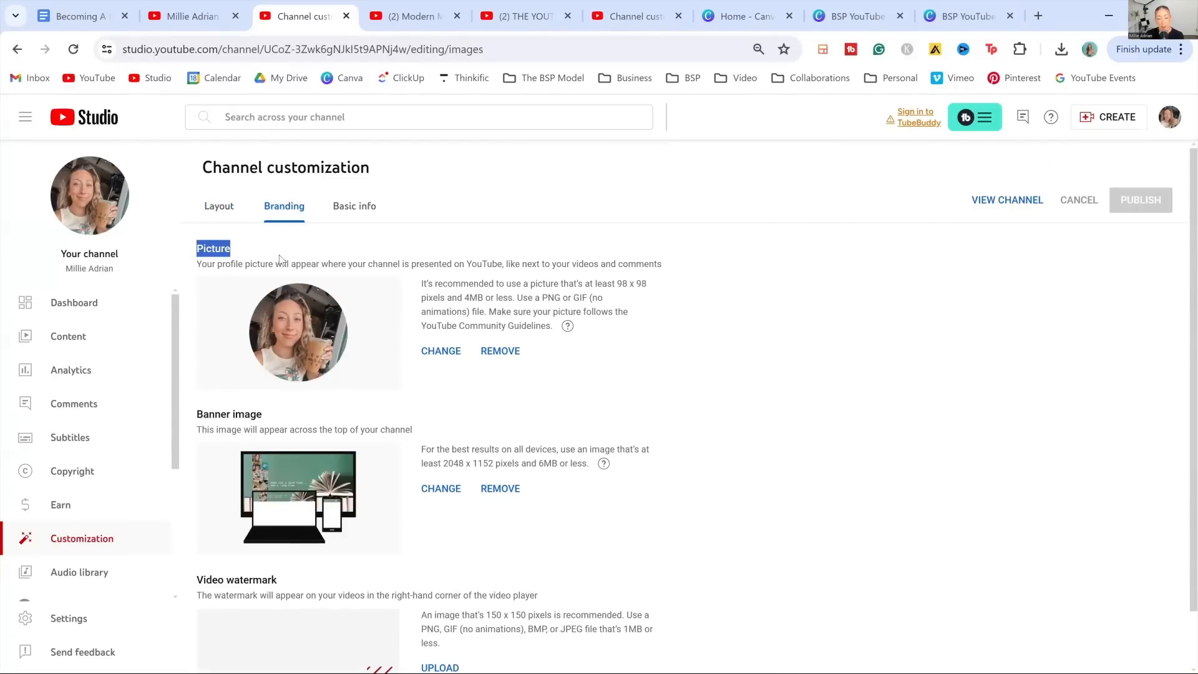
click(259, 262)
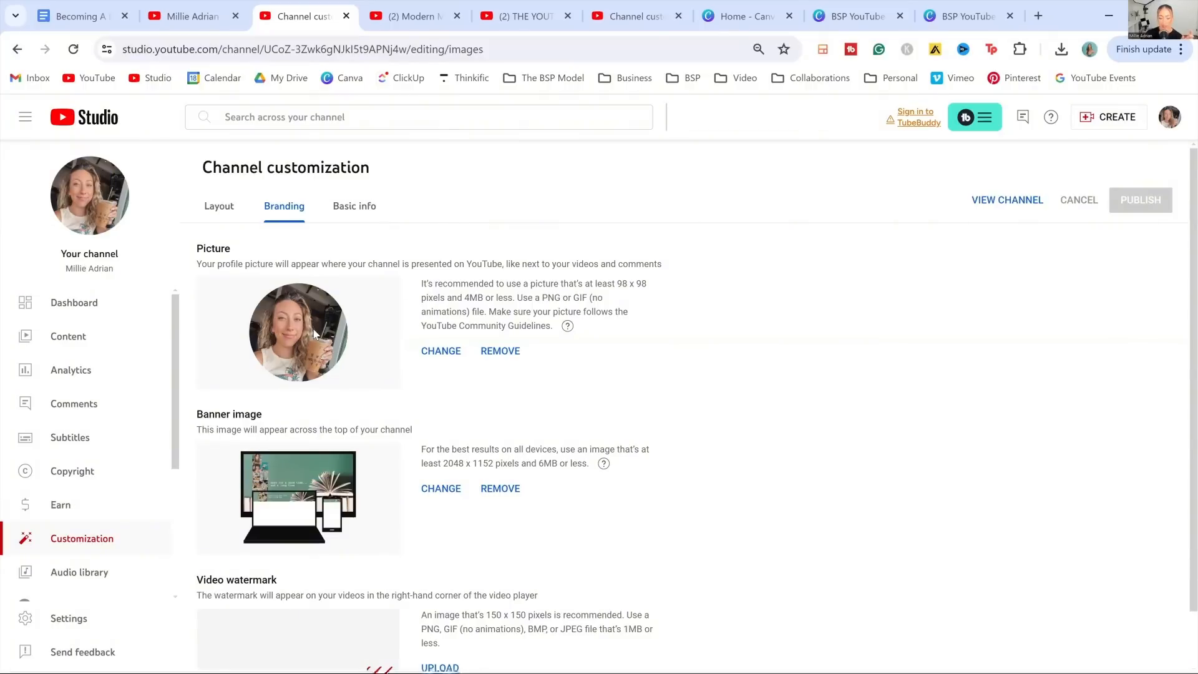
- Examine the Banner image section and its recommended pixel dimensions
scroll(441, 316, down, 1)
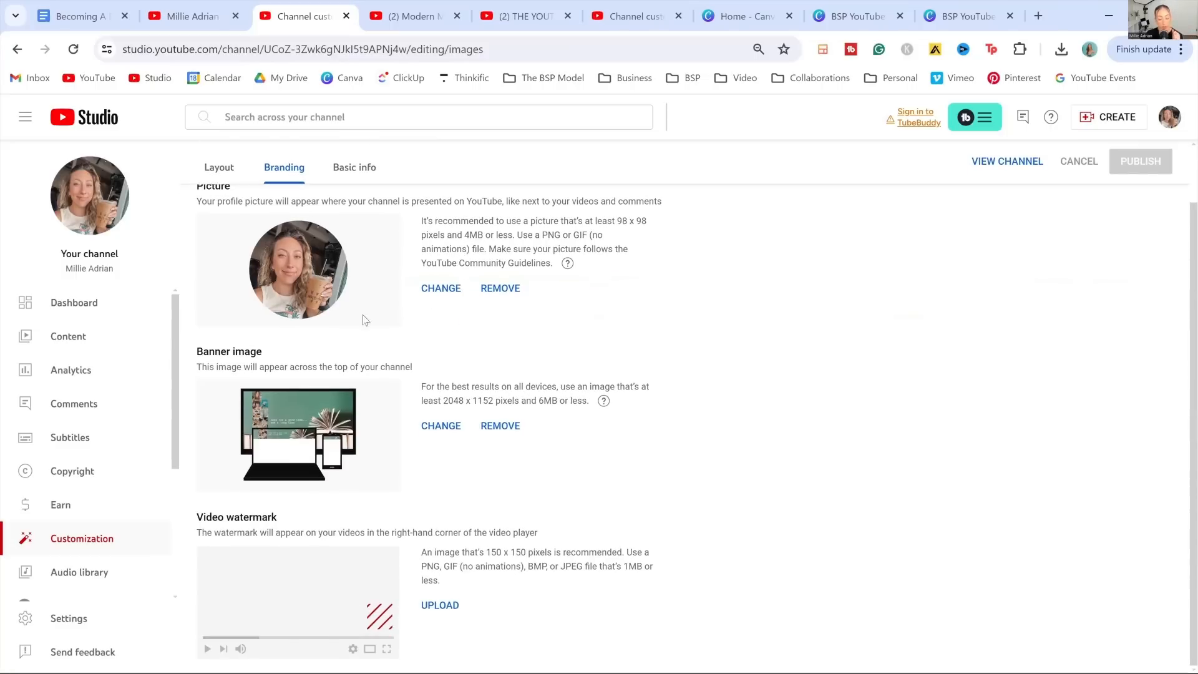
double_click(217, 353)
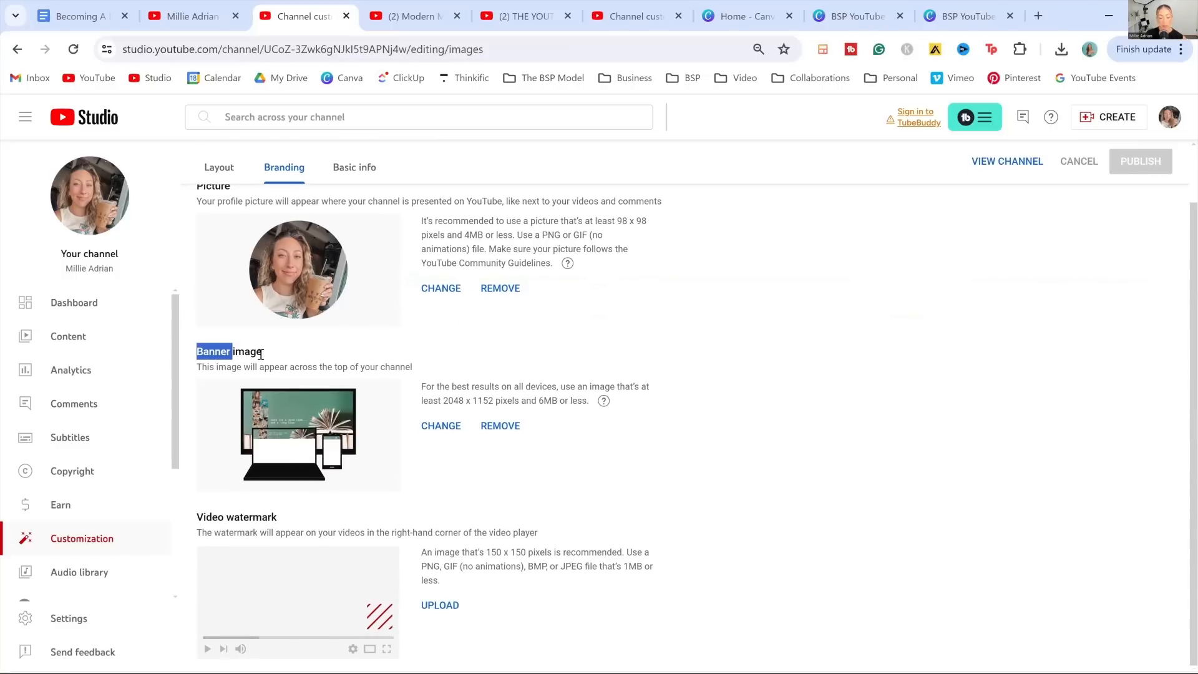
click(219, 354)
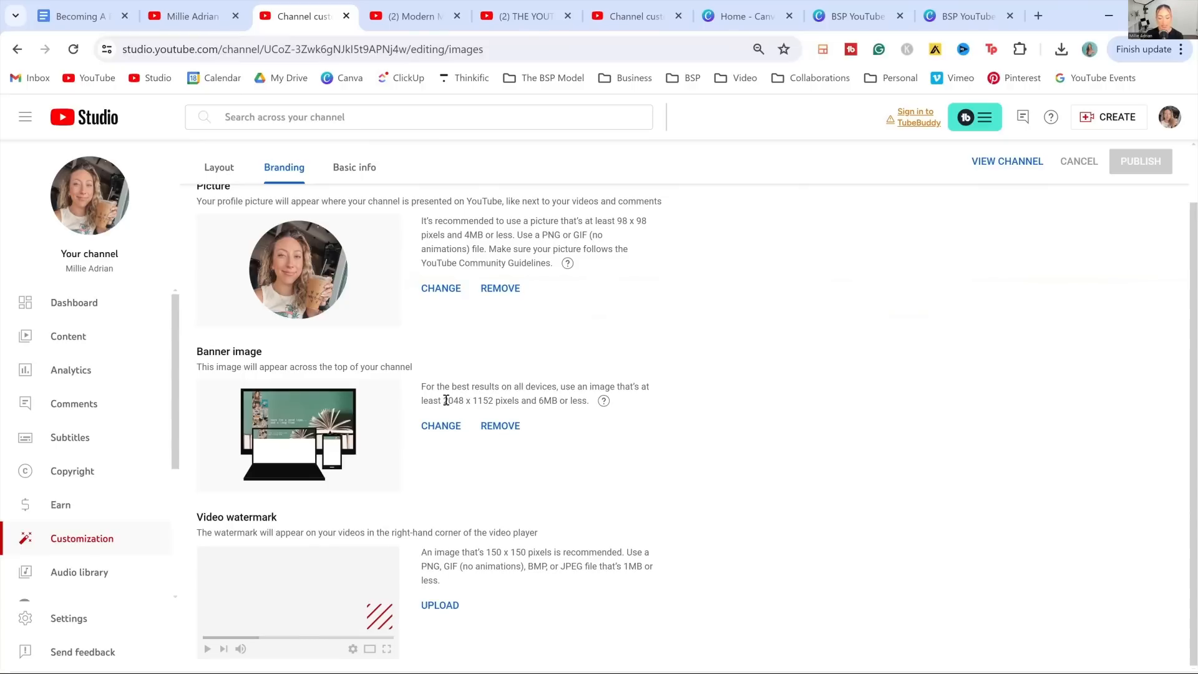
drag(444, 400, 496, 400)
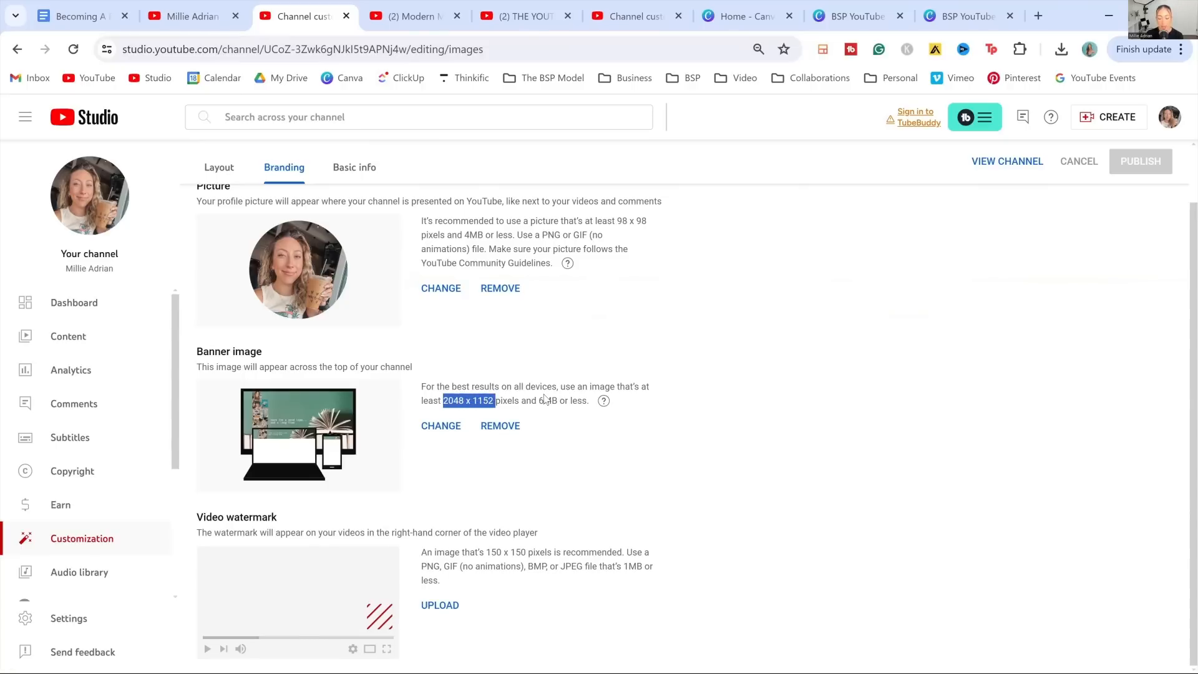
click(444, 399)
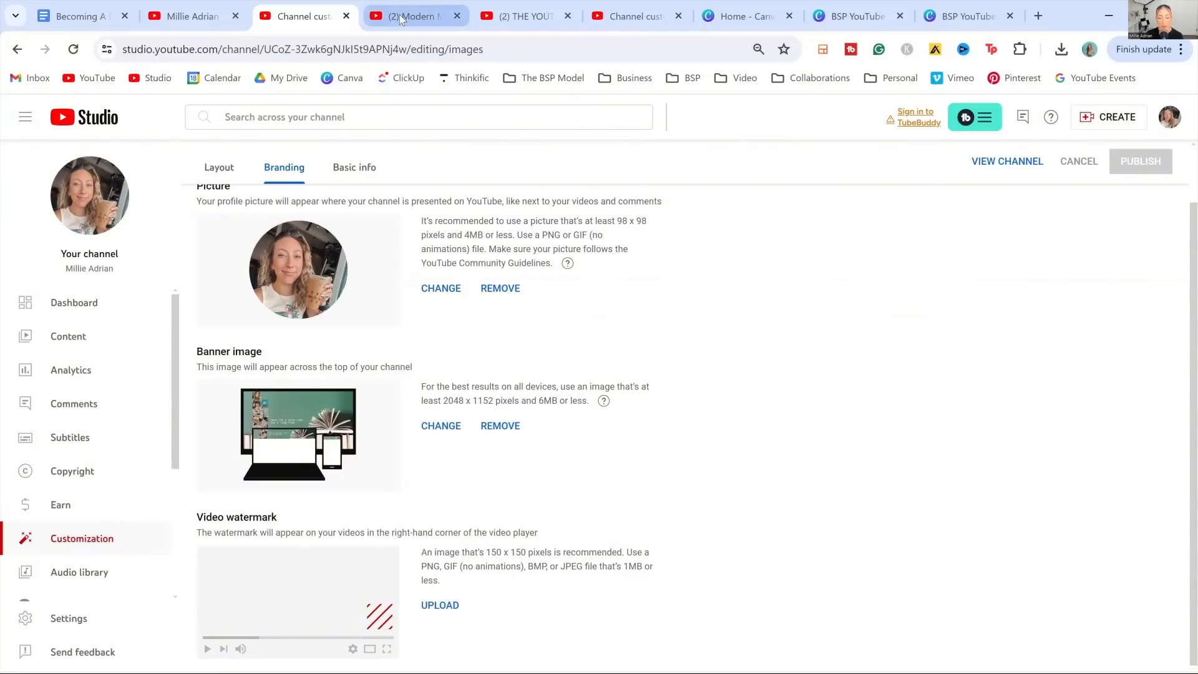
- Compare the banners on the vlog channel and the Modern Millie channel, rechecking the recommended banner size in the Branding settings
click(192, 16)
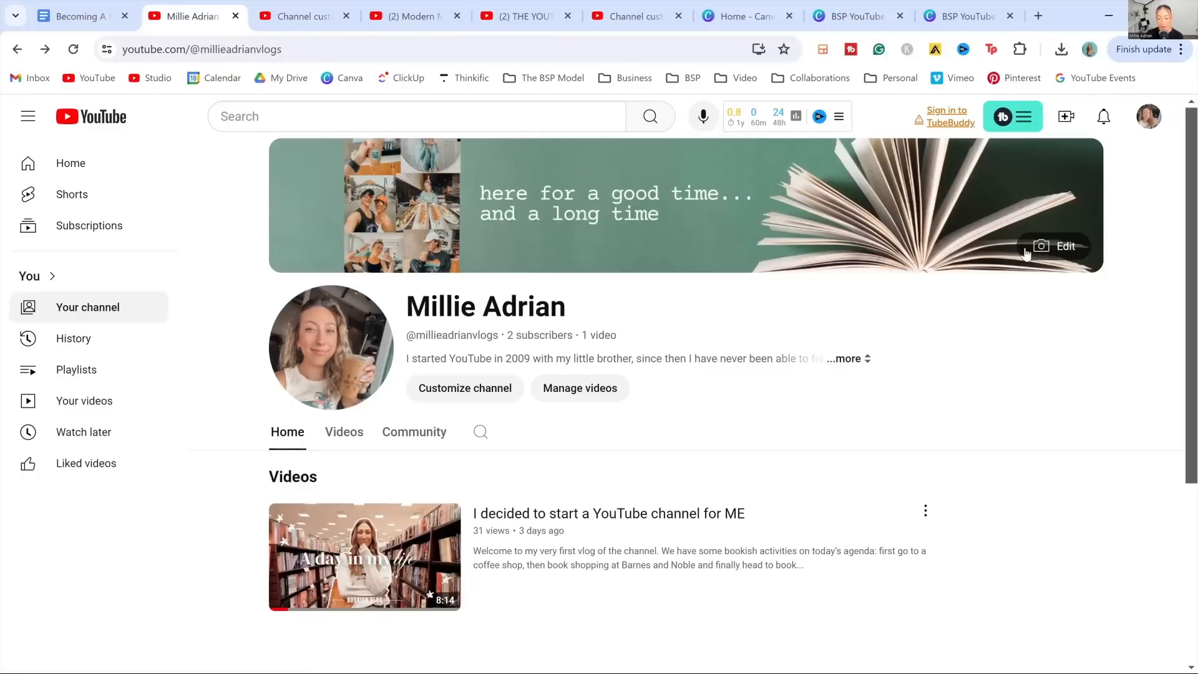
click(303, 16)
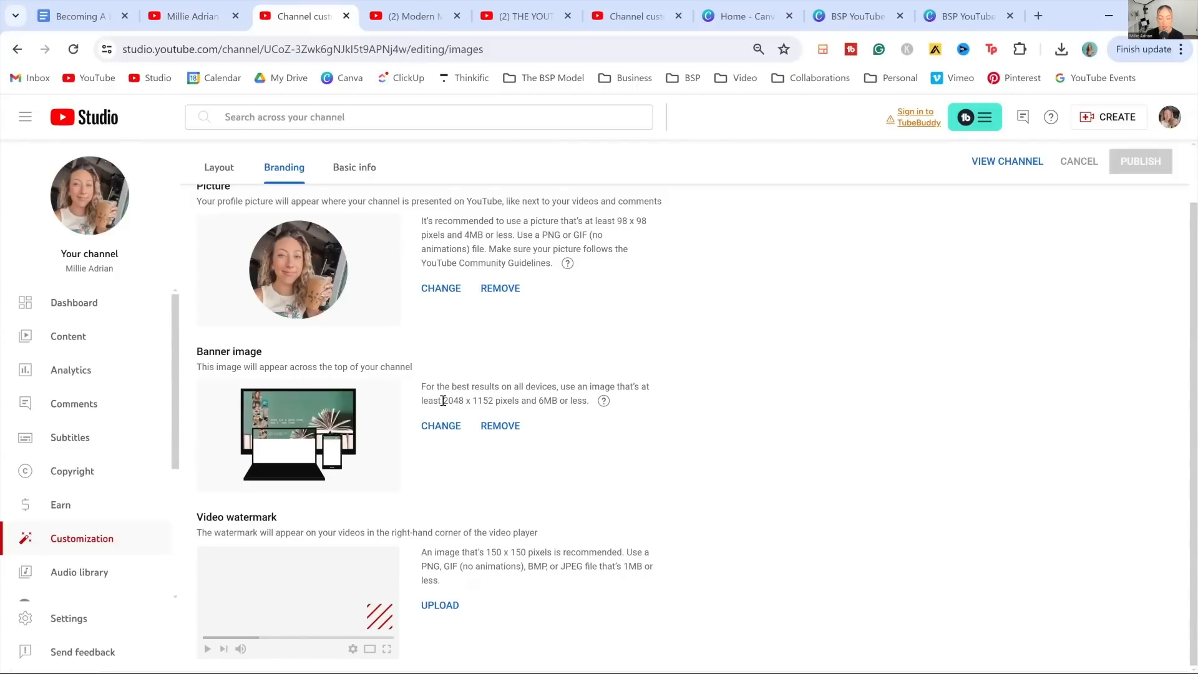
drag(443, 400, 494, 393)
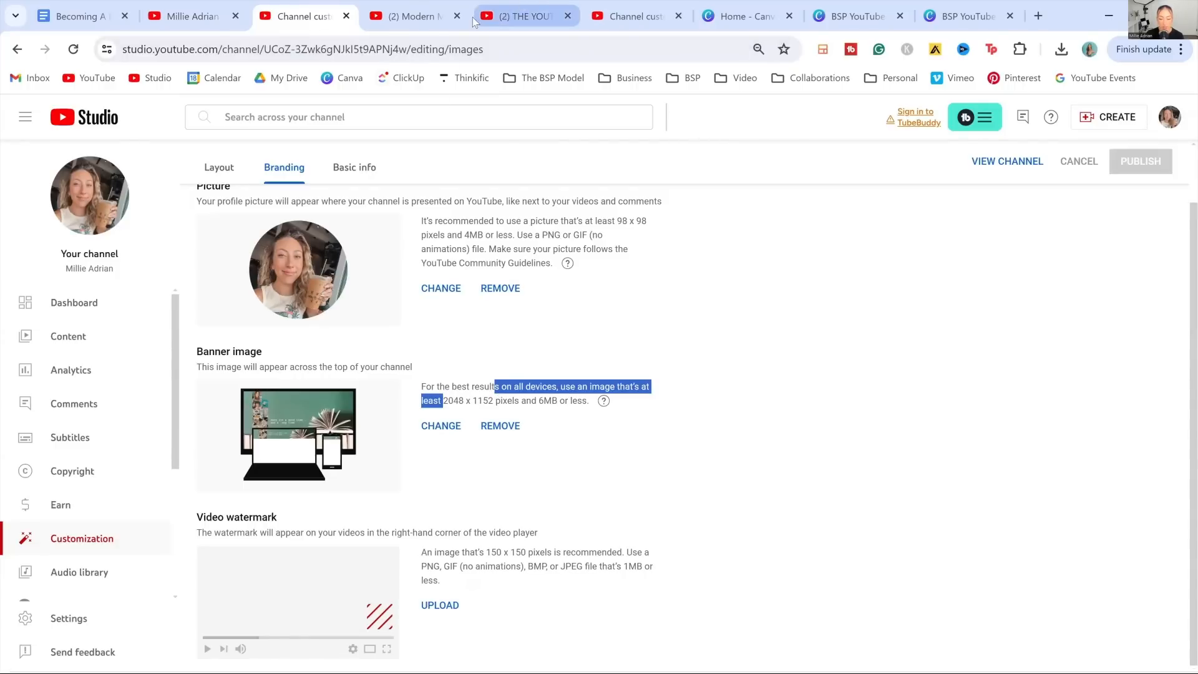
click(413, 17)
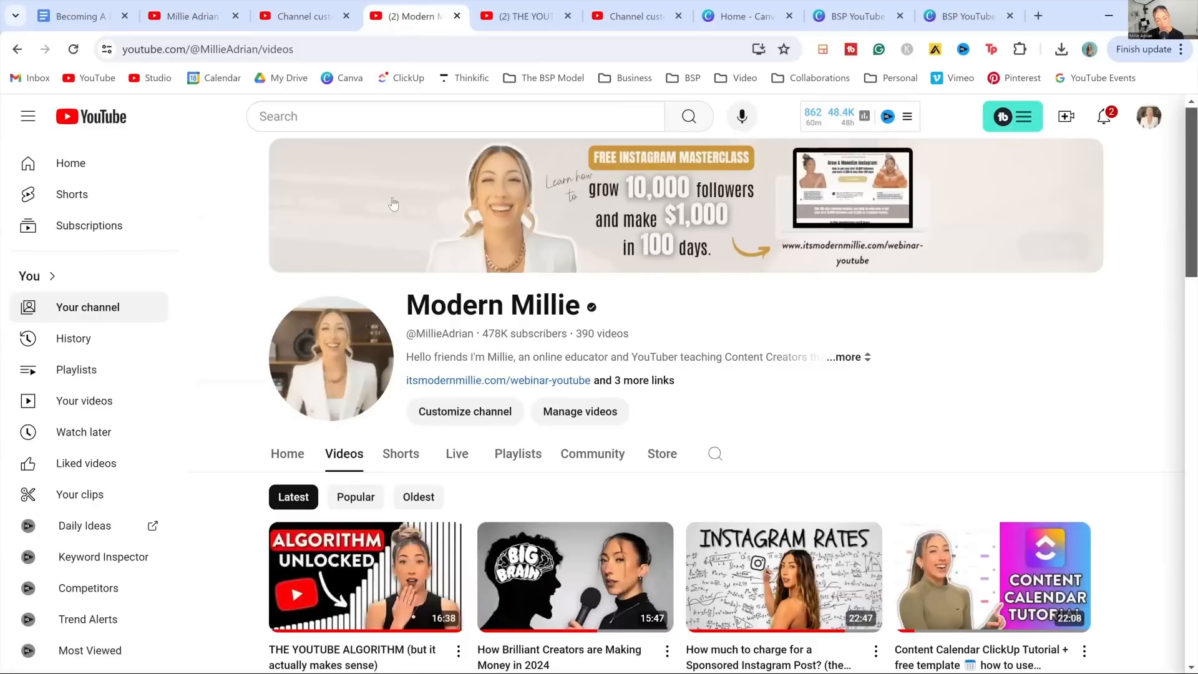
click(199, 20)
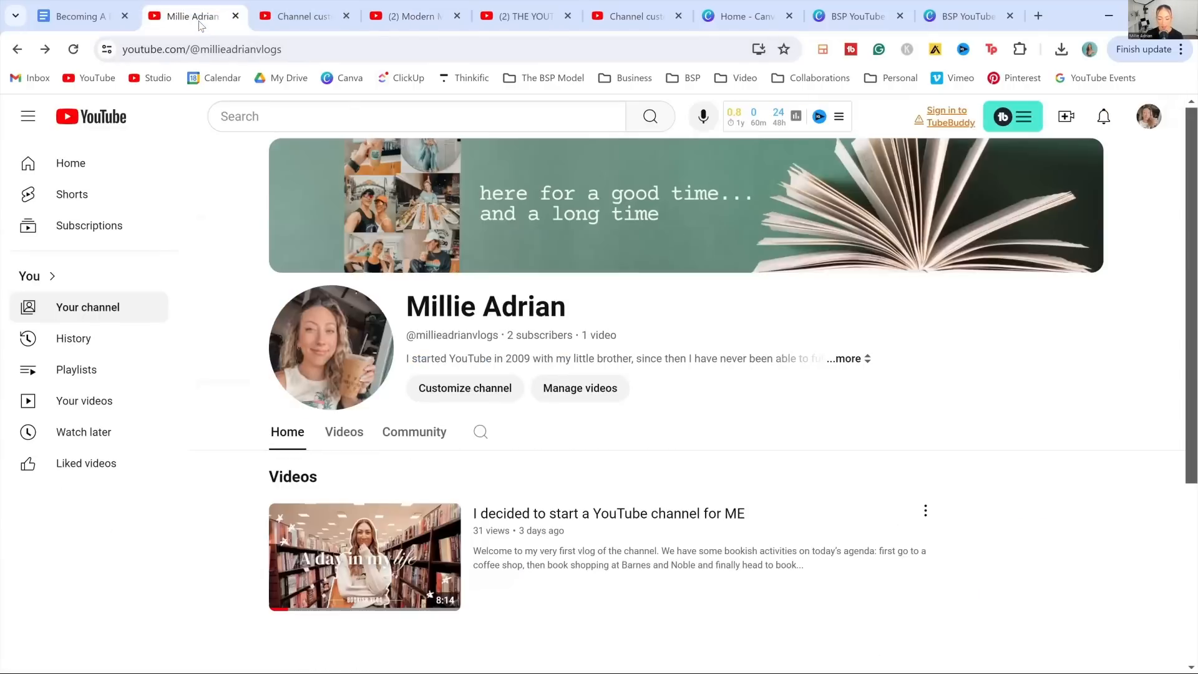
click(738, 20)
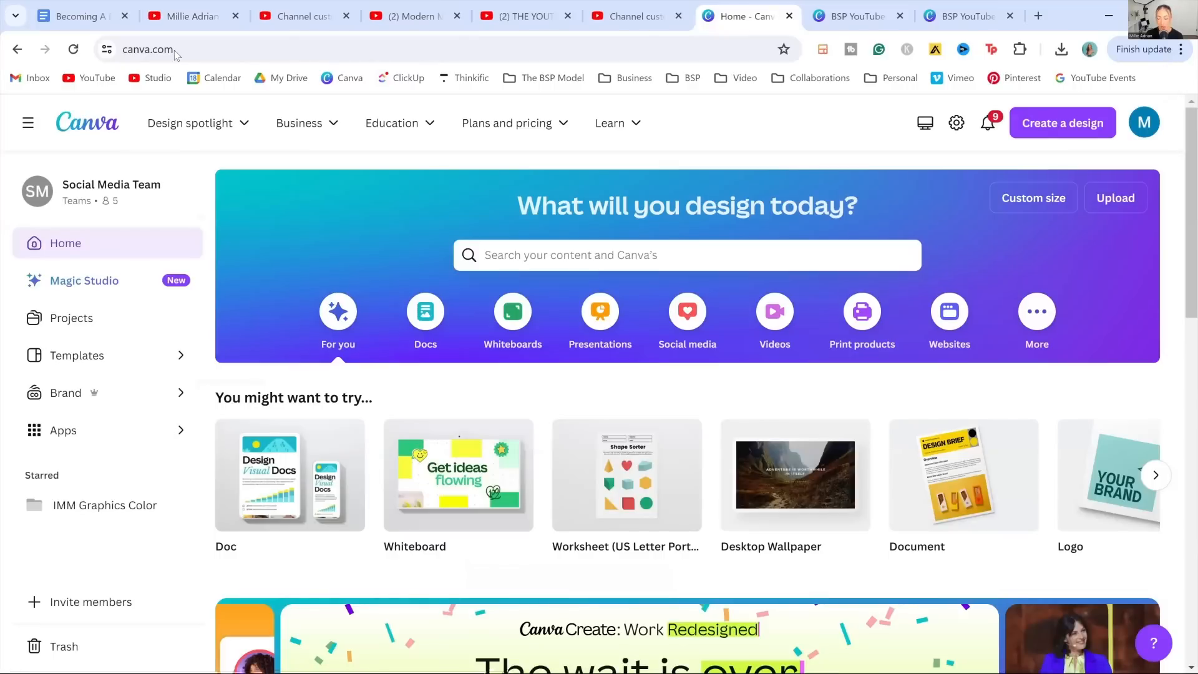
click(1058, 126)
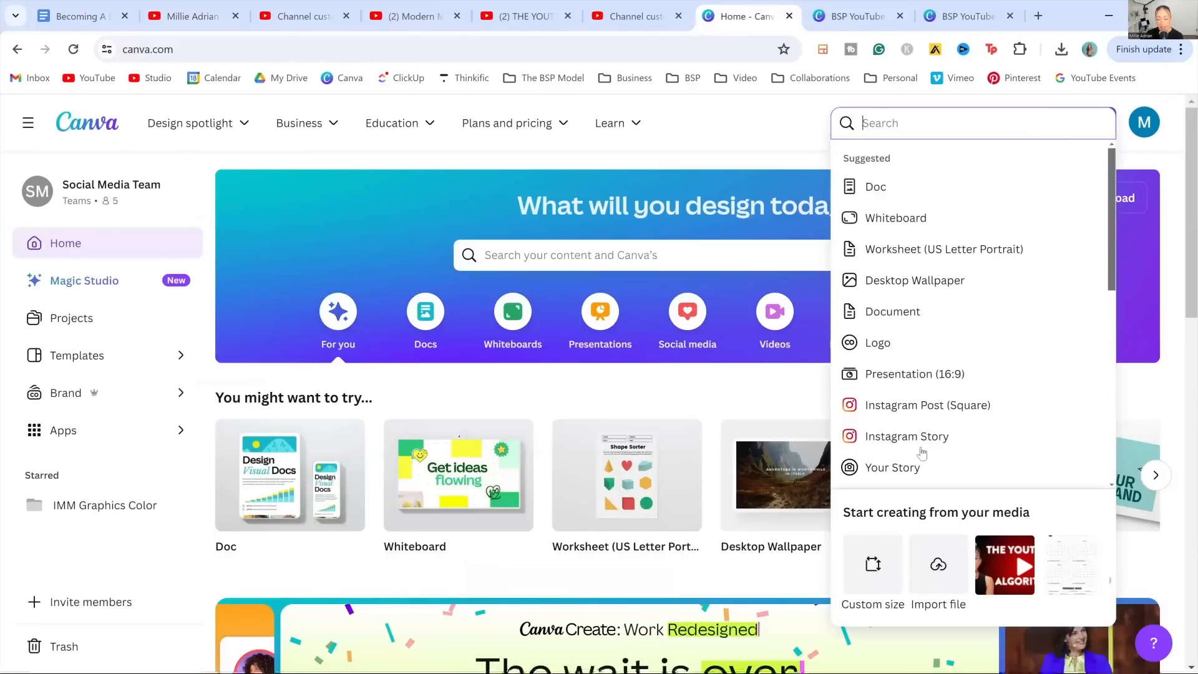
click(872, 567)
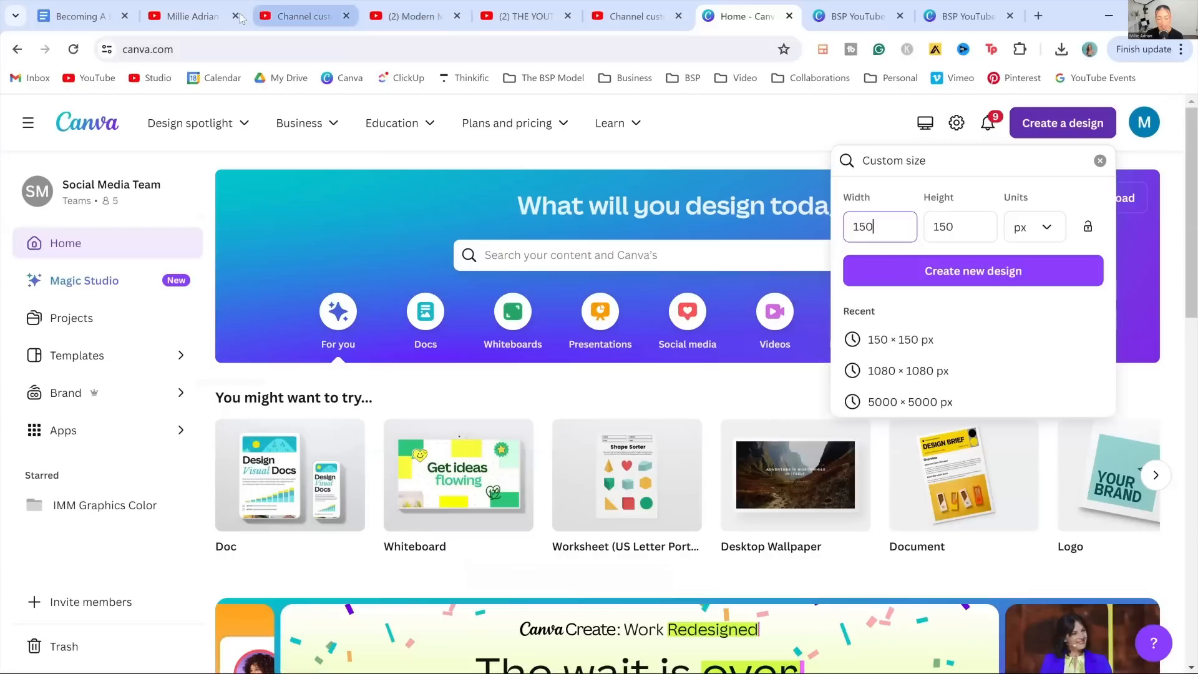
click(310, 15)
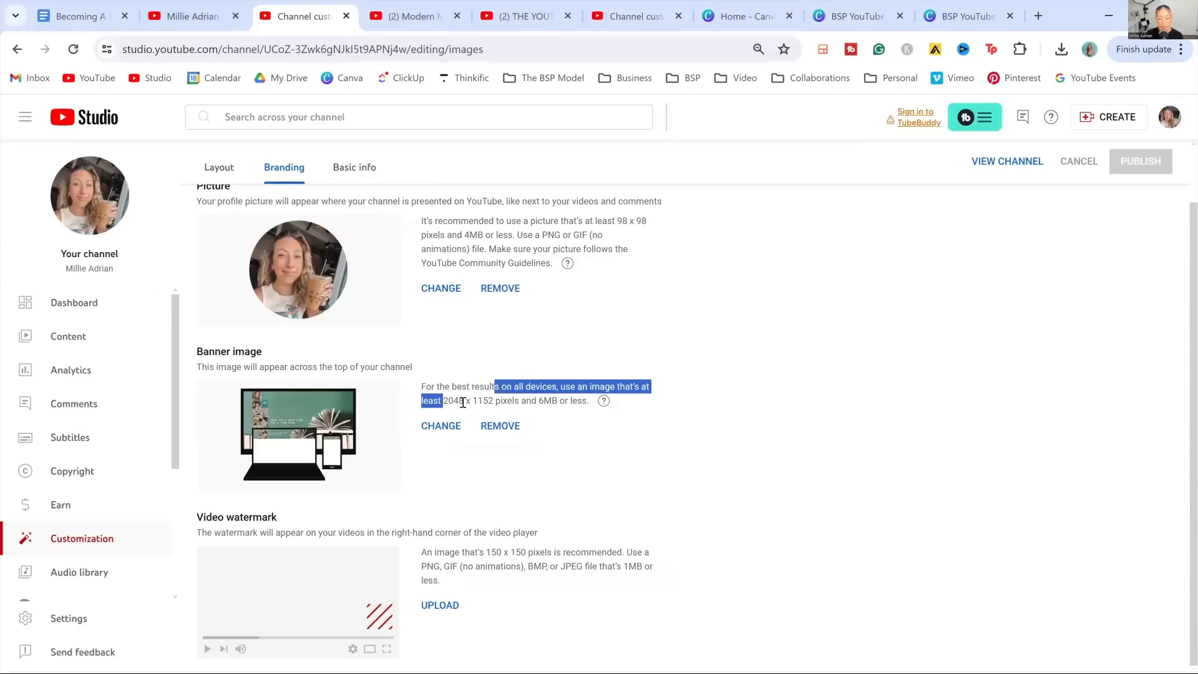
- Switch to Canva, dismiss the custom size options and search for "YOUTUBE BANNER"
click(743, 16)
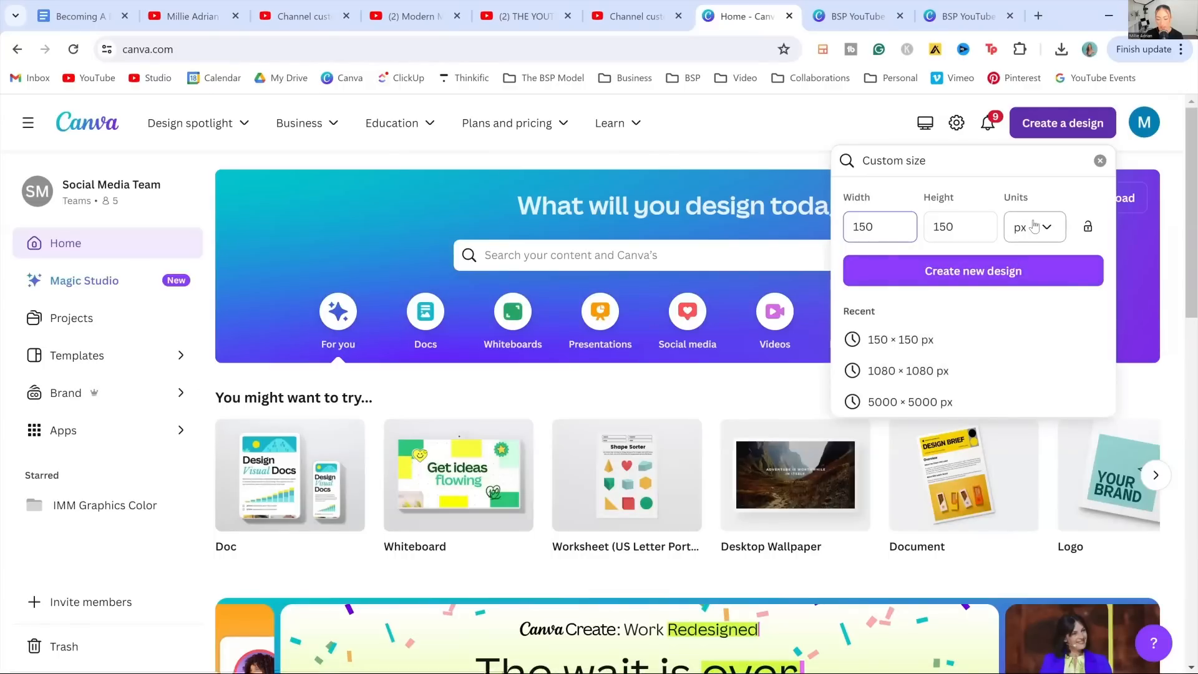
click(804, 222)
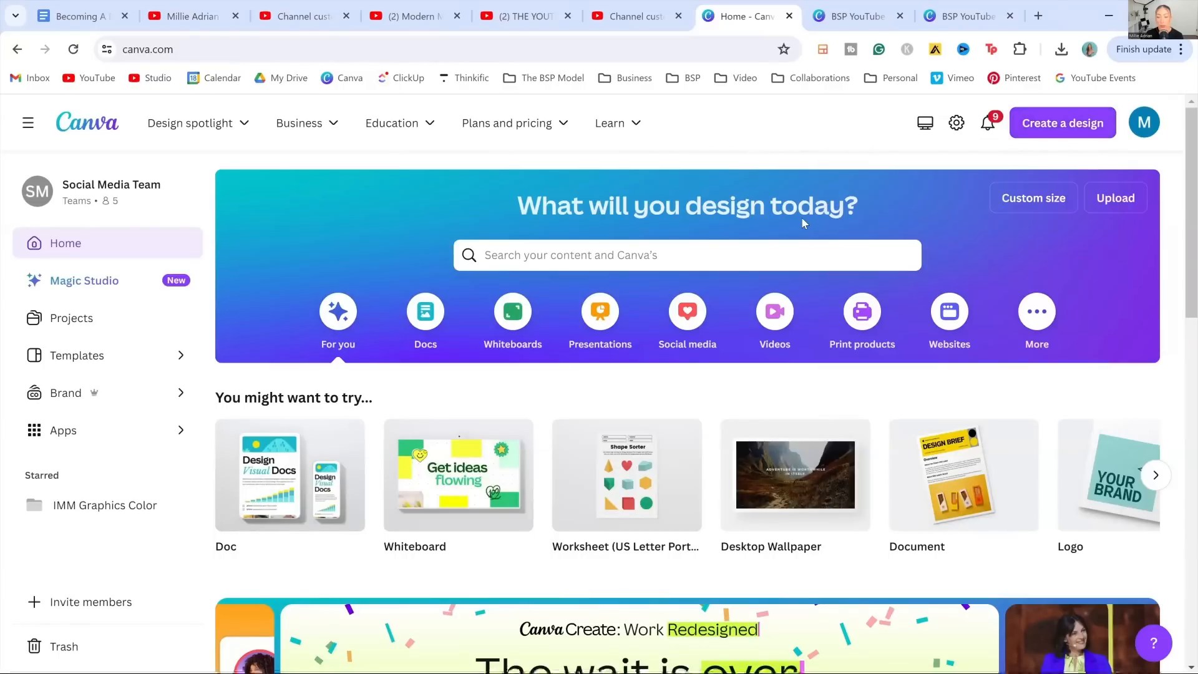
click(517, 249)
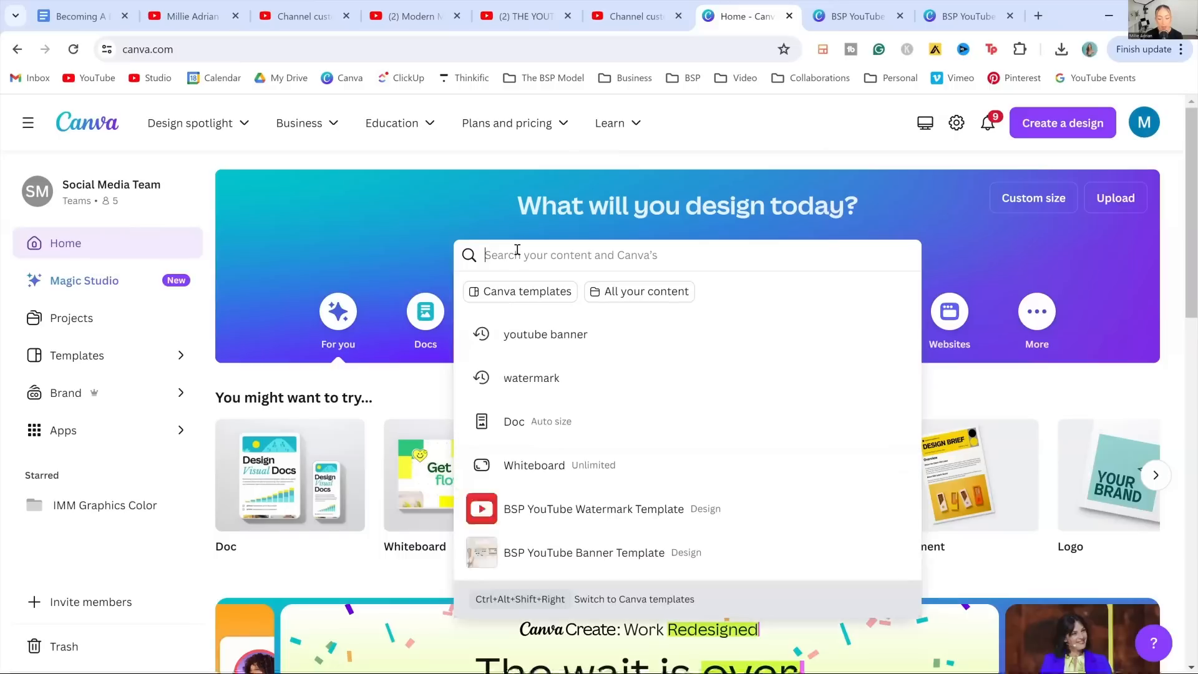
text(YOUTUBE BANNER)
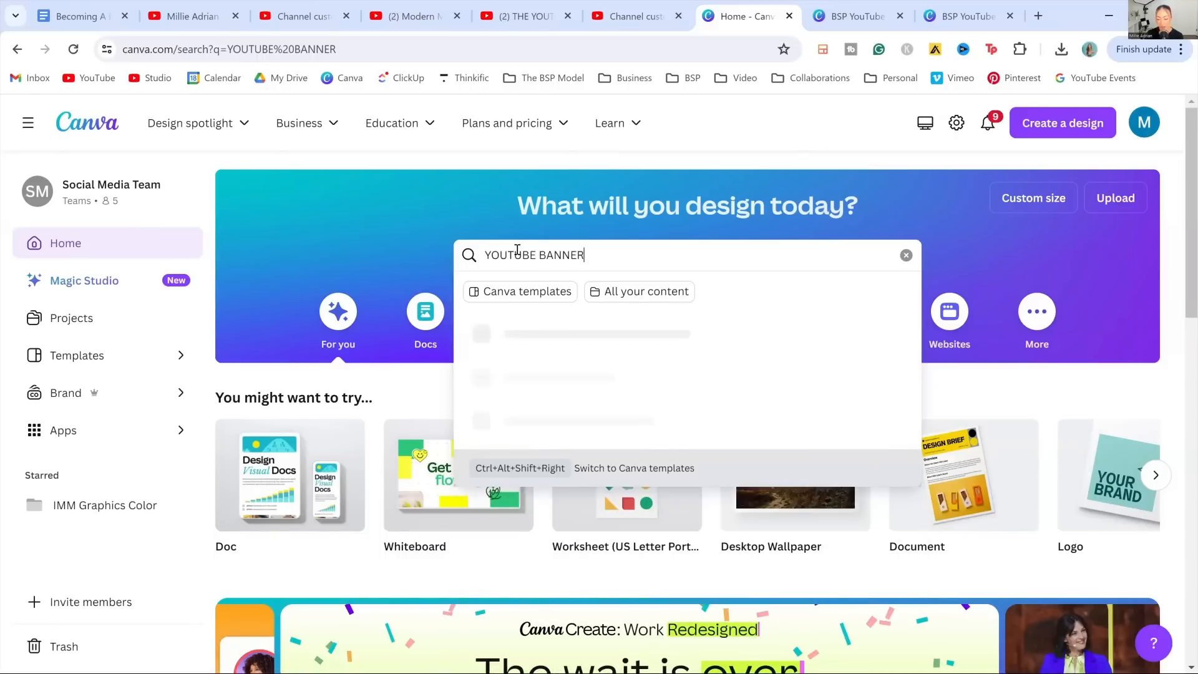
key(Return)
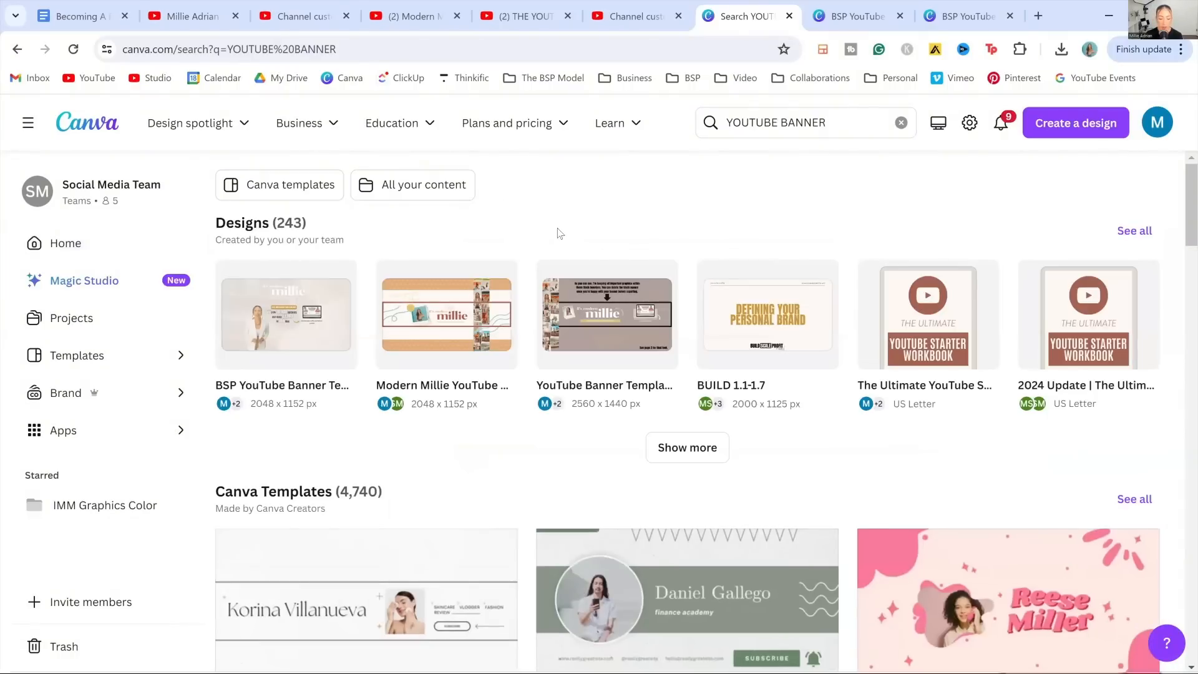
- Browse the Canva banner templates in the search results for design ideas
scroll(468, 275, down, 5)
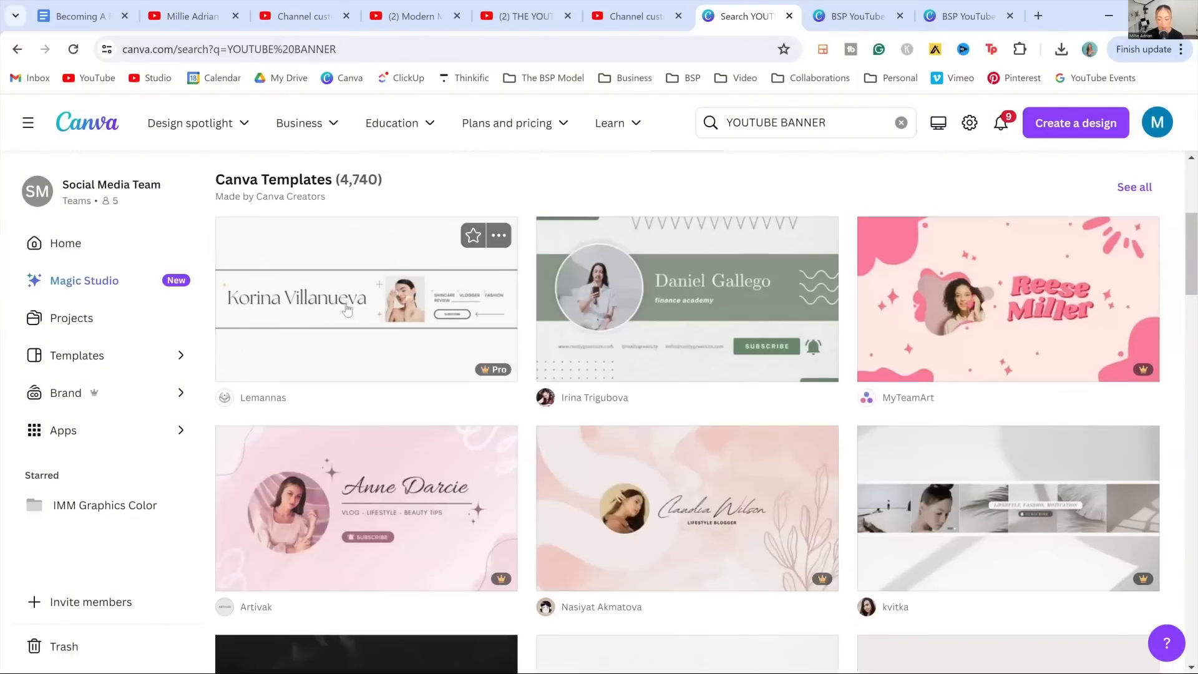
mouse_move(496, 376)
scroll(837, 302, down, 1)
scroll(830, 280, down, 3)
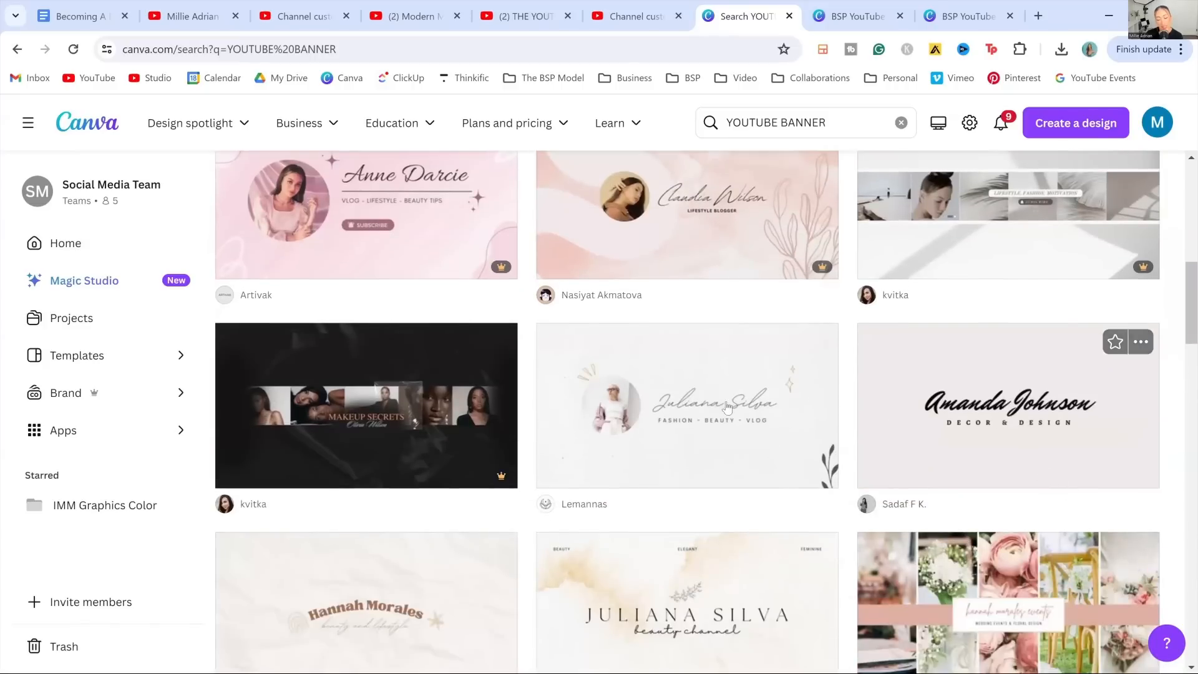
scroll(1012, 338, down, 1)
scroll(1012, 335, down, 3)
scroll(998, 398, up, 3)
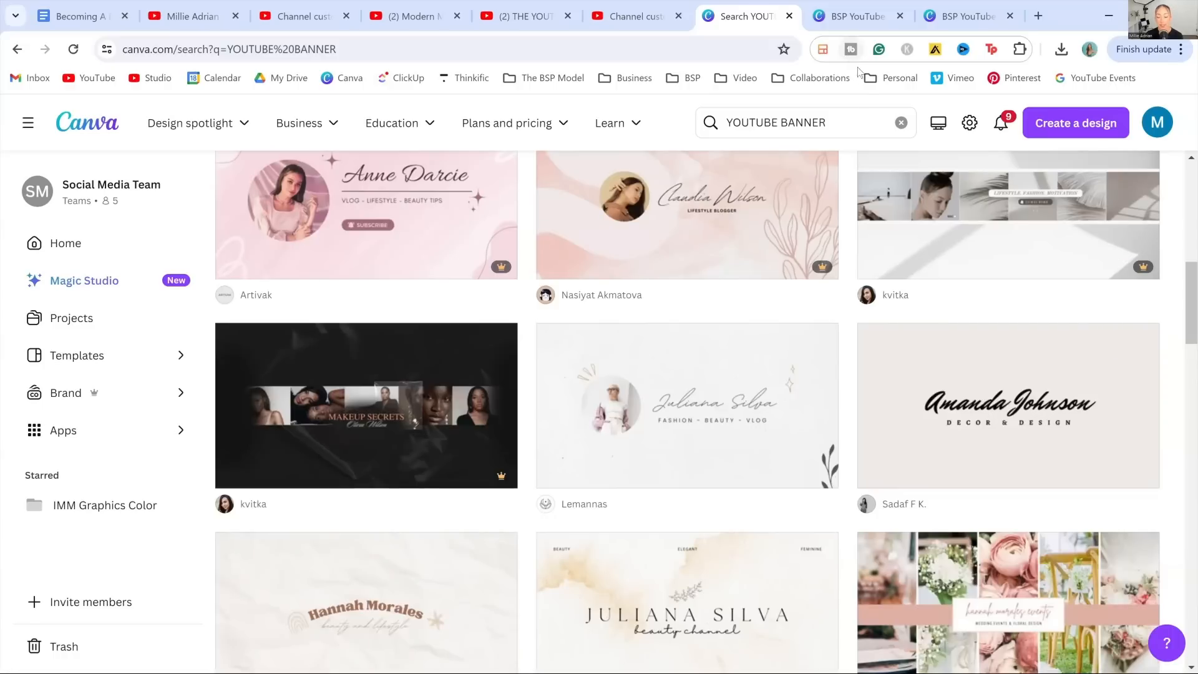
- Bring up the BSP YouTube Banner Template design and select the background of page 1
click(954, 19)
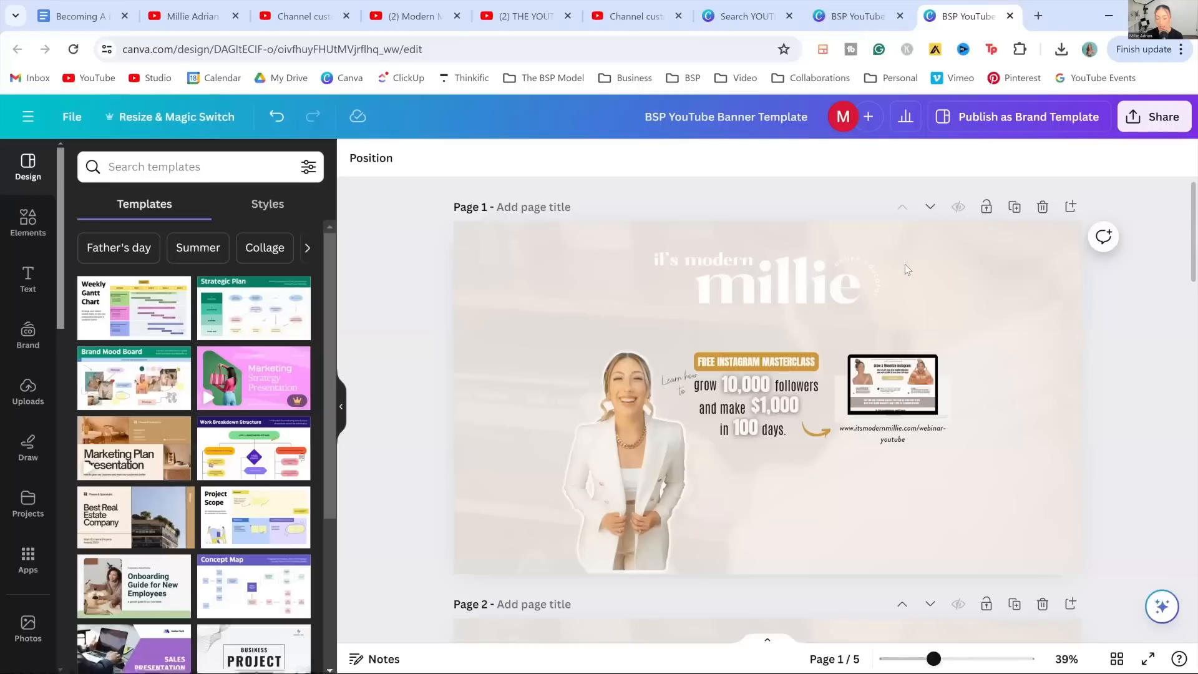
click(472, 263)
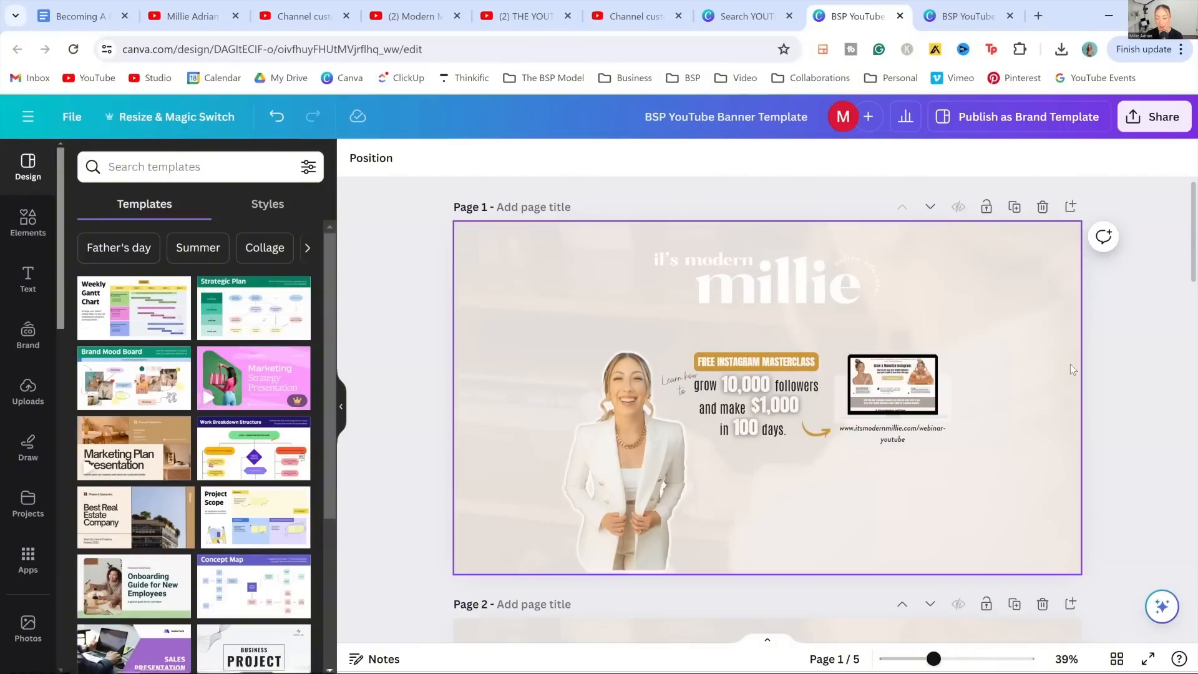
- Review pages 1 to 3 of the banner template and select the brown frame on page 2 that marks the visible banner area
scroll(817, 369, down, 7)
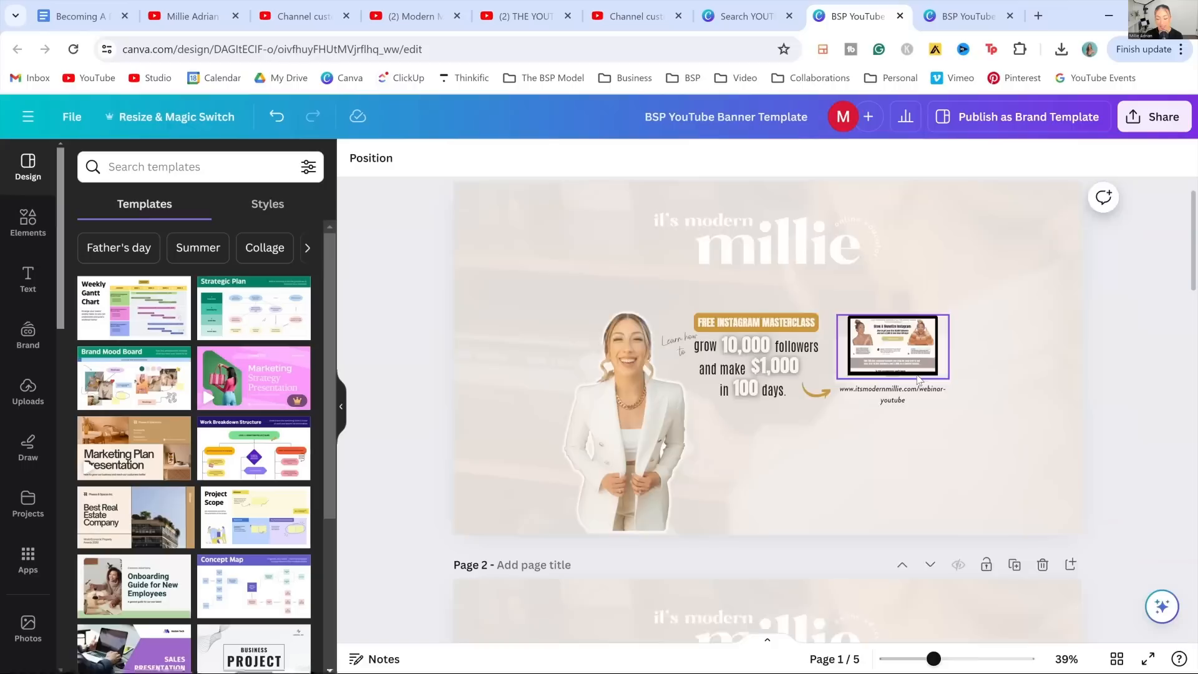
click(461, 278)
scroll(509, 331, up, 3)
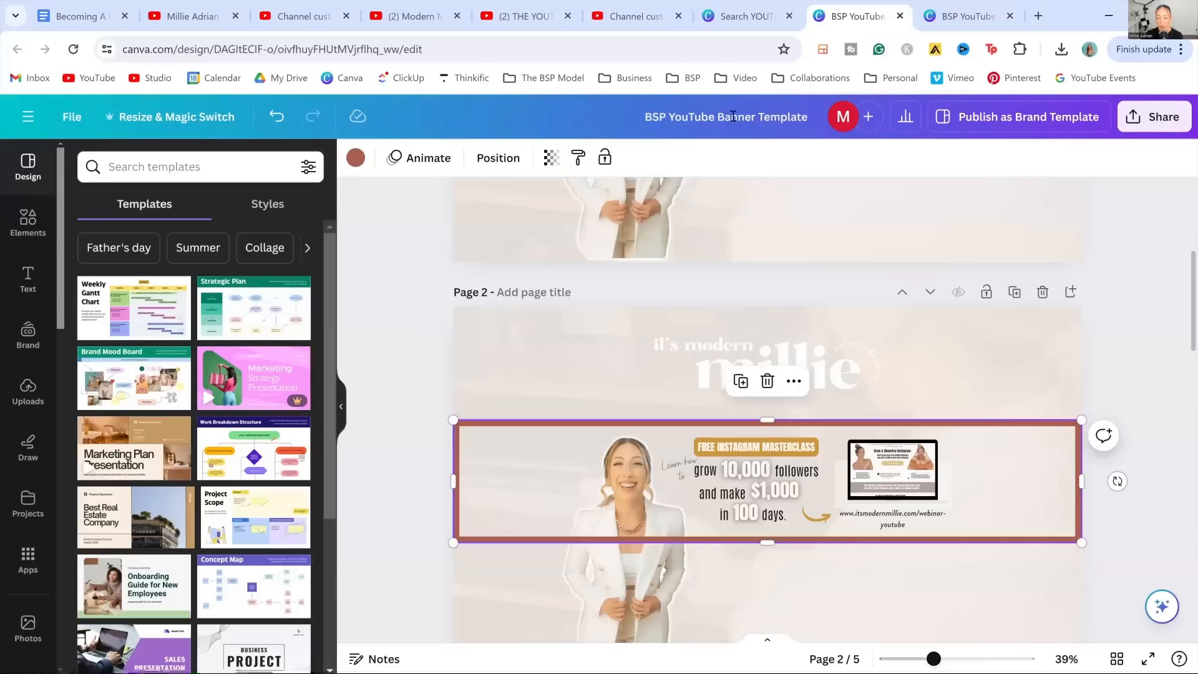
scroll(952, 402, down, 8)
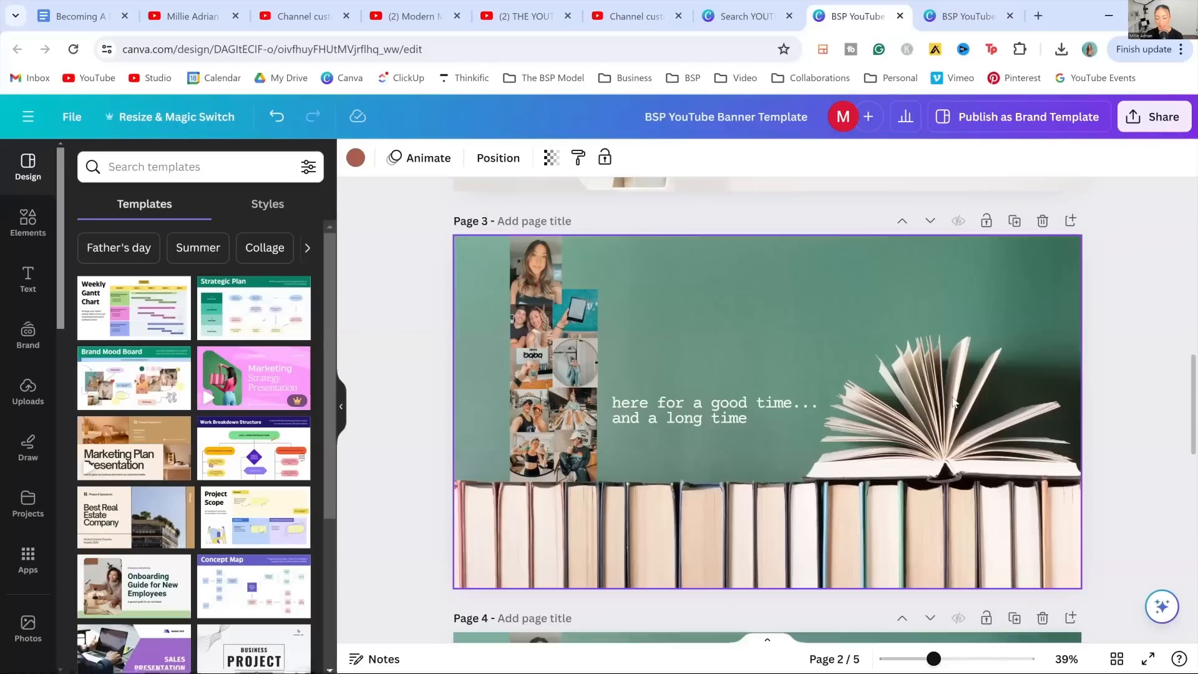
scroll(639, 301, down, 3)
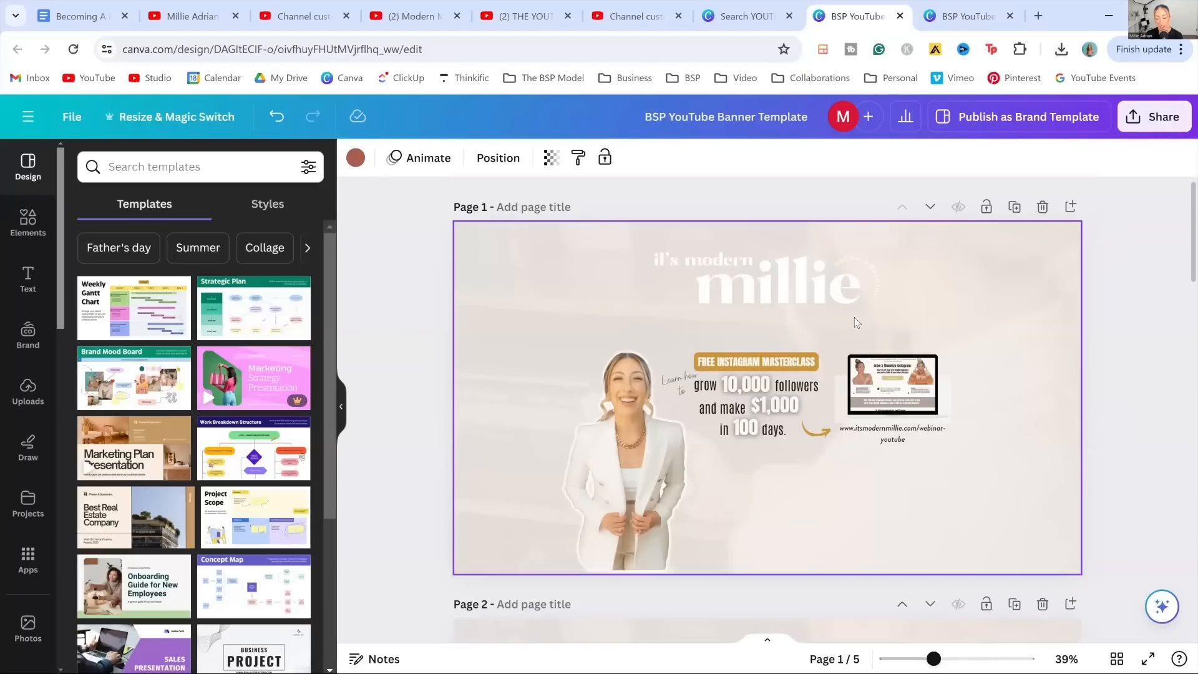
scroll(854, 317, down, 6)
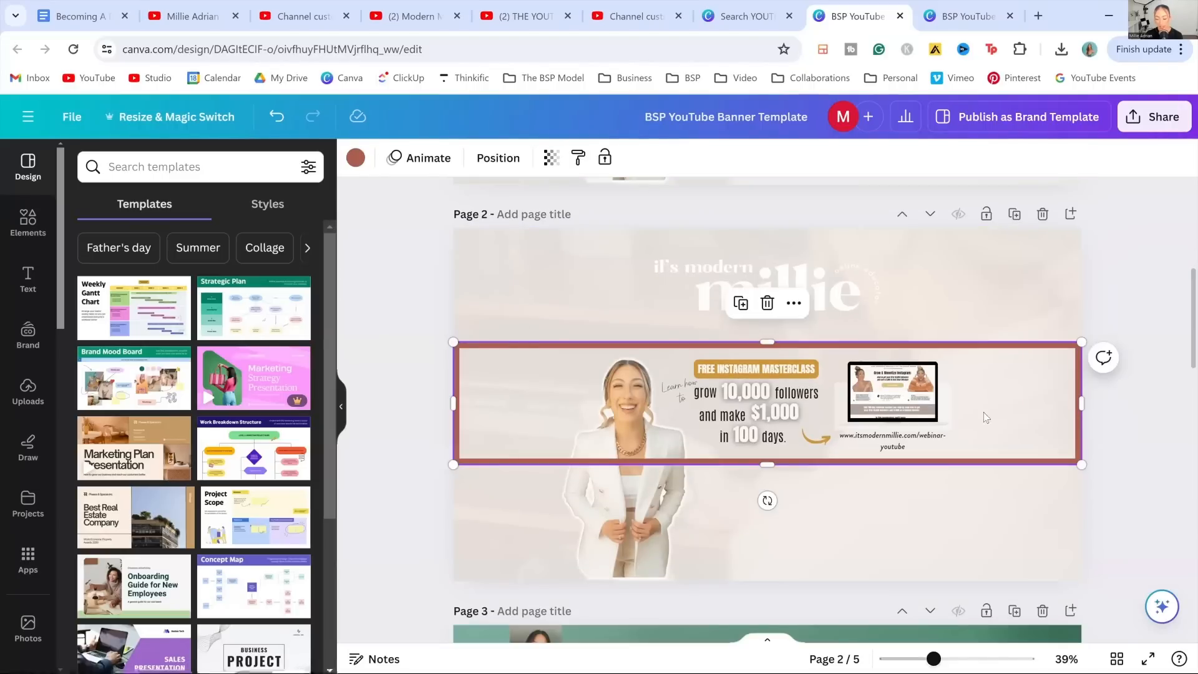
- Compare the framed area on page 2 with the live banner on the Modern Millie channel, and return to the banner template
click(418, 16)
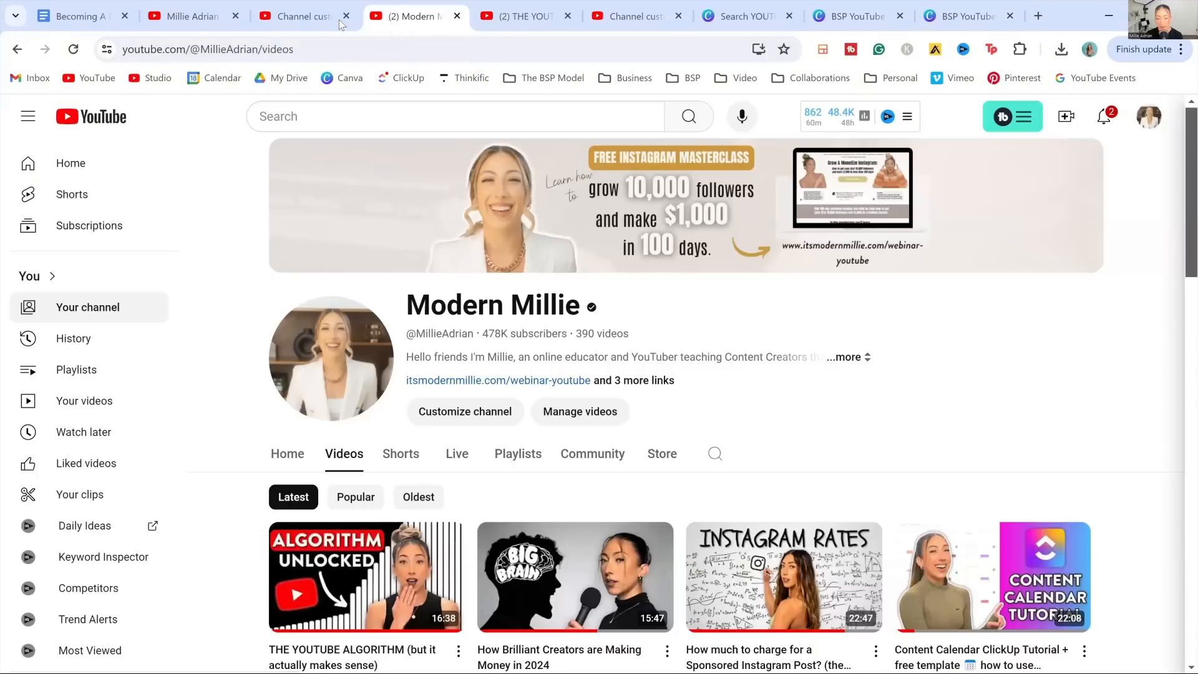
click(310, 20)
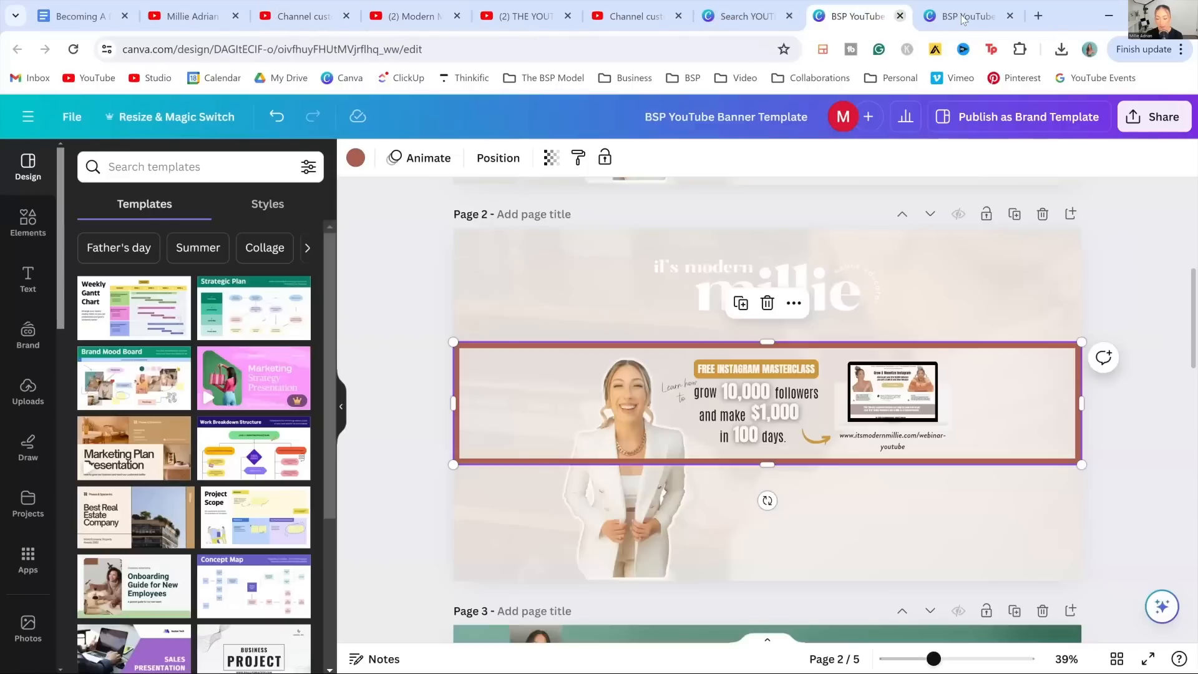
click(835, 16)
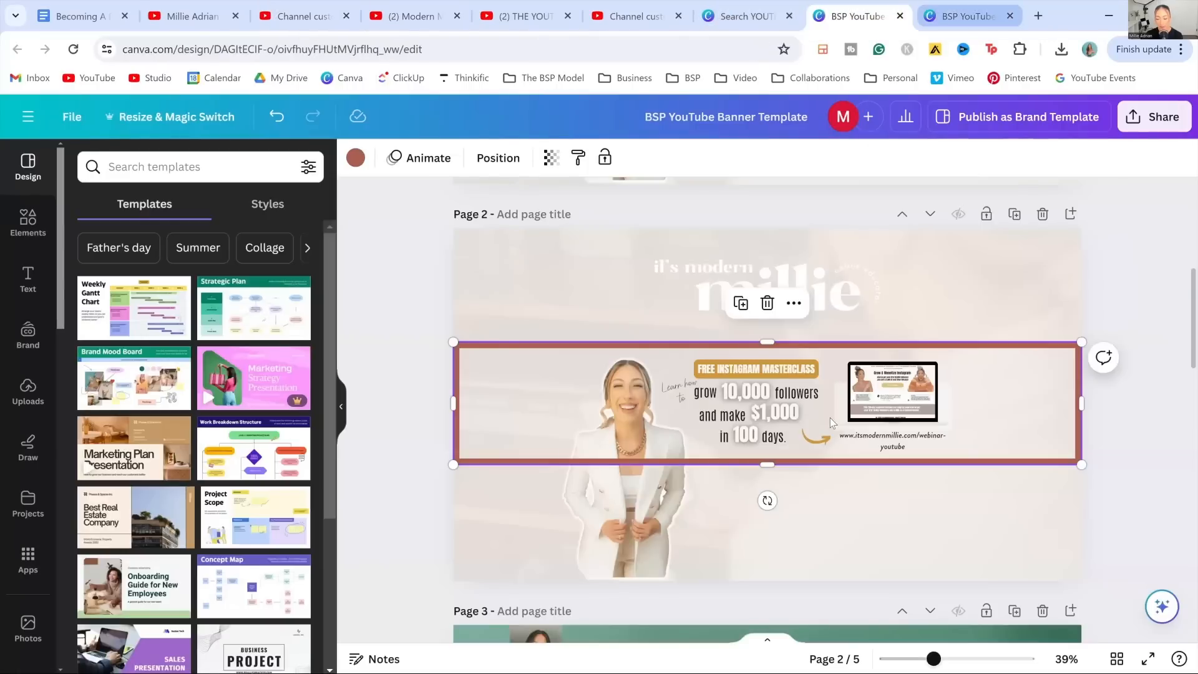
- Examine the book-themed banner on page 3 and its framed version on page 4 of the template
scroll(698, 383, down, 3)
scroll(685, 399, up, 3)
scroll(686, 399, down, 1)
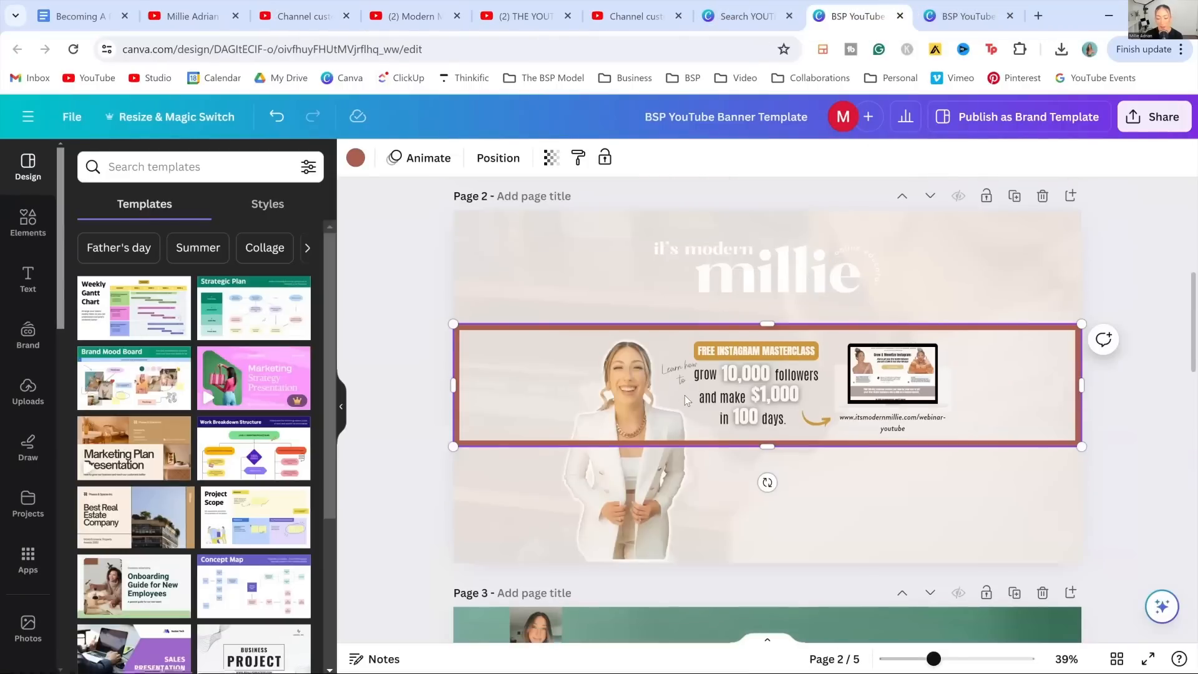
scroll(686, 390, down, 6)
scroll(493, 374, up, 1)
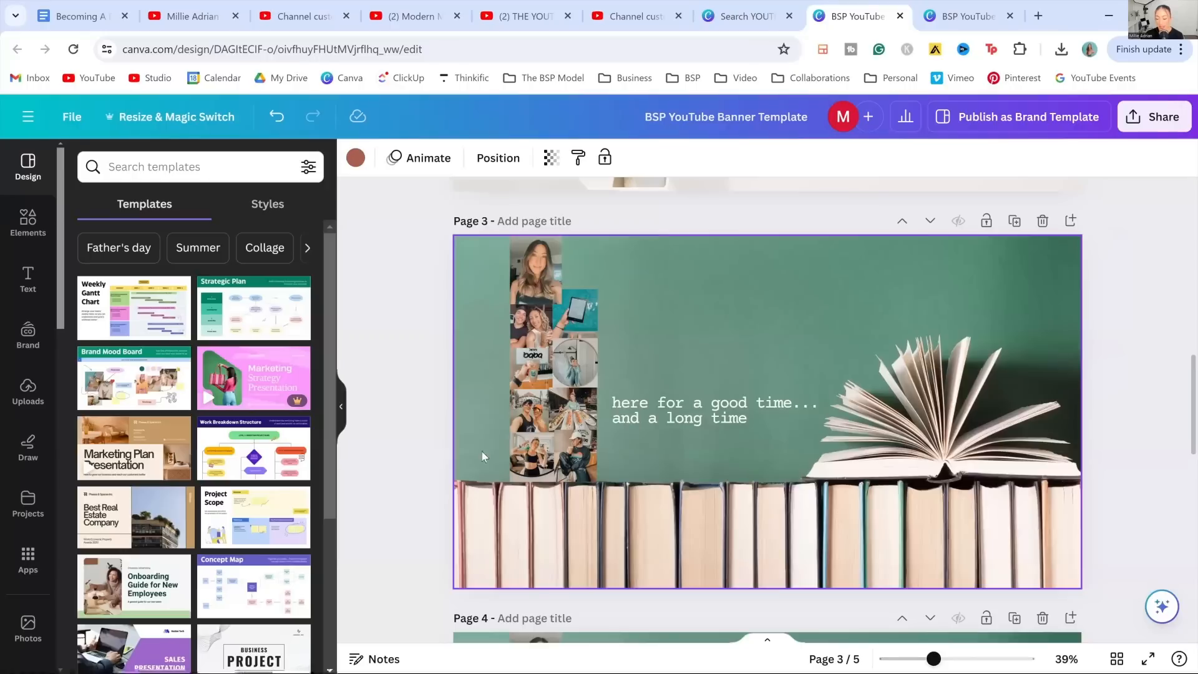
scroll(563, 403, down, 3)
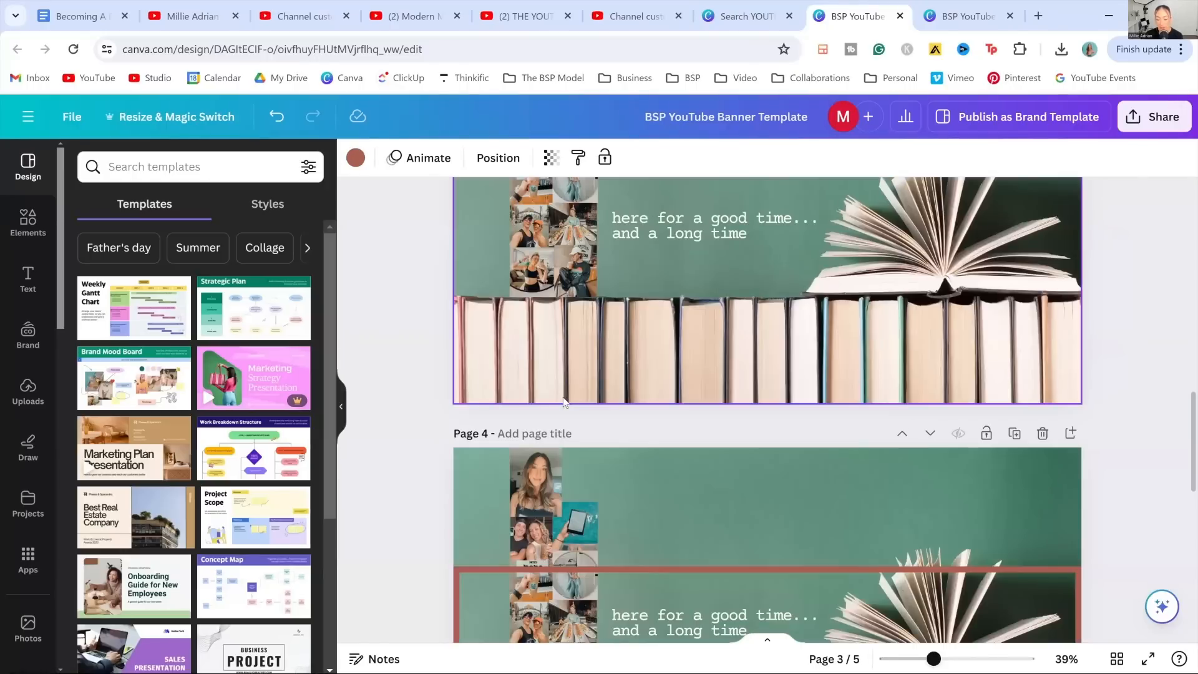
scroll(564, 402, down, 3)
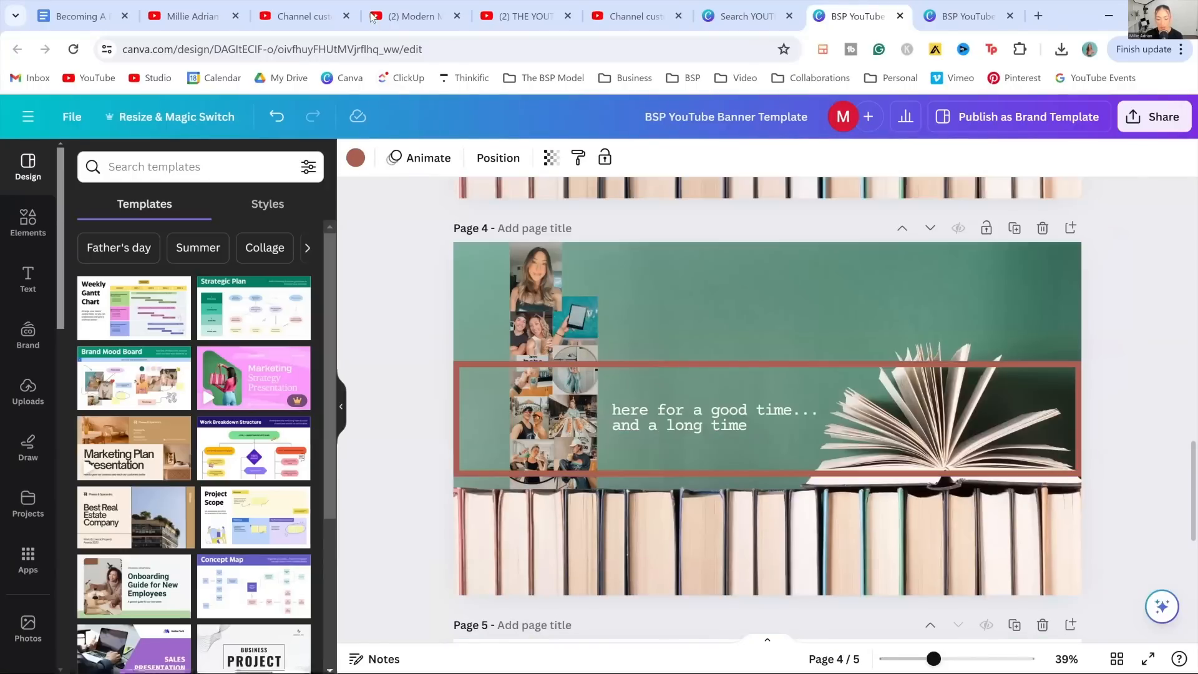
- Check how the book-themed banner is cropped on the live vlog channel page
click(279, 17)
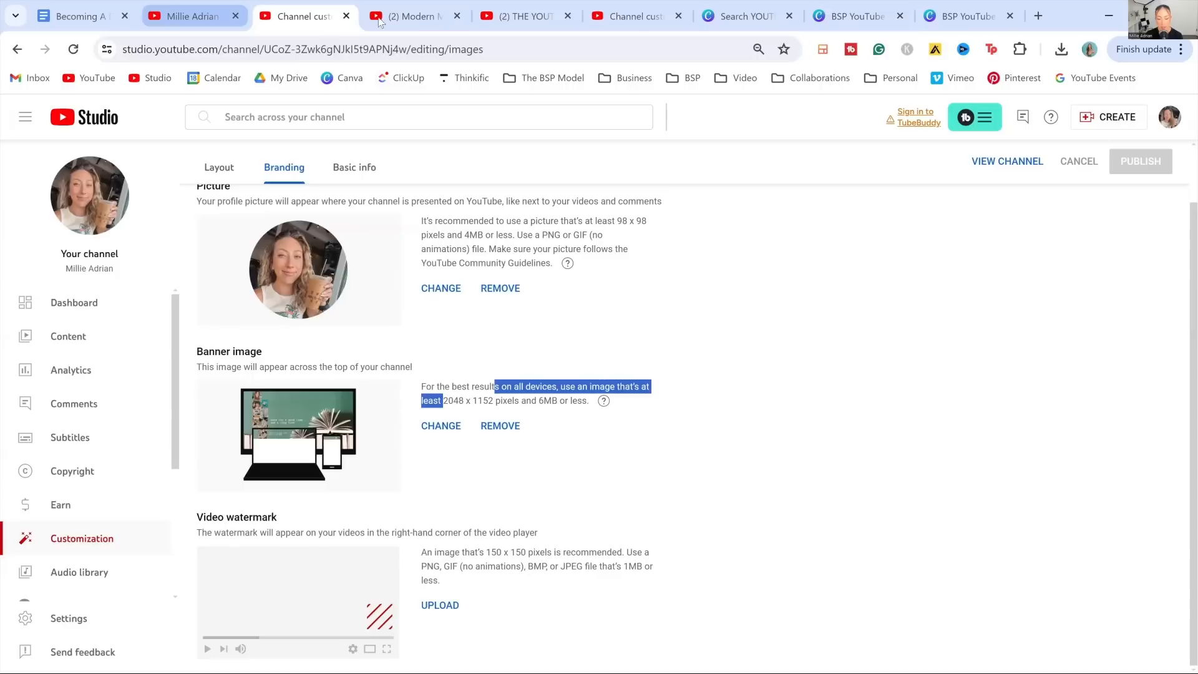
click(409, 16)
click(190, 16)
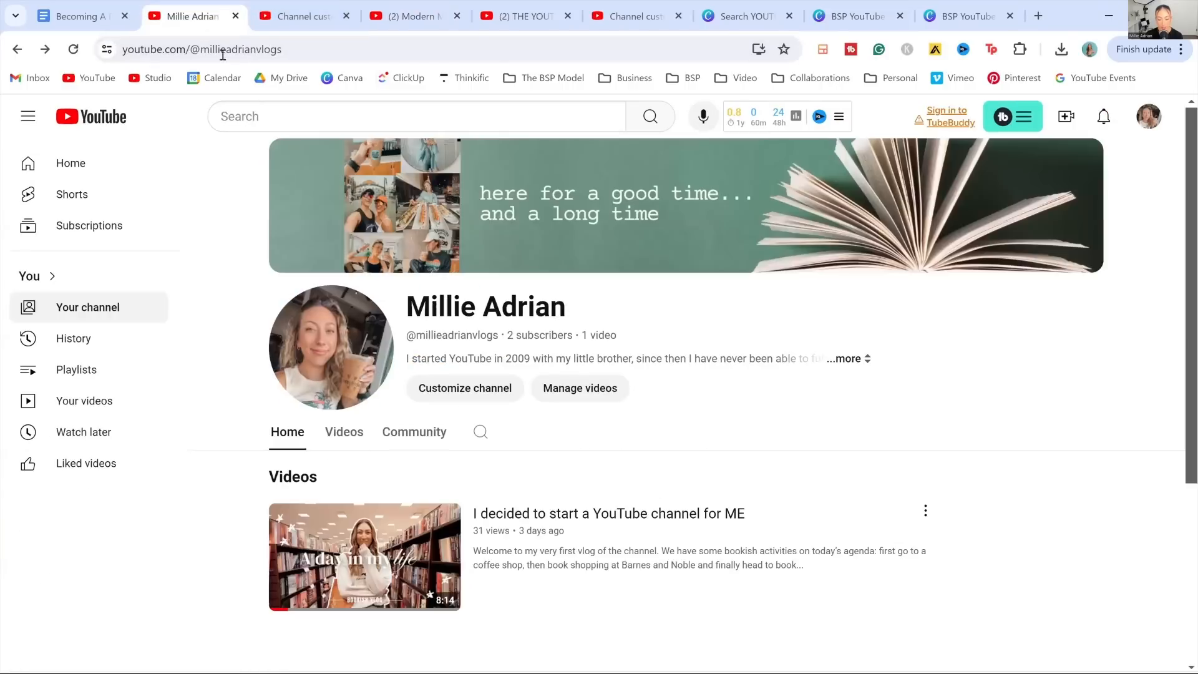
- Return to the Canva banner template and duplicate page 4
click(856, 16)
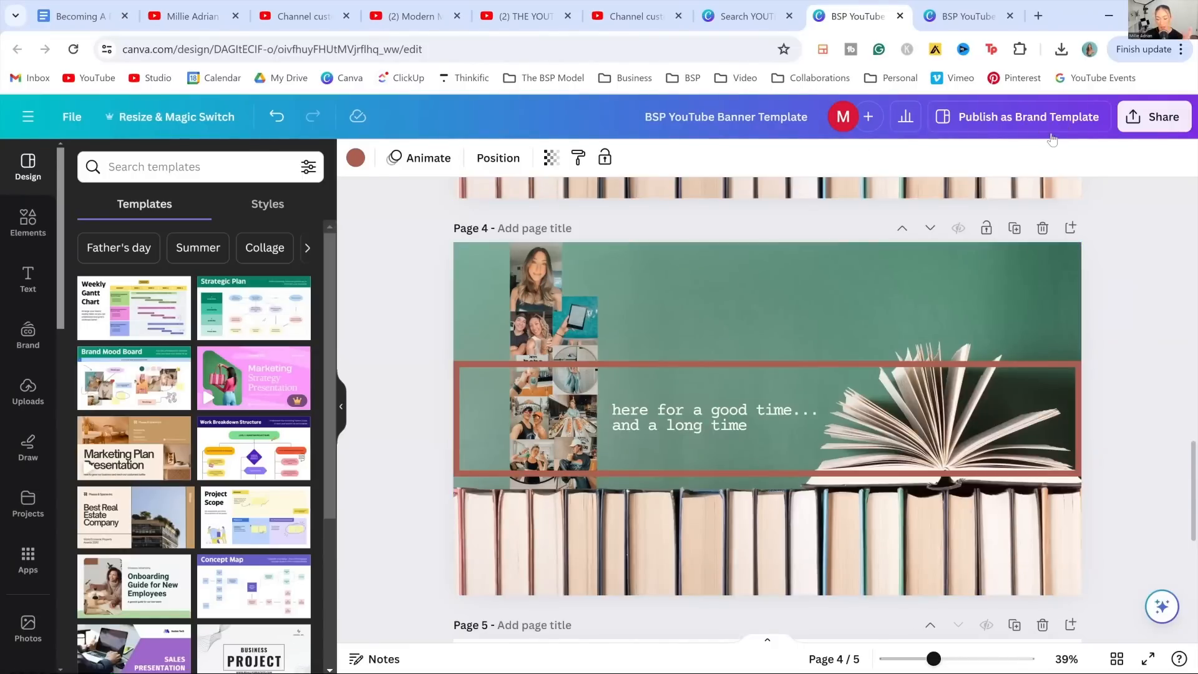
scroll(633, 316, up, 2)
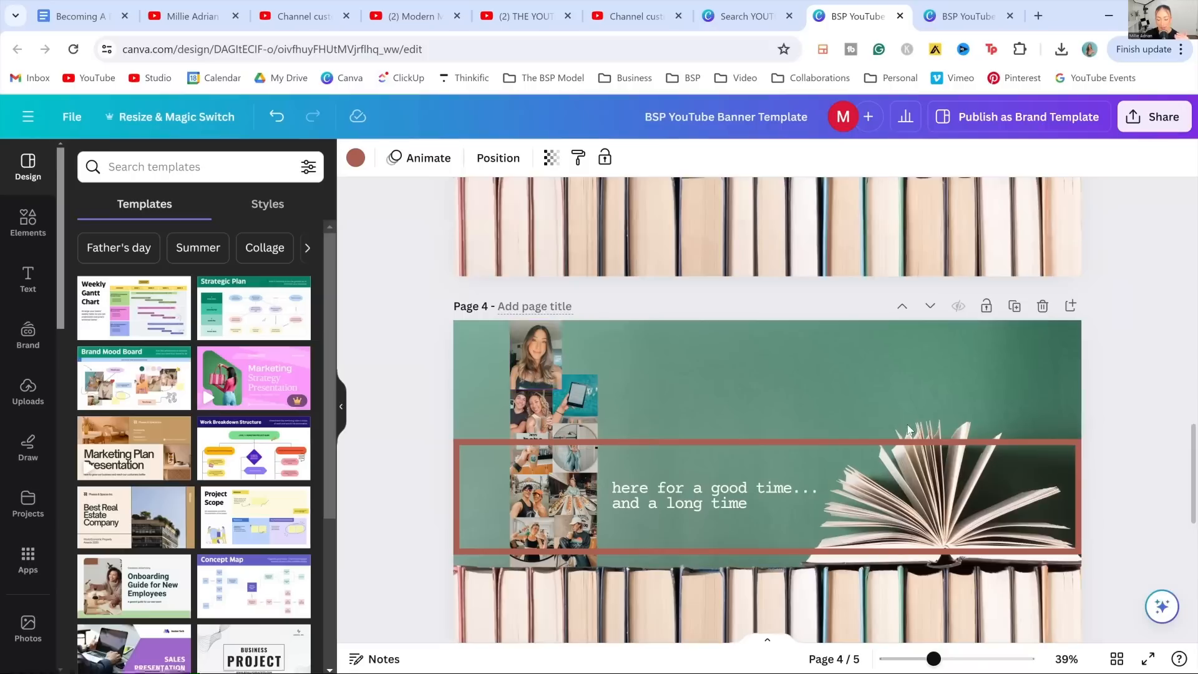
click(1014, 306)
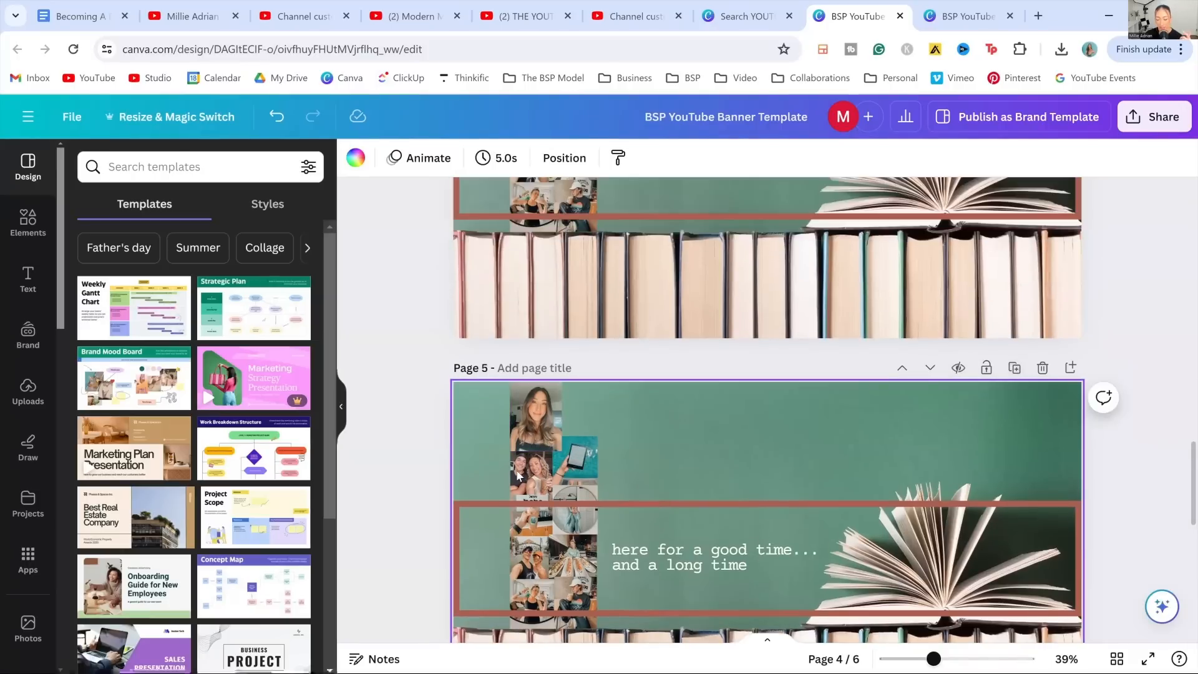
- Delete the background image, tagline text and brown frame from the duplicated page 5, and undo the deletions
click(607, 510)
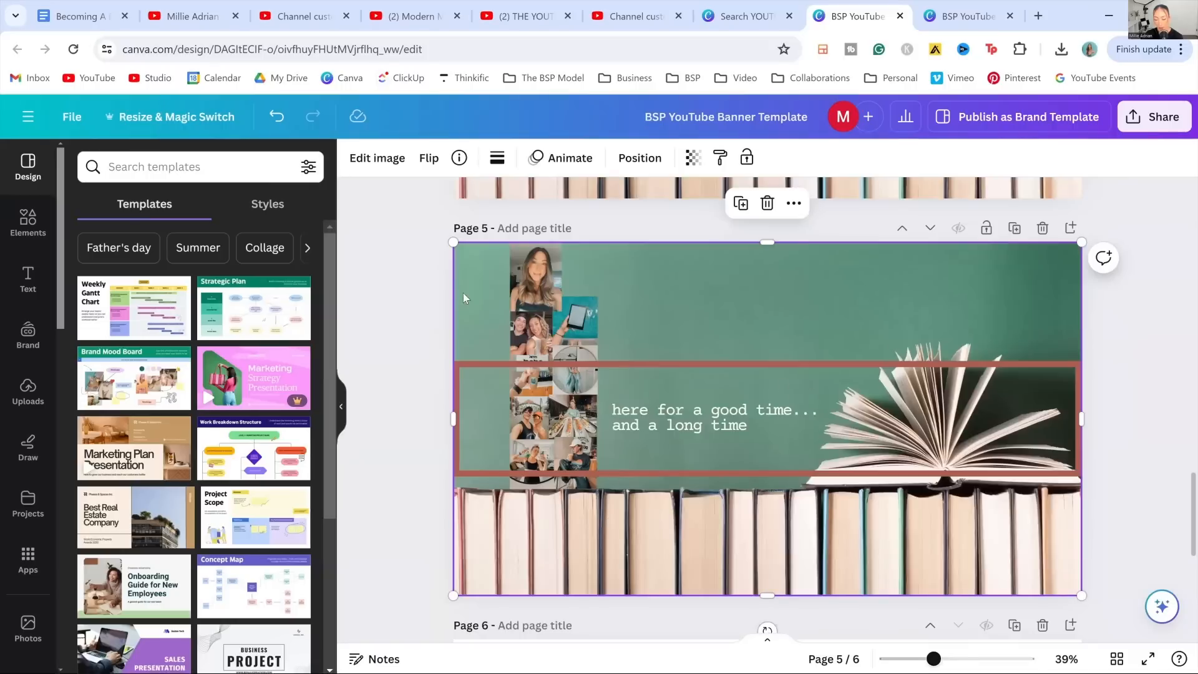
key(Delete)
click(673, 558)
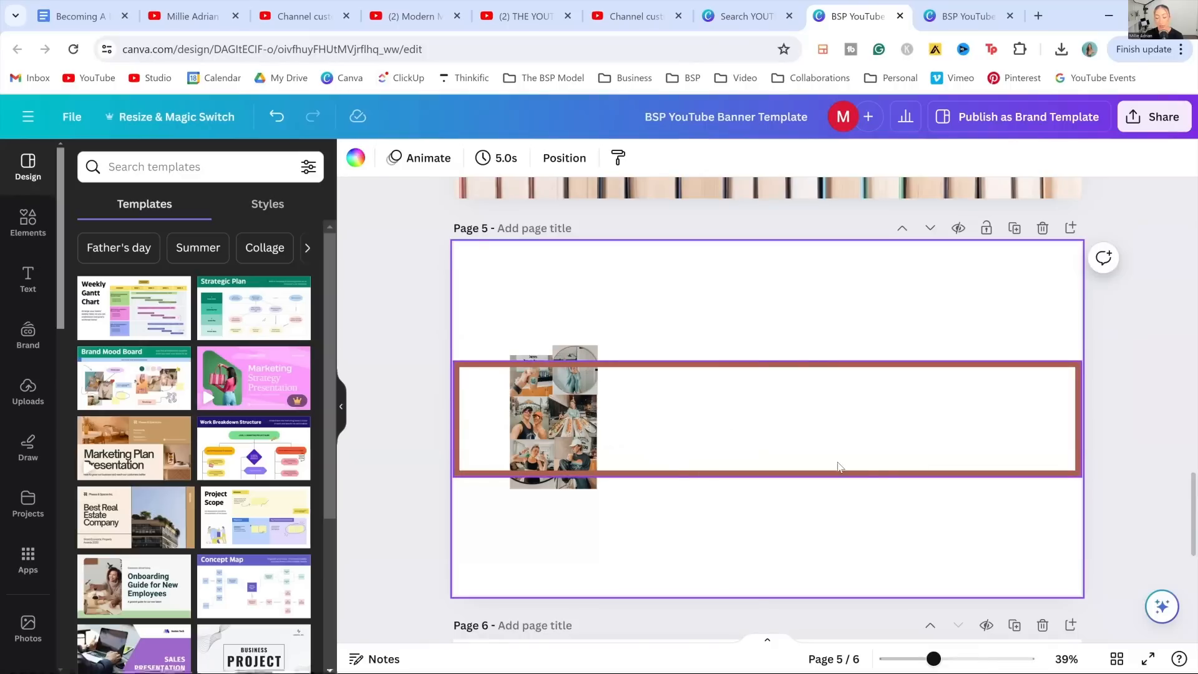
click(808, 441)
key(Delete)
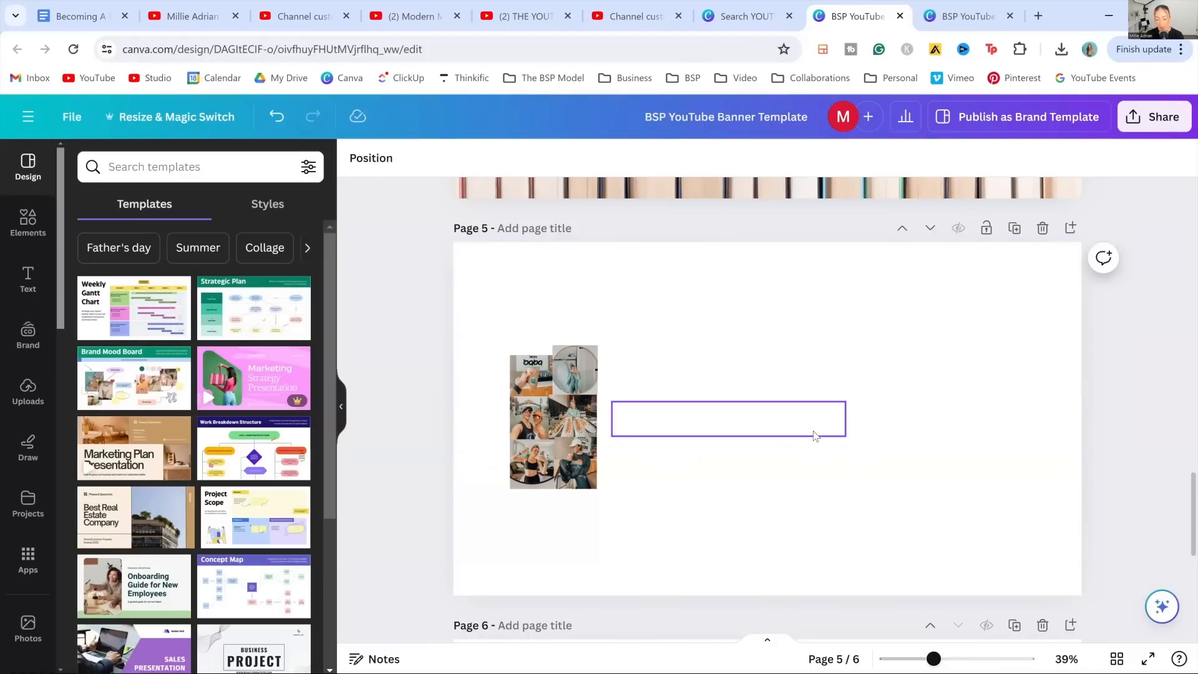
key(ctrl+z)
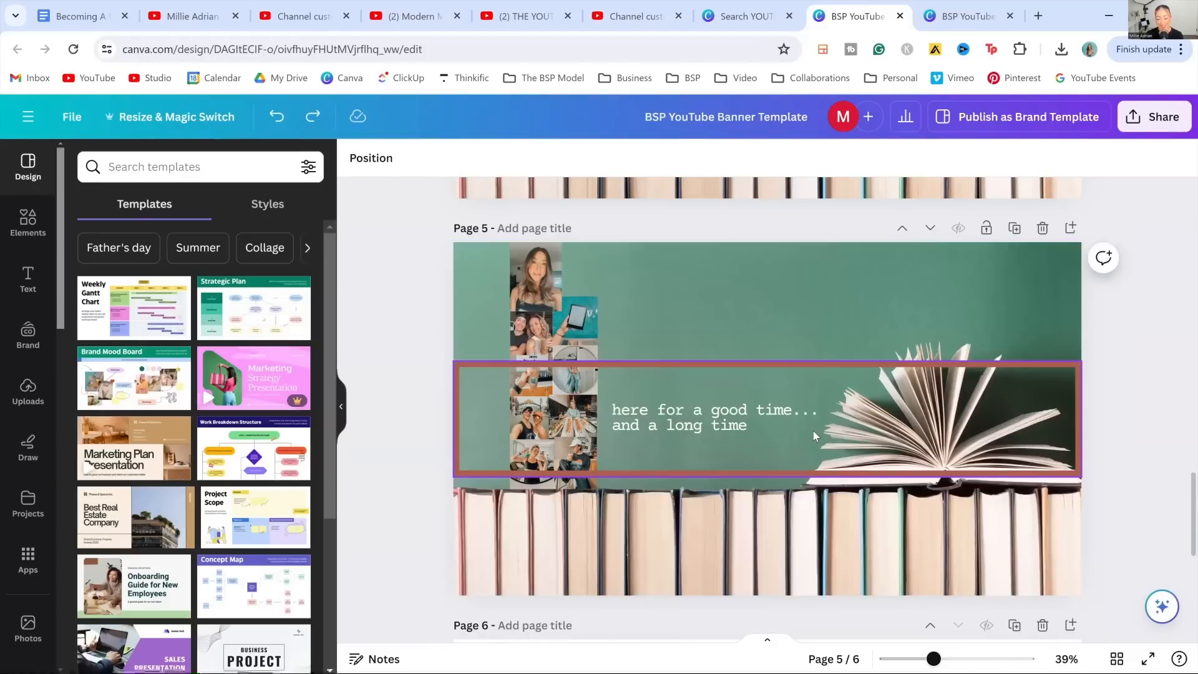
- Look back over the template's banner pages from page 5 up to page 1
scroll(1130, 406, up, 20)
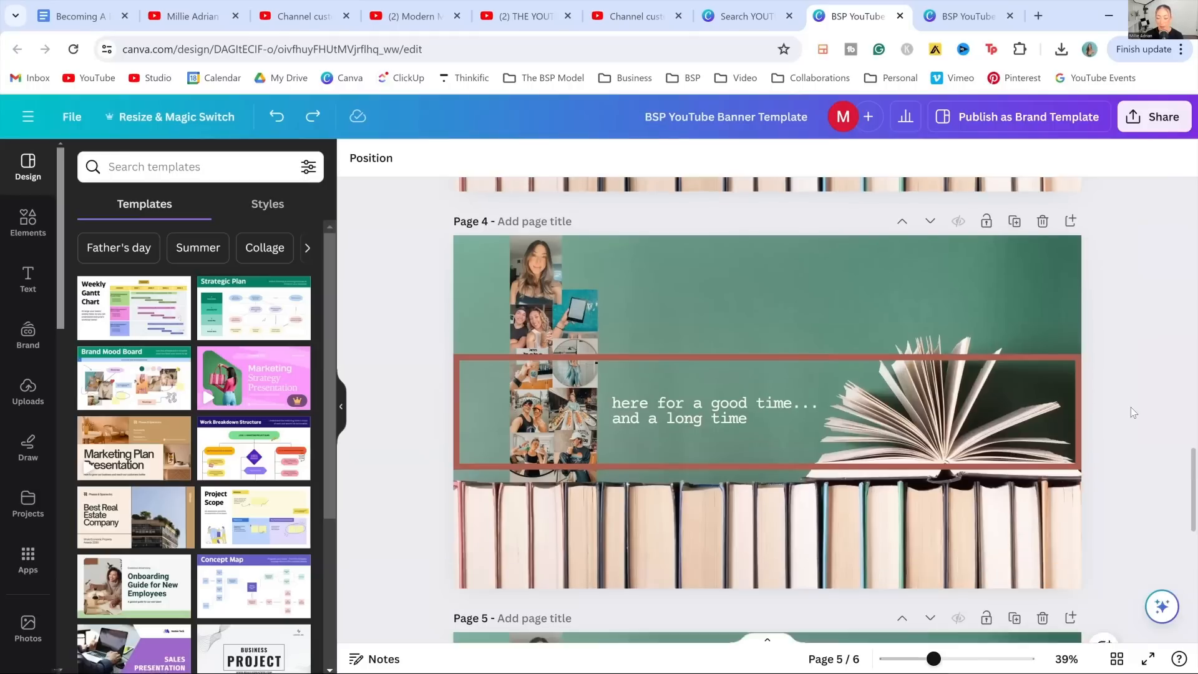
scroll(1130, 407, up, 2)
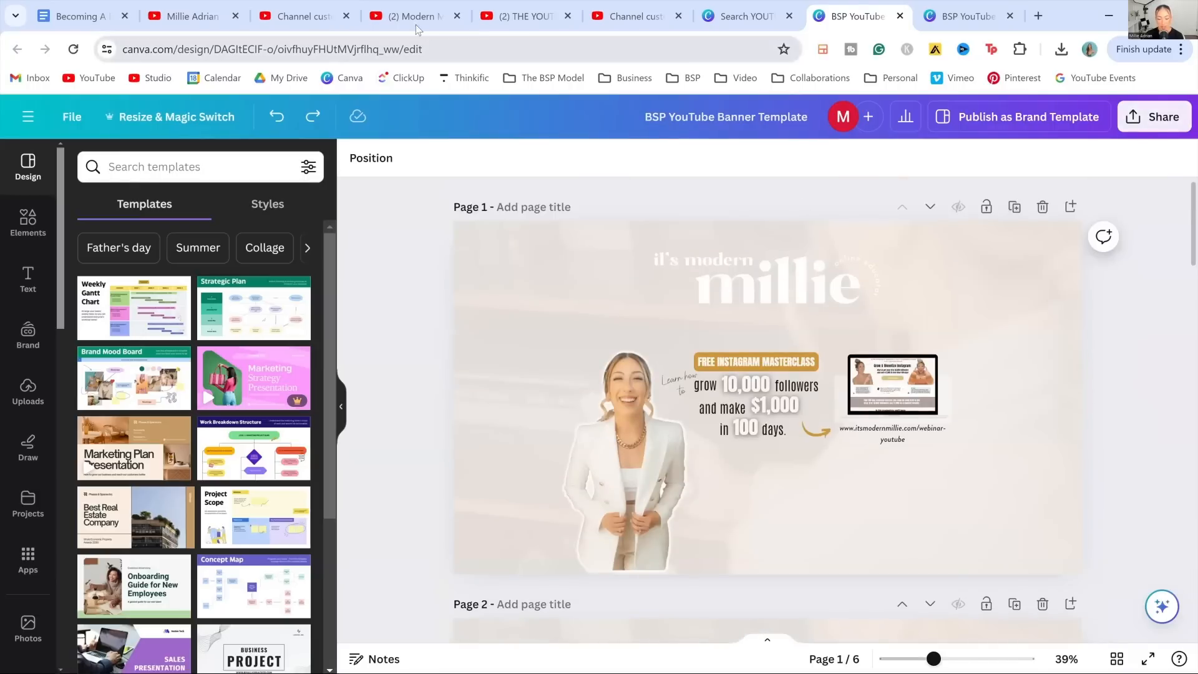
click(302, 17)
click(876, 20)
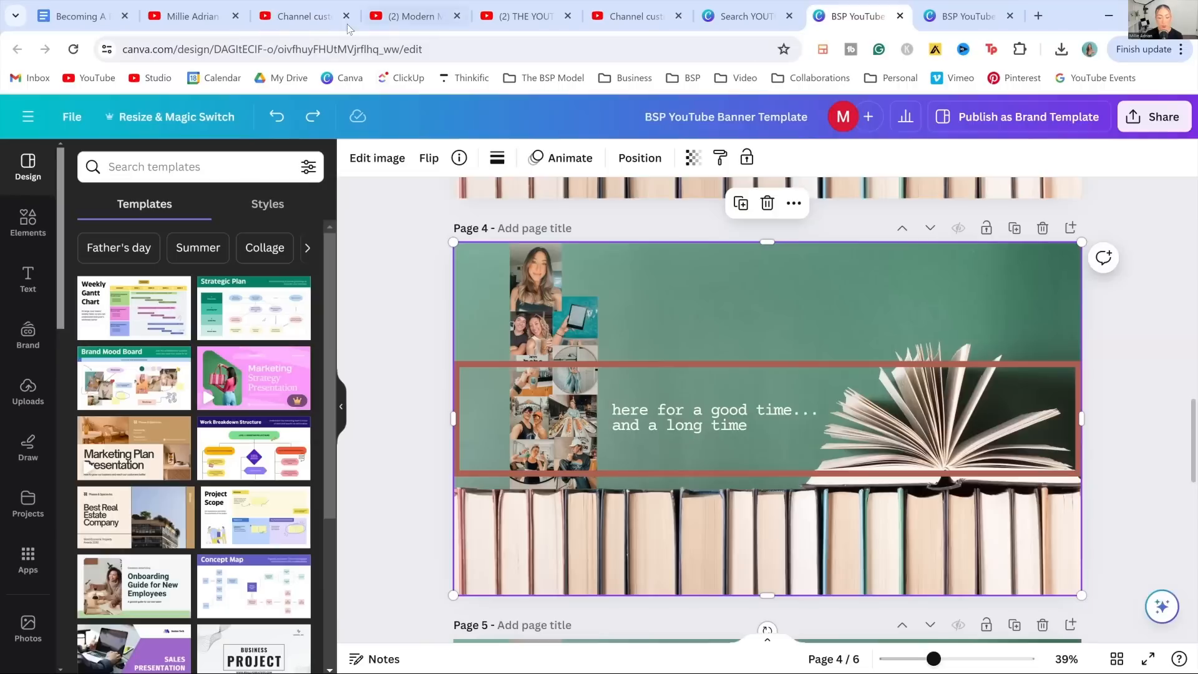
- Check the Video watermark section in Studio's Branding settings, and view the watermark on the THE YOUTUBE ALGORITHM video
click(306, 19)
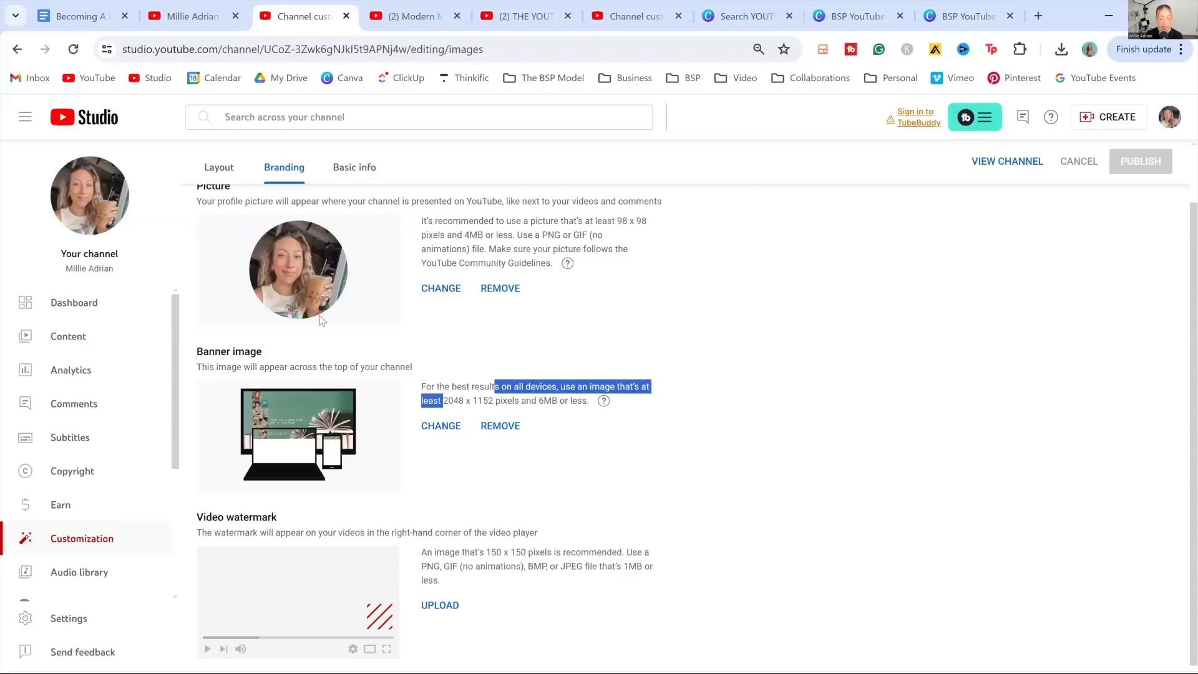
click(541, 462)
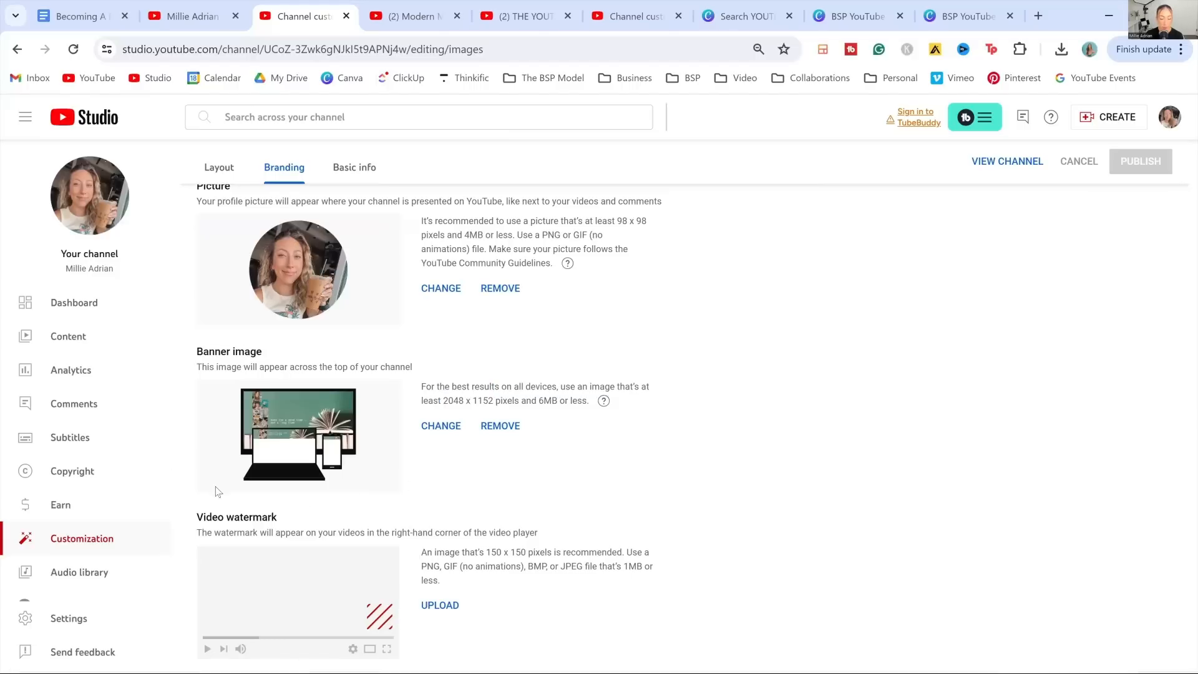
double_click(260, 520)
click(525, 18)
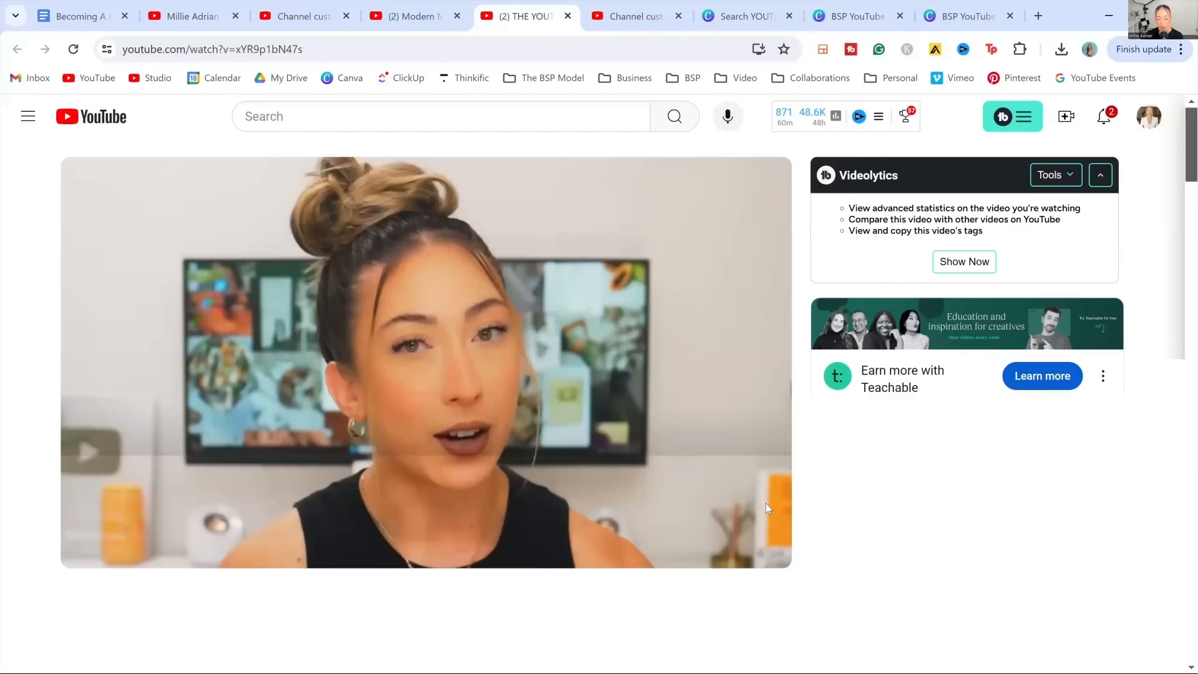
mouse_move(765, 517)
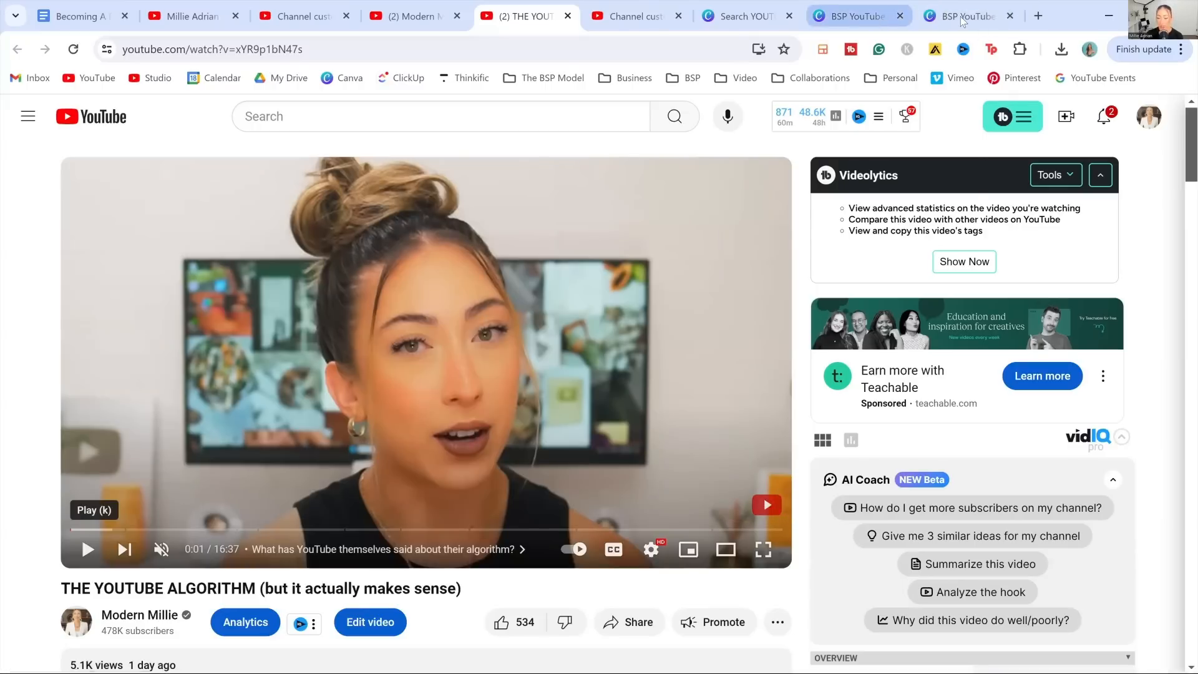
- Look at the BSP YouTube Watermark Template and the vlog channel, and check the recommended video watermark size in Studio
click(858, 16)
click(963, 19)
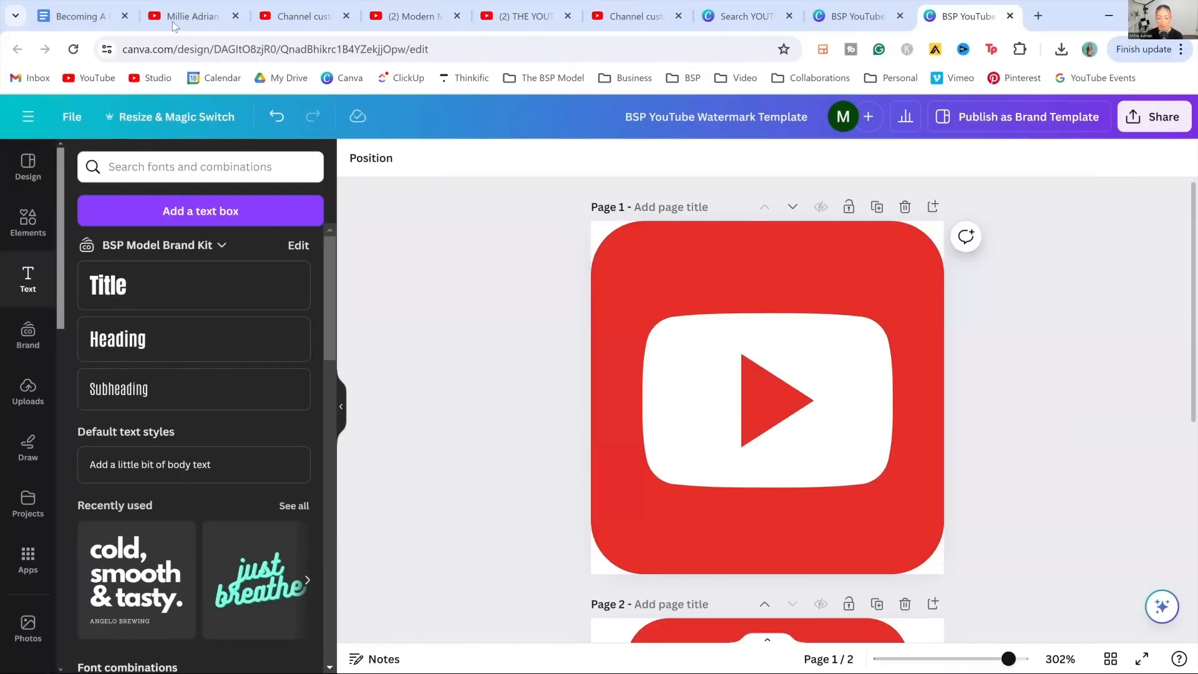
click(195, 16)
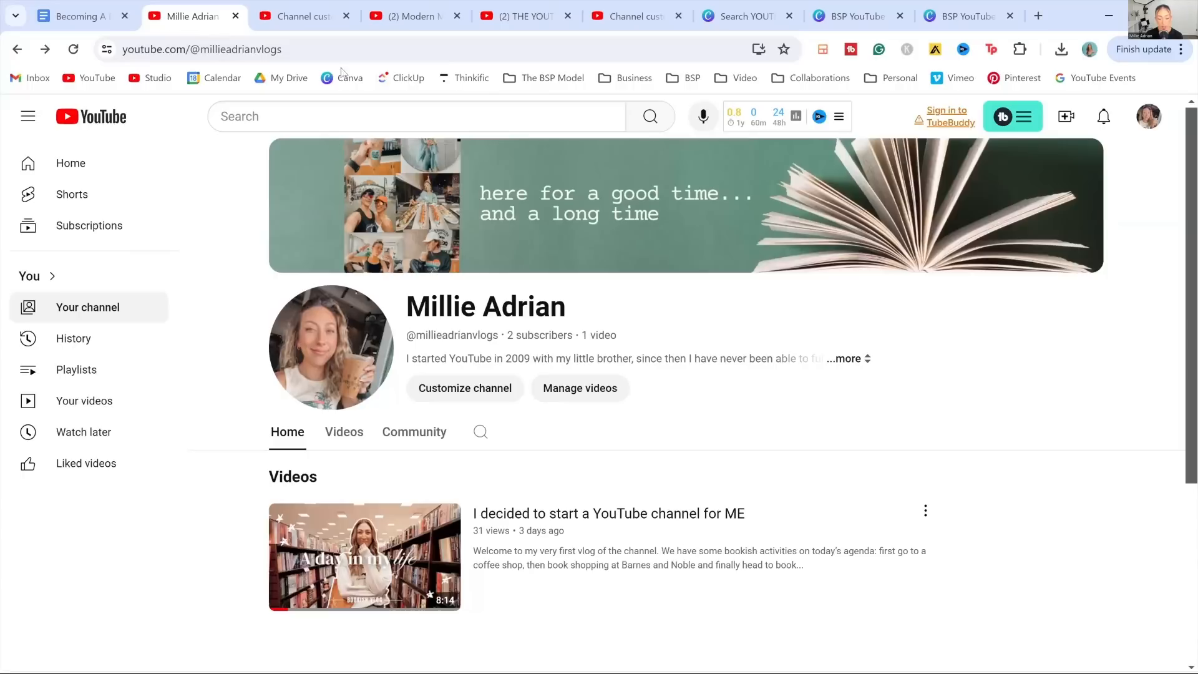
click(306, 19)
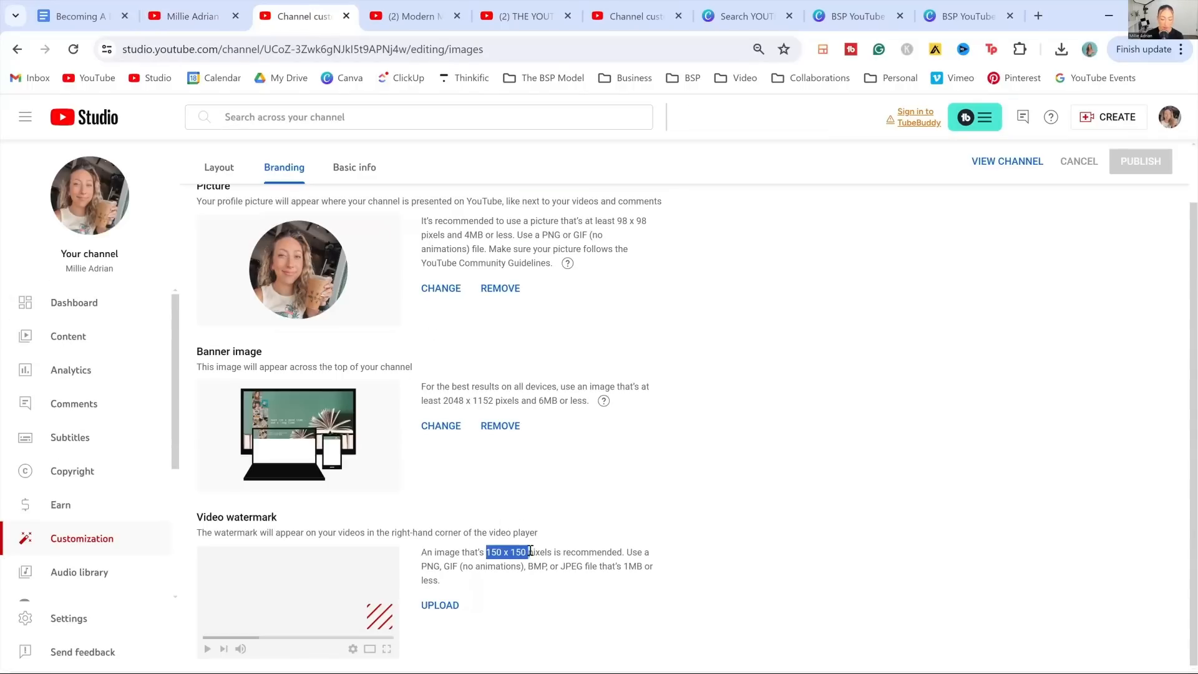
- Set a custom design size of 150 × 150 px in Canva, and switch to the BSP YouTube Watermark Template design
click(757, 20)
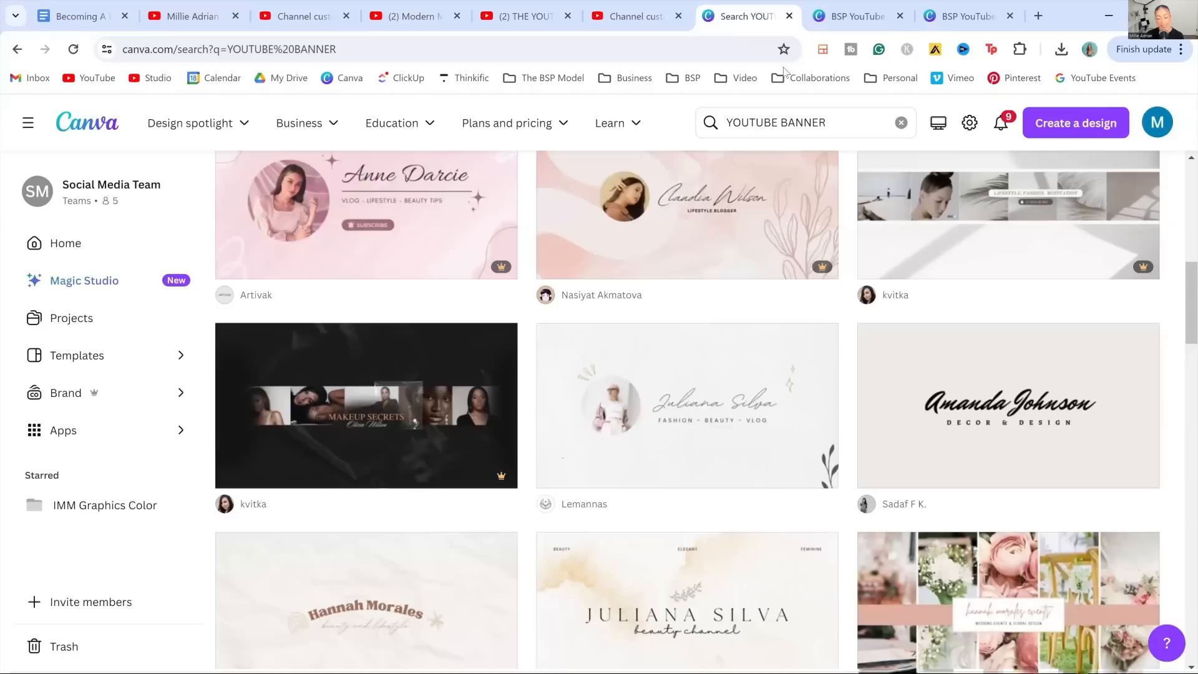
click(1054, 131)
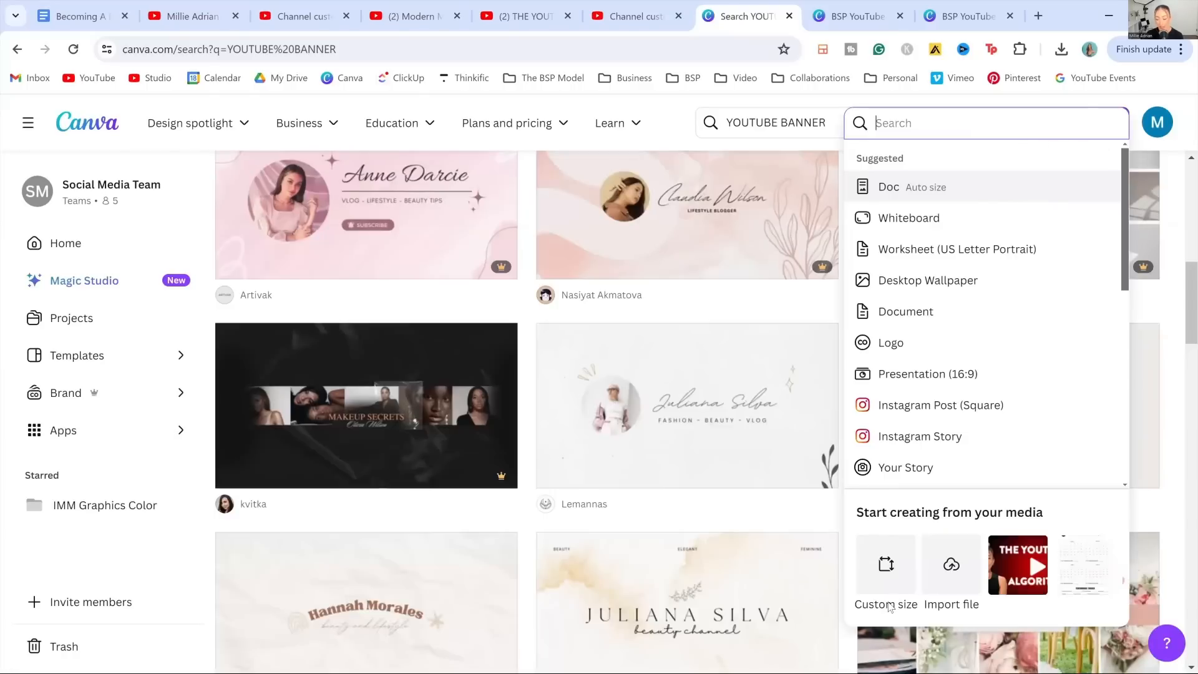
click(886, 567)
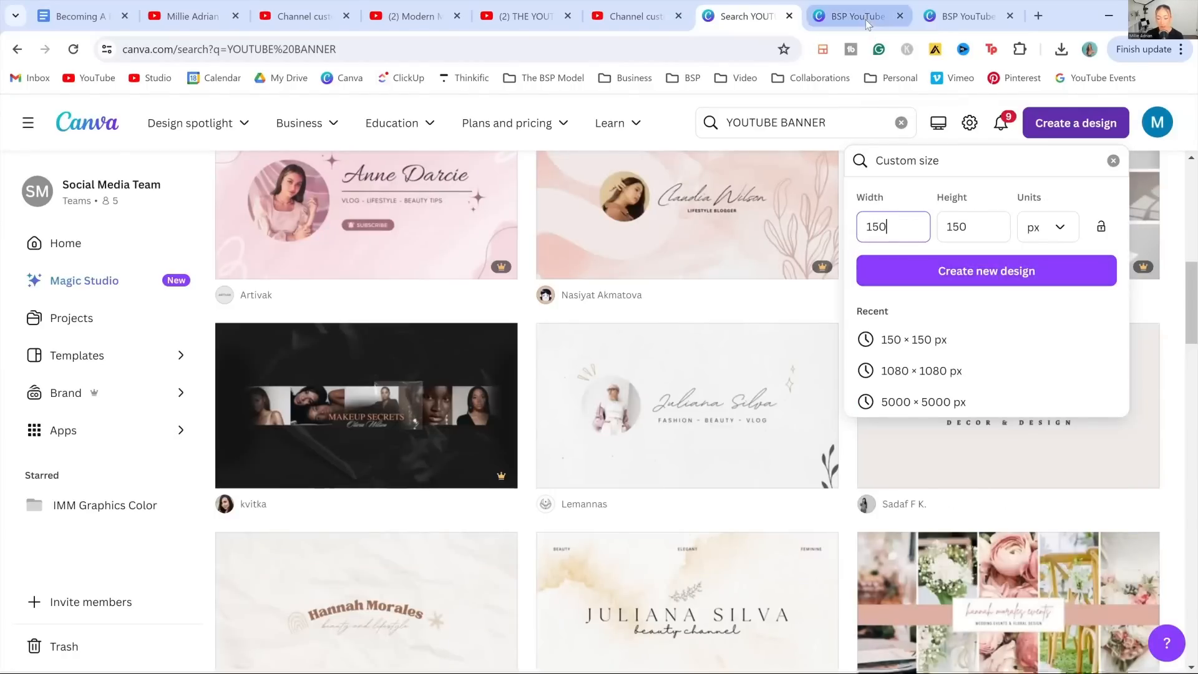
click(969, 16)
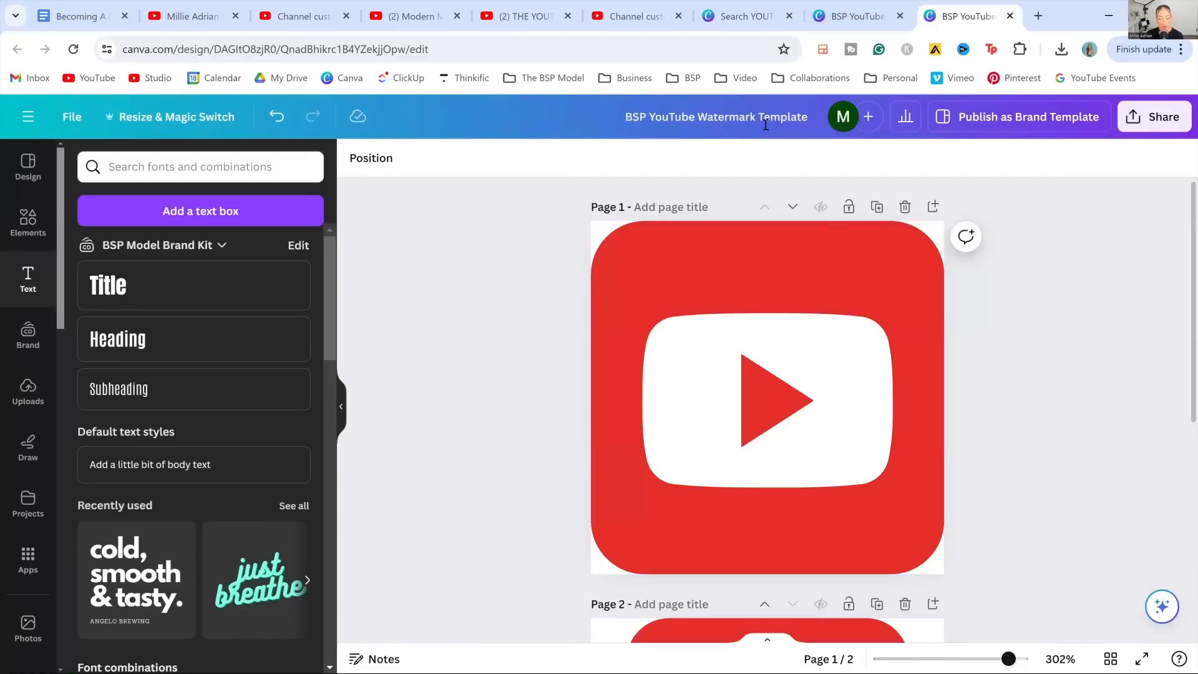
- Look over the red YouTube icon on page 1 and the white SUBSCRIBE text under the icon on page 2
scroll(518, 309, down, 1)
scroll(686, 349, up, 1)
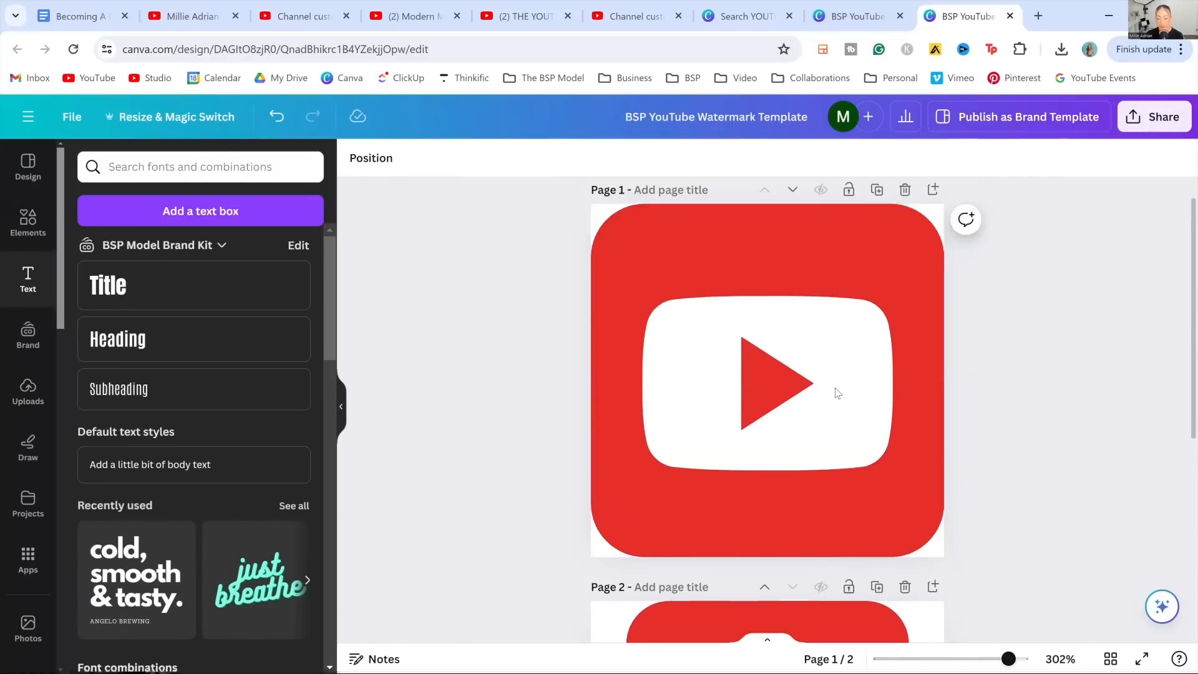
click(842, 409)
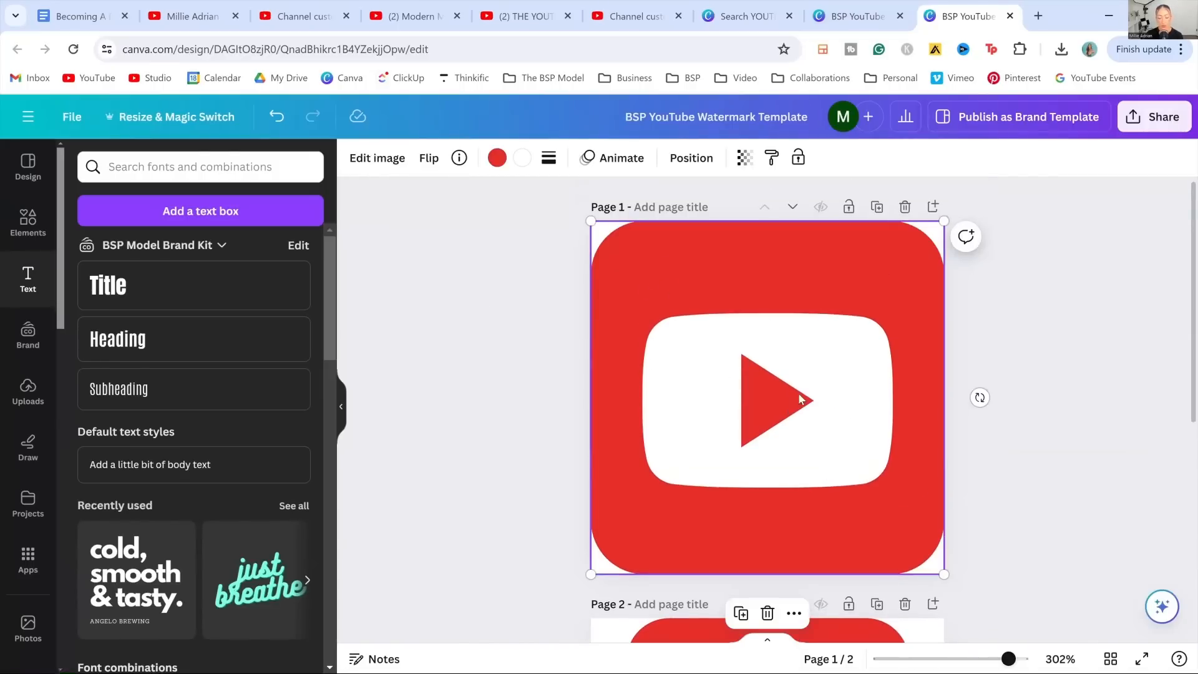
scroll(646, 367, down, 5)
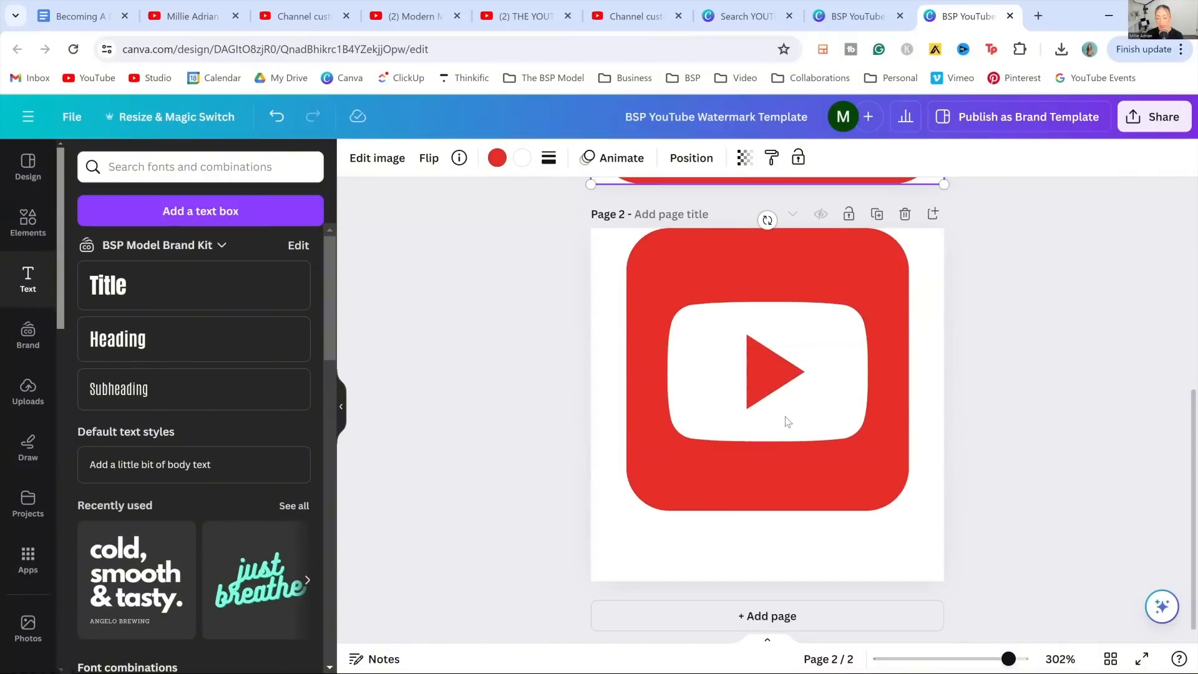
click(750, 537)
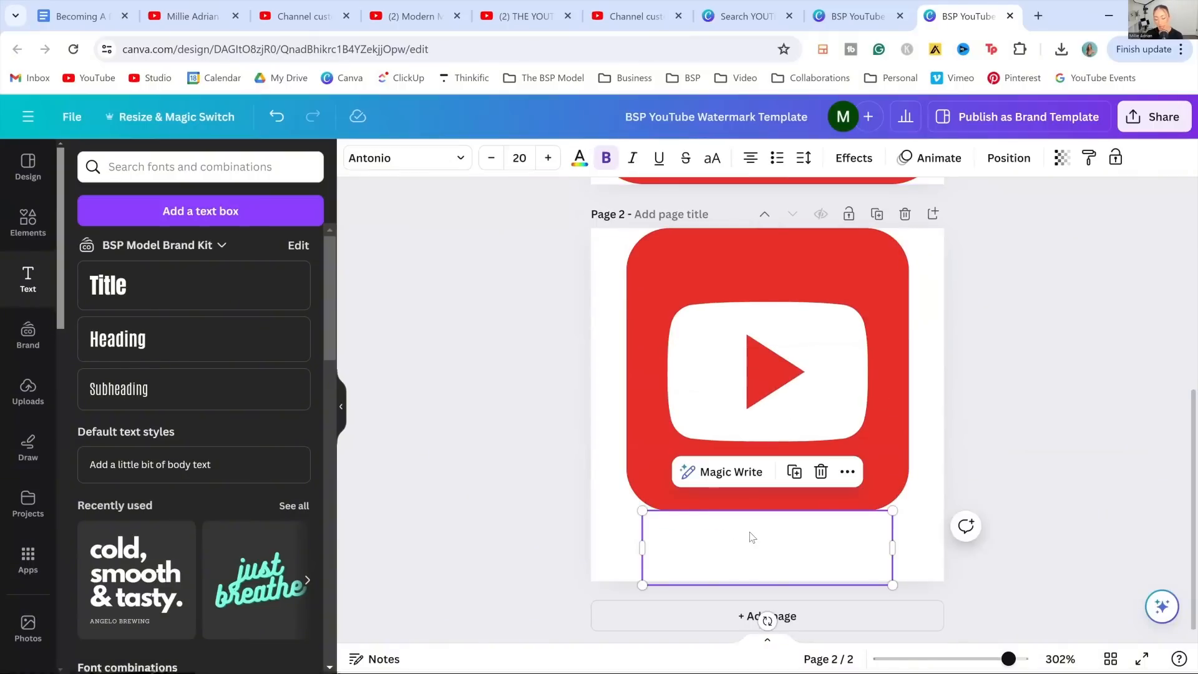
click(750, 536)
click(751, 535)
double_click(751, 535)
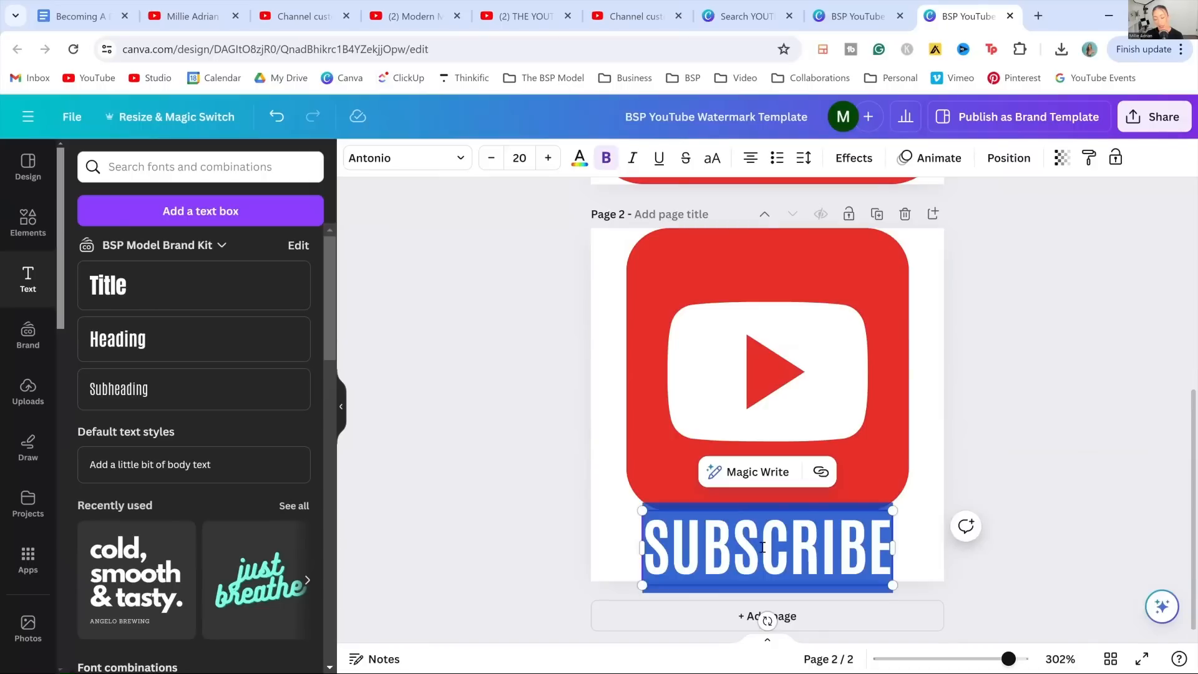
click(977, 383)
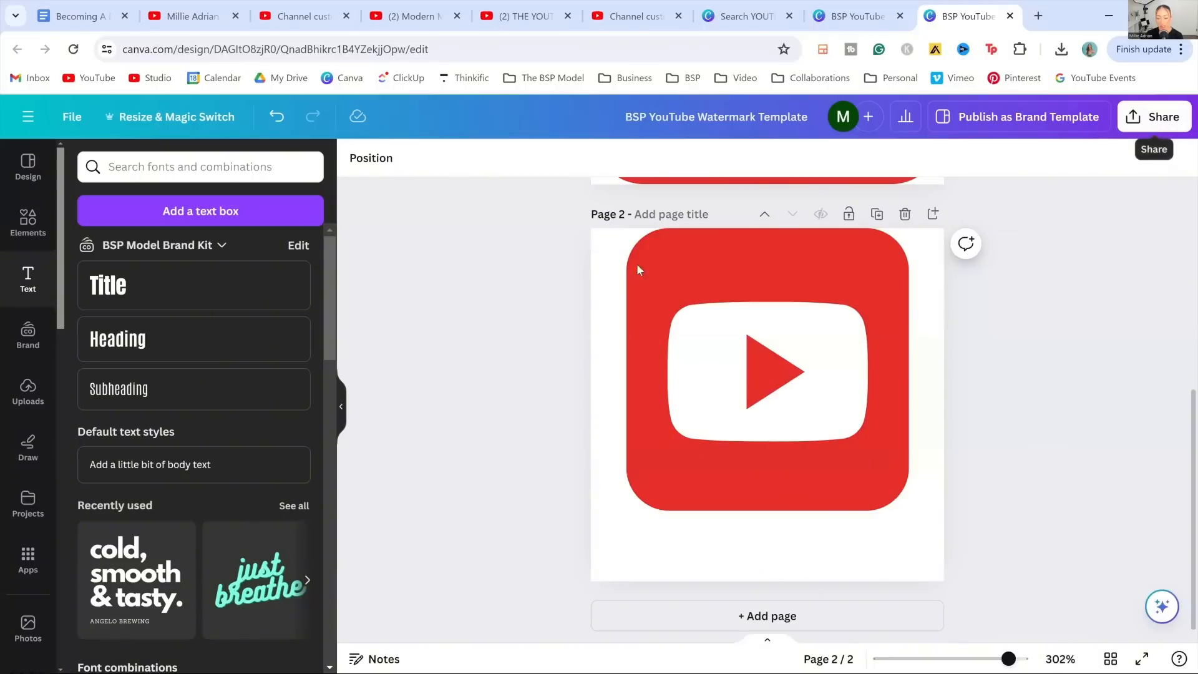
- Download only page 2 of the watermark design as a PNG with a transparent background
click(1153, 117)
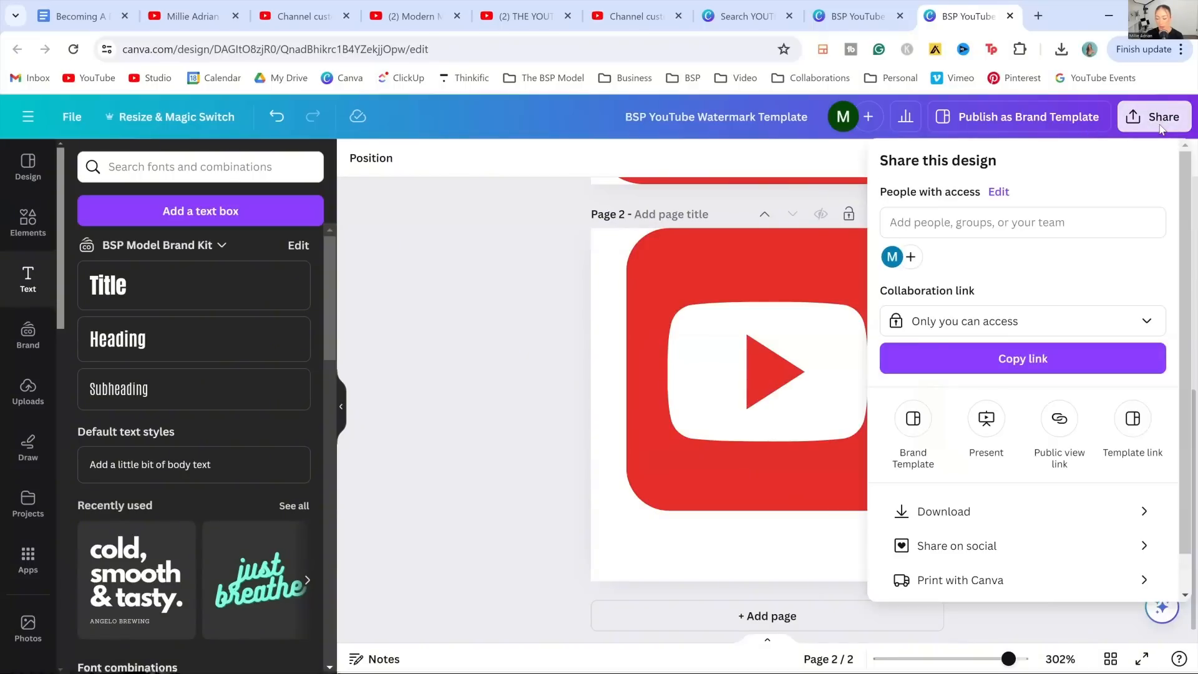
click(957, 511)
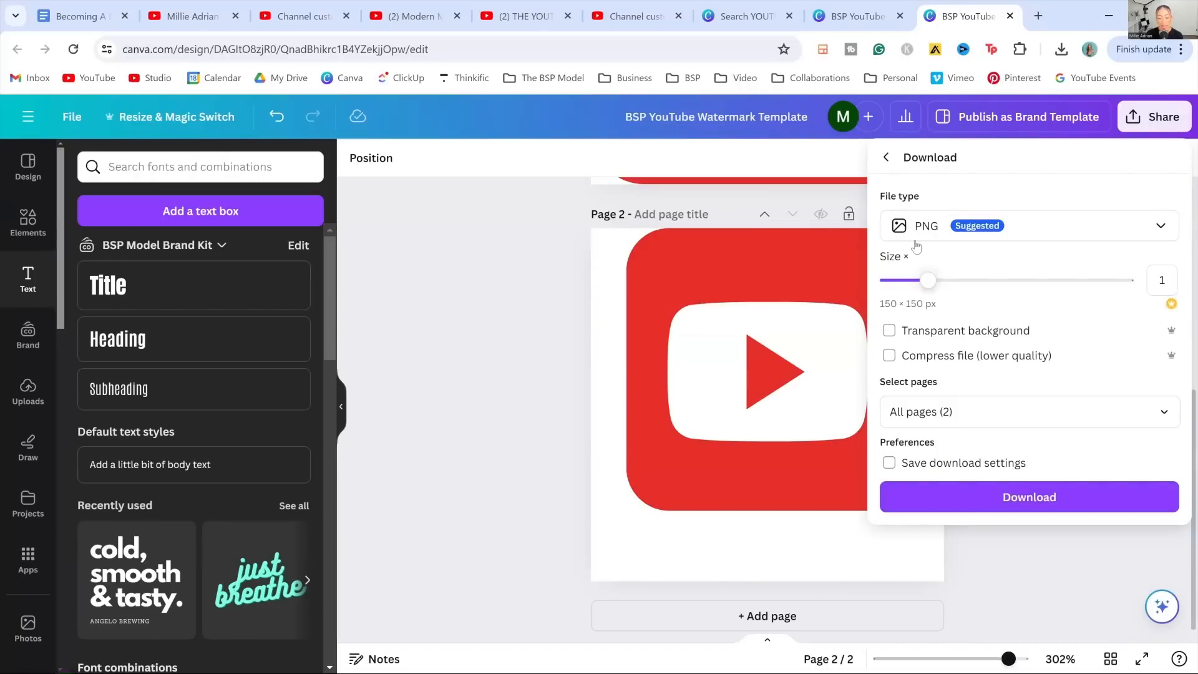
click(921, 413)
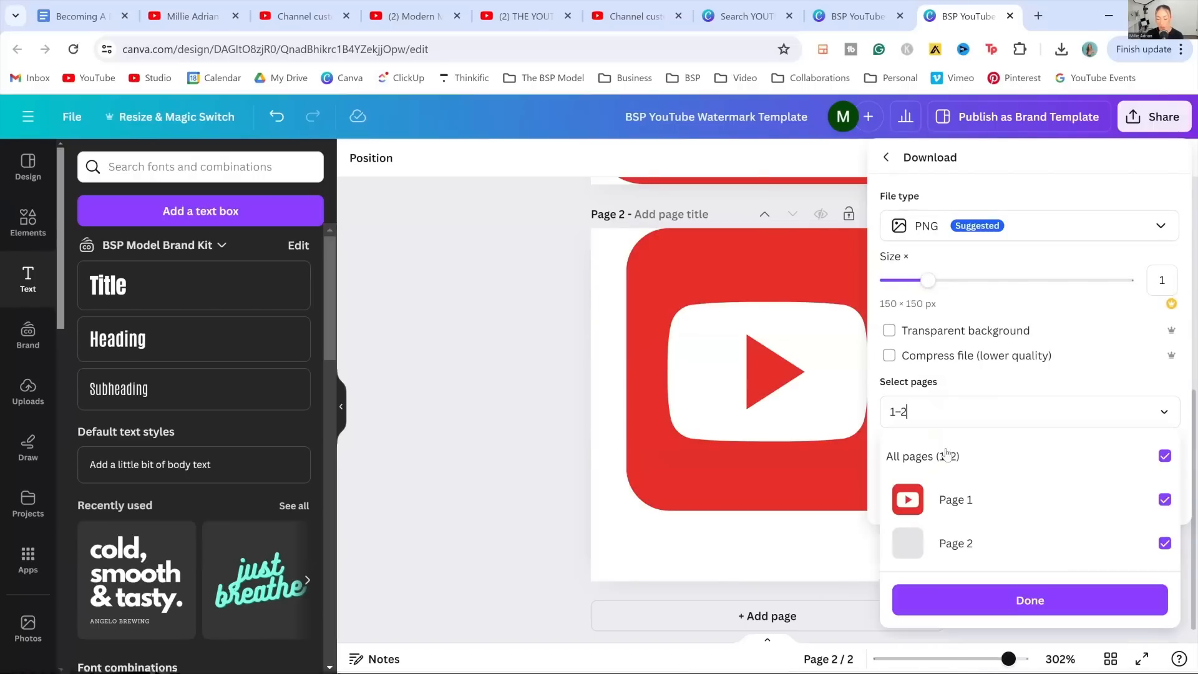
click(967, 547)
click(967, 546)
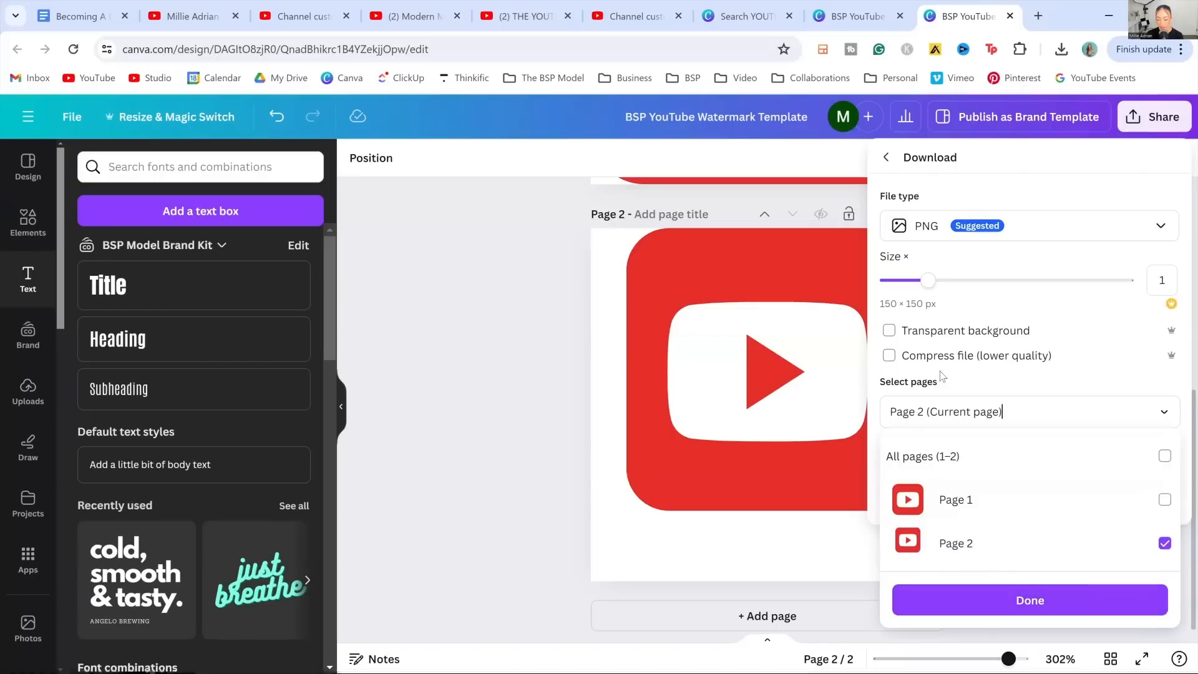
click(954, 411)
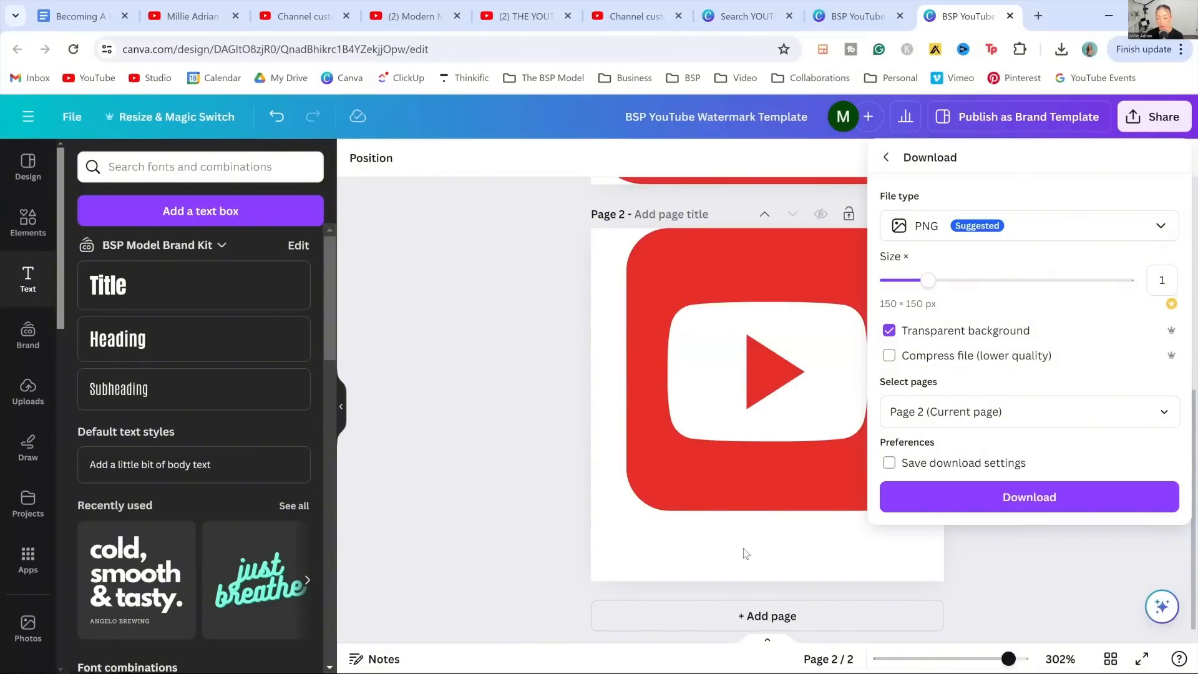
click(1044, 498)
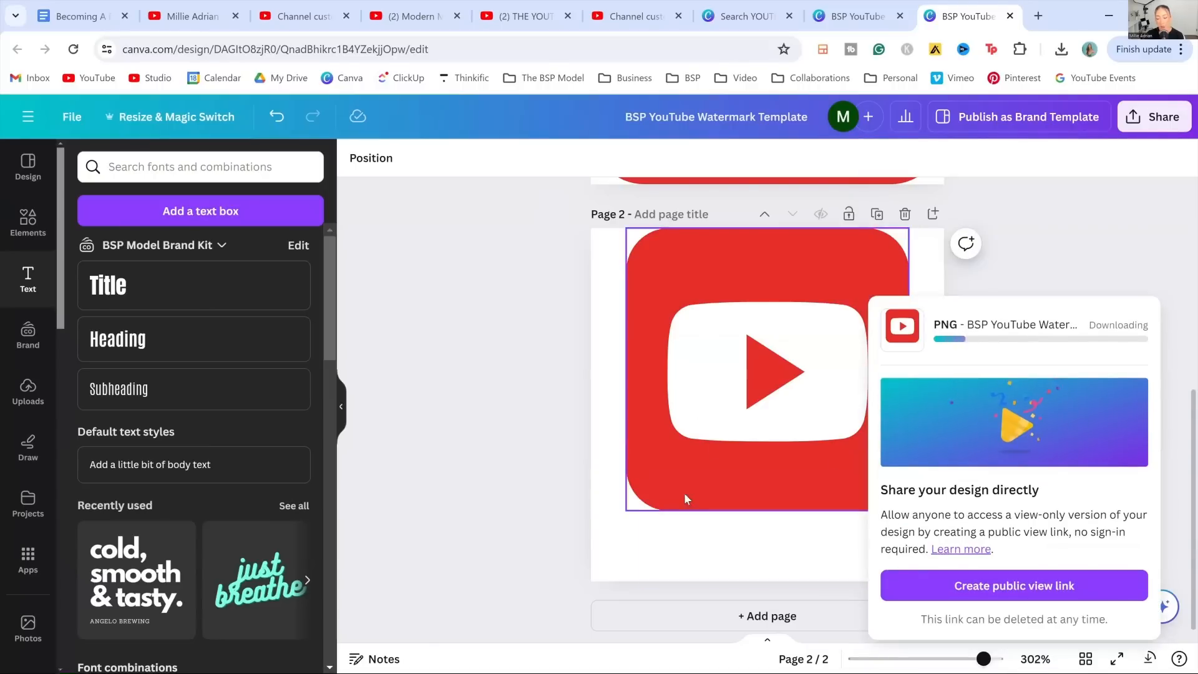
- Switch to YouTube Studio and upload the BSP YouTube Watermark Template PNG as the channel's video watermark
click(295, 17)
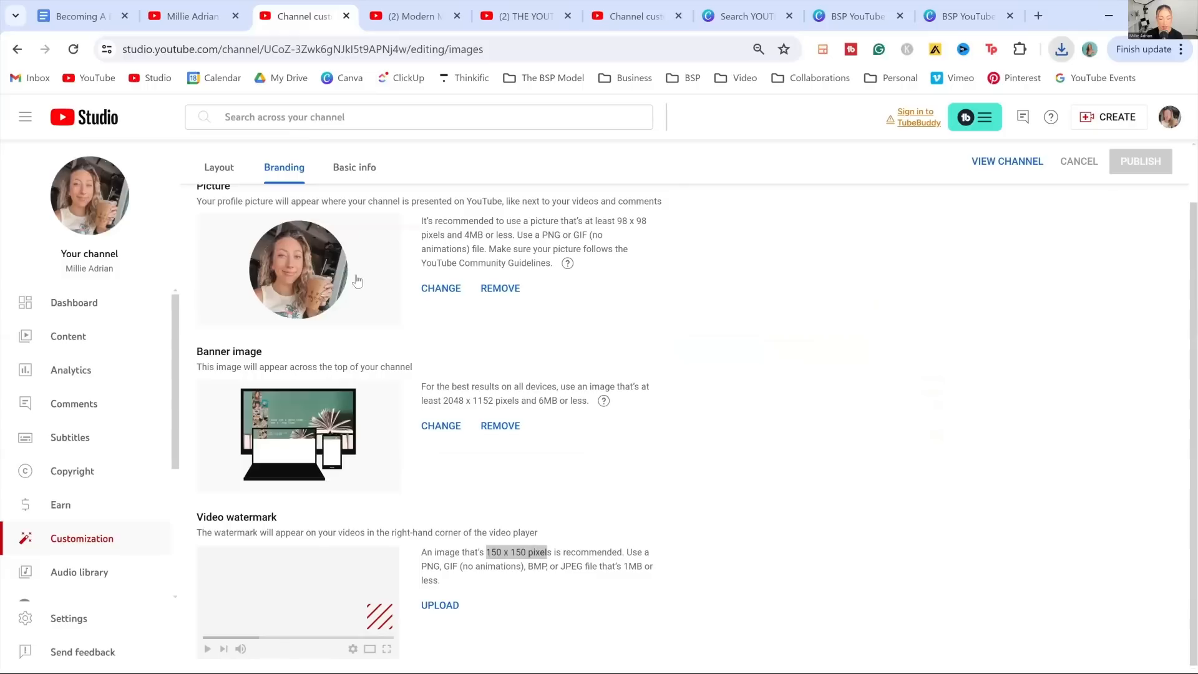
click(447, 608)
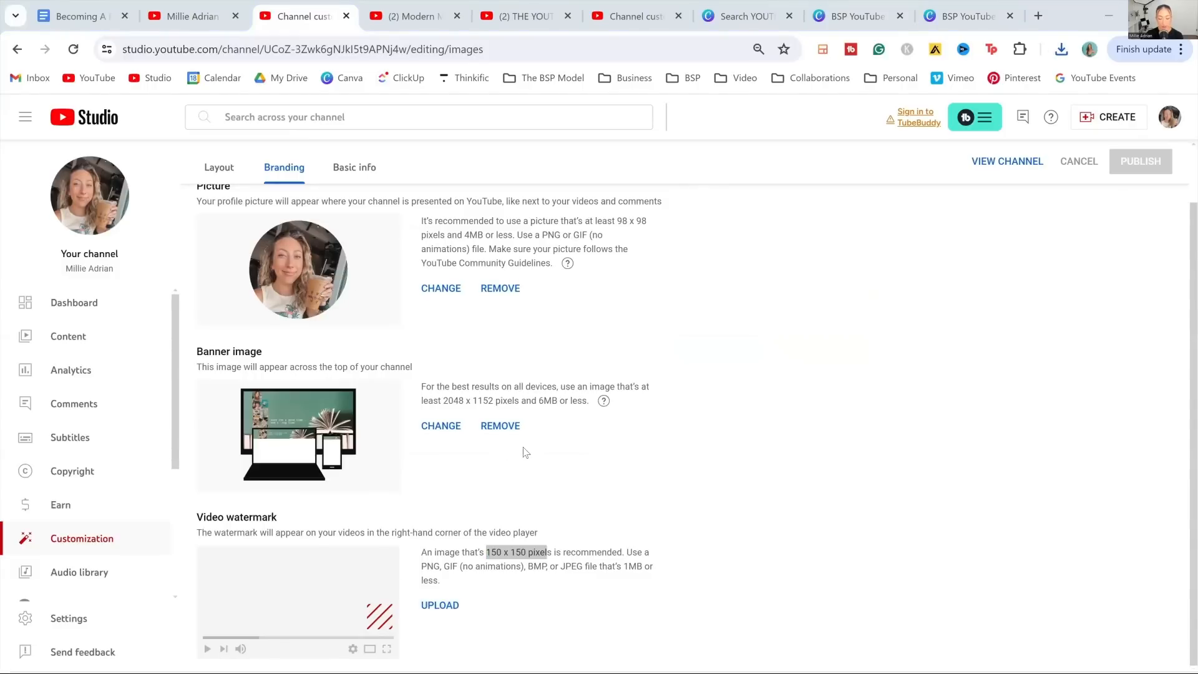
click(278, 127)
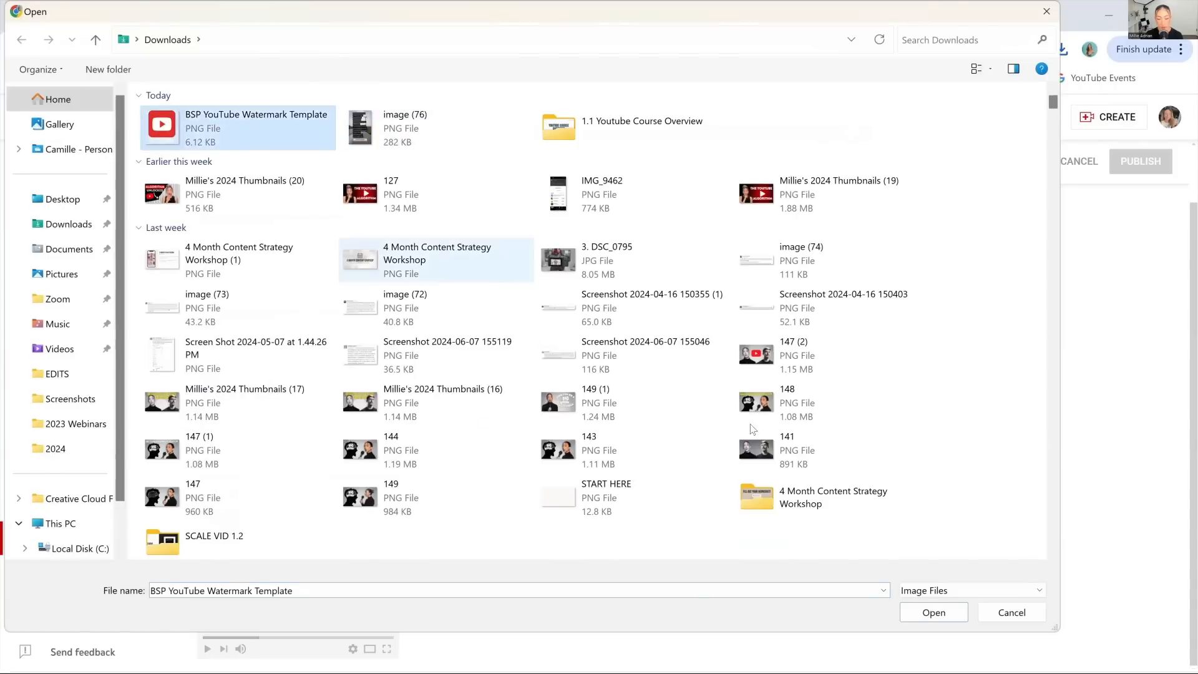
click(933, 612)
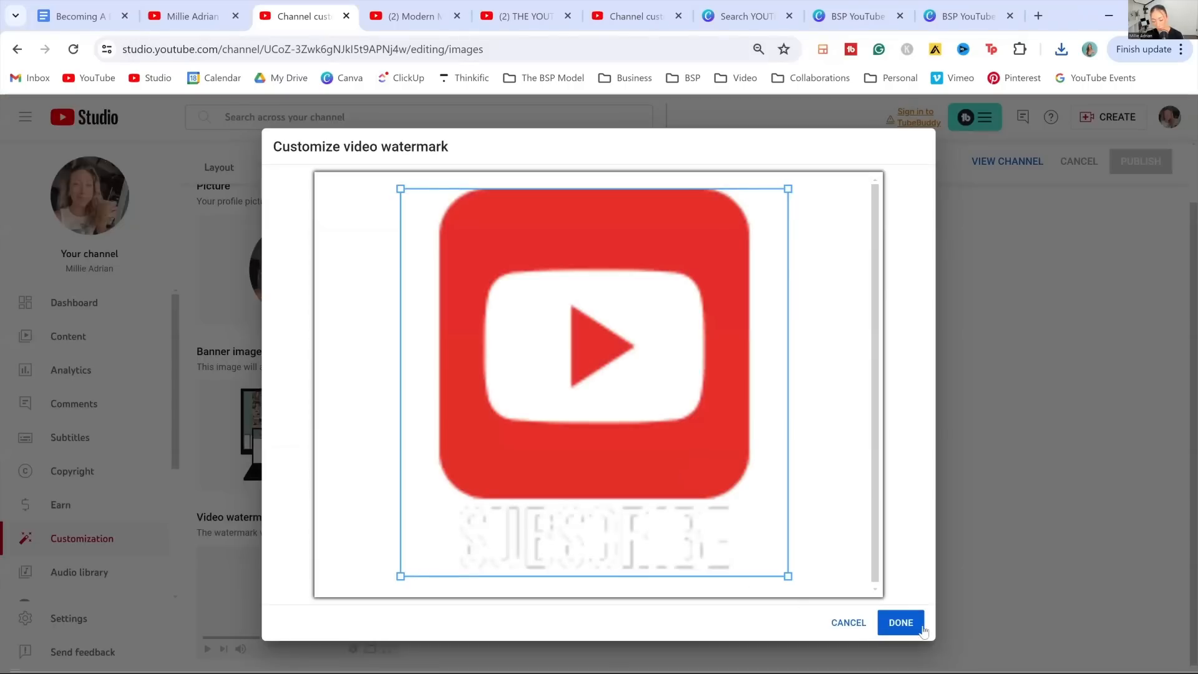
click(918, 627)
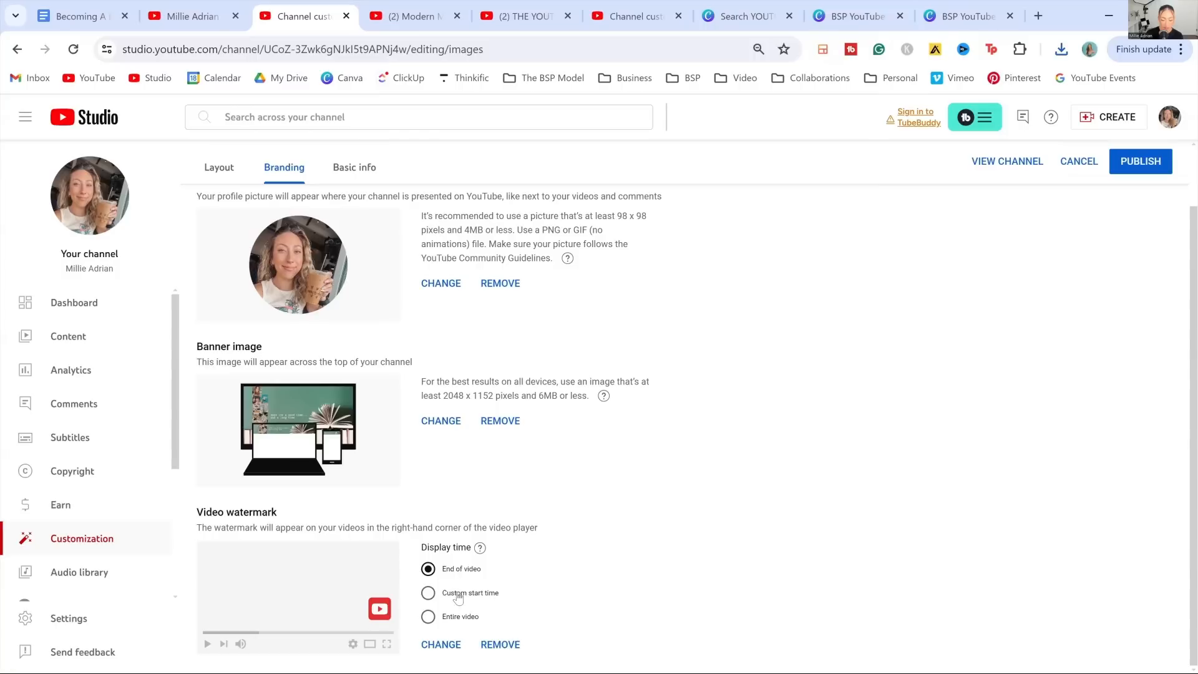
- Set the watermark's display time to Entire video and publish the branding changes
click(428, 619)
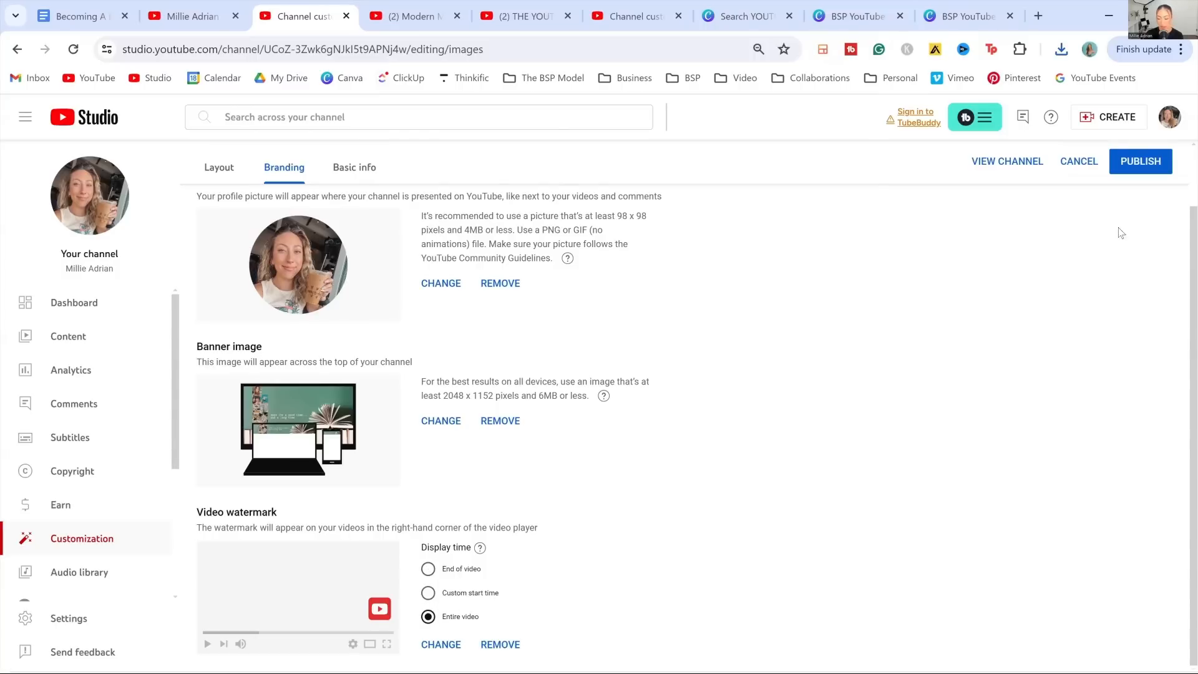
click(1141, 162)
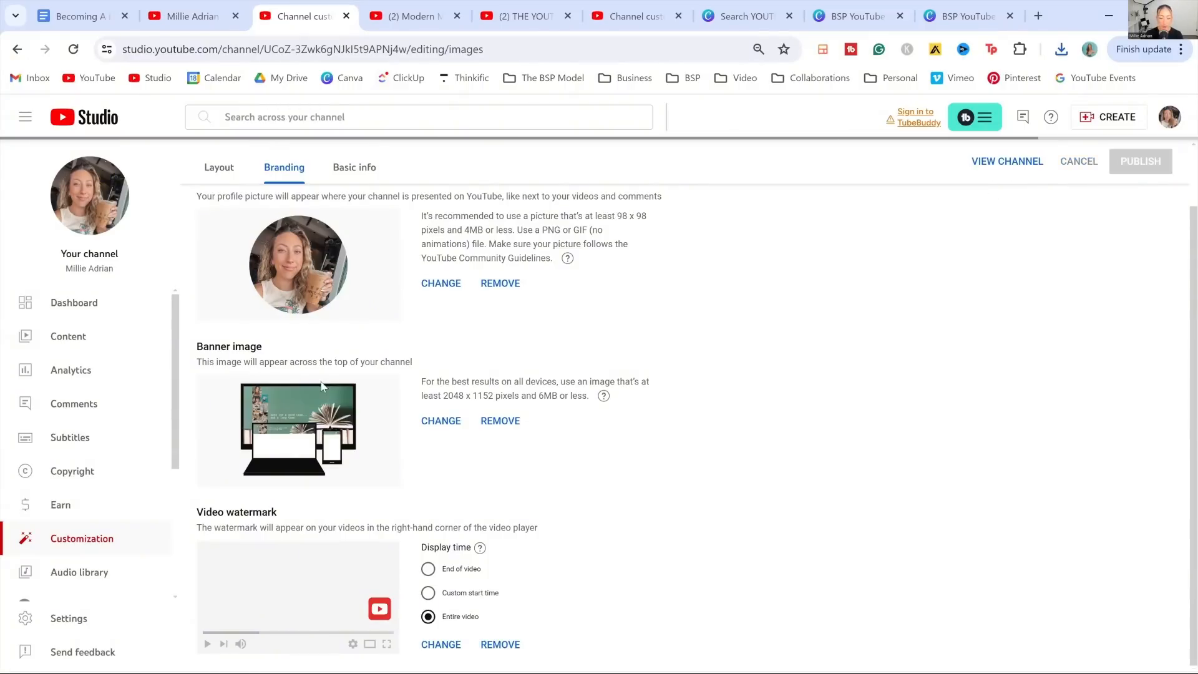
- View the channel and check the subscribe watermark on the video "I decided to start a YouTube channel for ME"
click(1009, 162)
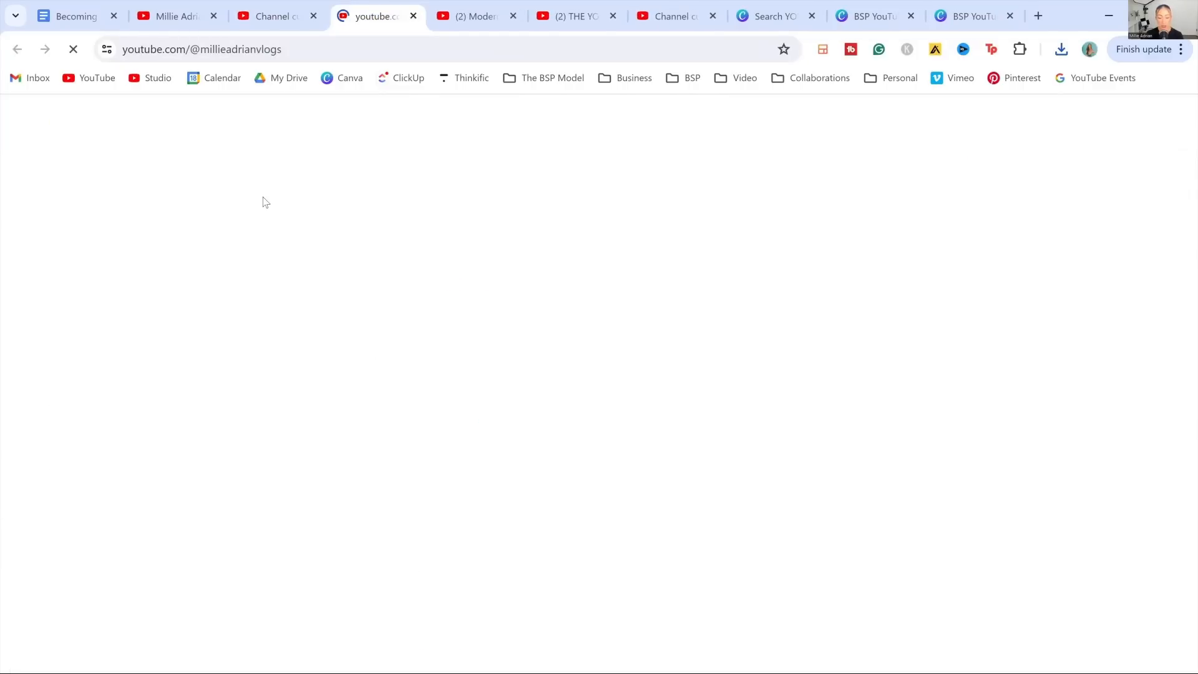
scroll(505, 331, down, 2)
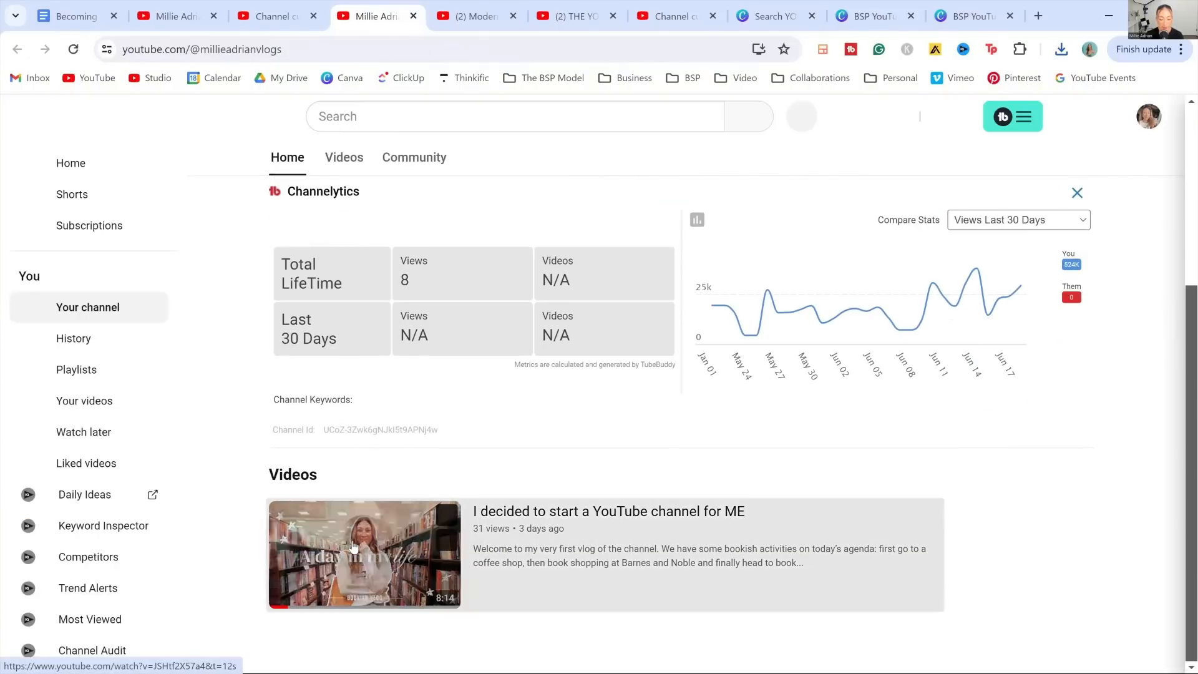
click(354, 552)
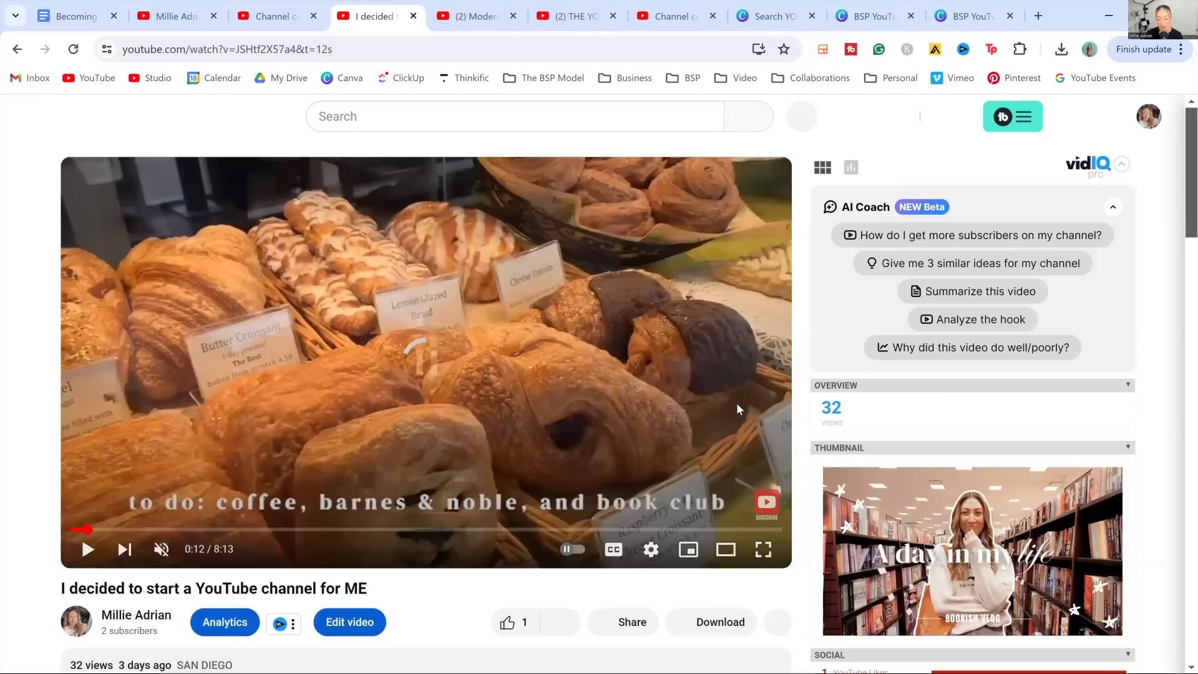
click(766, 507)
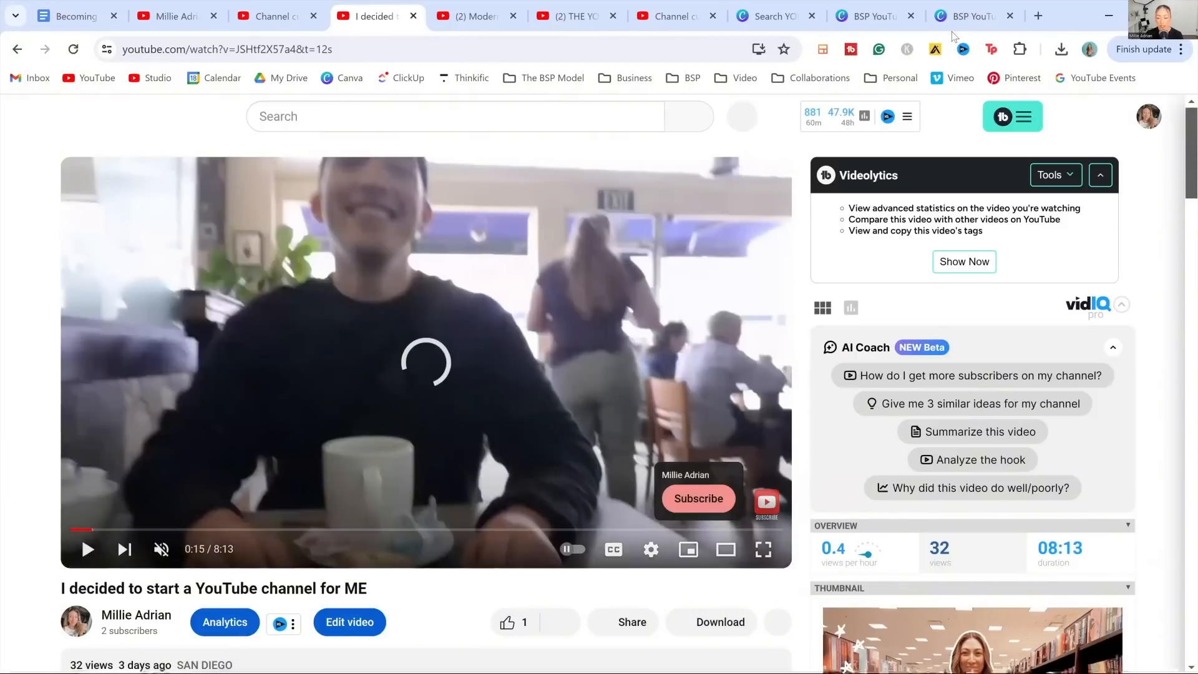
- Close the BSP YouTube Banner Template, return to the BSP YouTube Watermark Template in Canva, and add a blank page after page 2
click(826, 18)
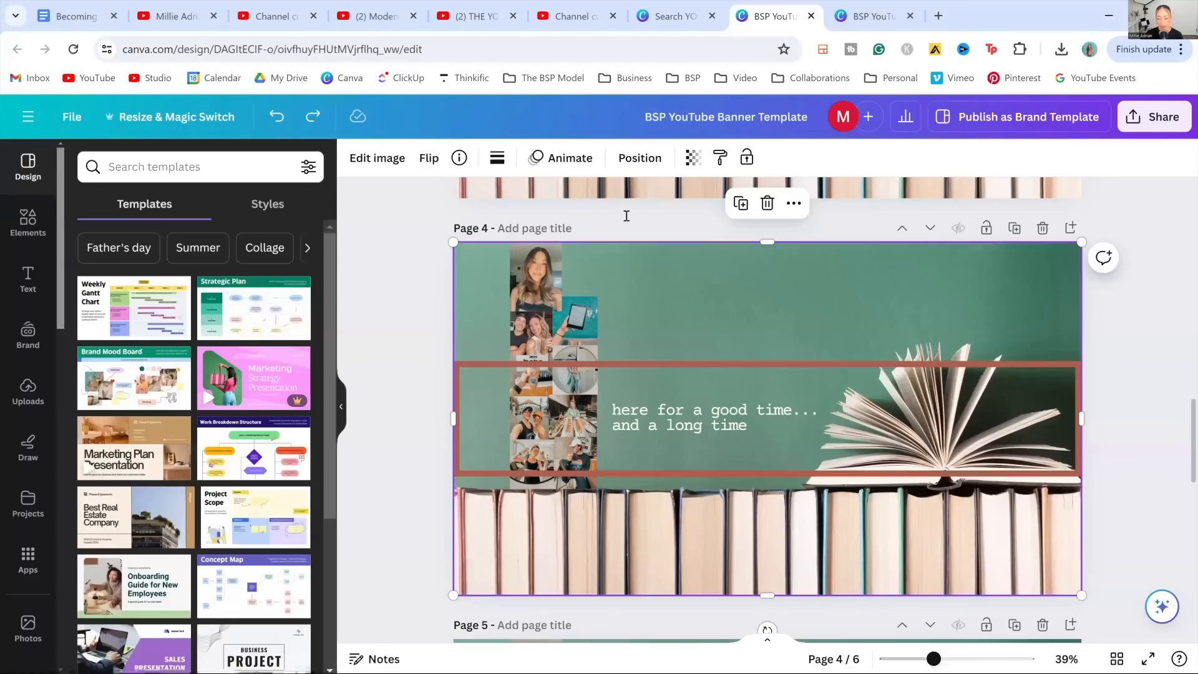
key(ctrl+w)
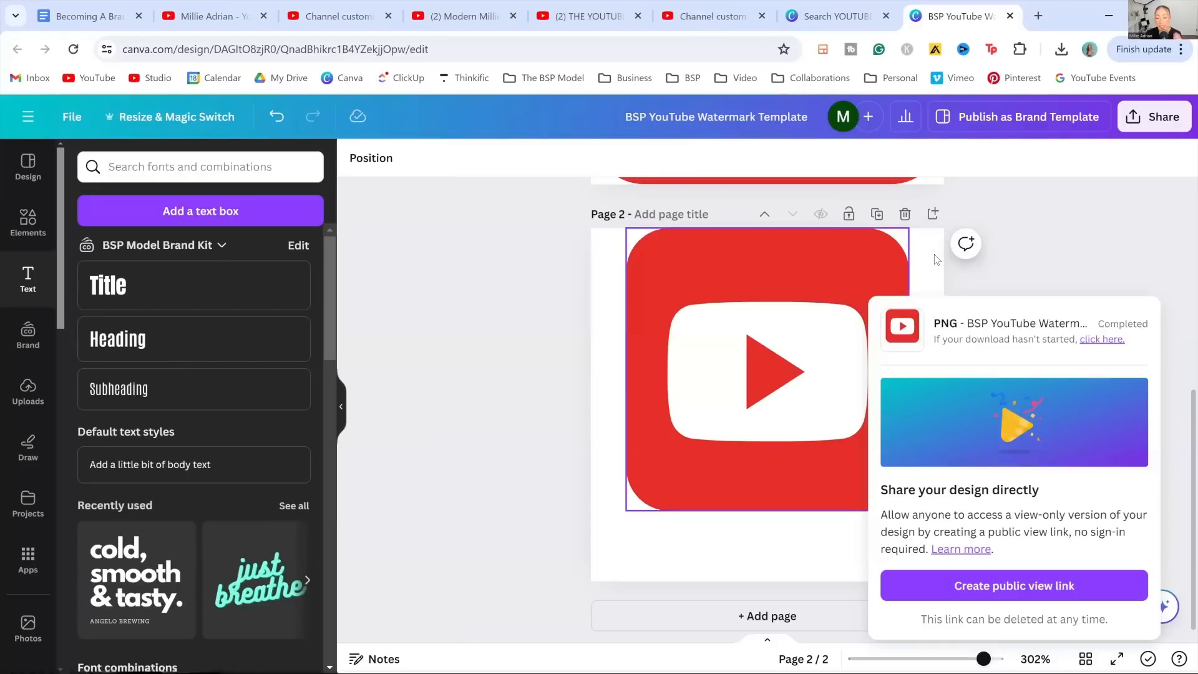
click(933, 214)
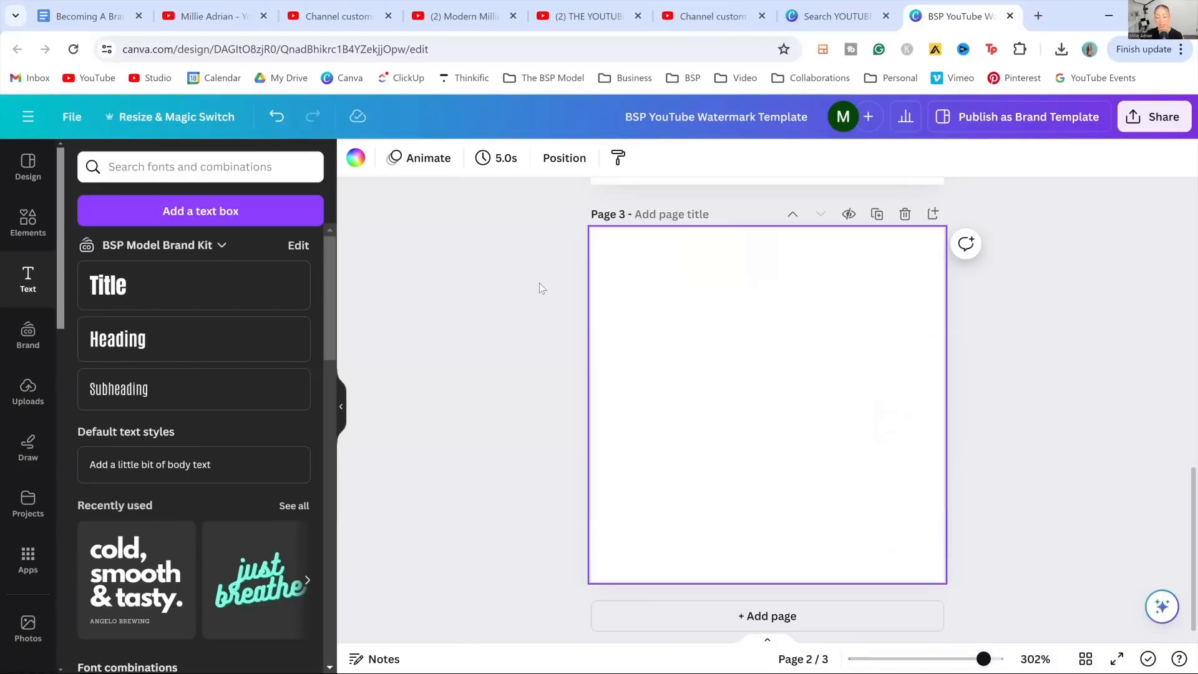
- Find the black circular play icon among the "youtube" graphics, and place it on page 3 enlarged to fill the page
click(234, 166)
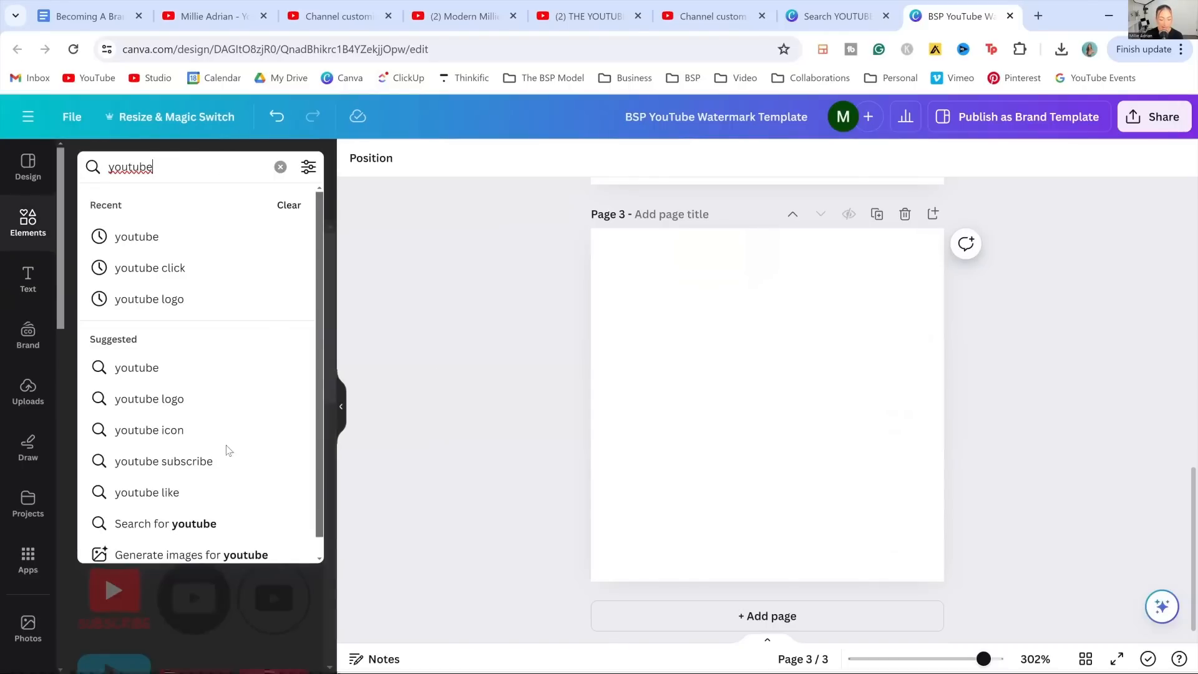
click(161, 374)
scroll(187, 387, down, 3)
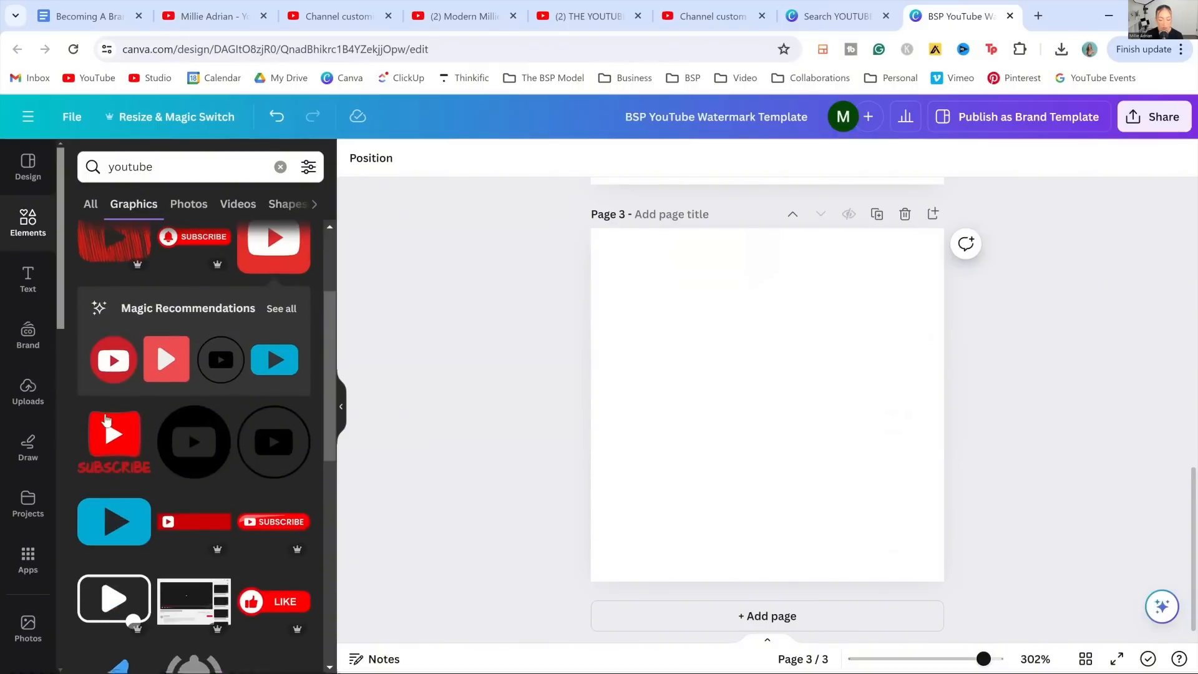
scroll(187, 386, down, 2)
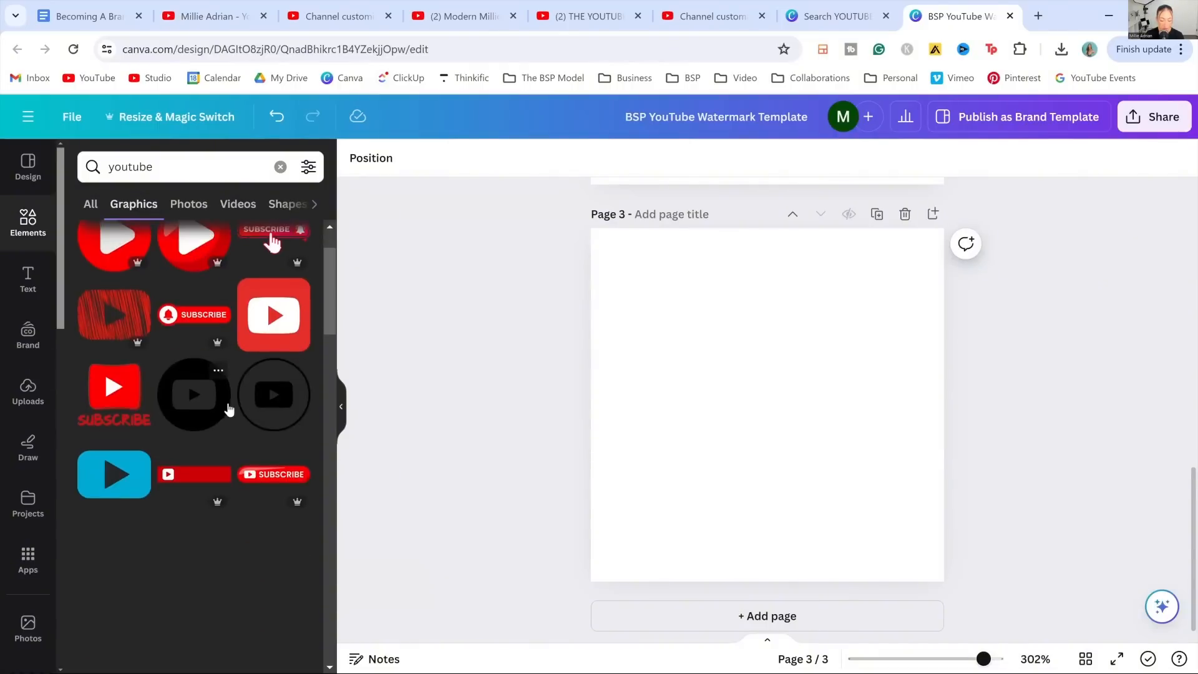
click(194, 409)
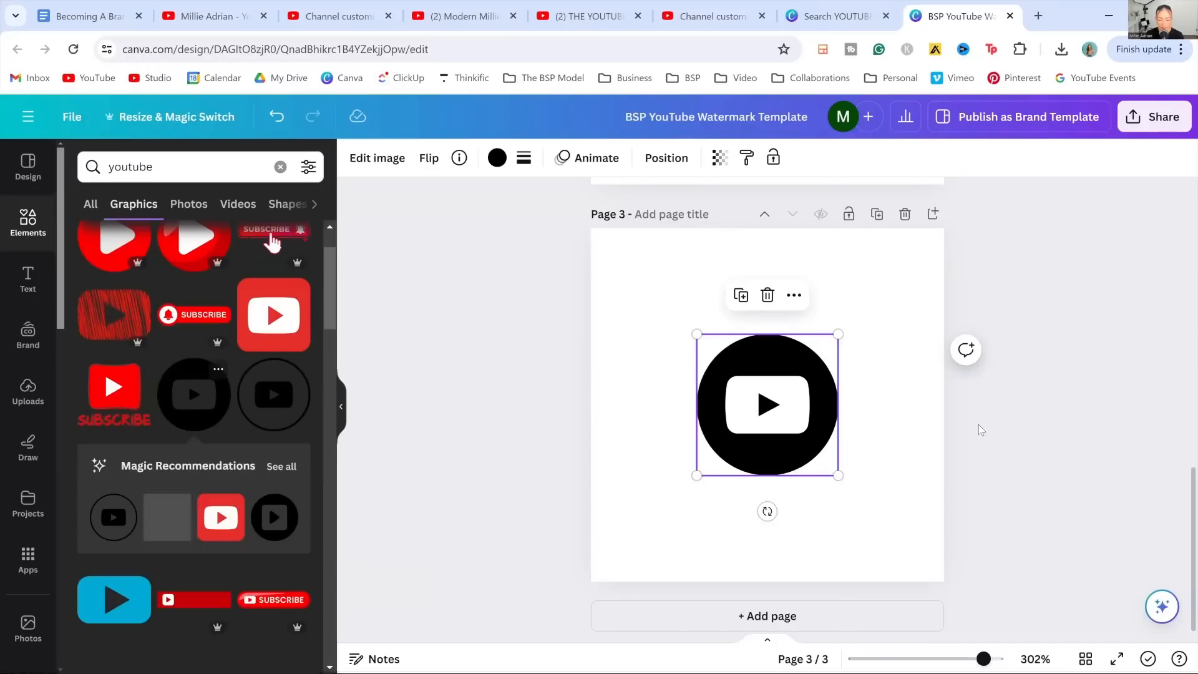
drag(820, 467, 777, 433)
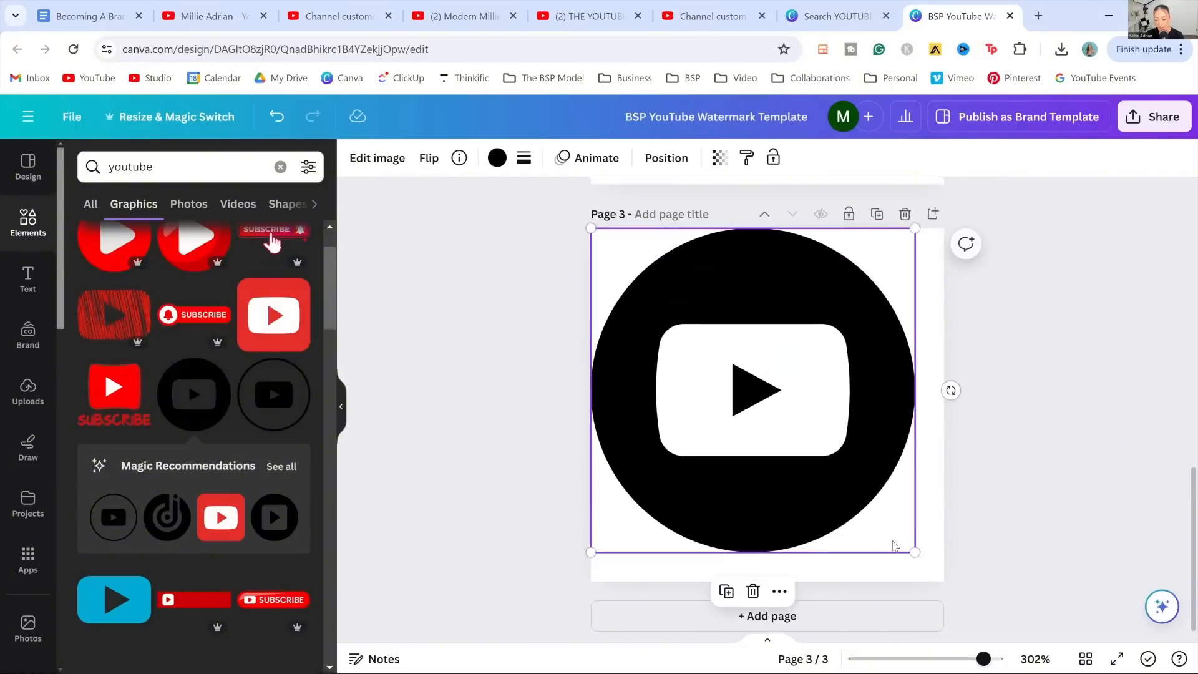
drag(914, 551, 942, 581)
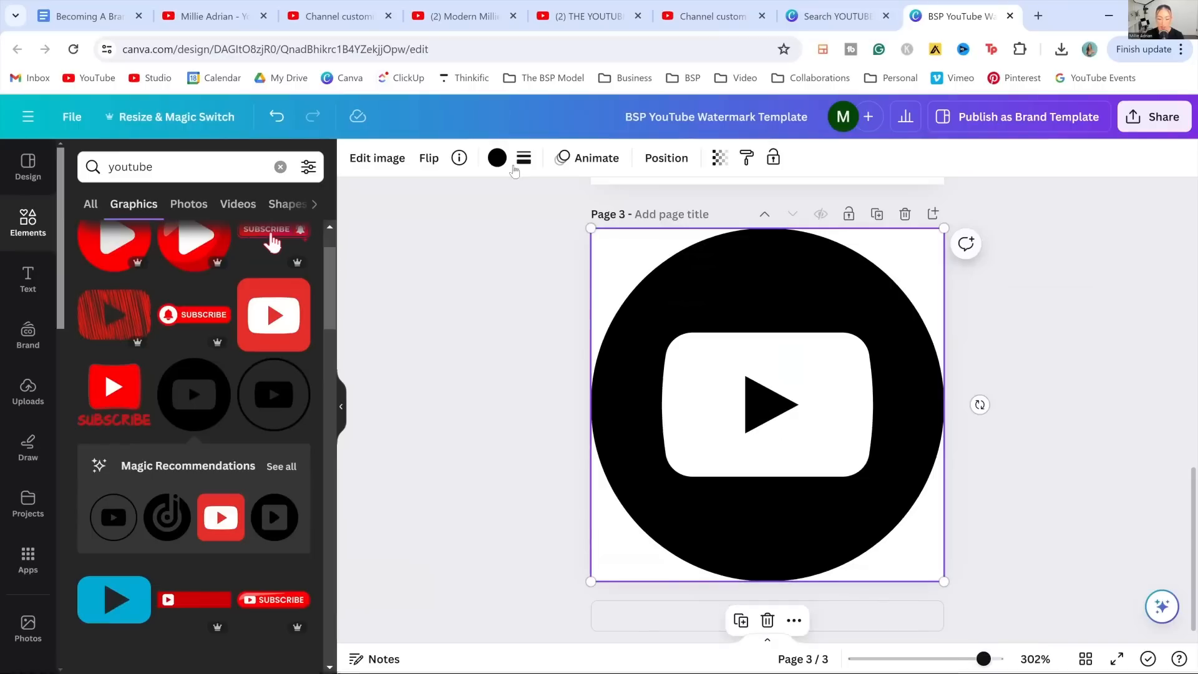
- Recolor the circular icon with the gold from the BSP Model Brand Kit's Build color palette
click(497, 158)
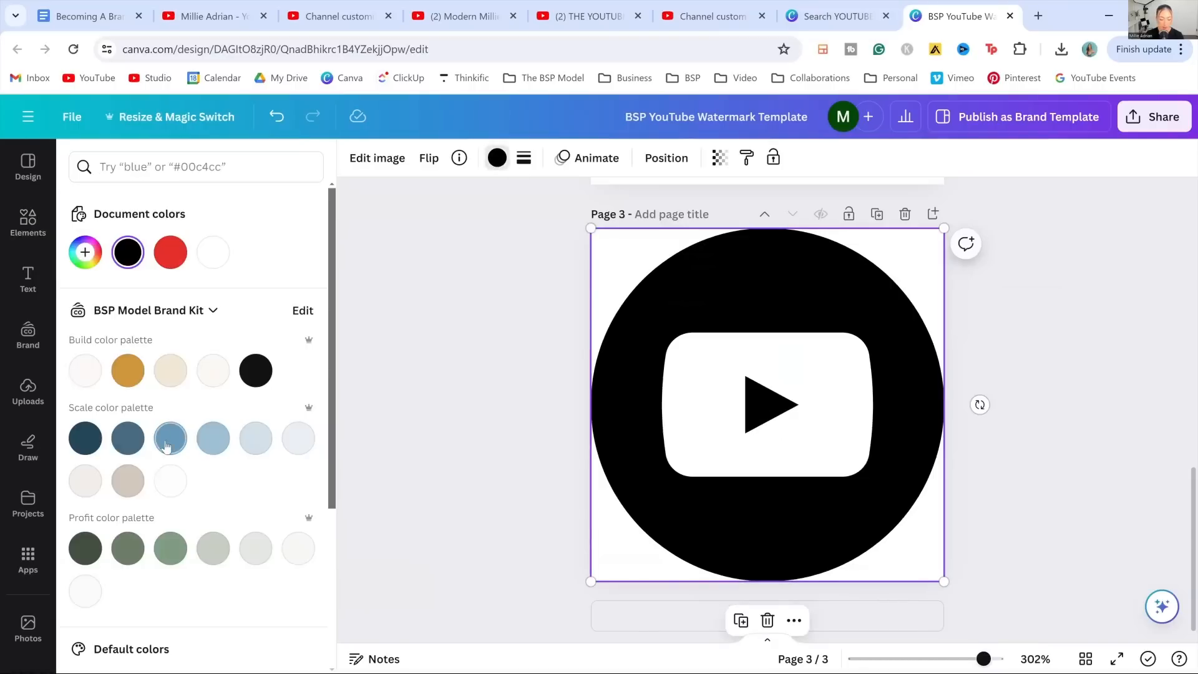
click(128, 372)
click(170, 481)
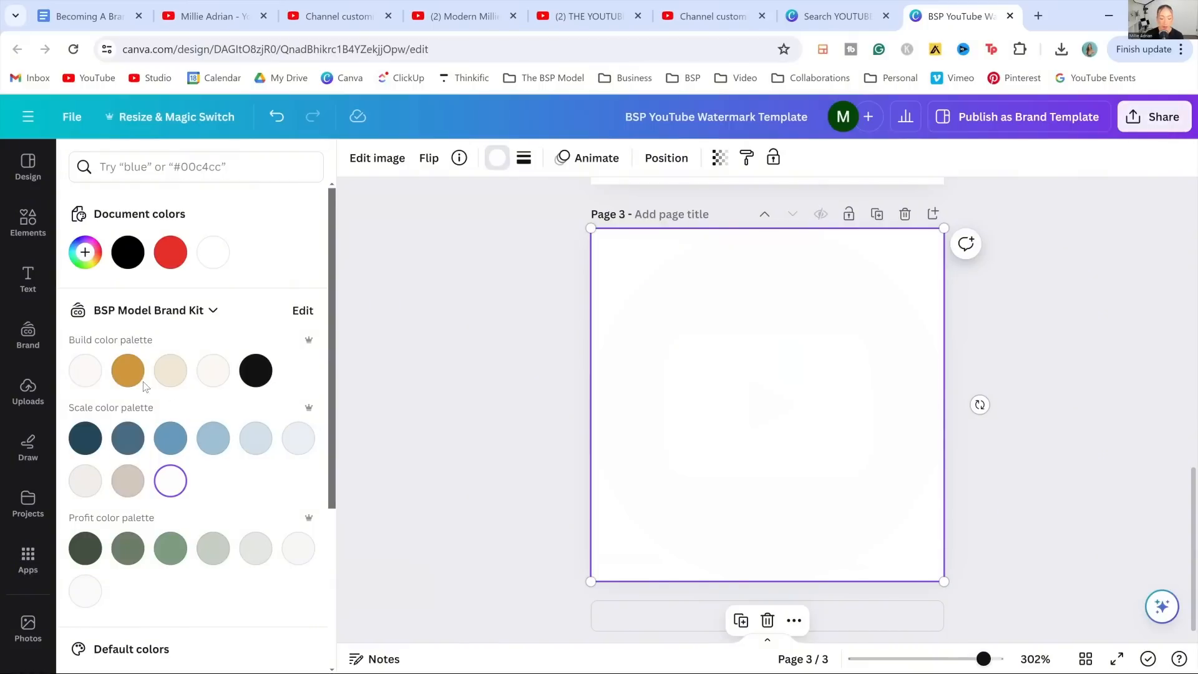
click(128, 370)
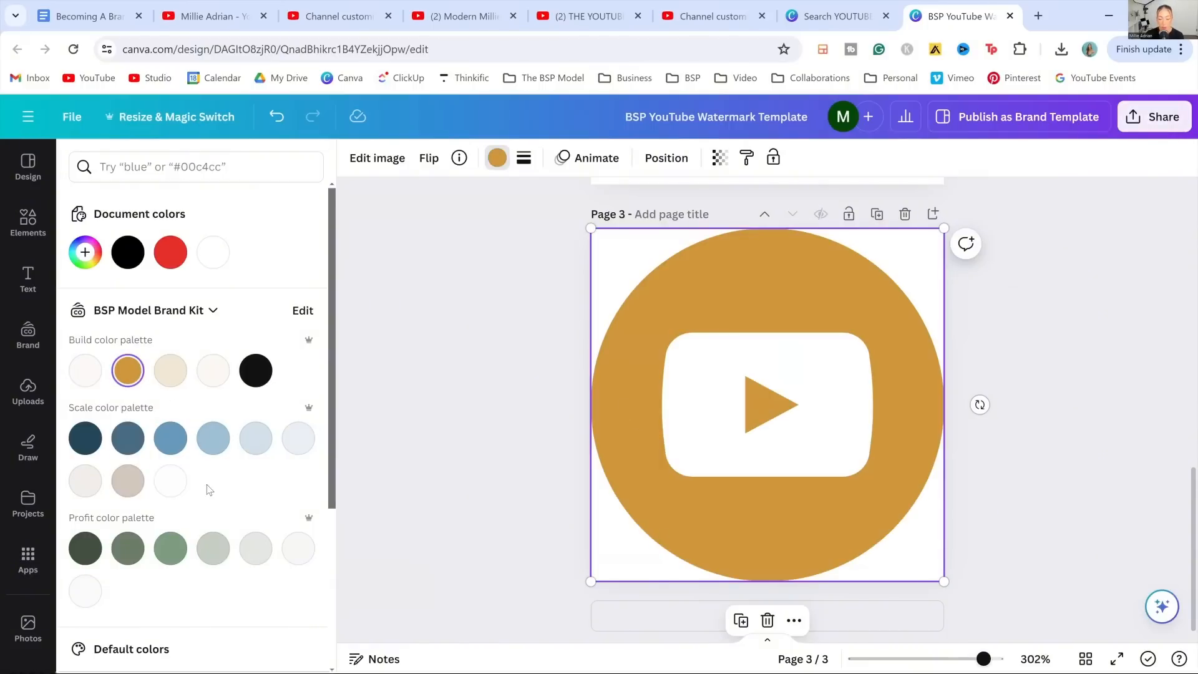
click(497, 158)
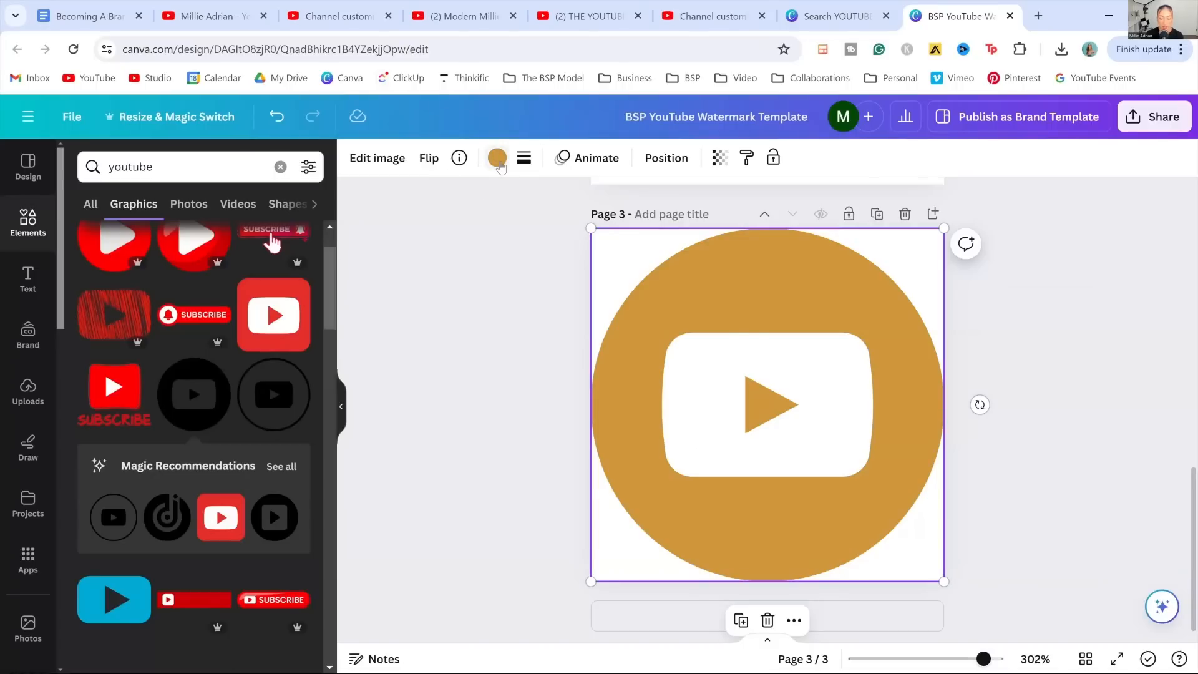
click(497, 158)
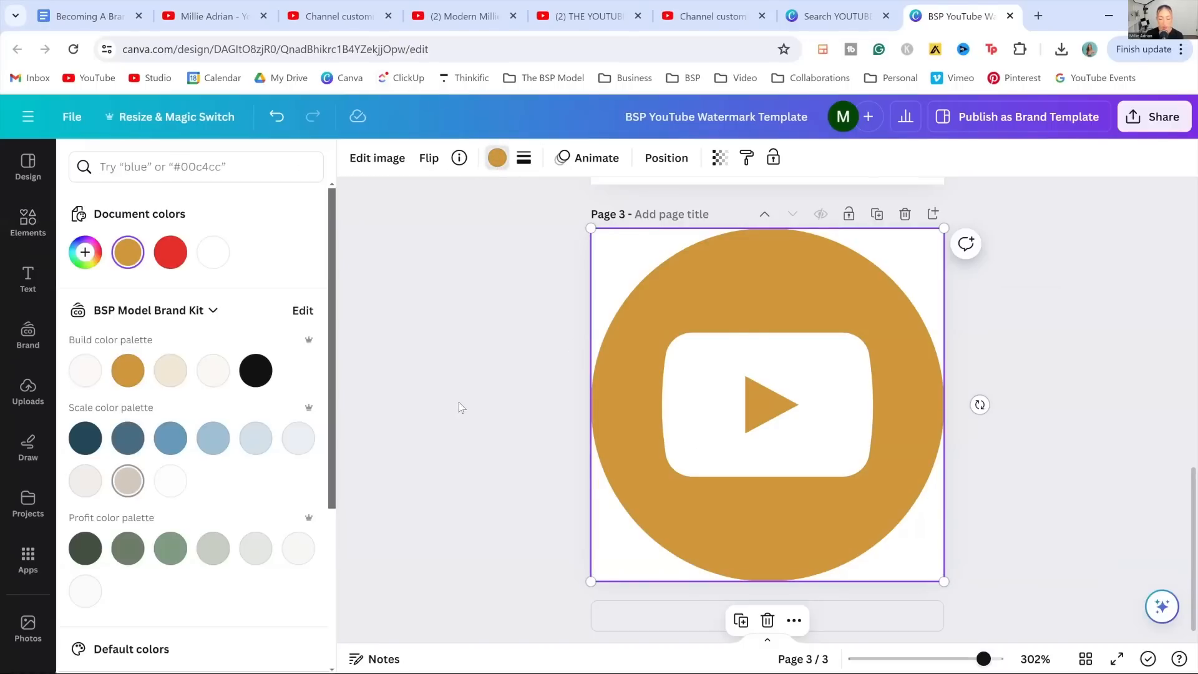
key(ctrl+z)
click(213, 17)
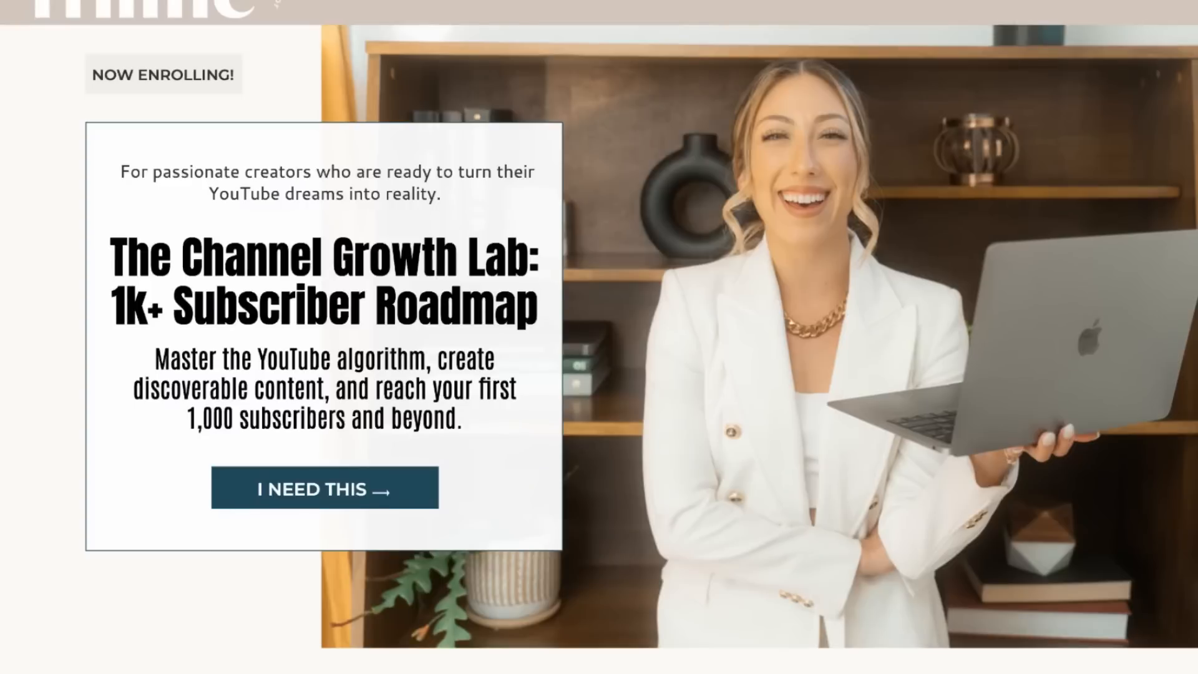
- Read through the sales page for The Channel Growth Lab: 1k+ Subscriber Roadmap
scroll(598, 337, down, 6)
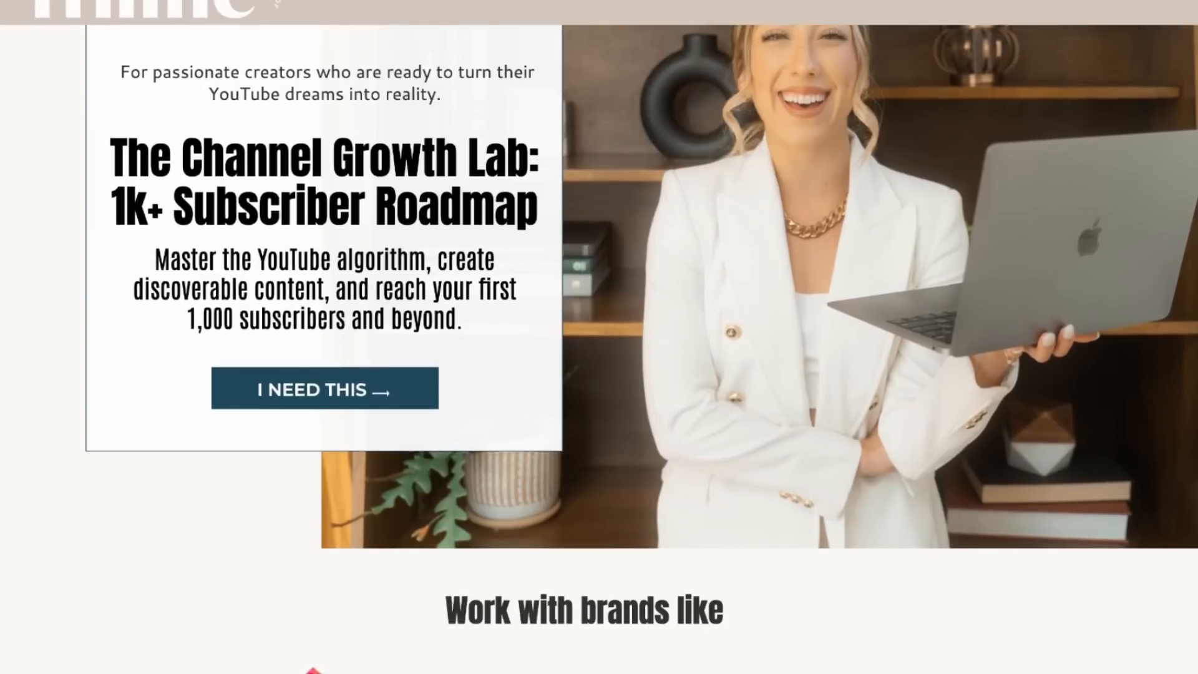
scroll(598, 336, down, 6)
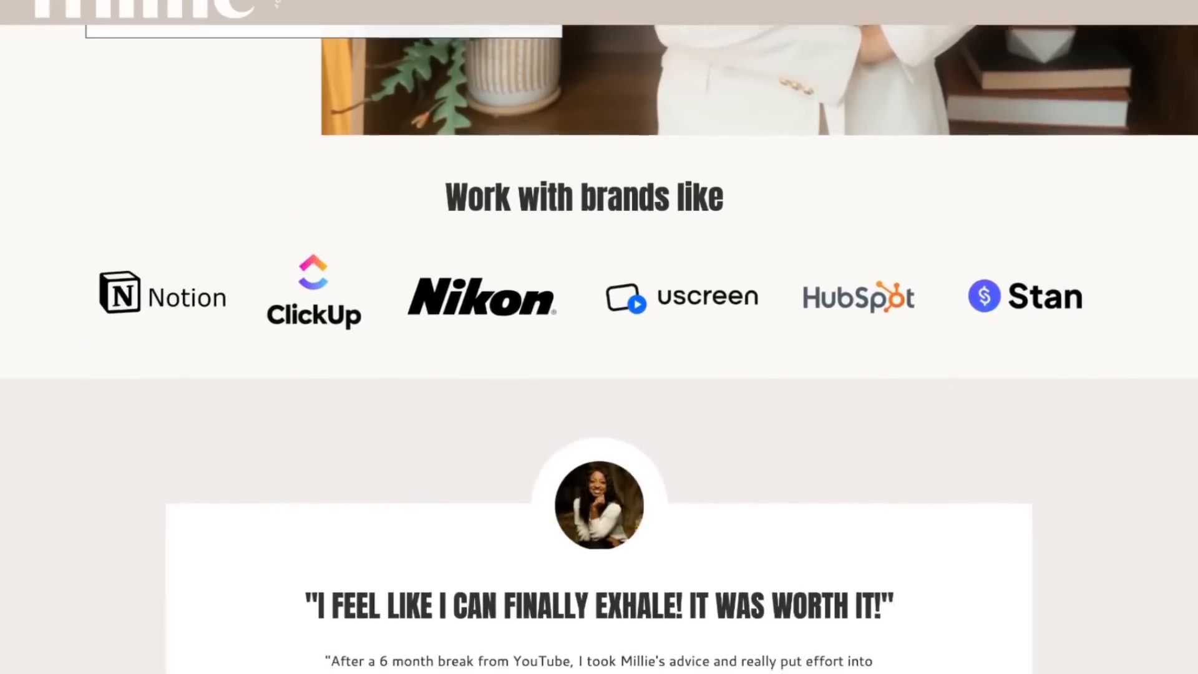
scroll(599, 337, down, 7)
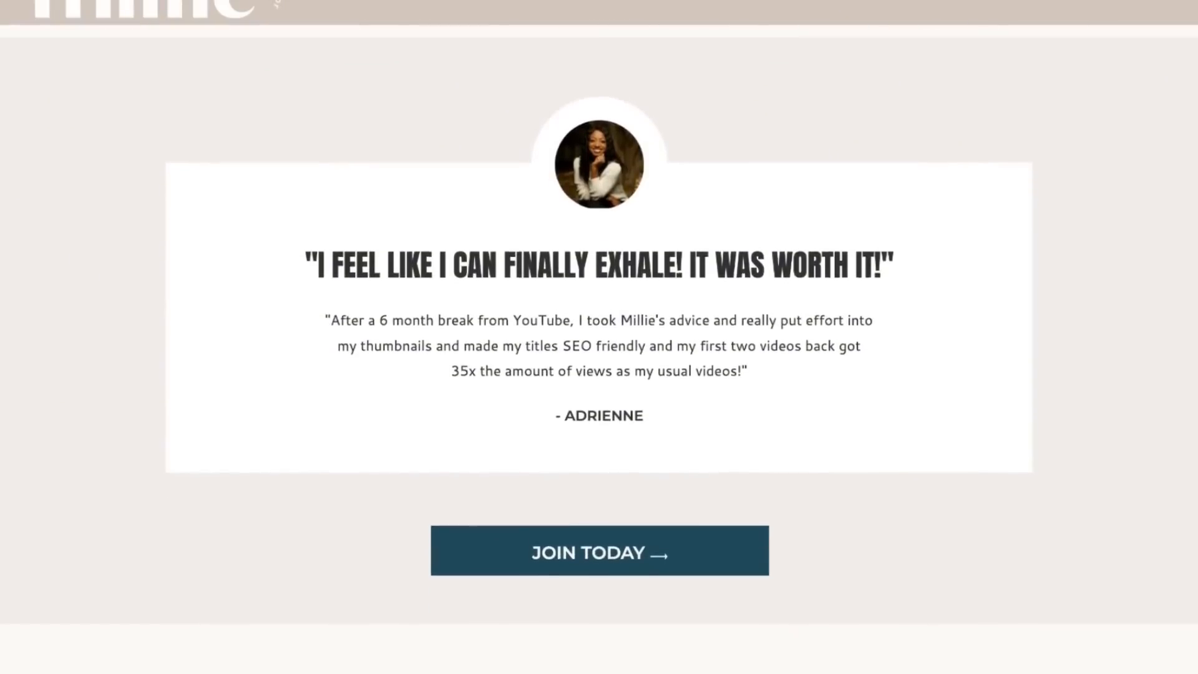
scroll(599, 337, down, 8)
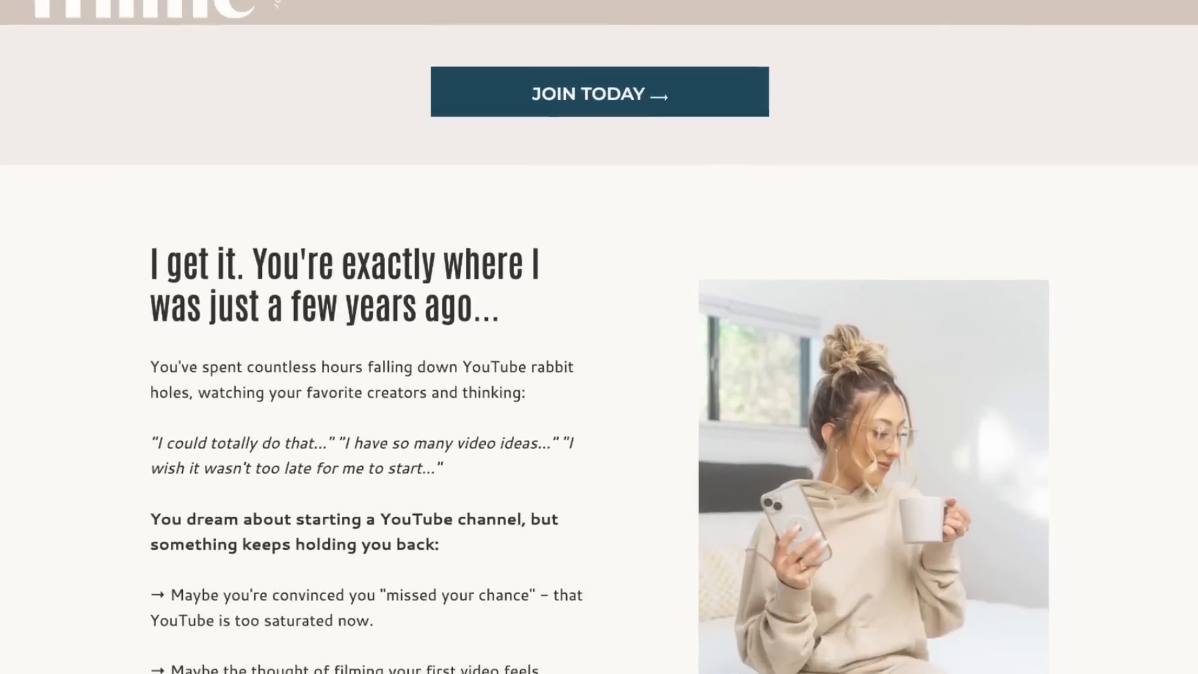
scroll(599, 337, down, 6)
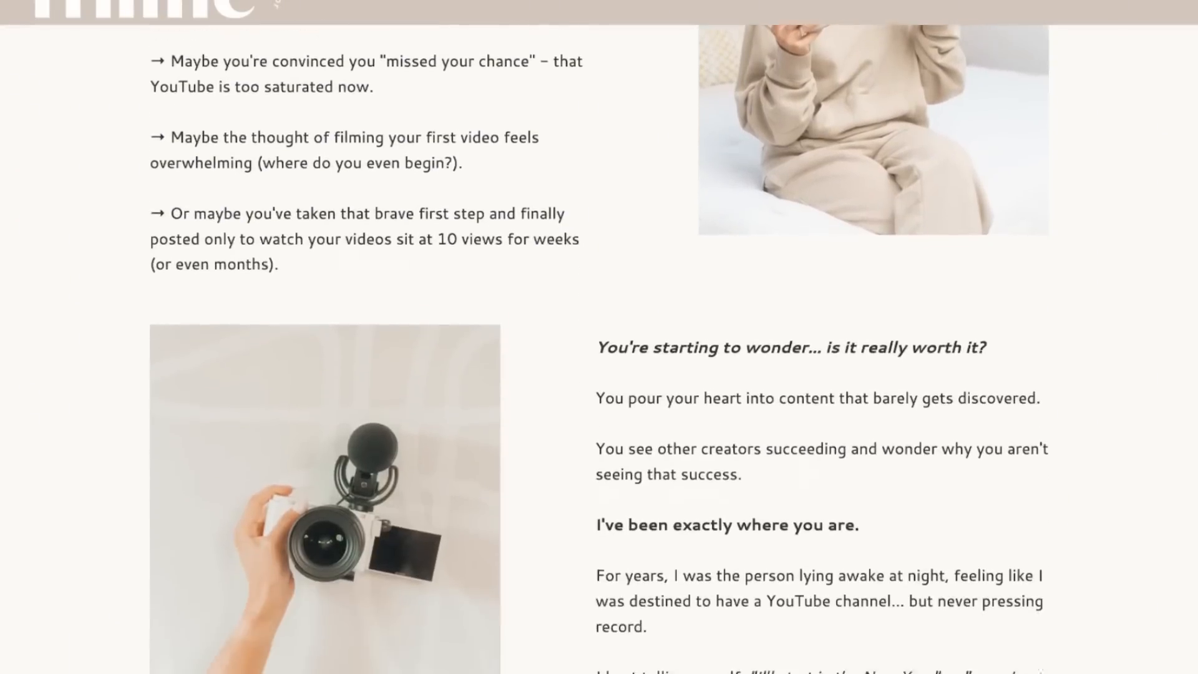
scroll(599, 337, down, 10)
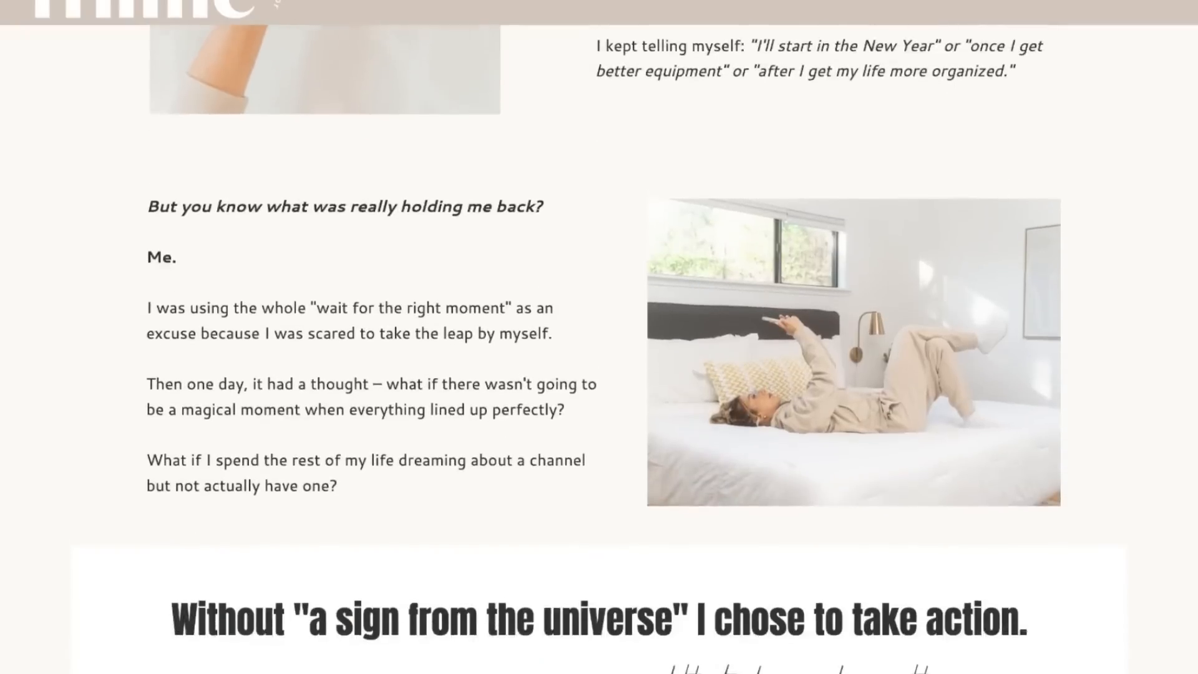
scroll(599, 336, down, 6)
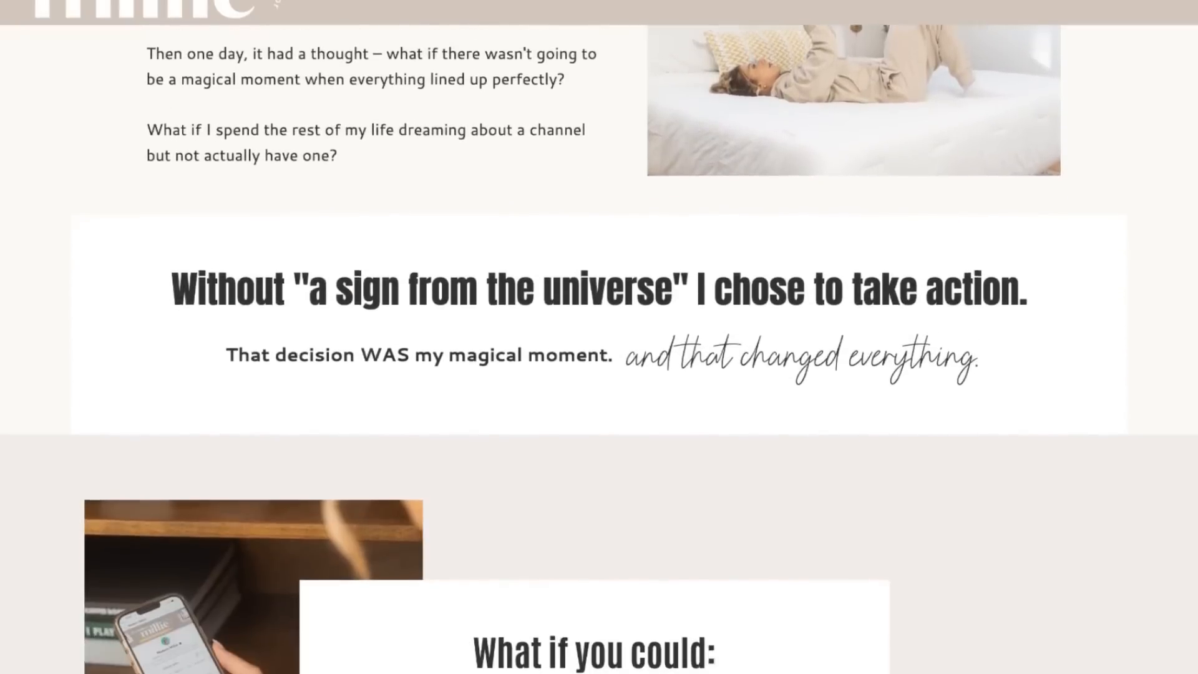
scroll(599, 337, down, 8)
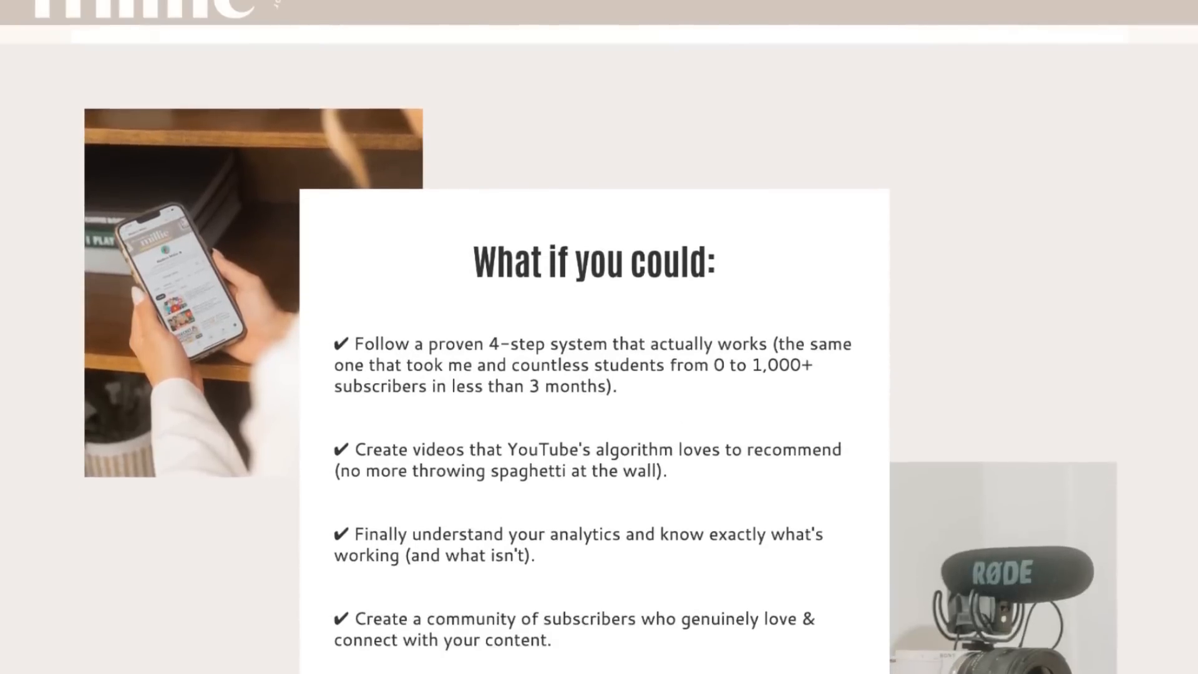
scroll(599, 337, down, 7)
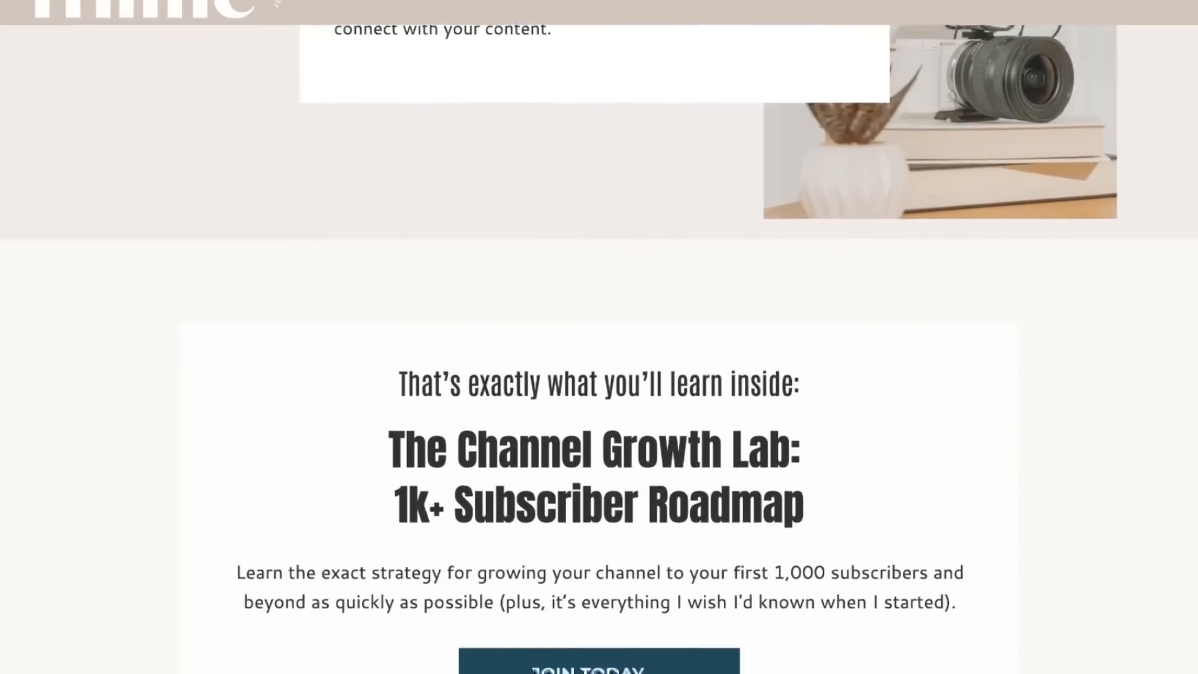
scroll(599, 337, down, 2)
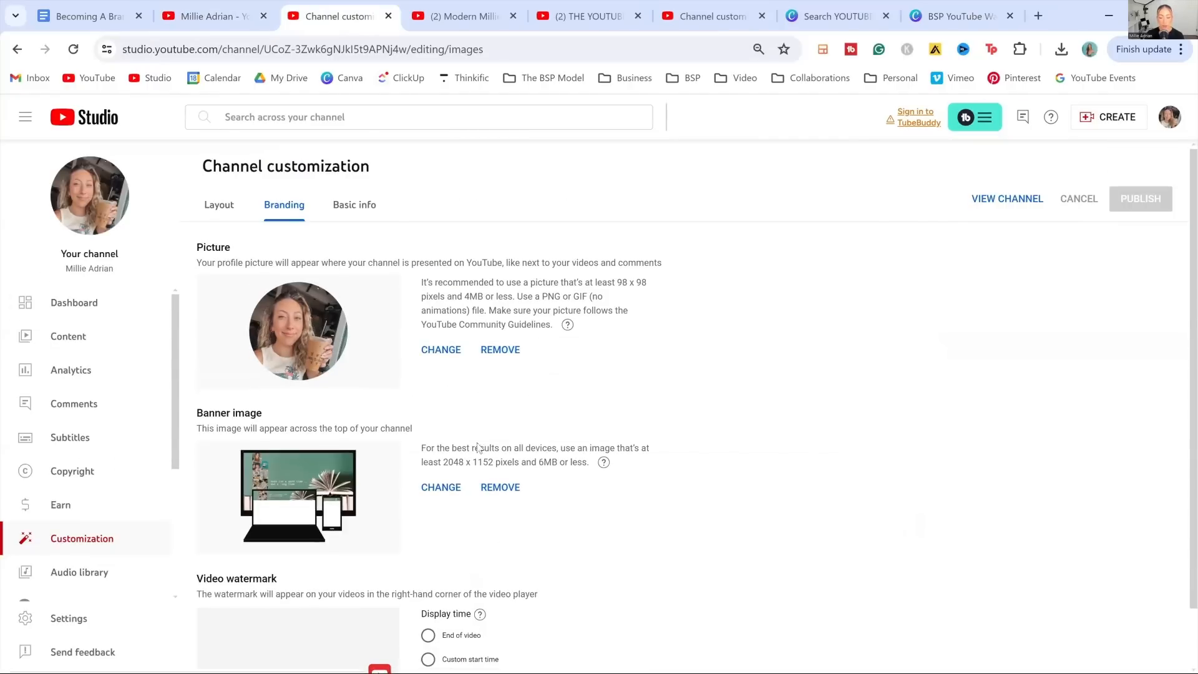
scroll(354, 600, down, 1)
scroll(301, 390, up, 1)
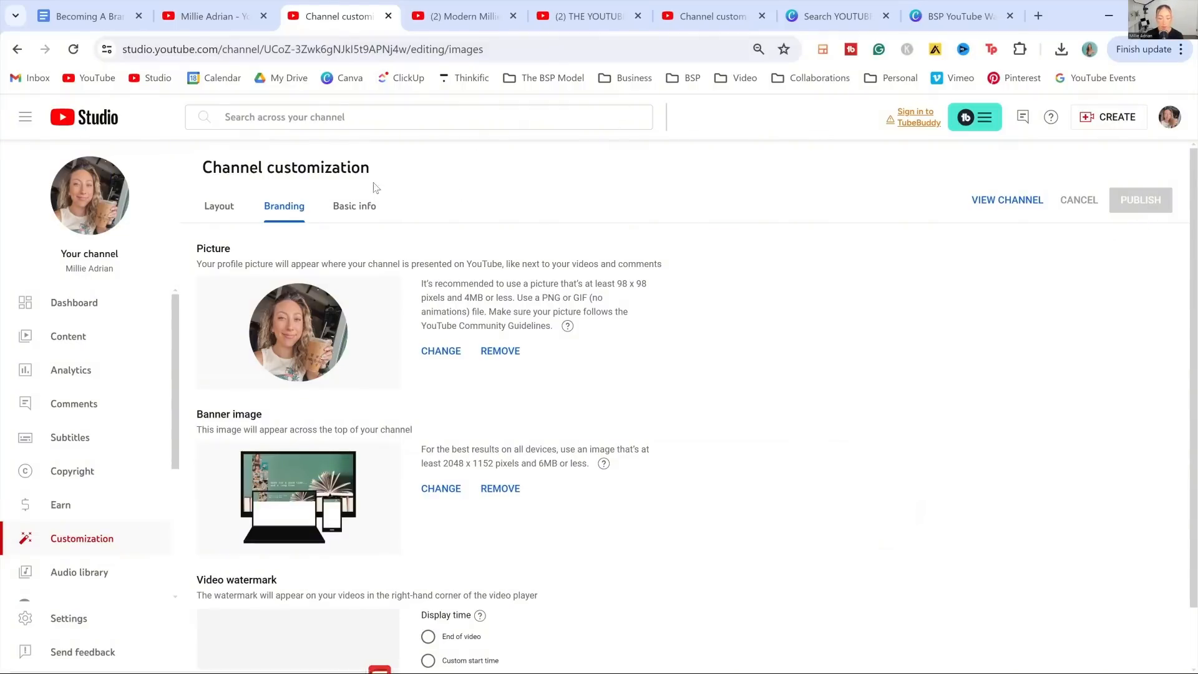
click(347, 211)
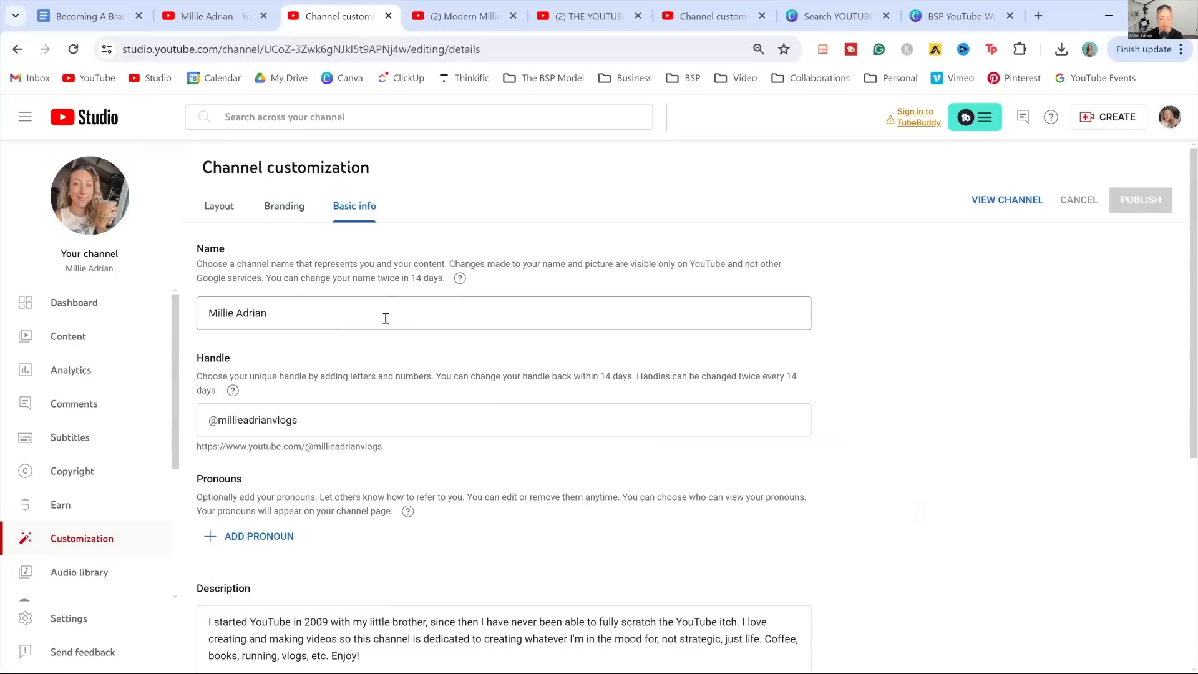
scroll(230, 267, down, 1)
triple_click(291, 237)
click(390, 292)
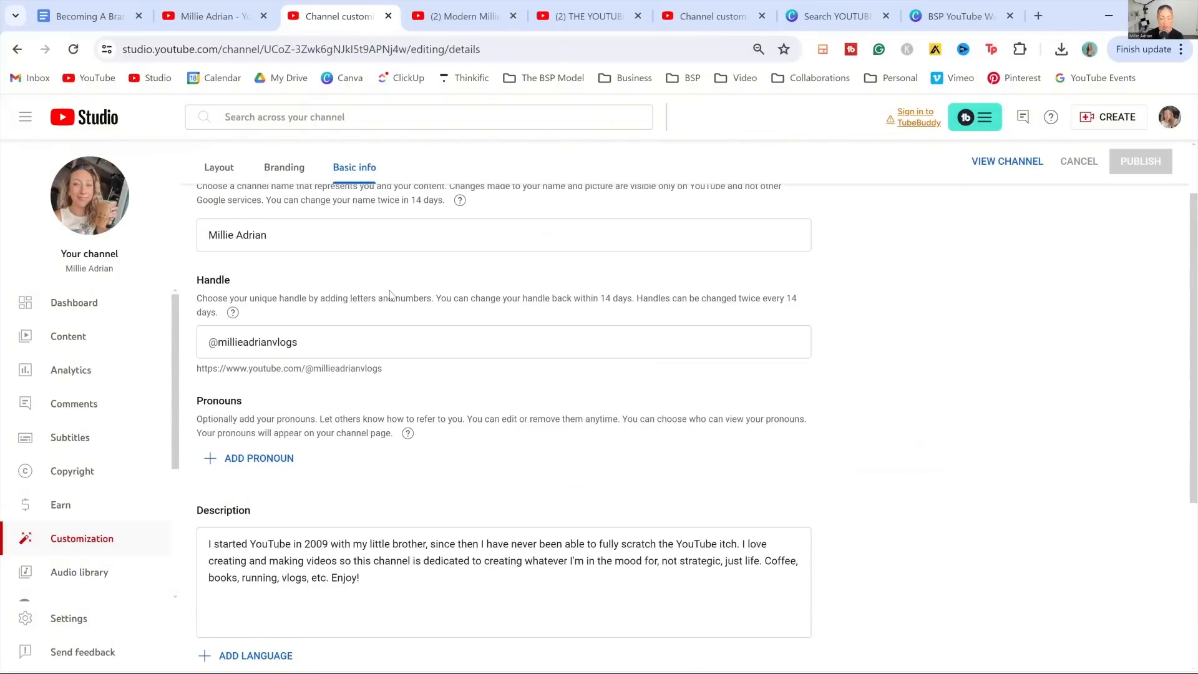
- Review the handle setting and the rule on how often a handle can be changed
scroll(390, 293, down, 1)
scroll(374, 300, up, 3)
scroll(333, 312, down, 4)
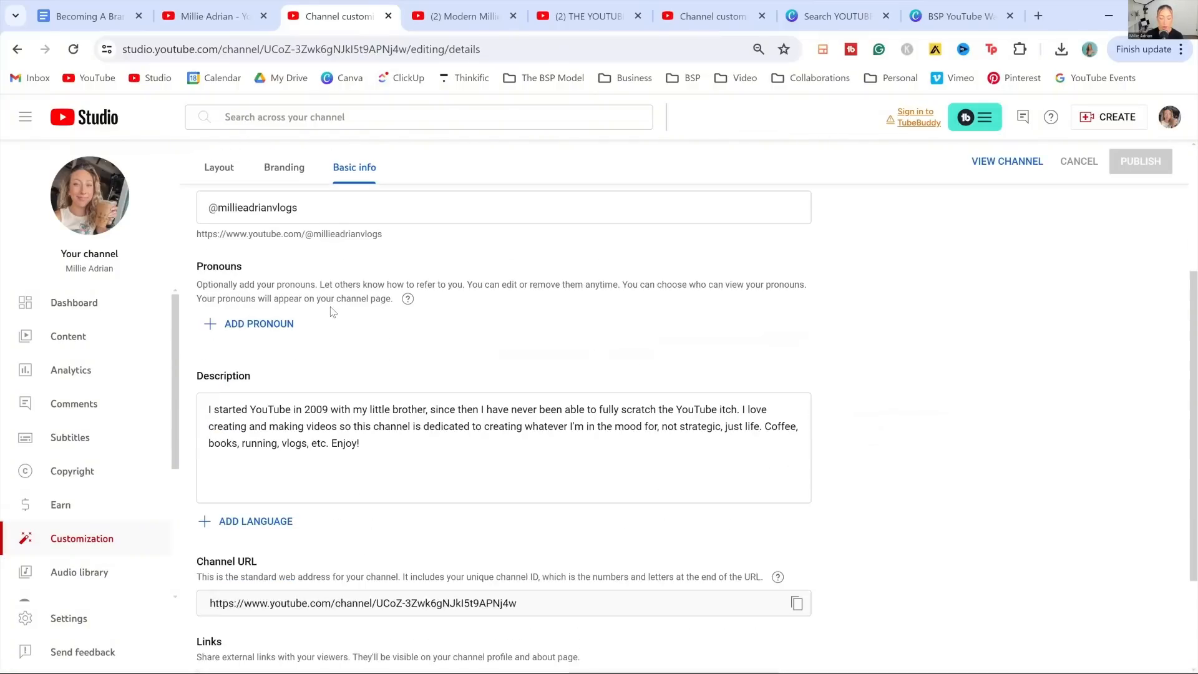
scroll(333, 312, up, 1)
drag(636, 220, 810, 235)
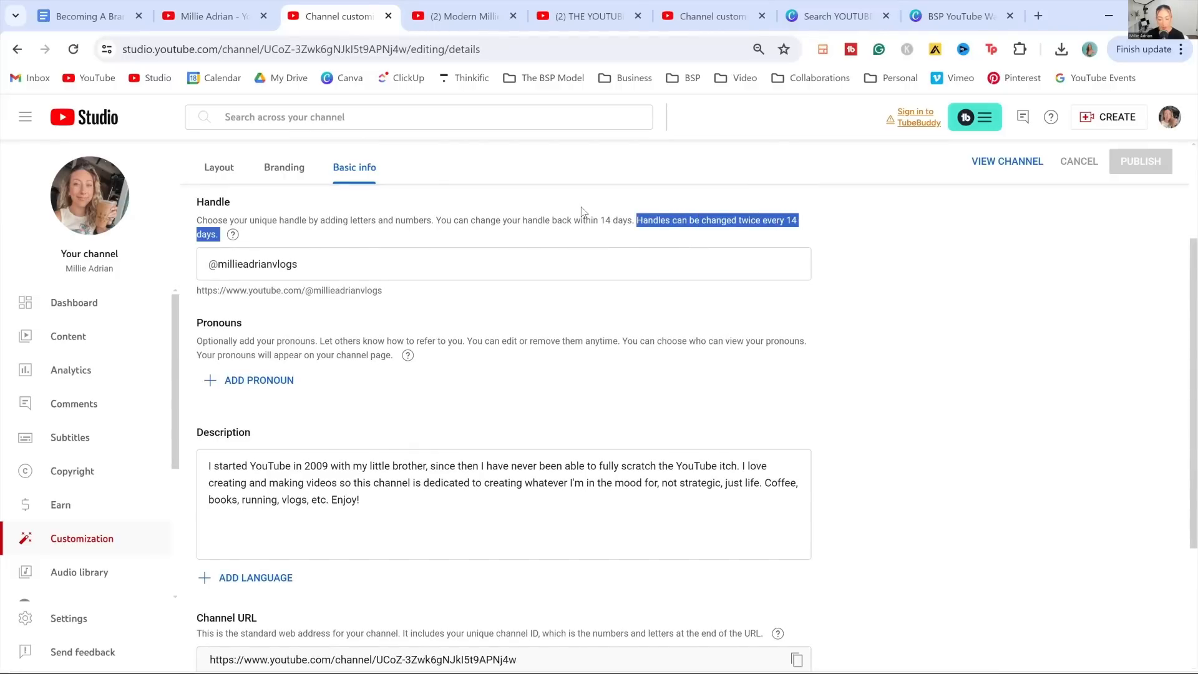
click(361, 222)
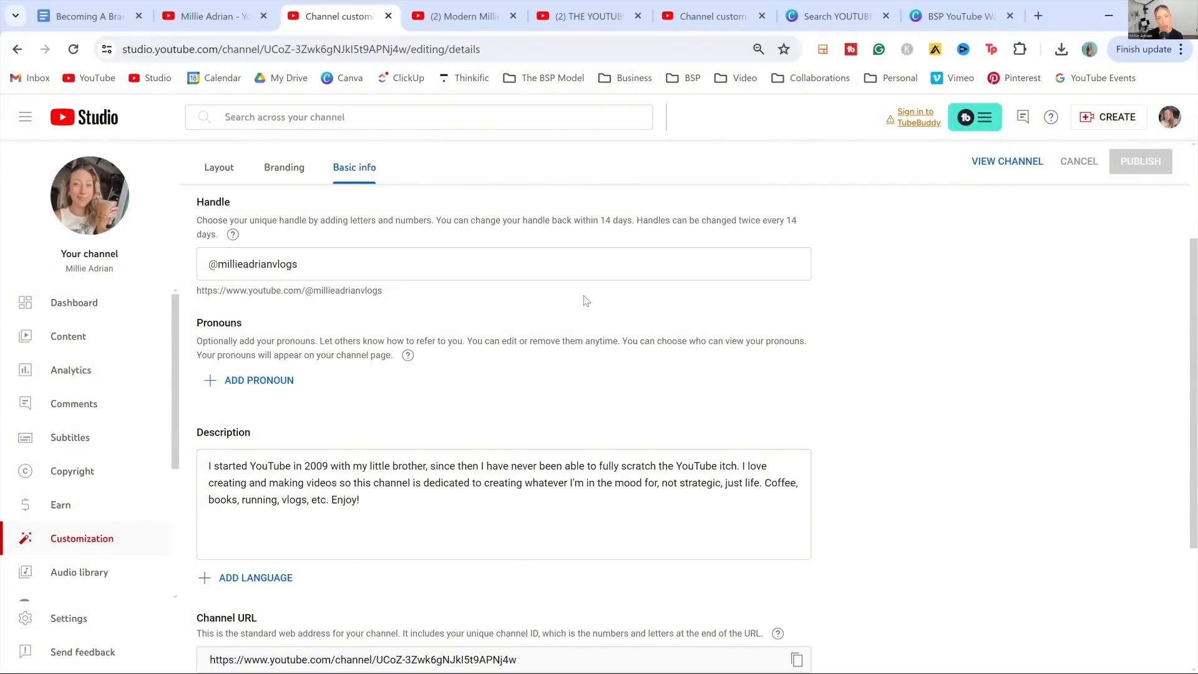
- Examine the channel description, selecting its whole text and releasing the selection without editing
scroll(532, 329, down, 1)
scroll(532, 330, down, 3)
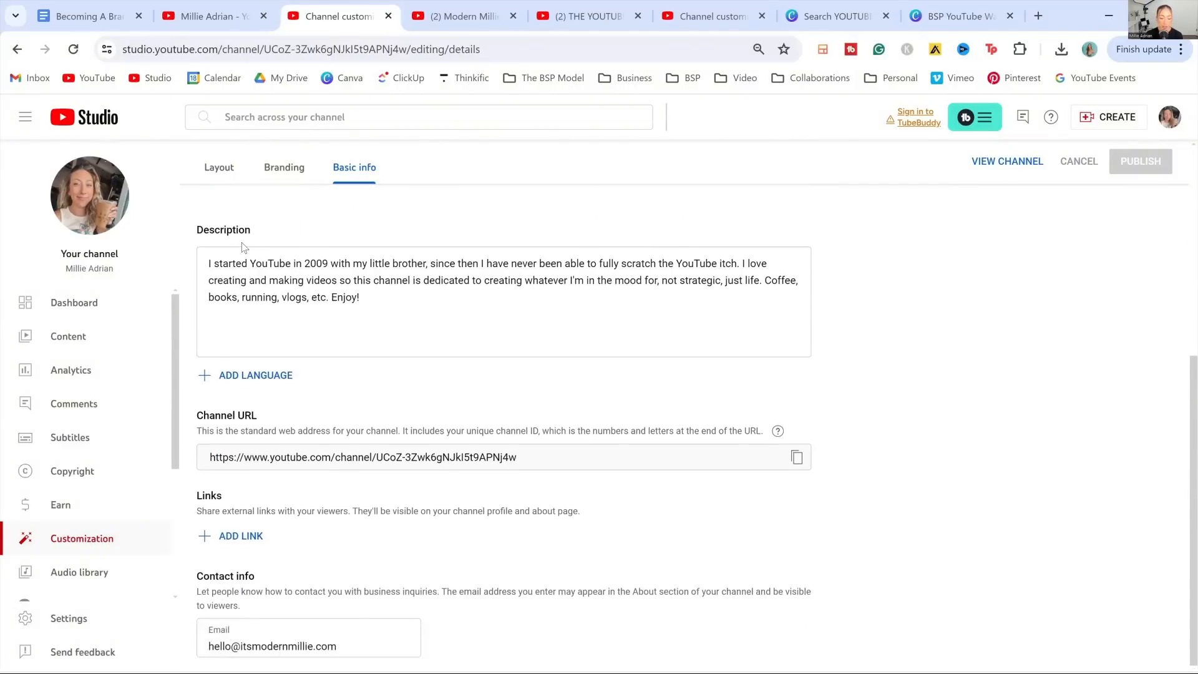
scroll(262, 384, up, 2)
scroll(262, 385, down, 3)
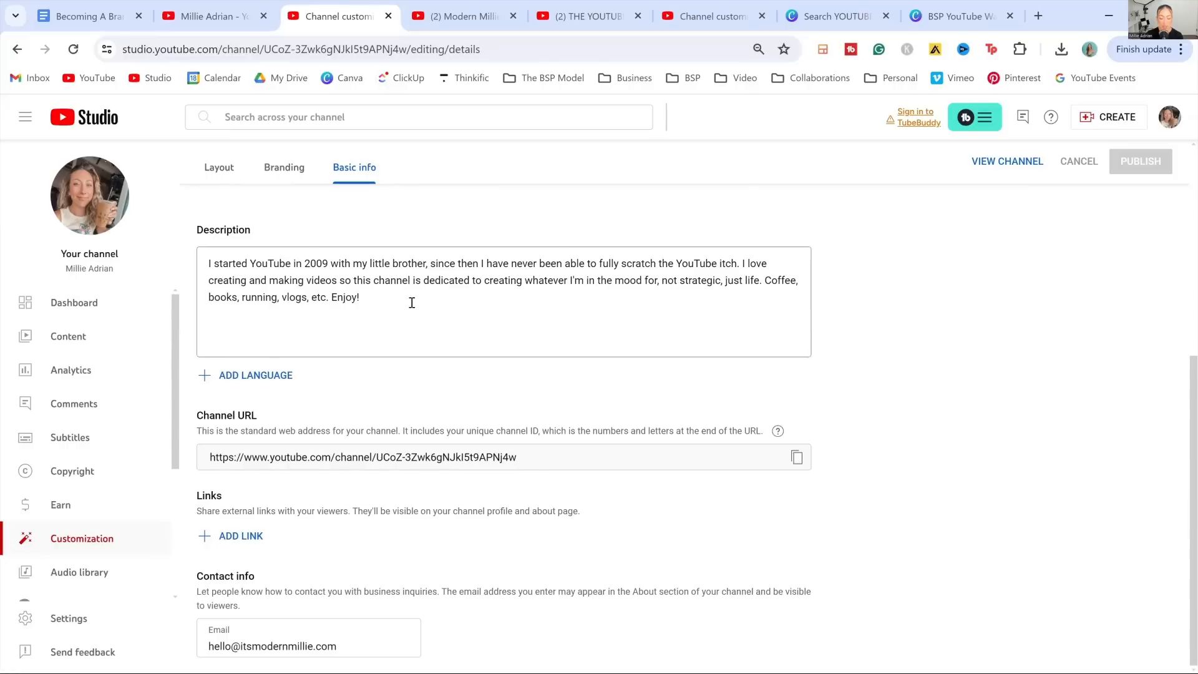
click(368, 300)
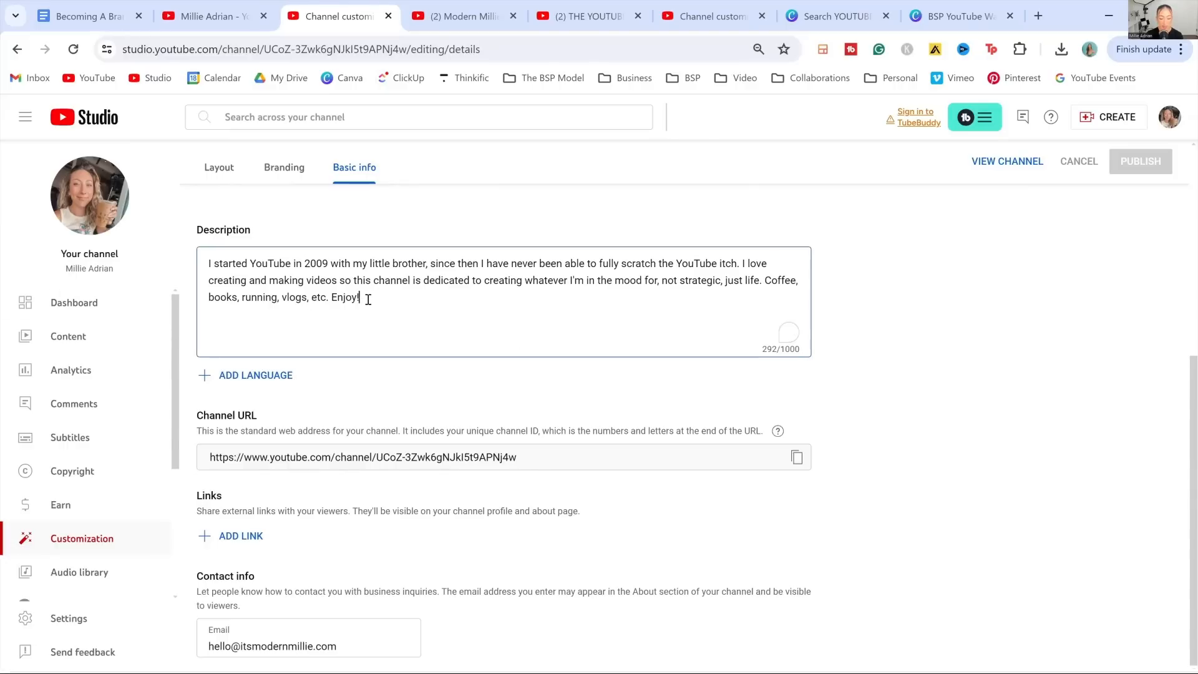
key(ctrl+a)
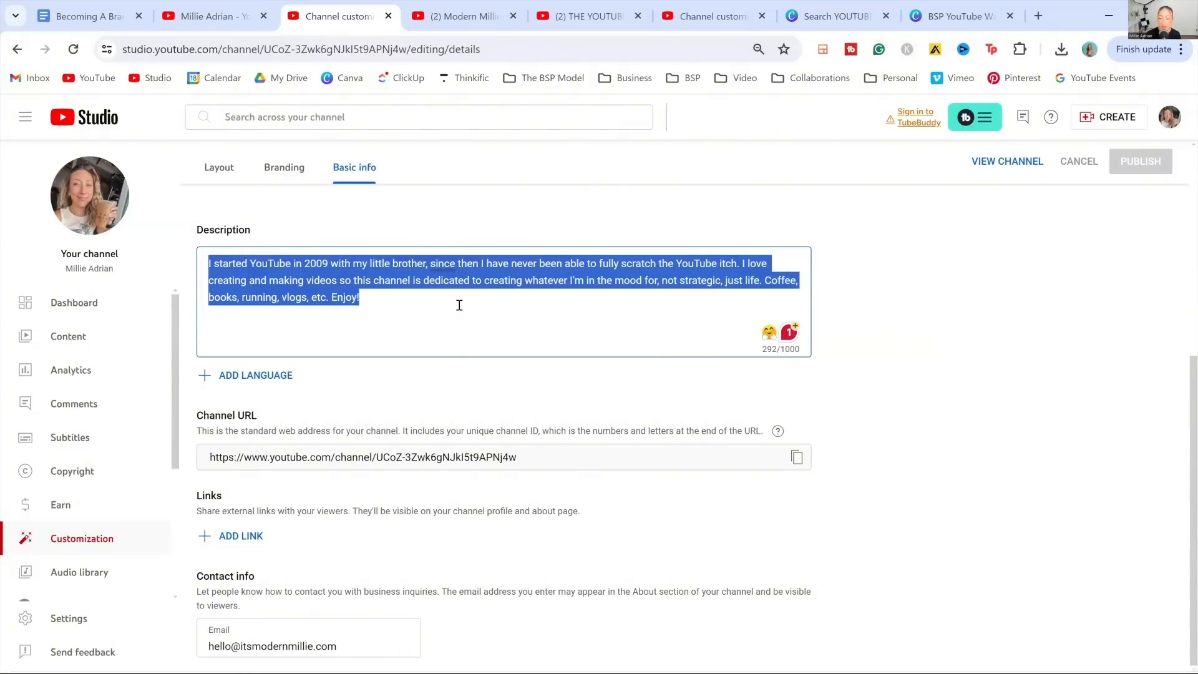
click(459, 305)
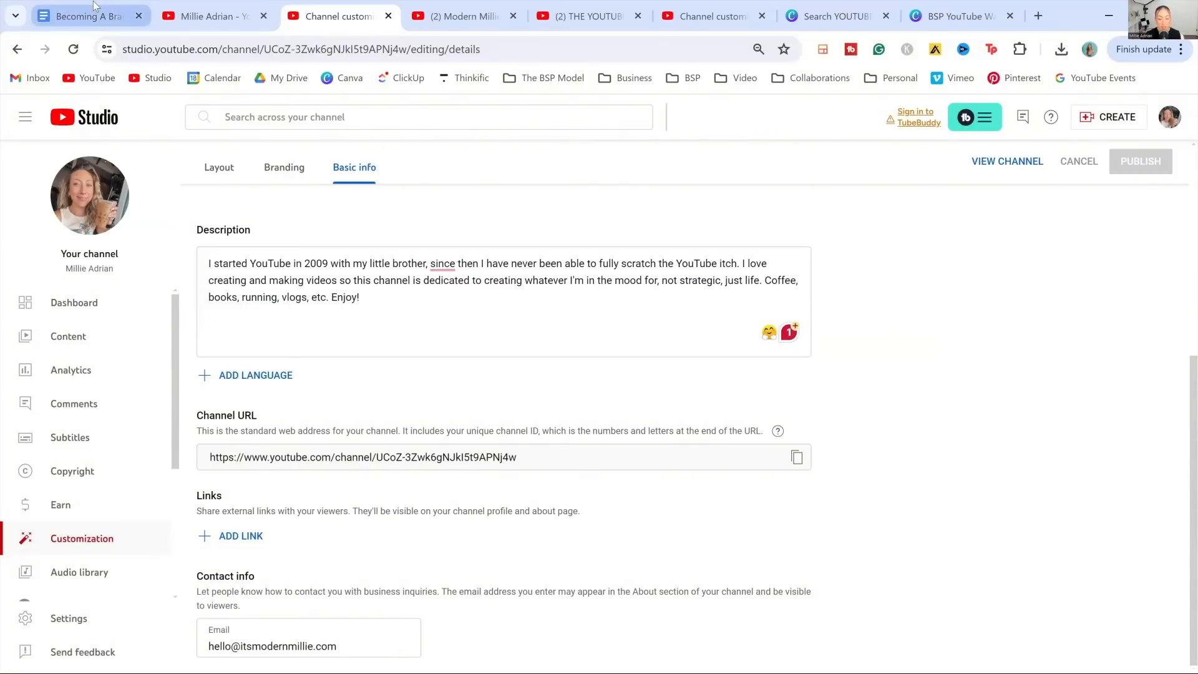
- In the Becoming A Brand Evolution document, find the mission statement formulas and copy the "Example of method #2" sentence
click(93, 3)
scroll(676, 340, up, 10)
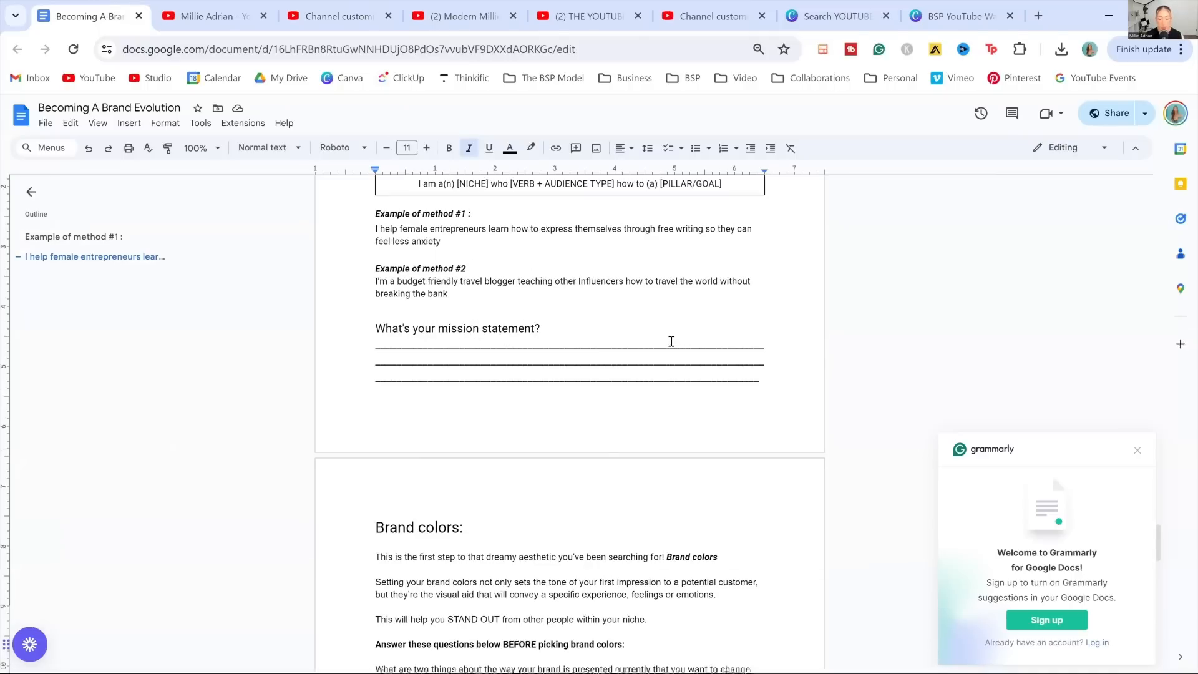
scroll(672, 340, up, 15)
scroll(671, 340, down, 10)
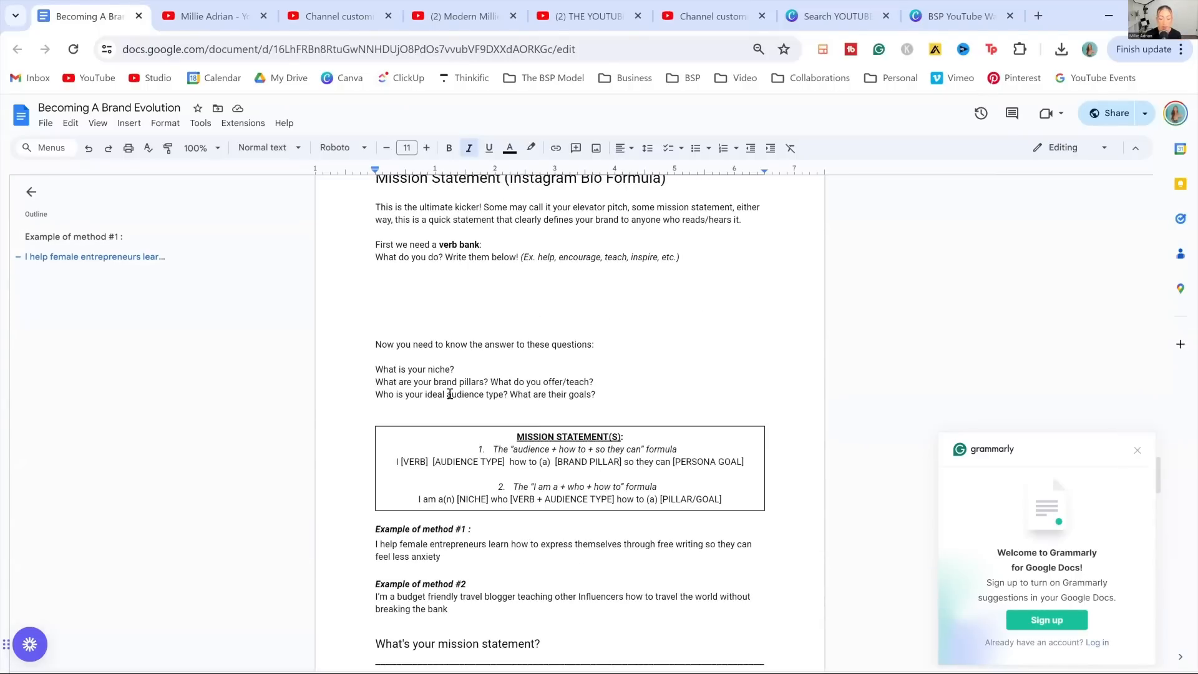
scroll(409, 500, down, 2)
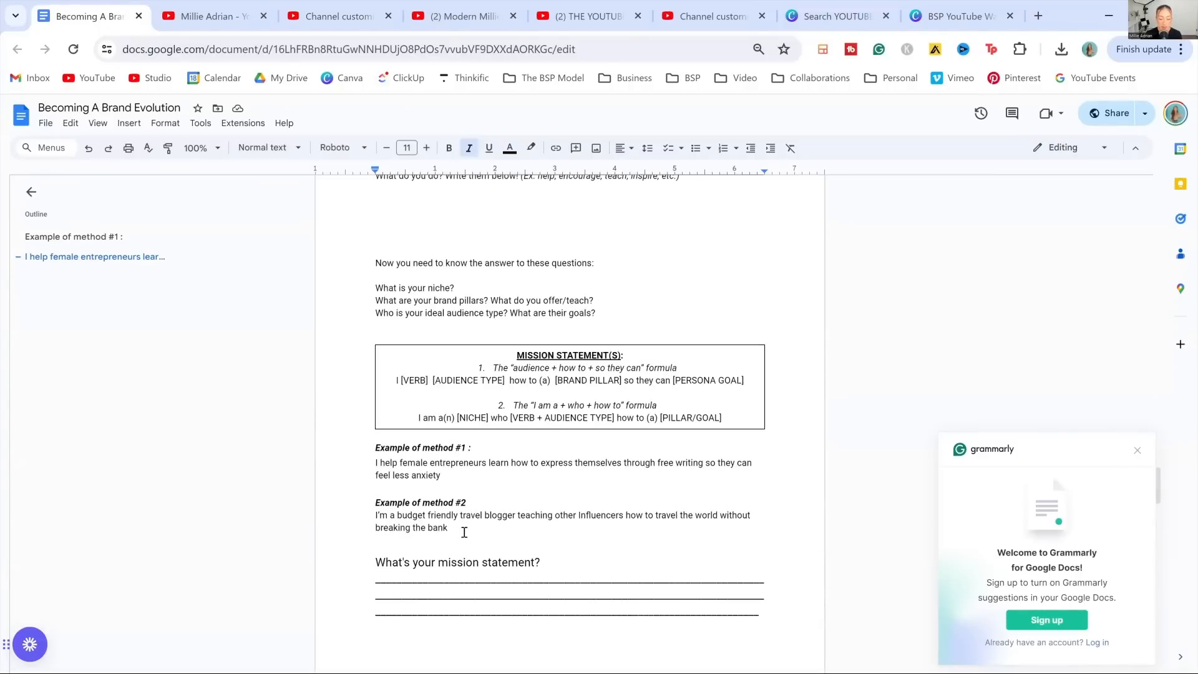
drag(463, 529, 374, 518)
key(ctrl+c)
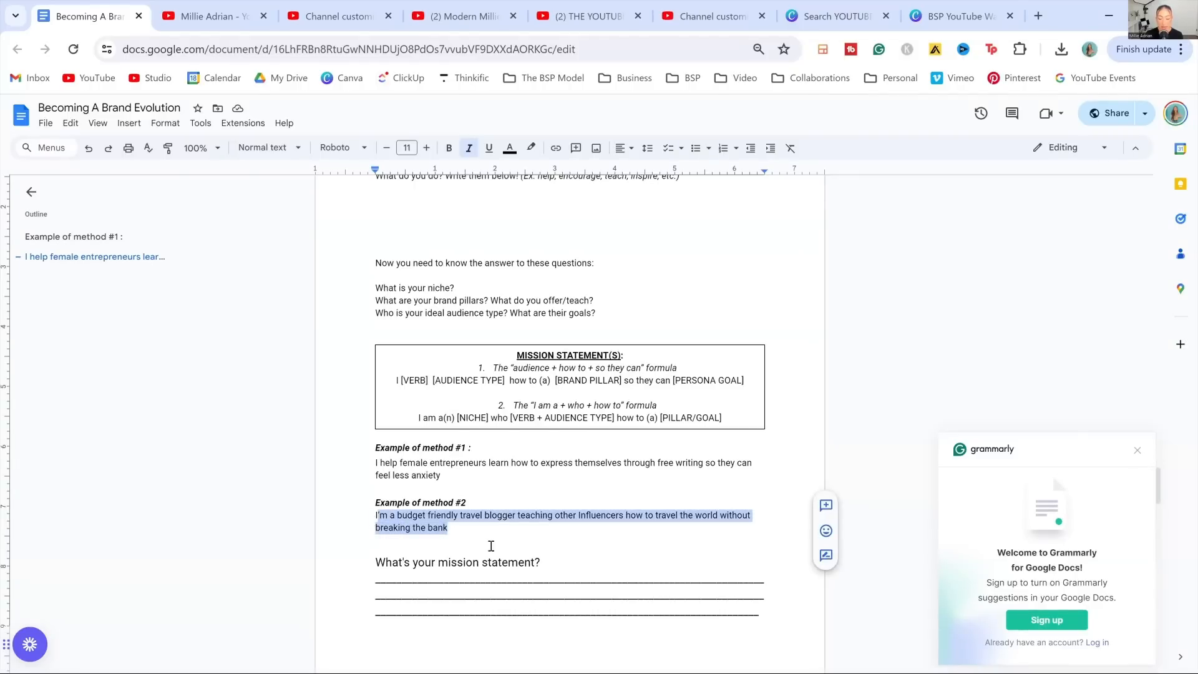
- Return to YouTube Studio and replace the entire channel description with the copied mission statement
click(337, 16)
key(ctrl+a)
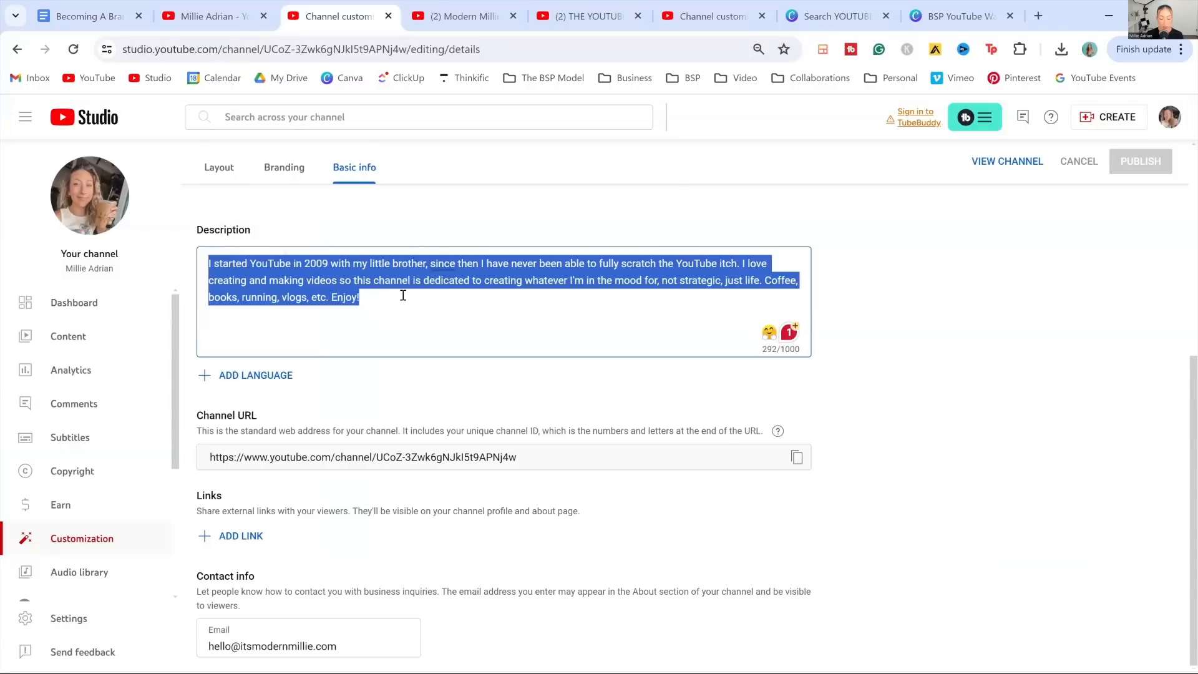
key(ctrl+v)
click(268, 263)
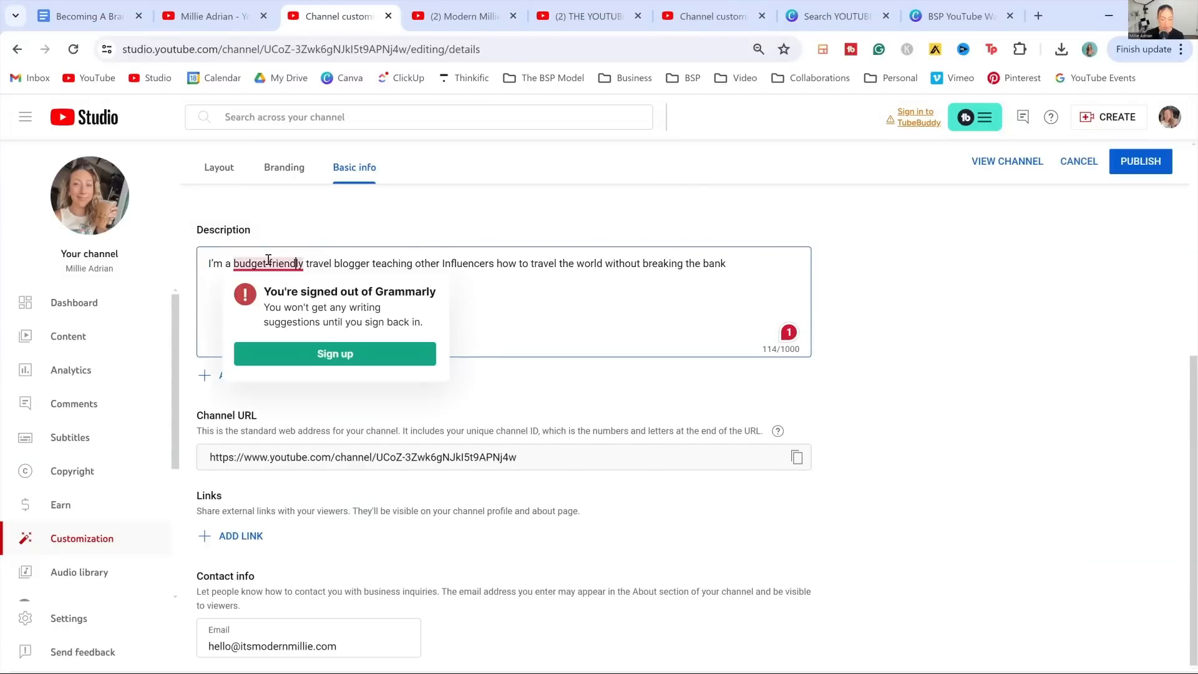
- Rewrite the start of the description as a "Hi! I'm" greeting with the creator's first name and an exclamation mark, followed by "I'm"
double_click(218, 262)
text(hi)
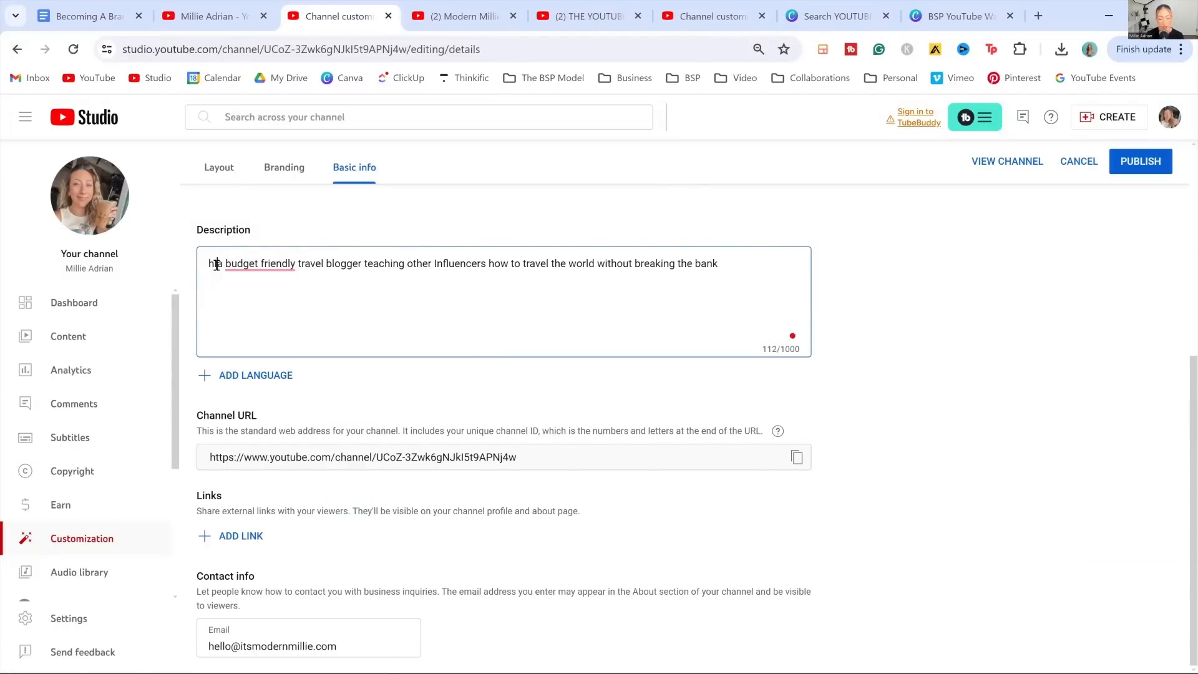
double_click(216, 265)
text(Hi! I'm Milli)
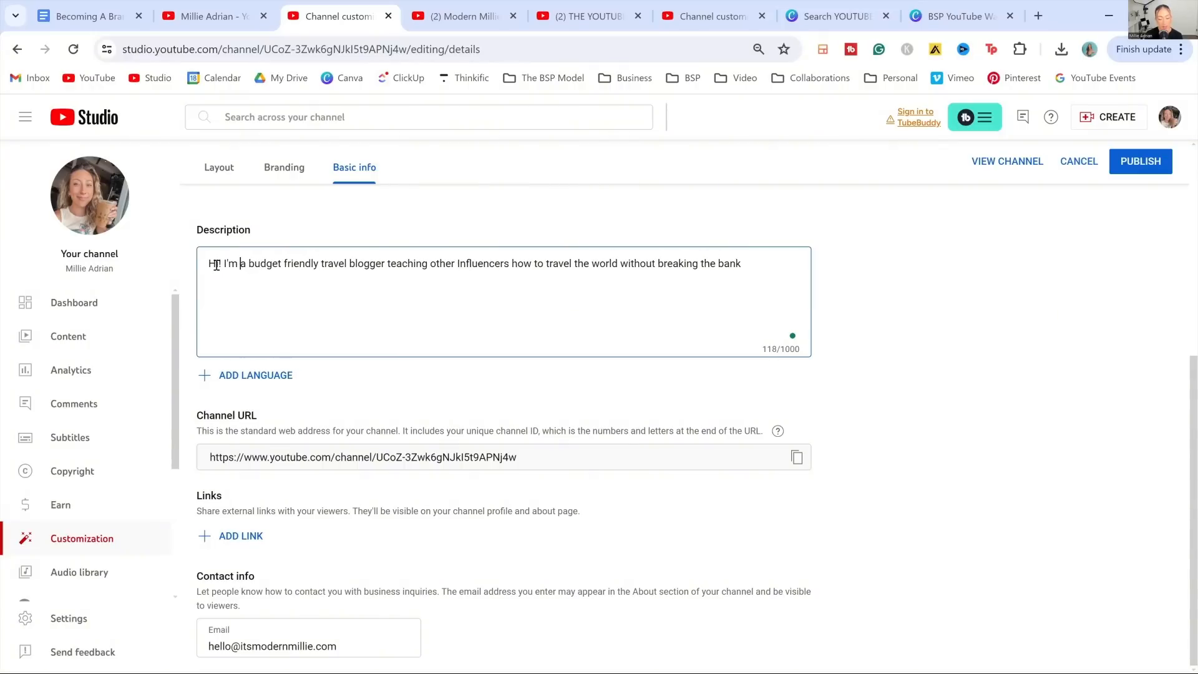
text(e! I'm)
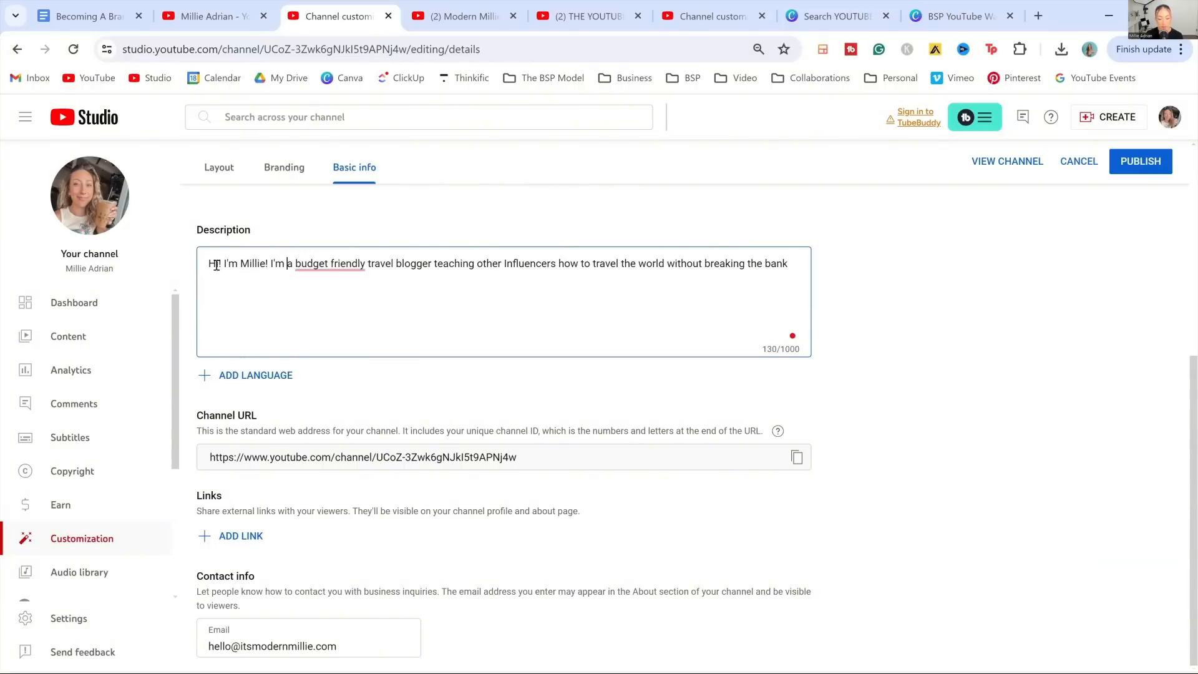
- Hyphenate "budget-friendly" in the description and end the sentence with a period
click(330, 263)
key(BackSpace)
text(-)
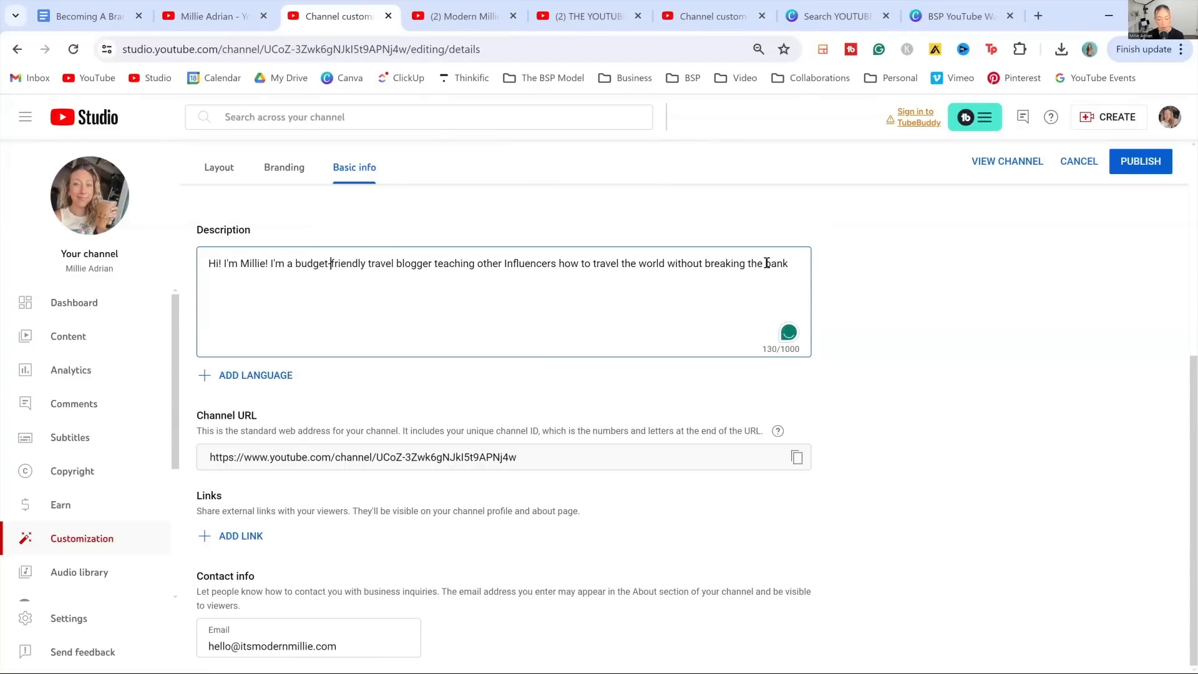
click(795, 269)
text(.)
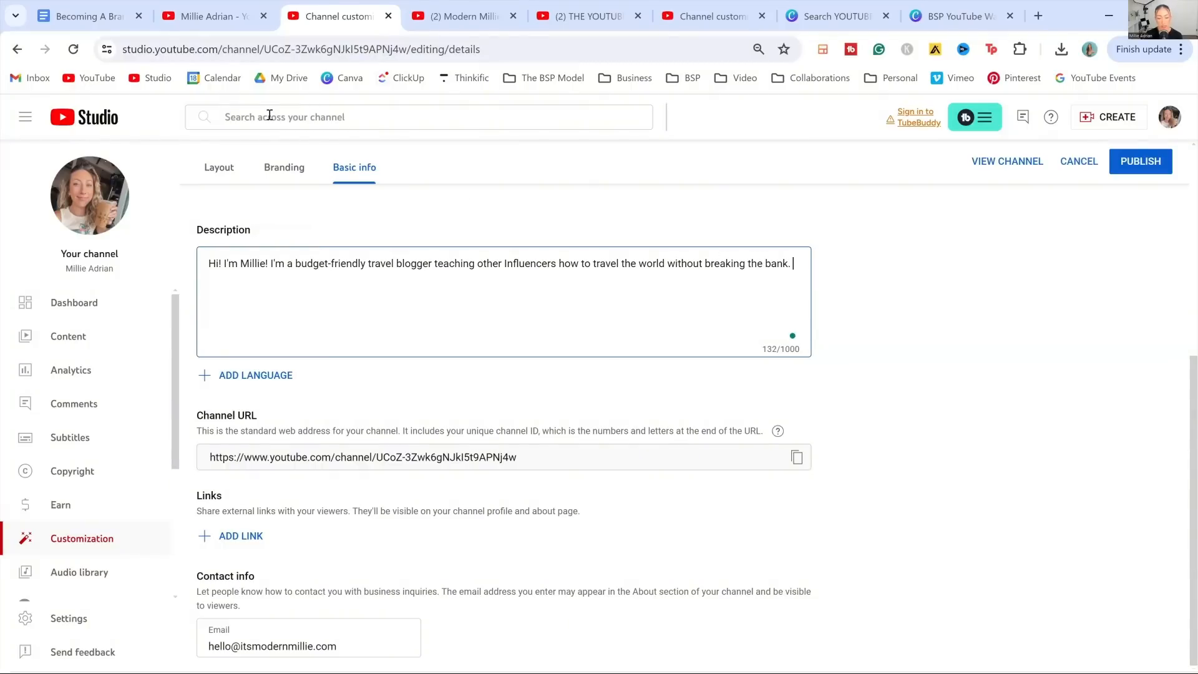
- Switch to the Becoming A Brand Evolution document and examine the niche type and brand pillars worksheet
click(101, 21)
scroll(645, 343, up, 15)
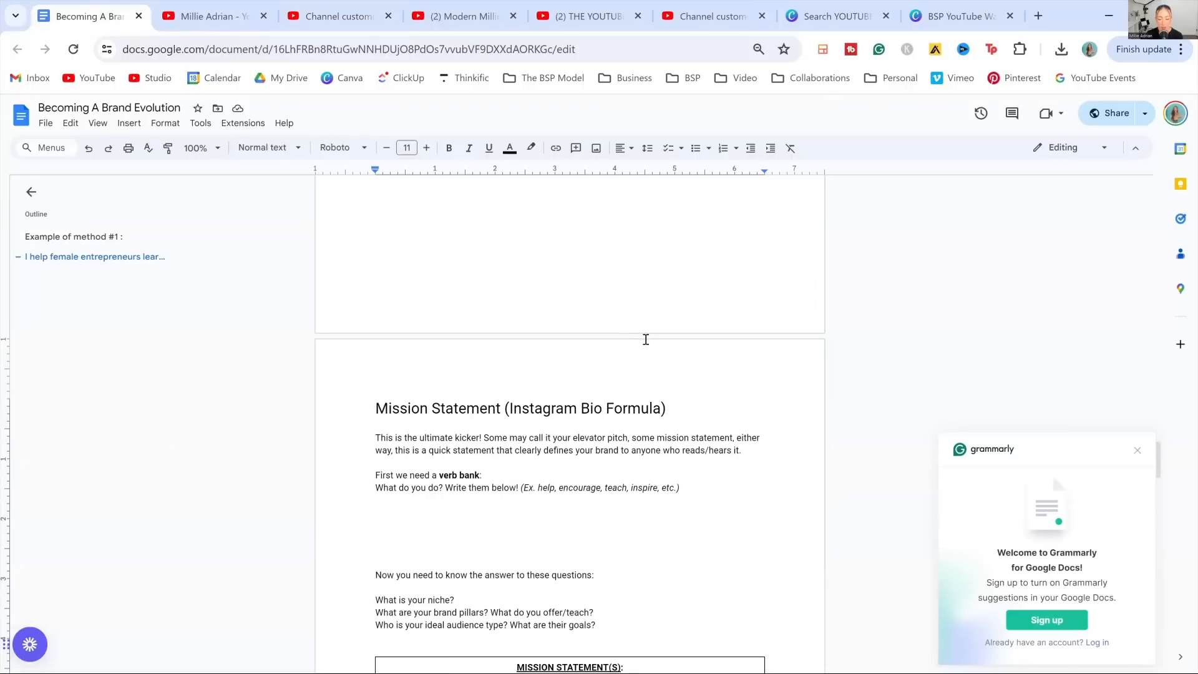
scroll(629, 404, up, 15)
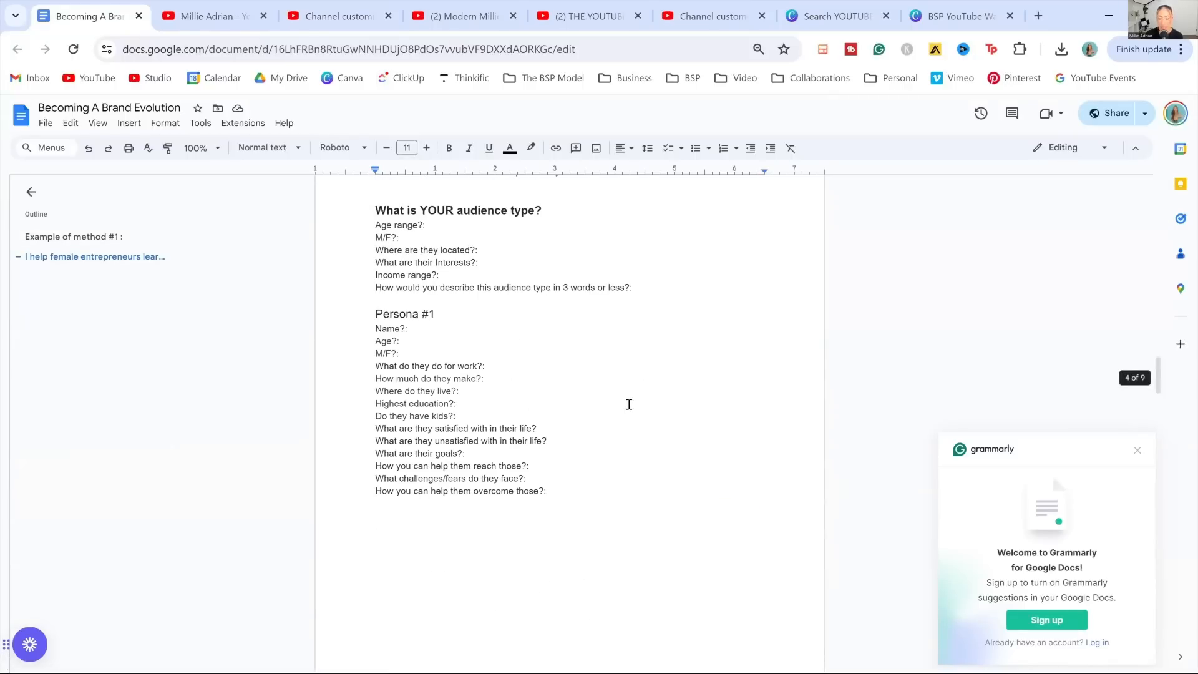
scroll(406, 298, down, 4)
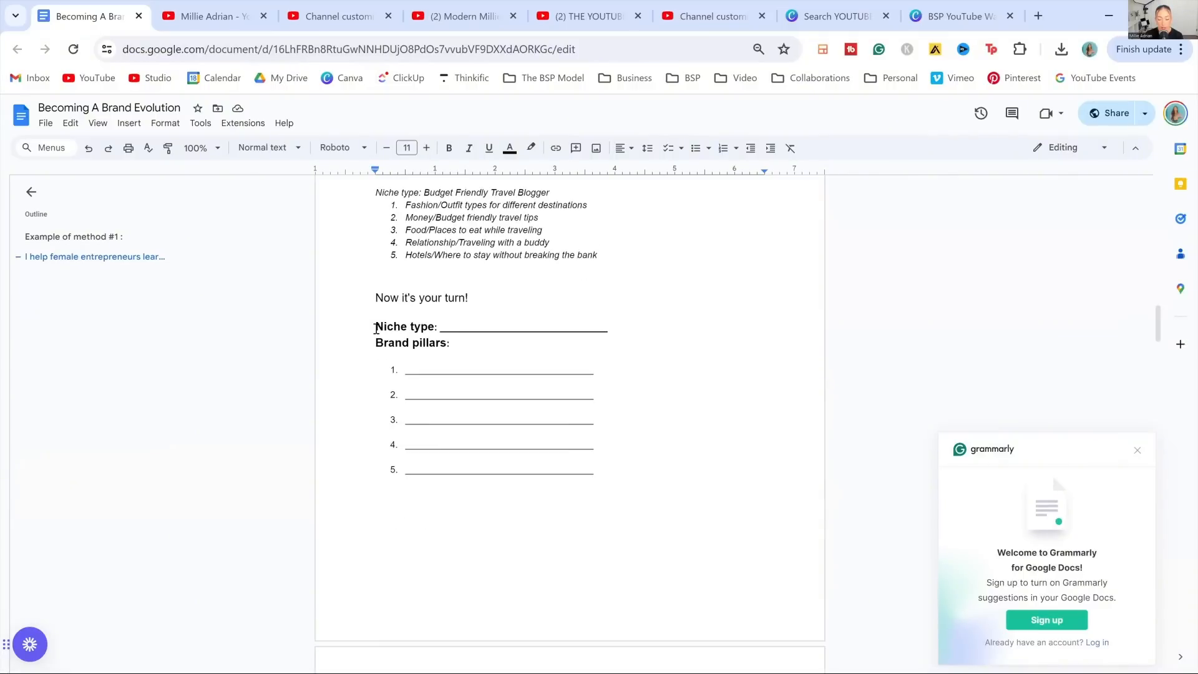
drag(376, 329, 455, 344)
drag(605, 478, 350, 371)
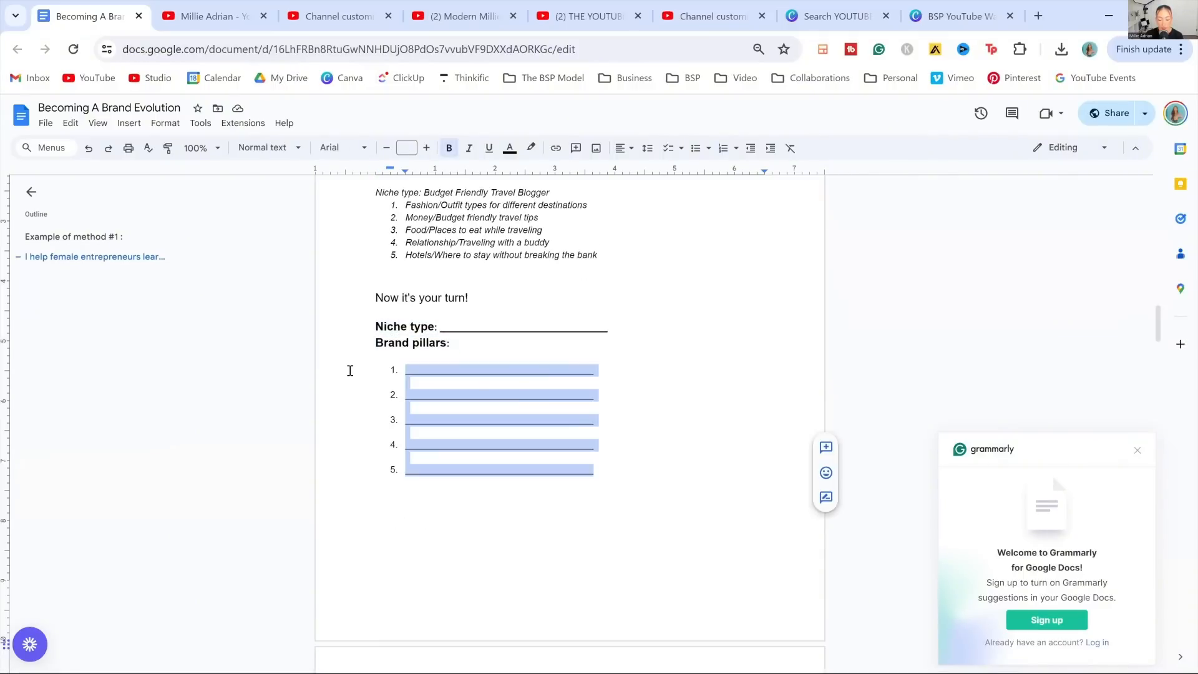
- Review the document's broad and specific niche type questions and their examples
scroll(350, 371, up, 10)
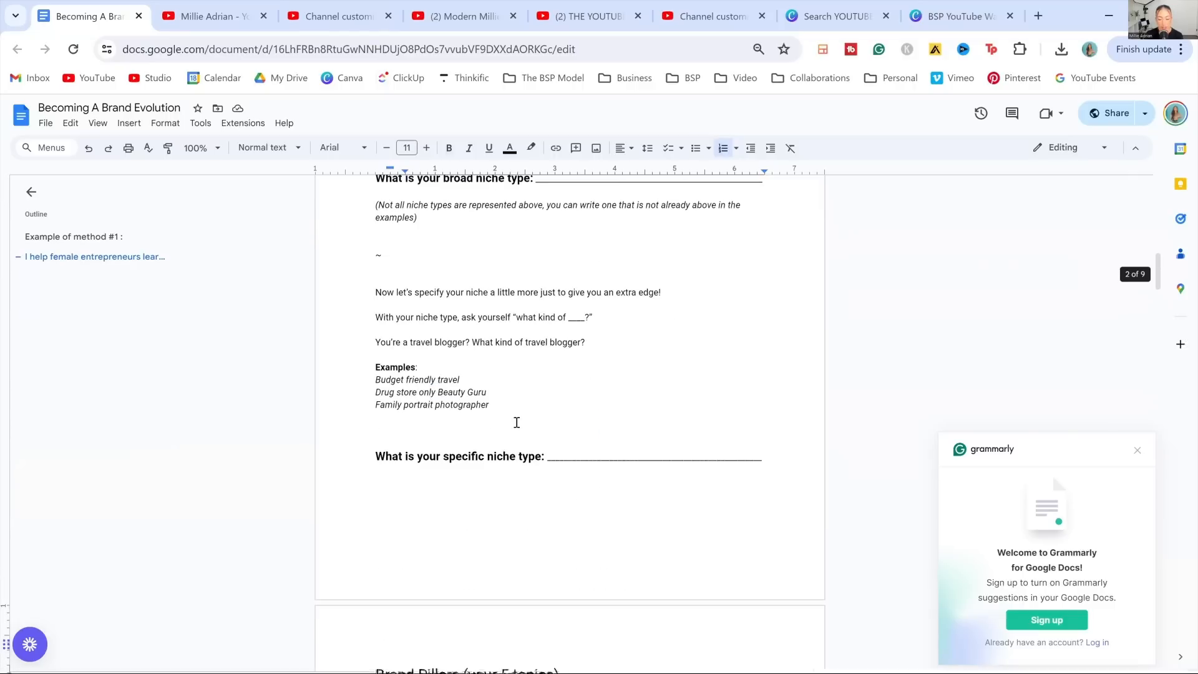
scroll(516, 422, up, 4)
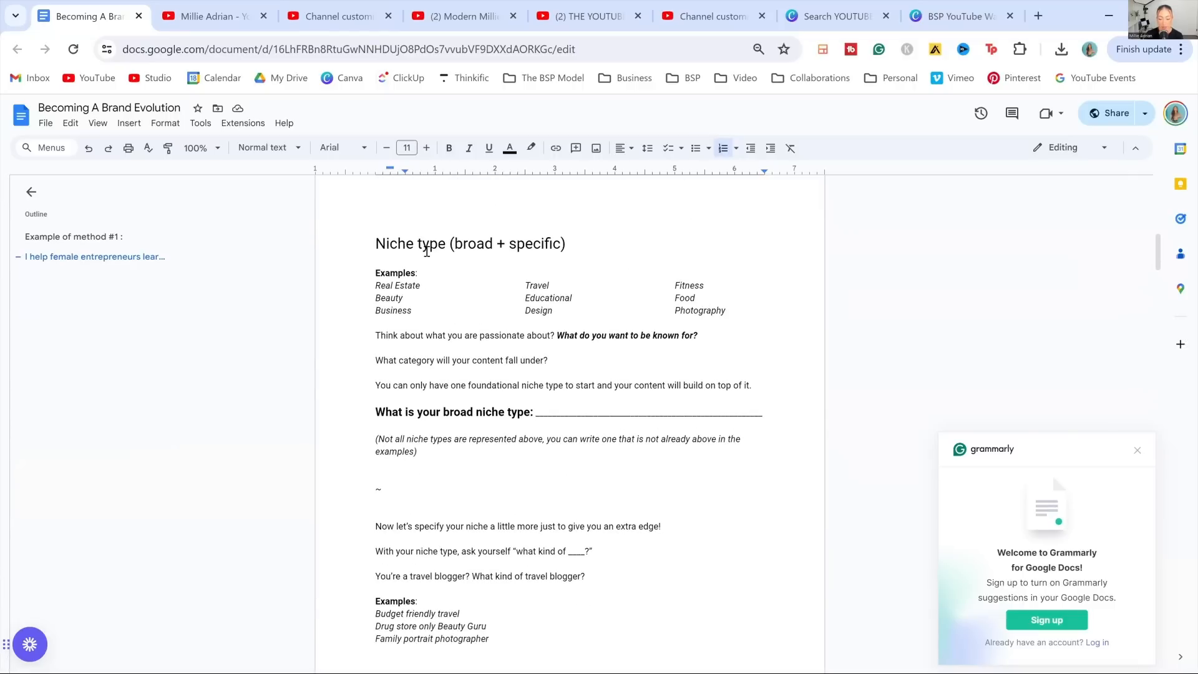
scroll(426, 251, down, 3)
click(438, 259)
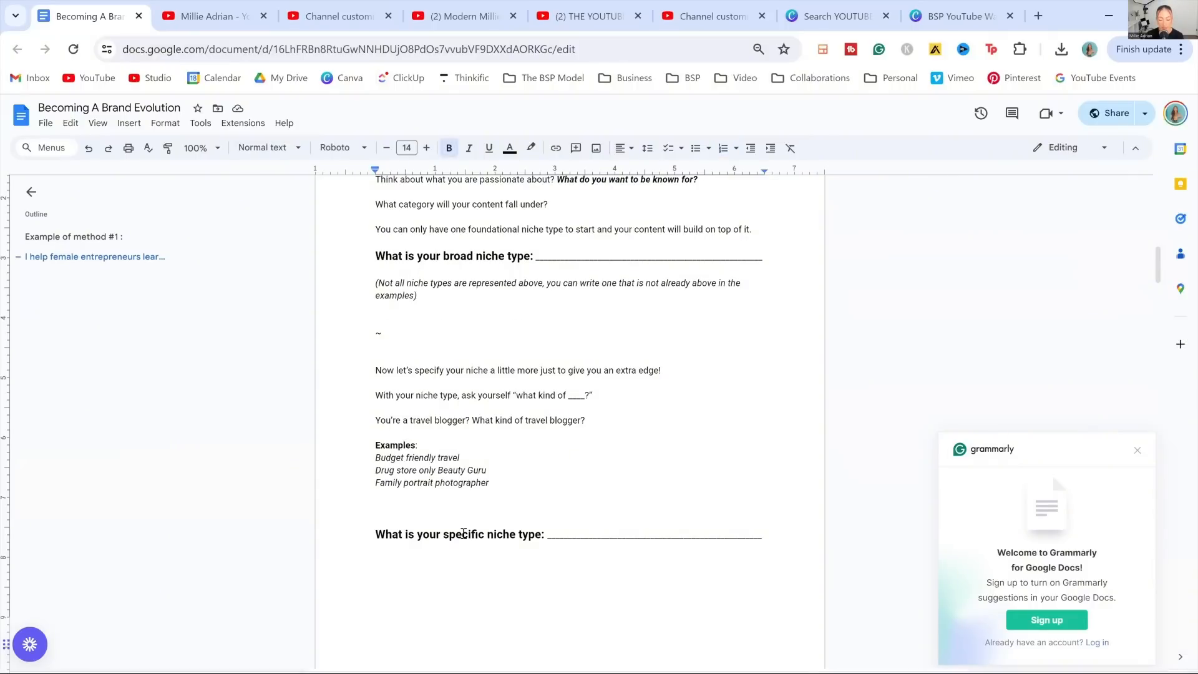
scroll(463, 534, up, 6)
scroll(430, 624, down, 4)
scroll(433, 447, down, 4)
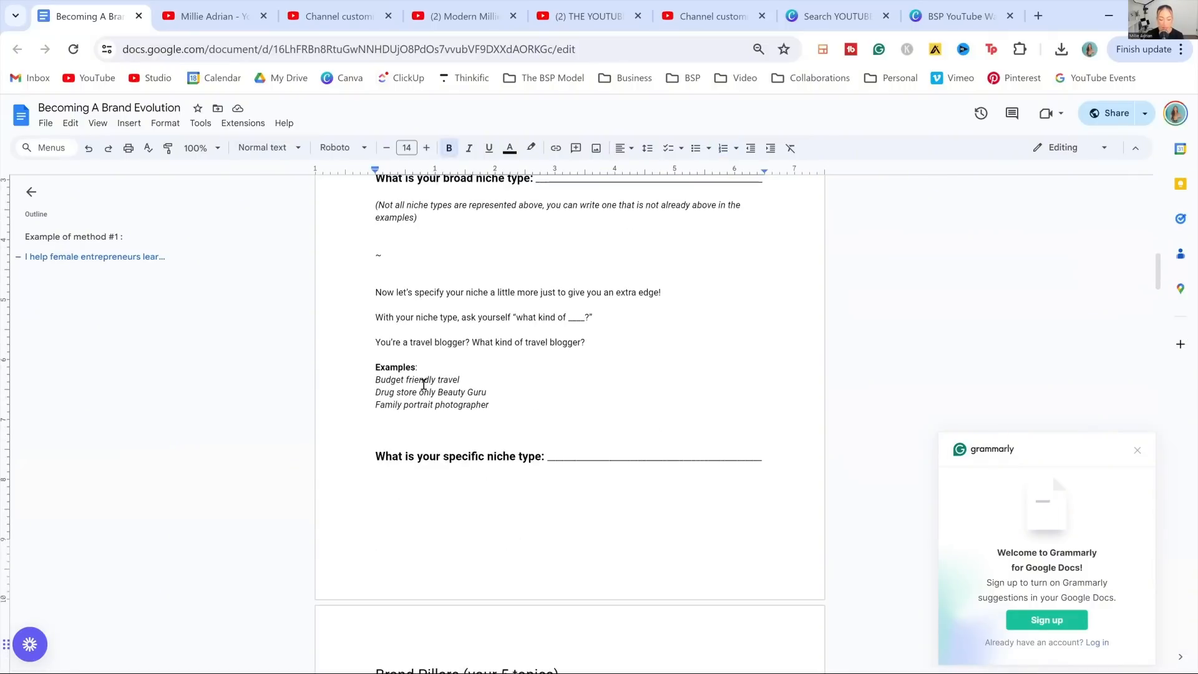
triple_click(424, 384)
- In the Brand Pillars section, copy the example niche "Budget Friendly Travel Blogger" together with its five listed topics
scroll(421, 382, down, 11)
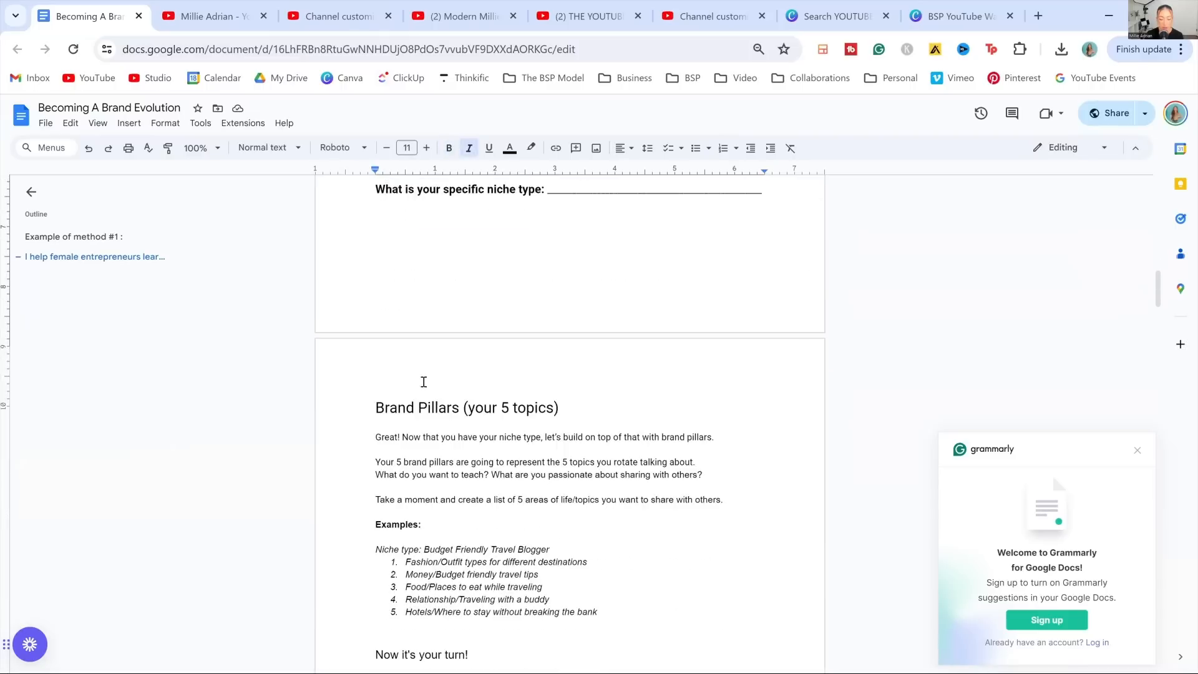
scroll(463, 501, up, 3)
click(436, 448)
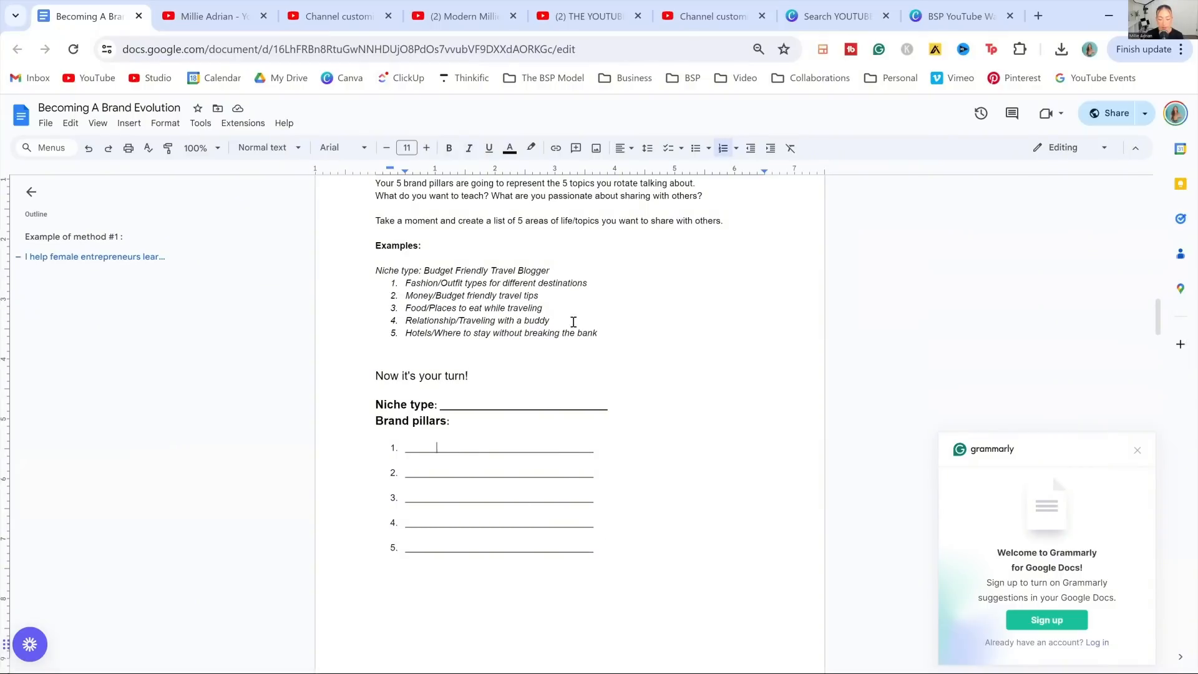
drag(587, 328, 418, 269)
key(ctrl+c)
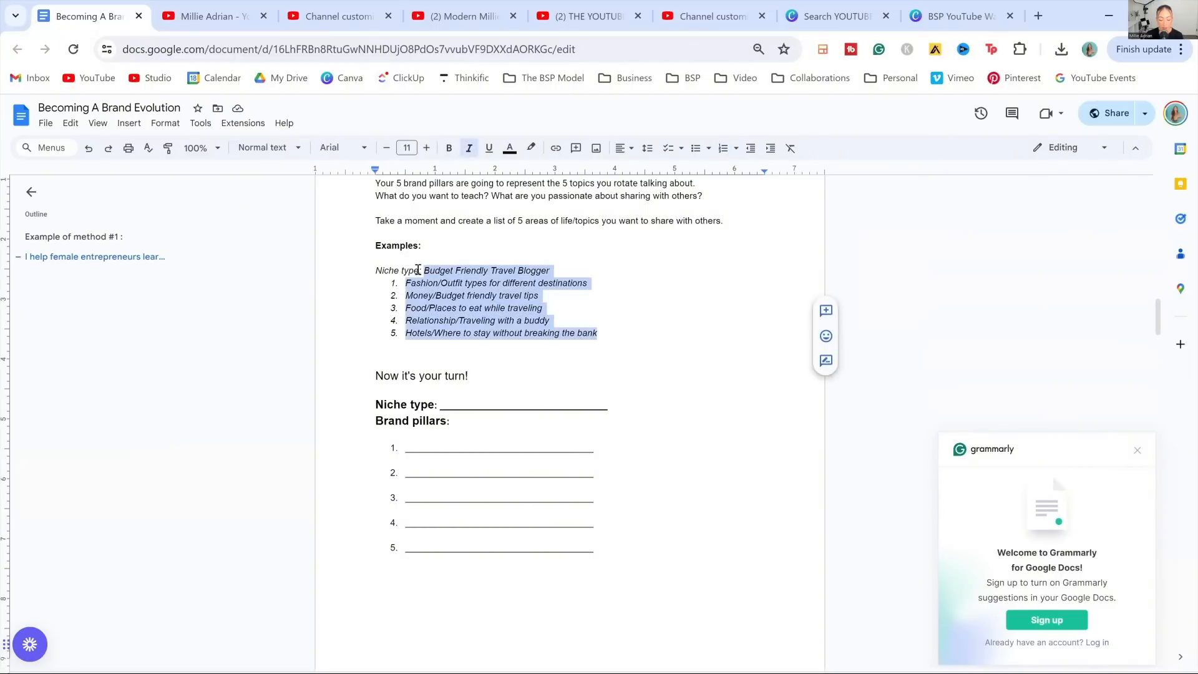
click(597, 350)
drag(610, 324, 446, 273)
click(456, 291)
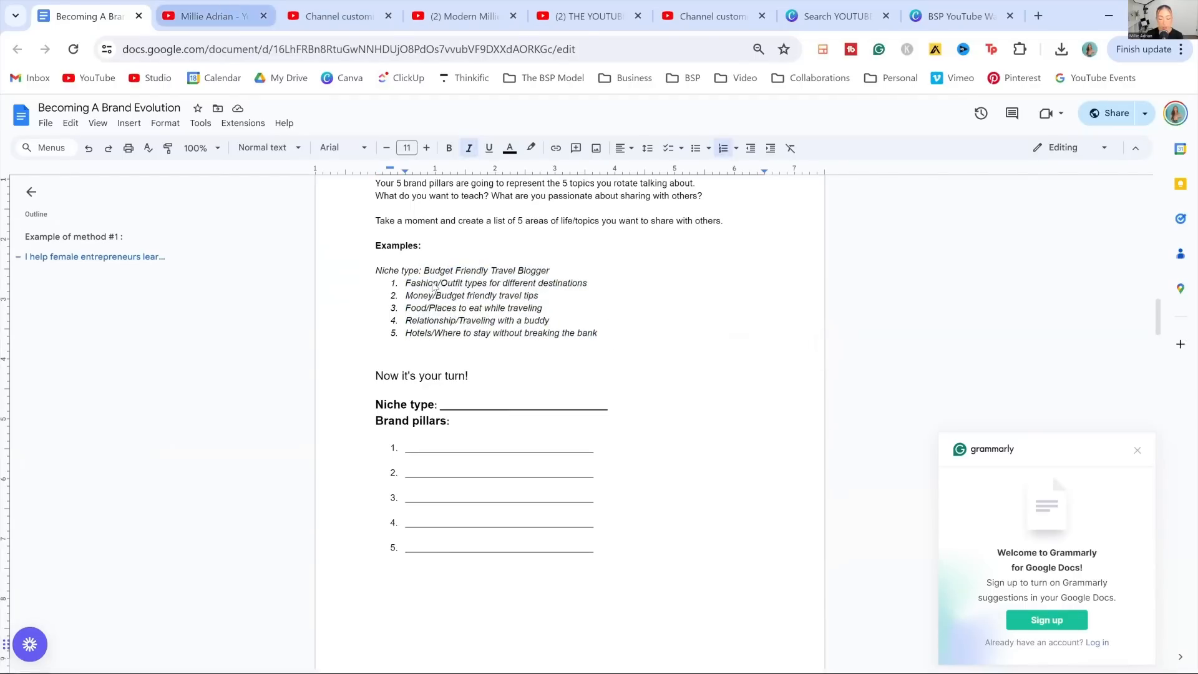
- Return to YouTube Studio and paste the copied niche and topics below the description's first sentence, after a blank line
click(216, 16)
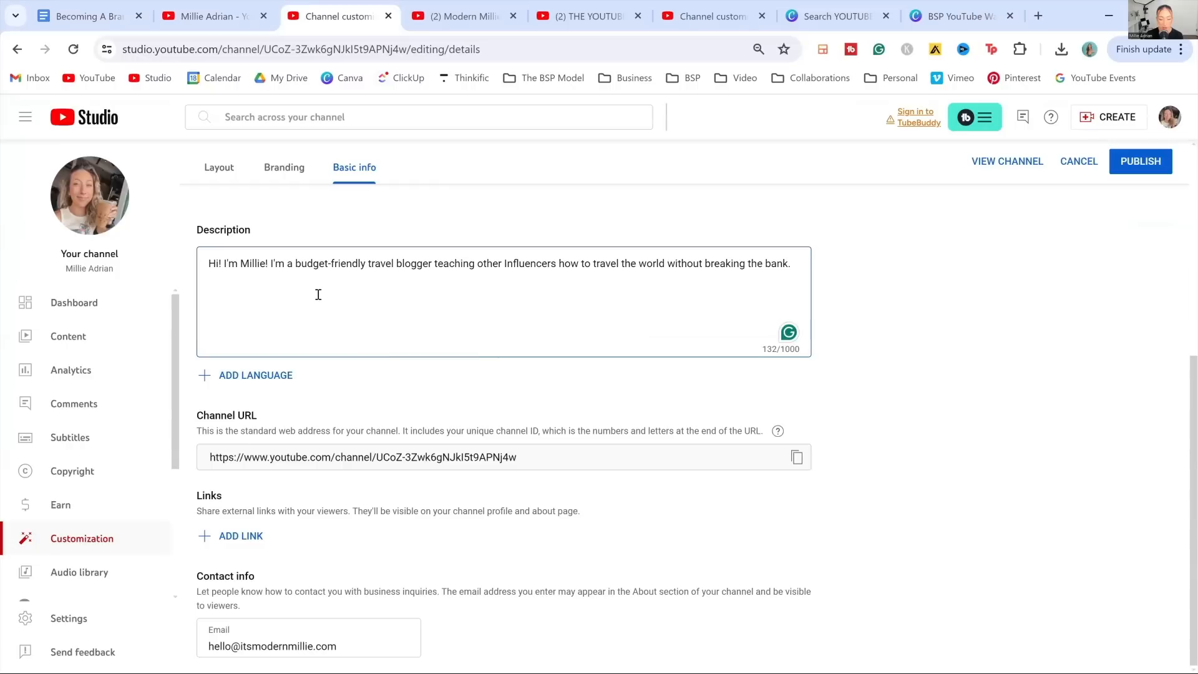
click(789, 262)
key(Return)
key(Return)
key(ctrl+v)
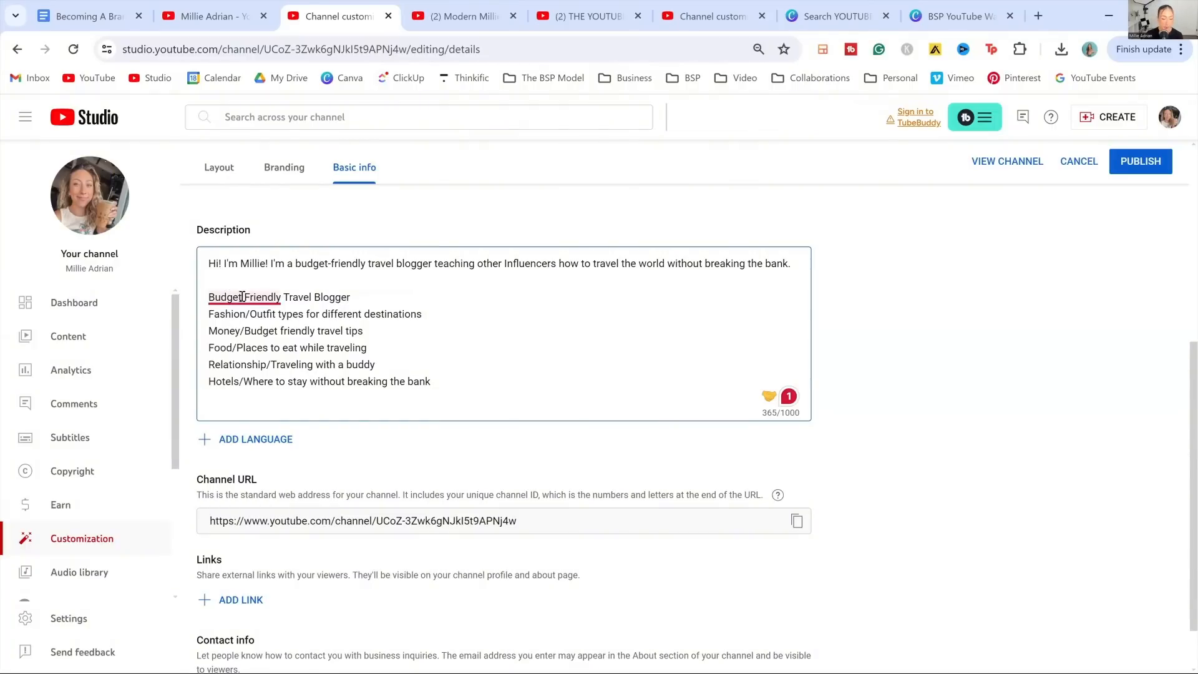
- Delete the "Budget Friendly Travel Blogger" line from the pasted text in the description
mouse_move(261, 292)
drag(394, 300, 214, 301)
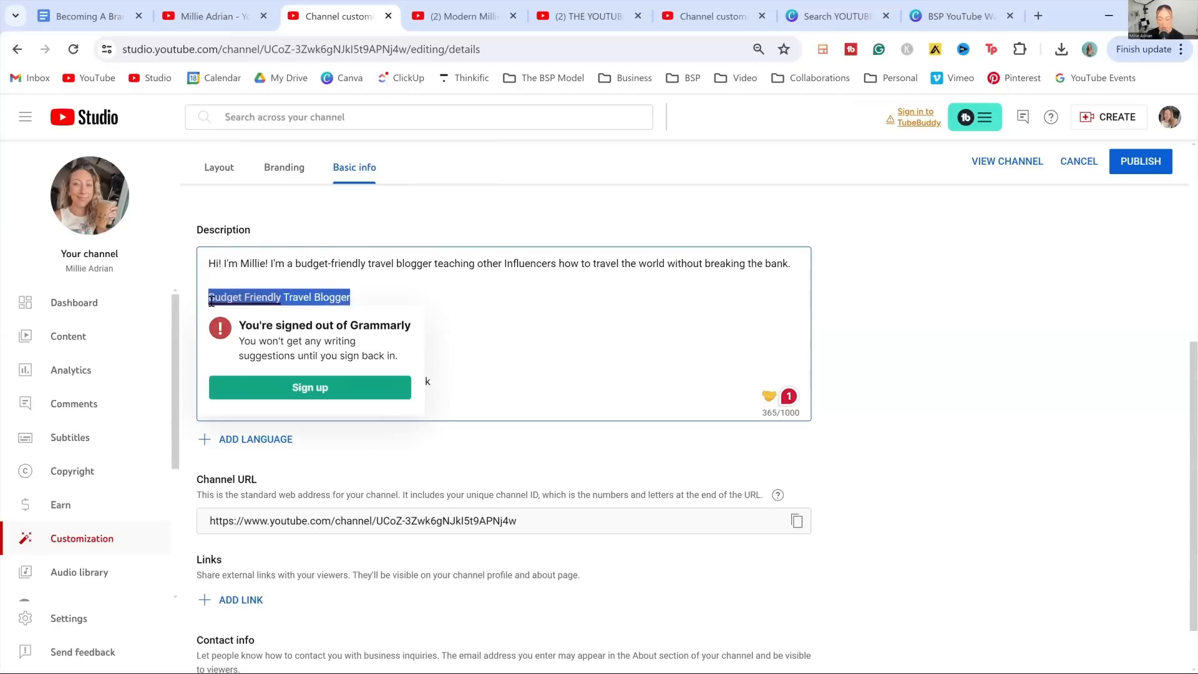
key(BackSpace)
key(BackSpace)
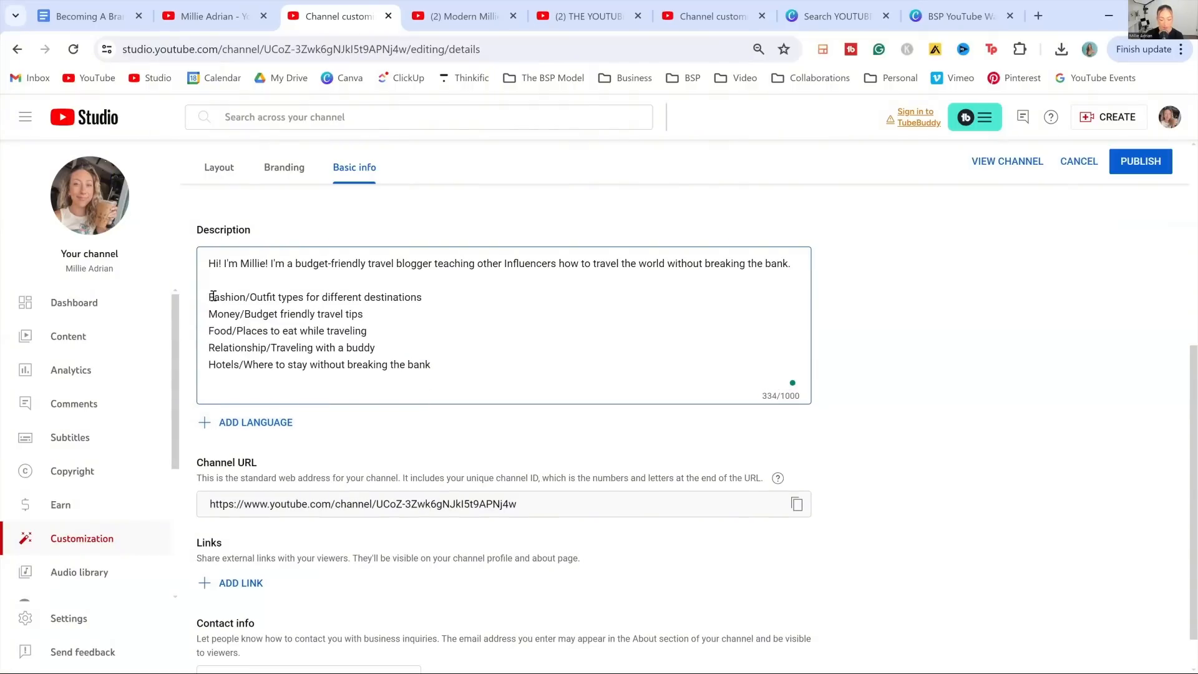
- Insert "On my channel you will find the best tips and tricks on" before the fashion topic
text(On my channel you w)
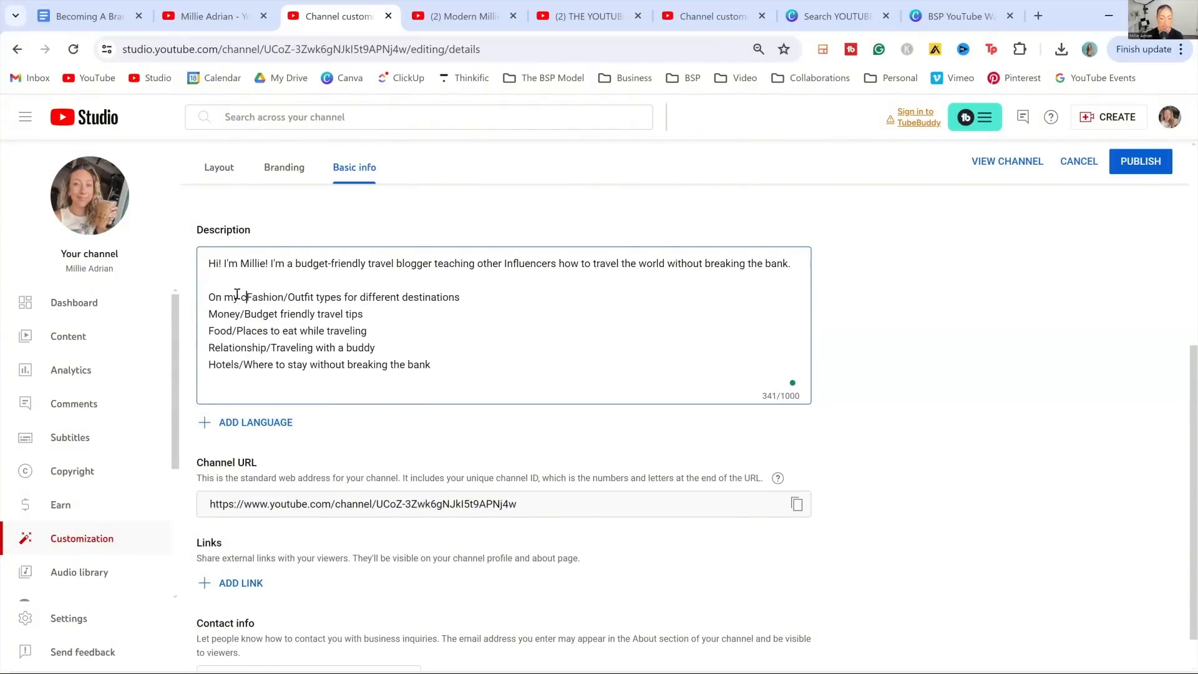
text(ill find th)
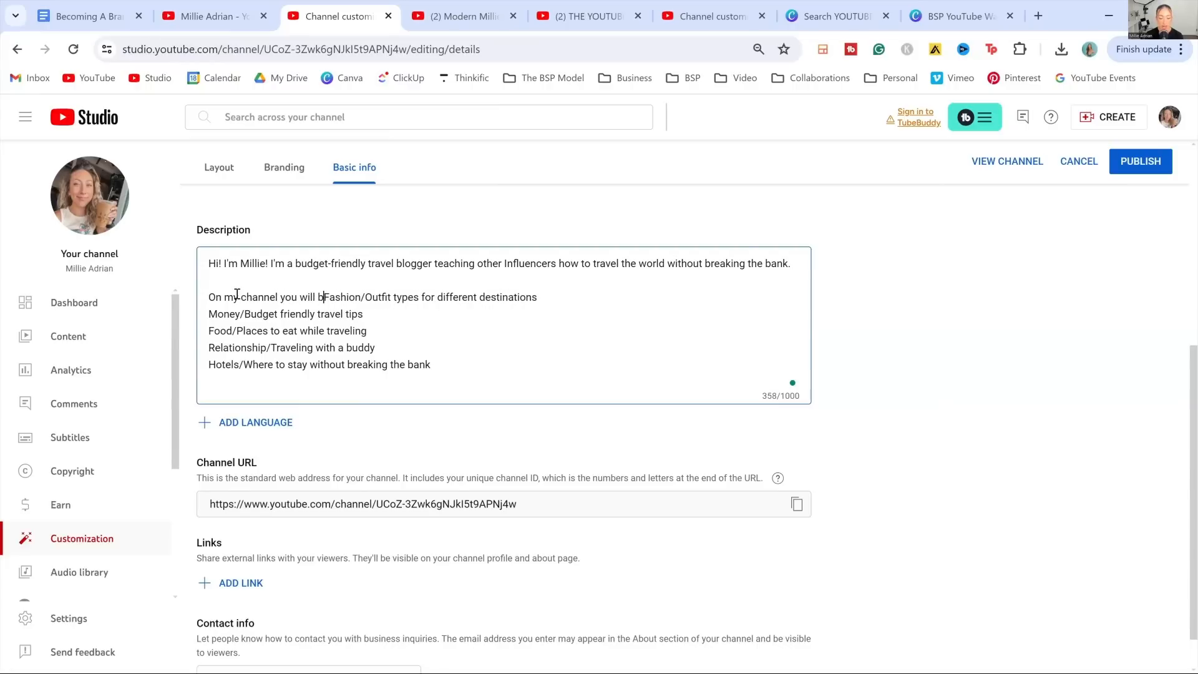
text(e best tips )
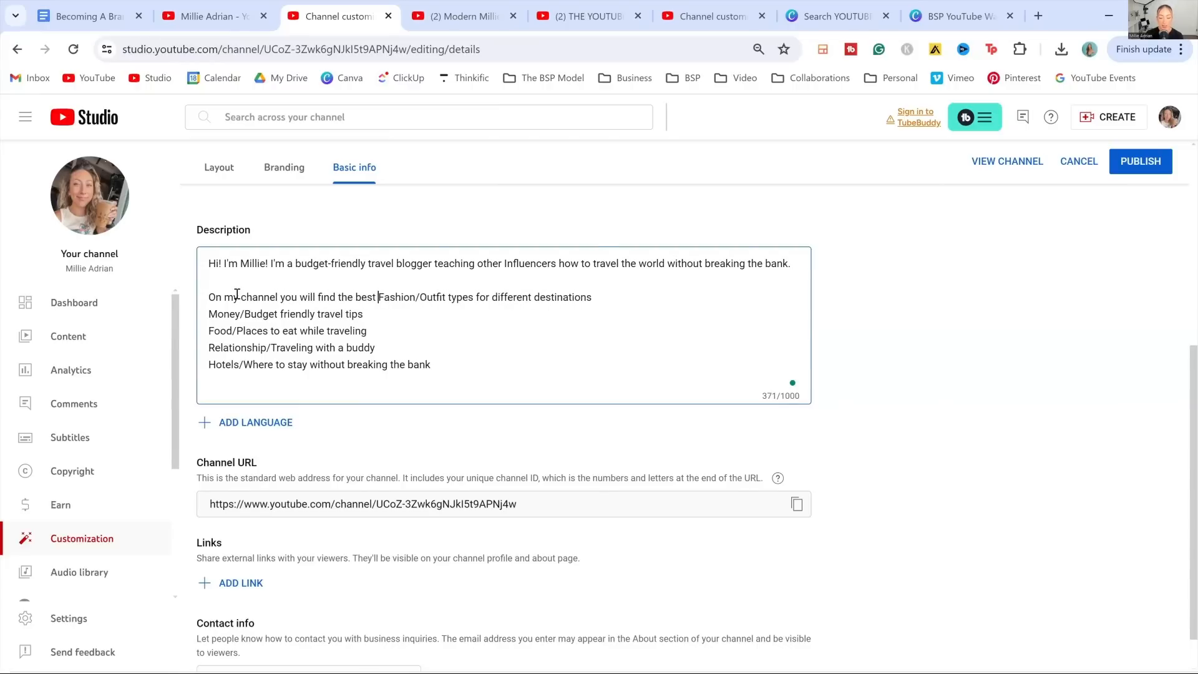
text(and tricks )
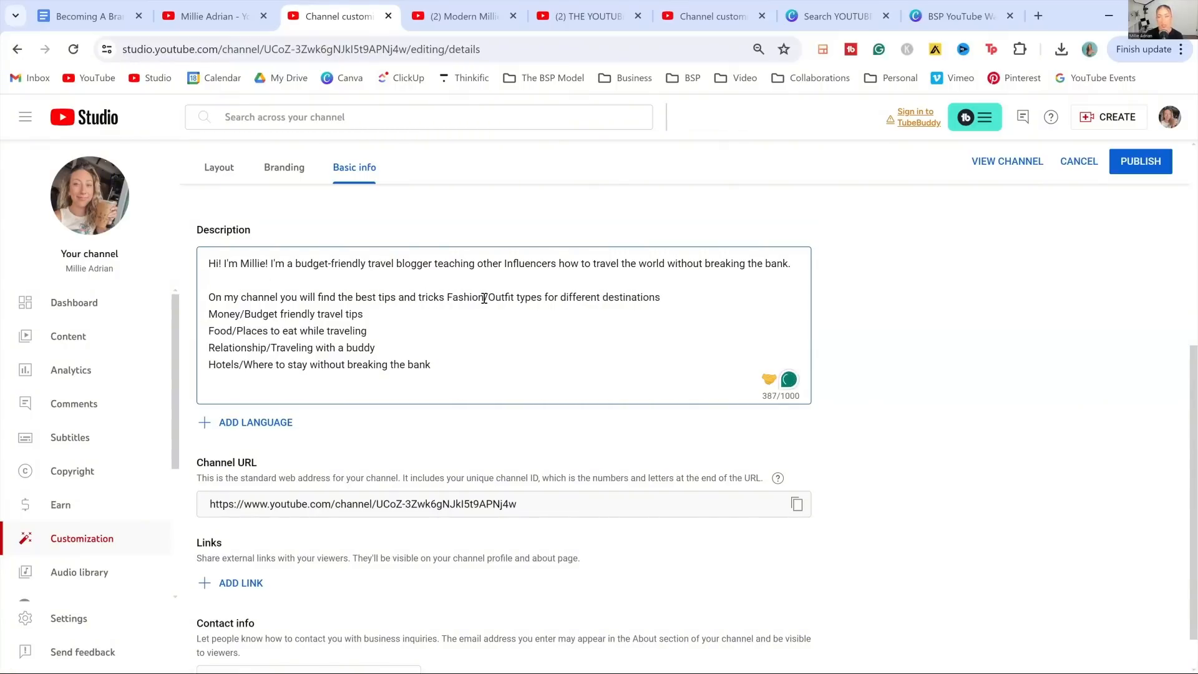
text(on)
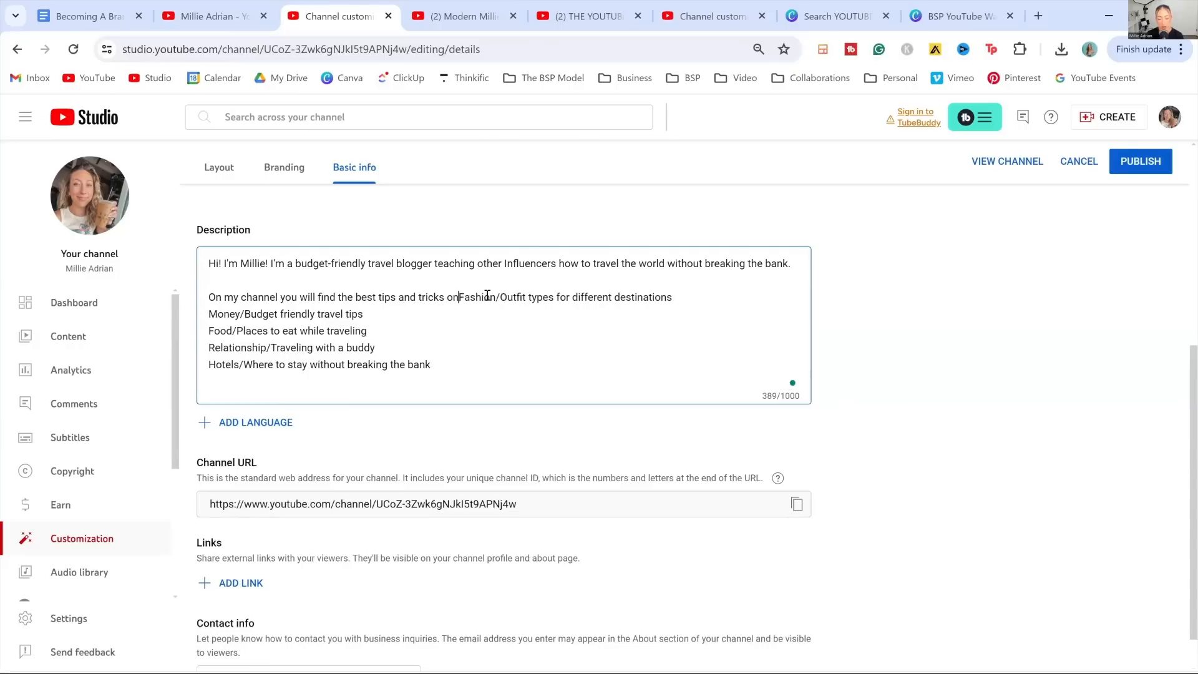
- Reword "Fashion/Outfit types" in the description as "Fashion inspo"
double_click(514, 295)
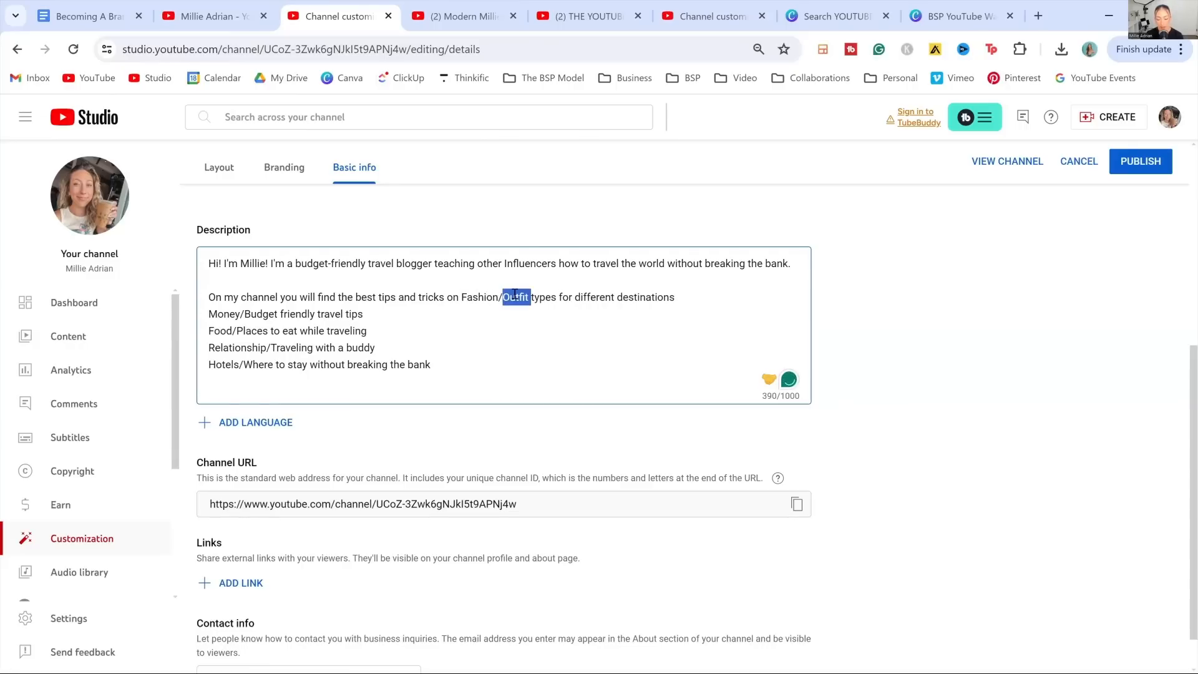
key(BackSpace)
click(513, 294)
key(BackSpace)
key(BackSpace)
key(BackSpace)
key(BackSpace)
key(Delete)
key(Delete)
key(Delete)
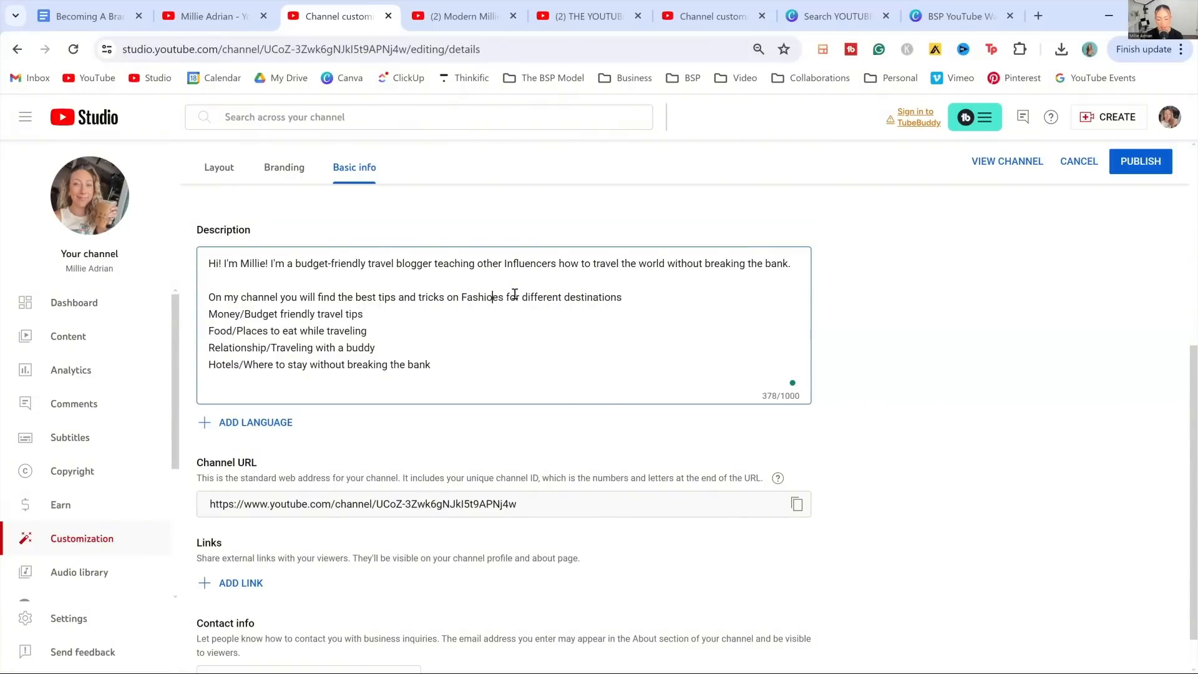
text(n insp)
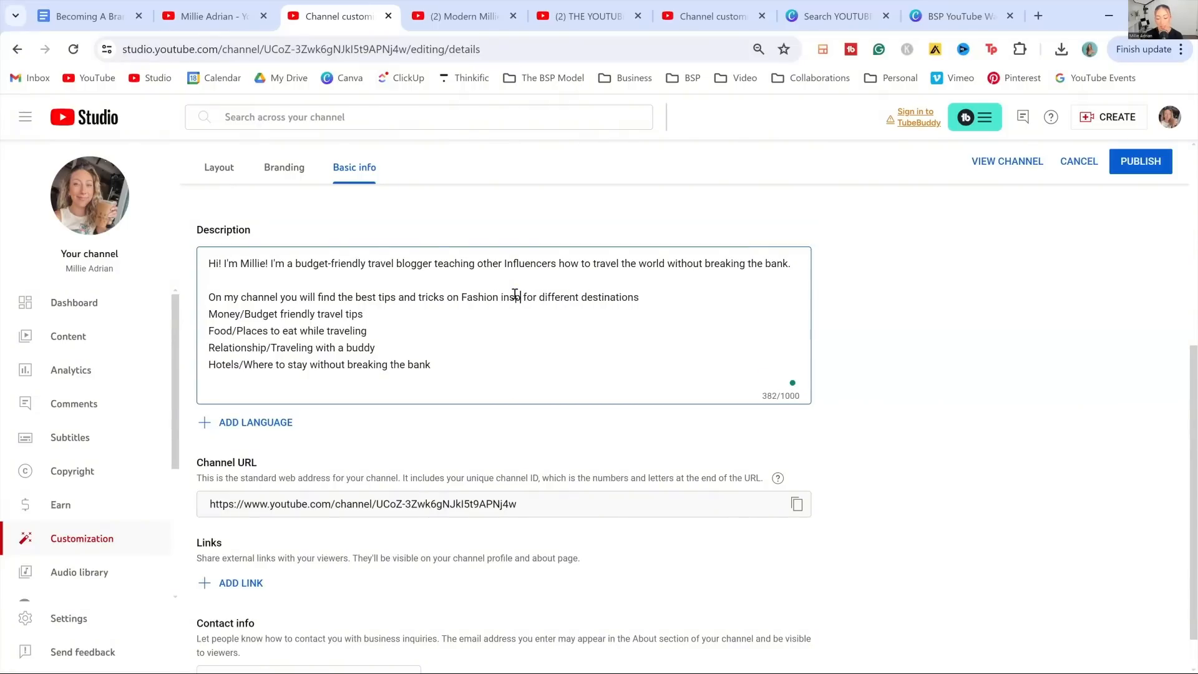
text(o)
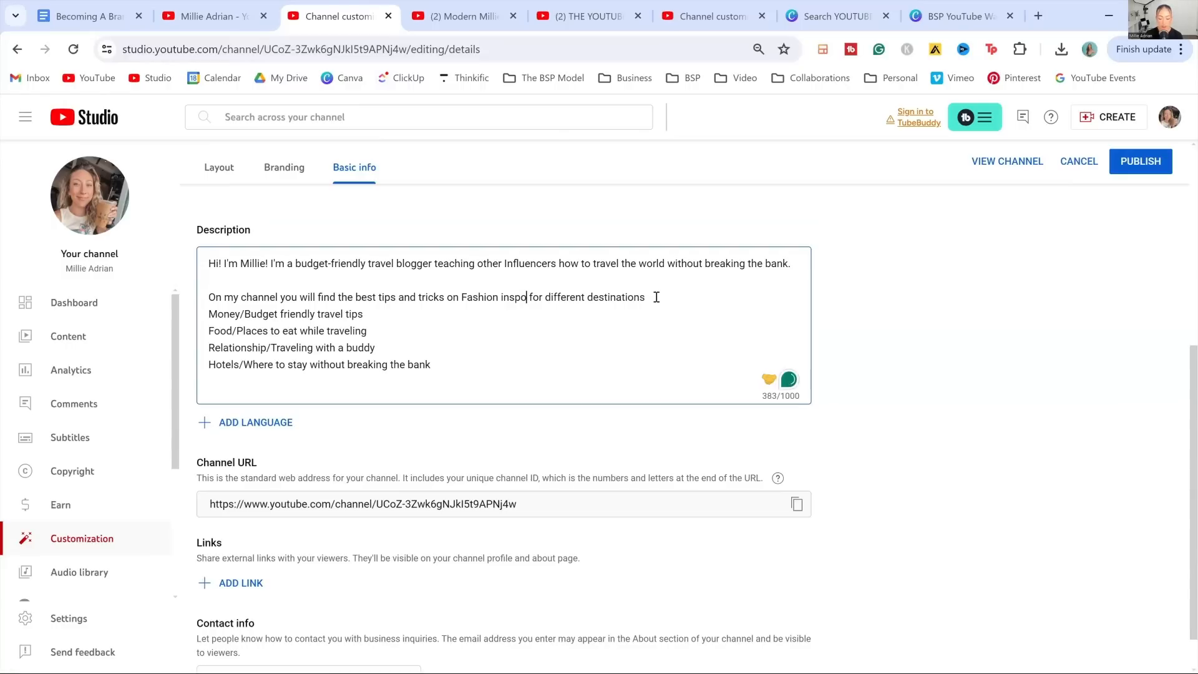
- Join the money topic to the sentence with a comma and reword it as "Money & budgeting travel hacks,"
click(656, 296)
key(Delete)
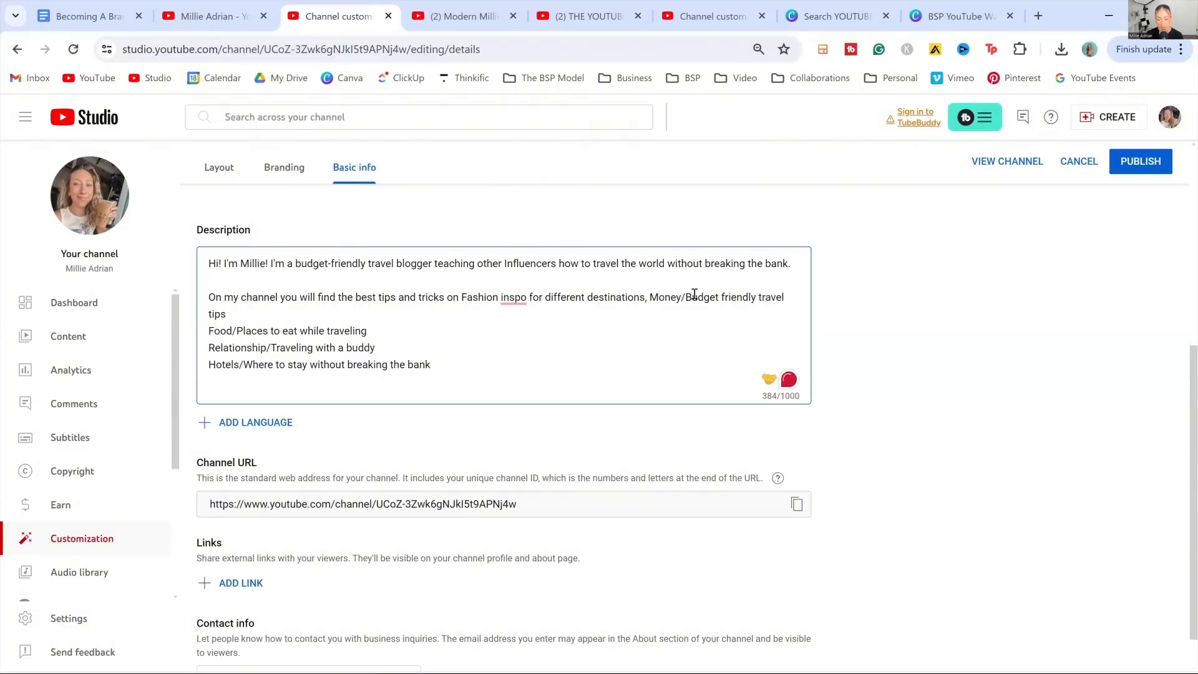
key(BackSpace)
text(&)
key(Delete)
text(break)
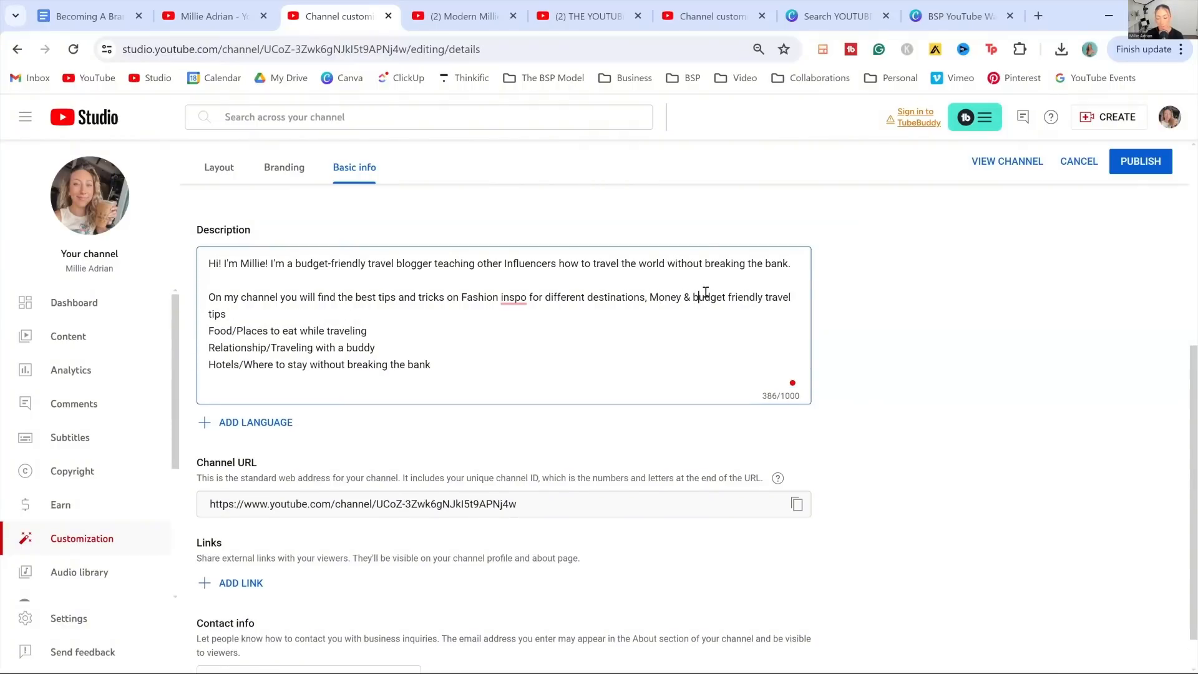
text(ing)
double_click(758, 297)
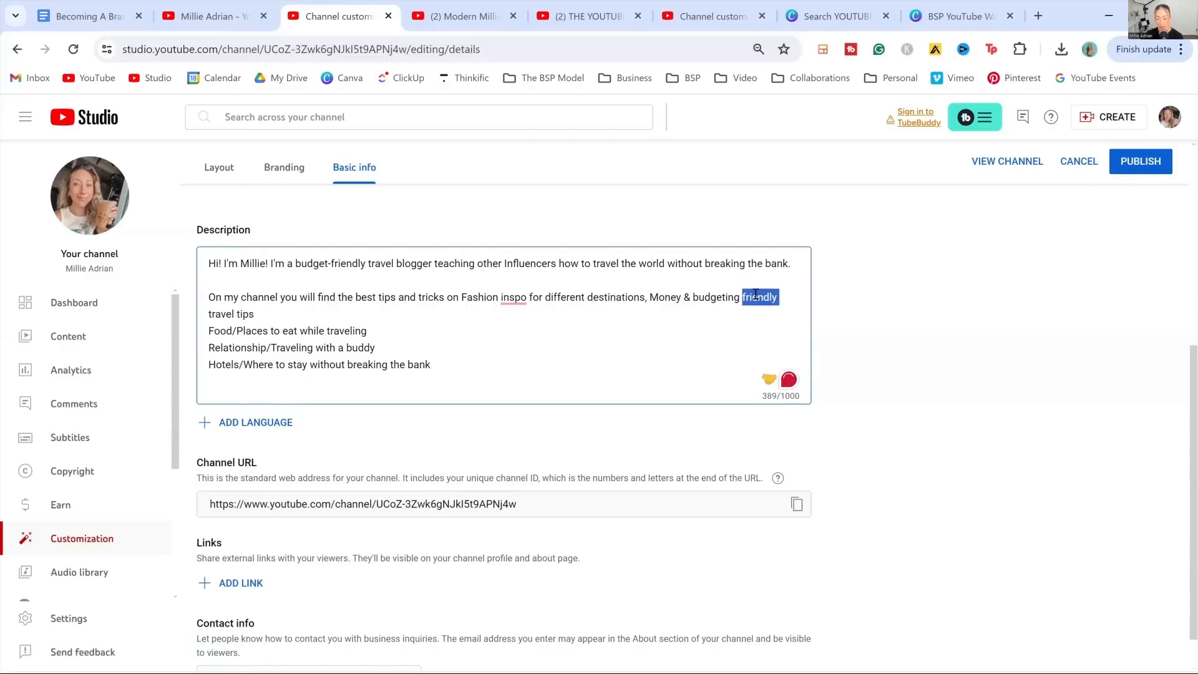
key(BackSpace)
text(,)
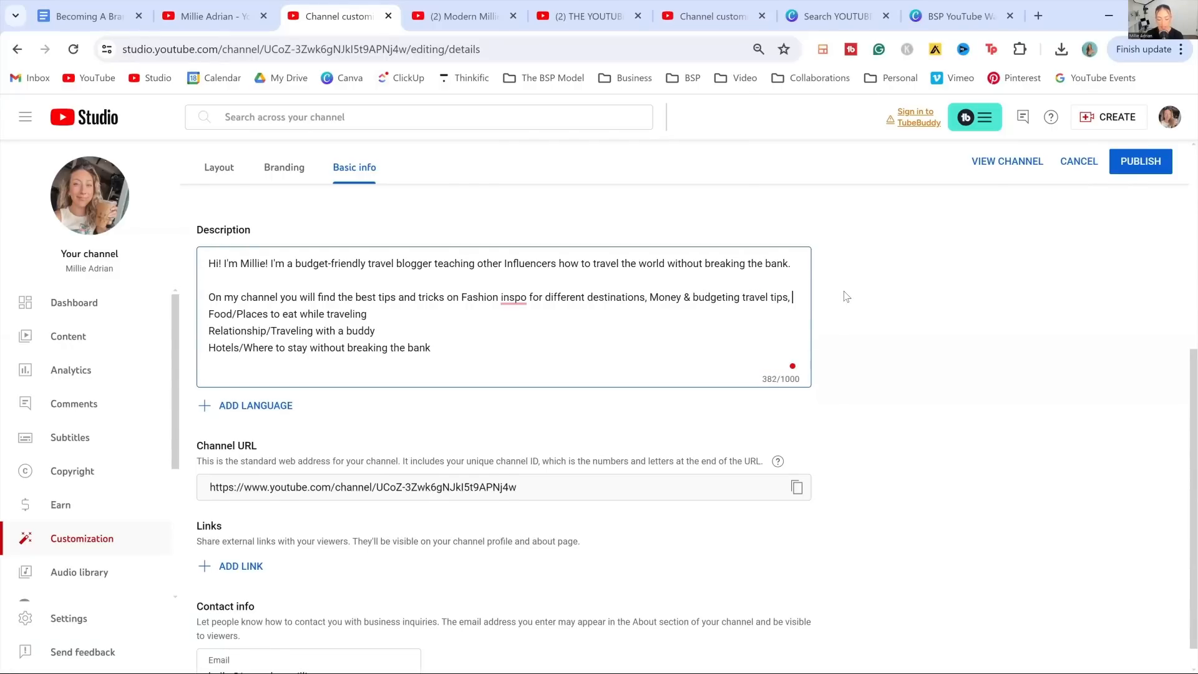
double_click(777, 297)
text(hacks,)
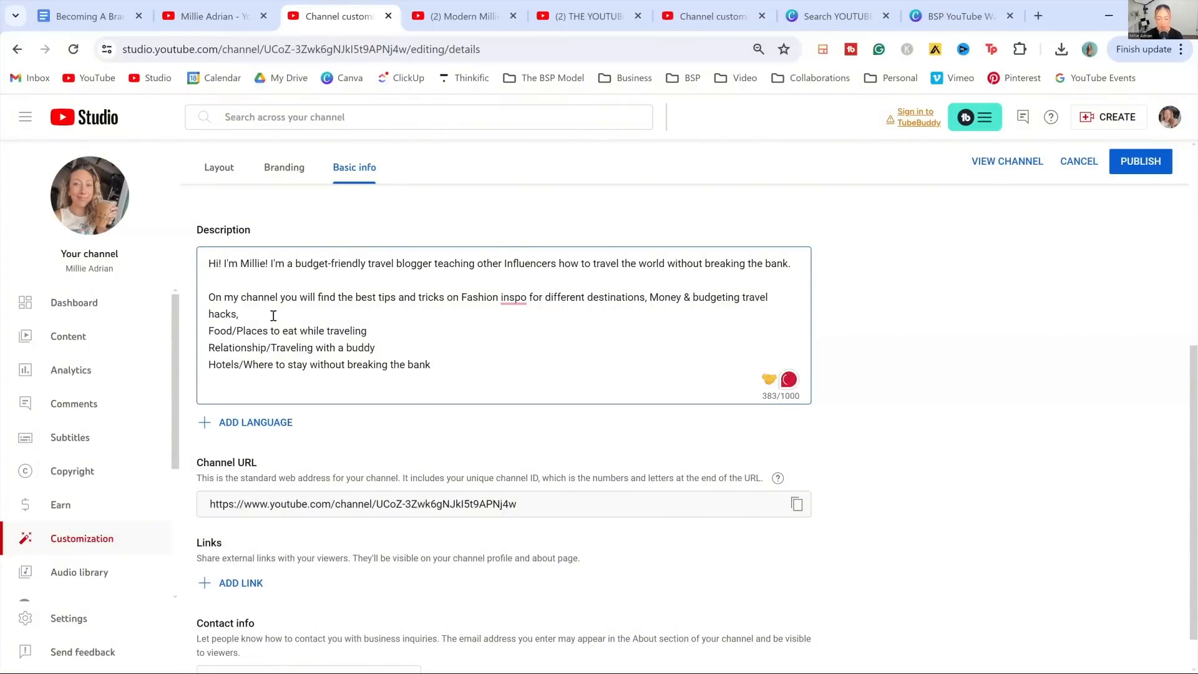
- Join the food topic to the sentence and reword it as "the best food places to eat while traveling"
key(Delete)
text(the best)
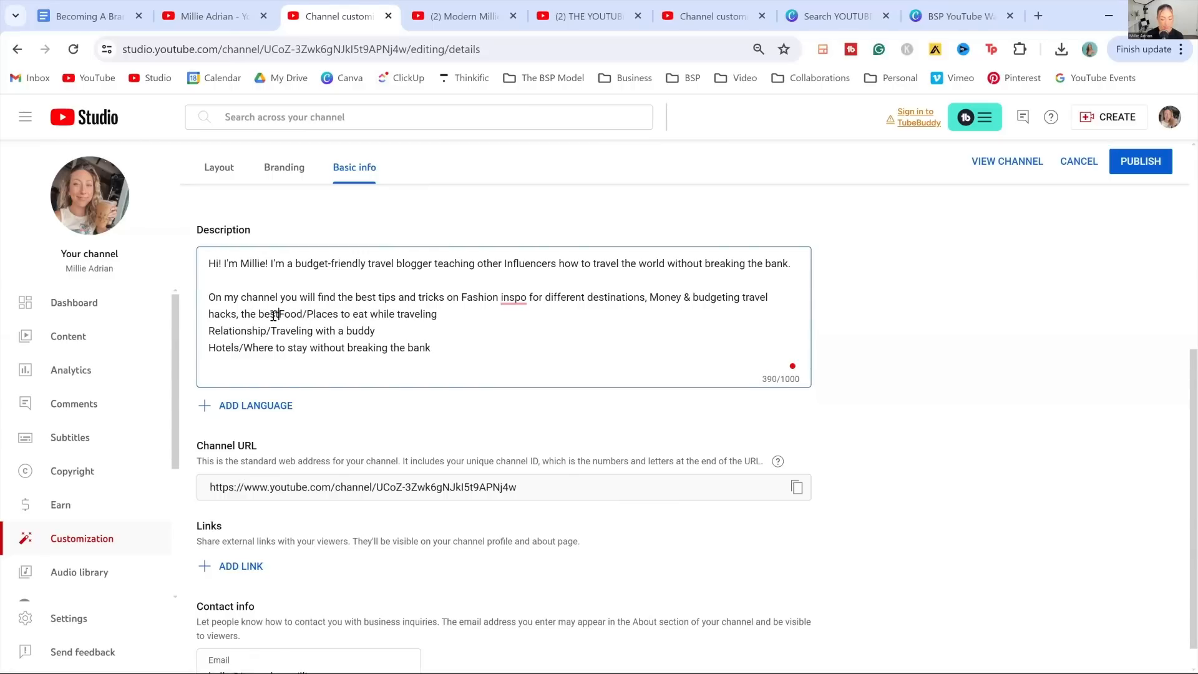
key(Delete)
text(f)
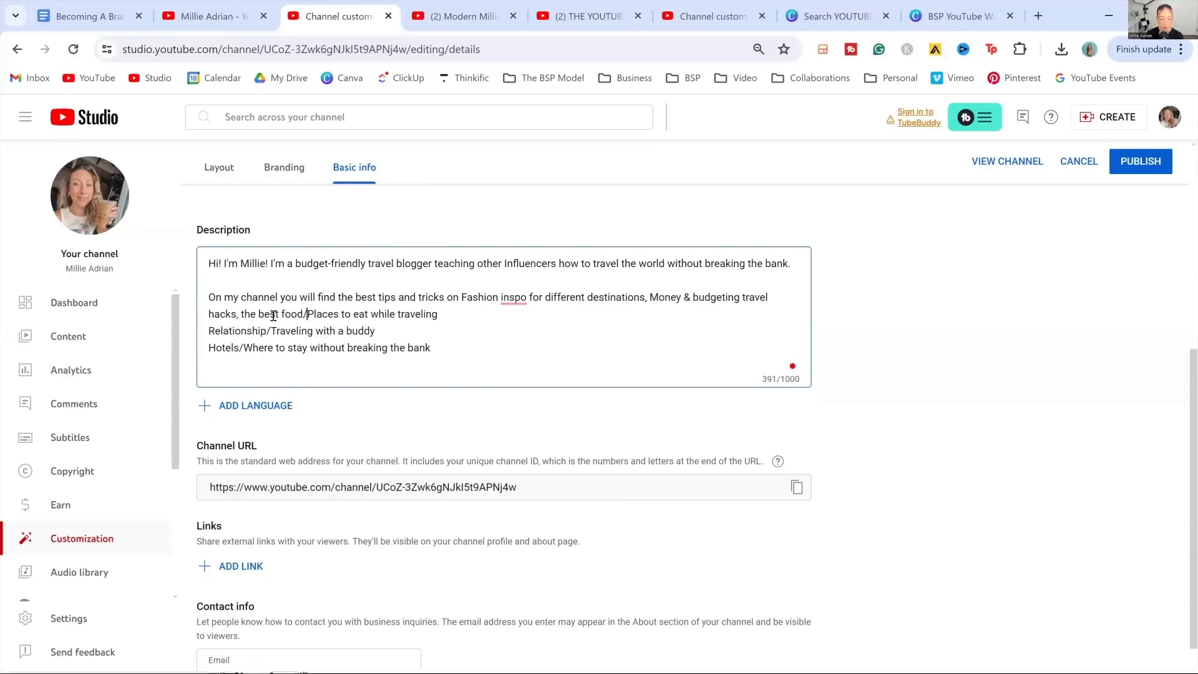
key(BackSpace)
key(Delete)
text(p)
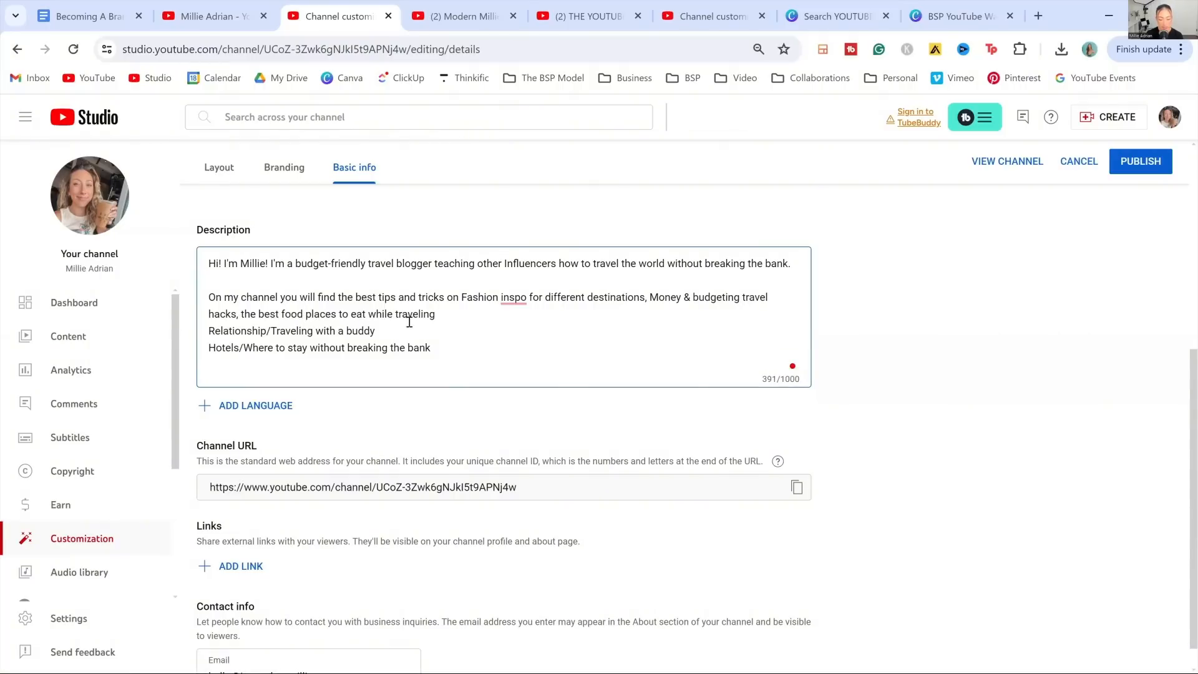
- Join the relationship and hotels topics onto the same sentence, separating them with commas
key(Delete)
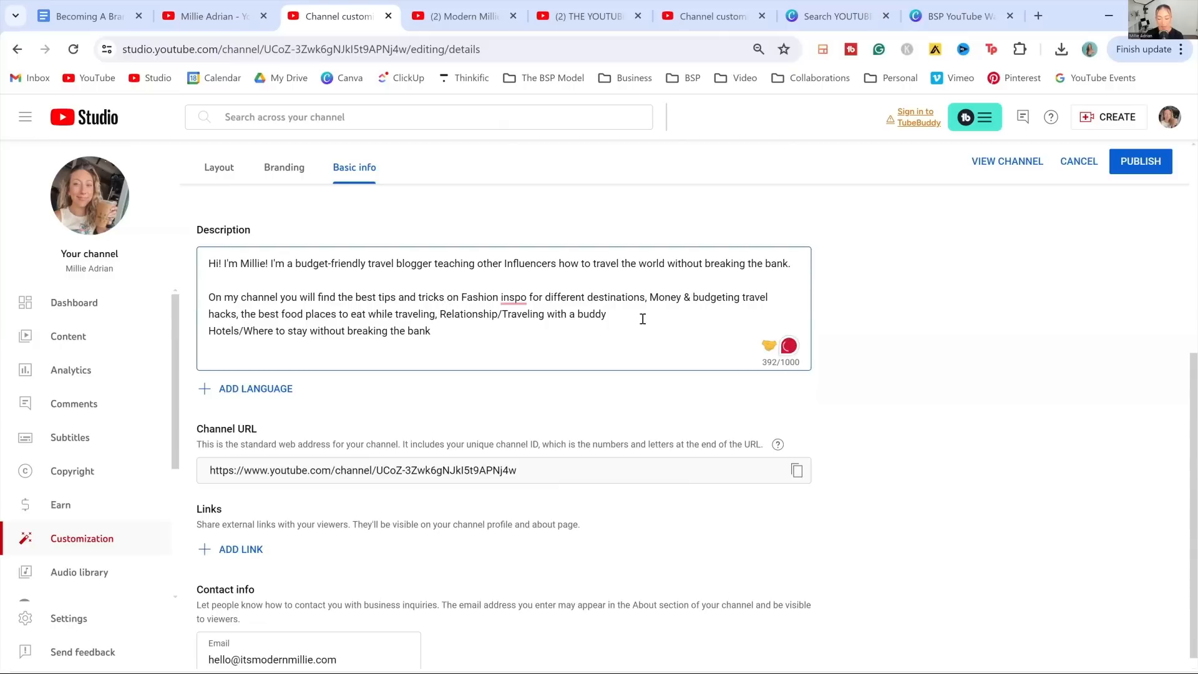
key(Delete)
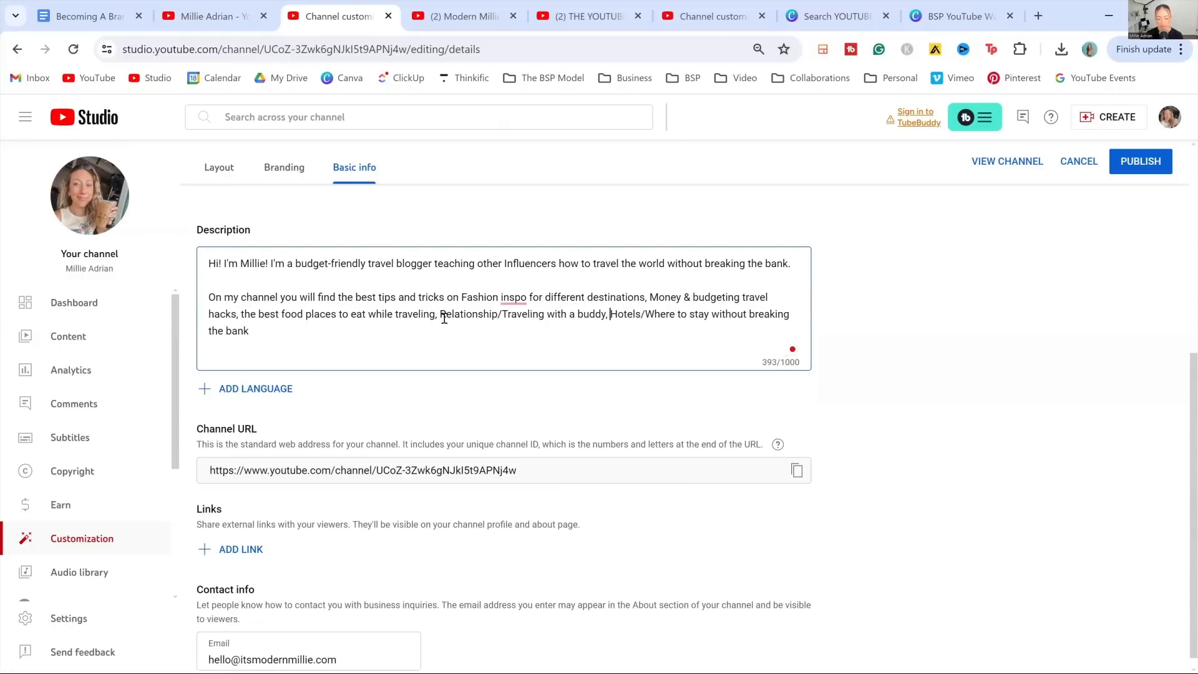
- End the description's topic sentence with a period and add a blank line below it
click(330, 332)
text(.)
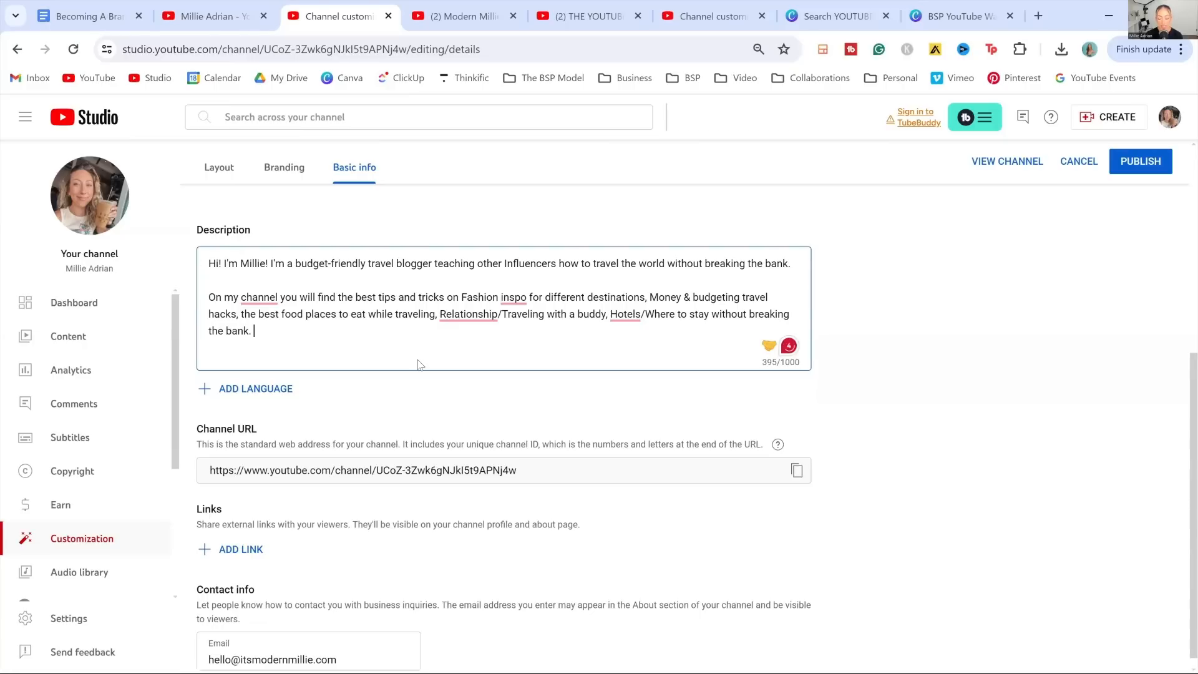
key(Return)
key(Return)
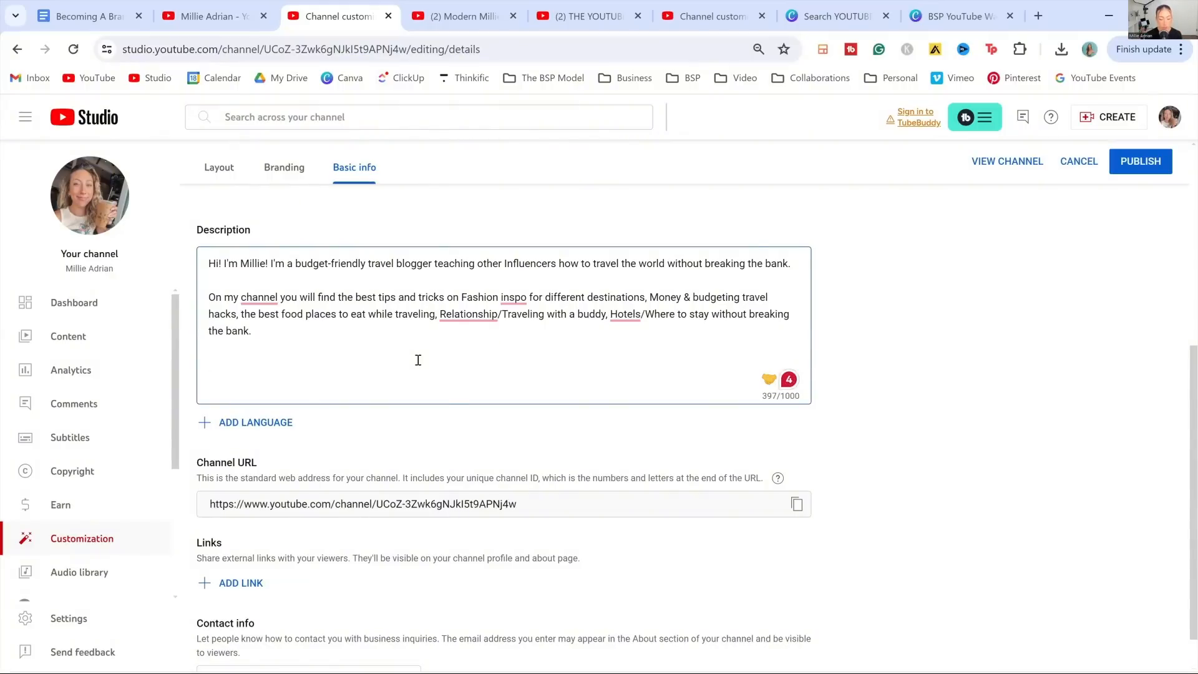
- Highlight the standard web address under Channel URL, then clear the selection
scroll(275, 340, down, 1)
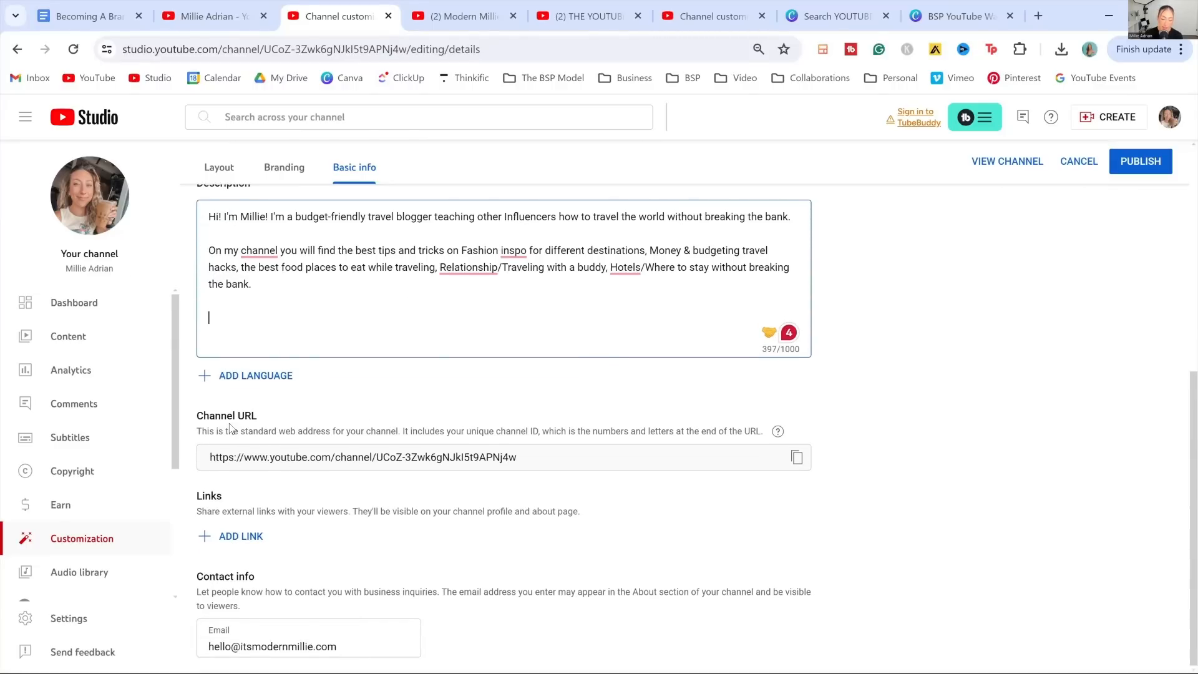
click(424, 453)
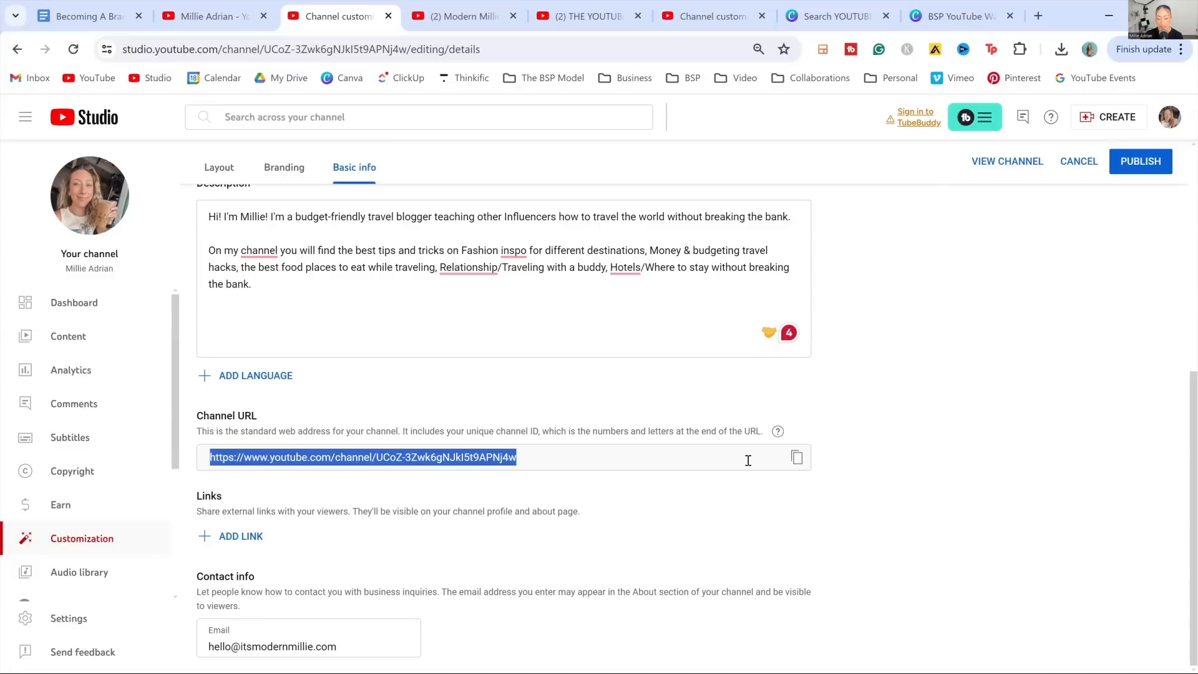
click(317, 453)
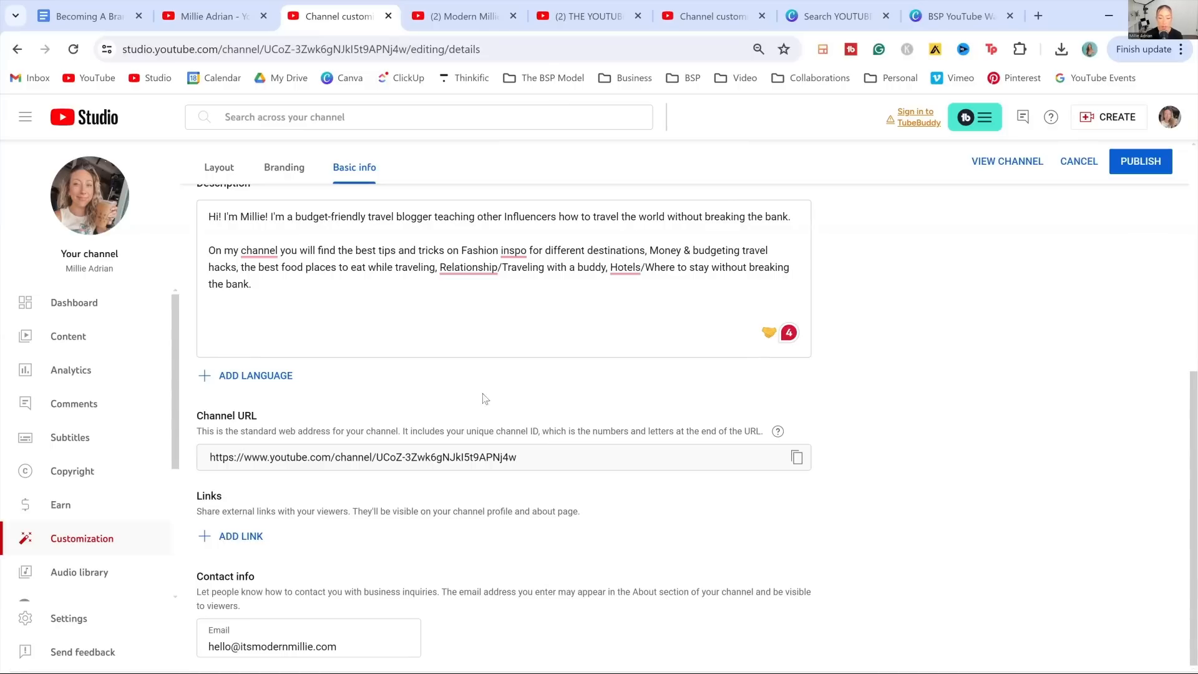
- Switch to the Modern Millie channel's customization page and examine the external link titles and URLs in its basic info
click(489, 18)
click(691, 23)
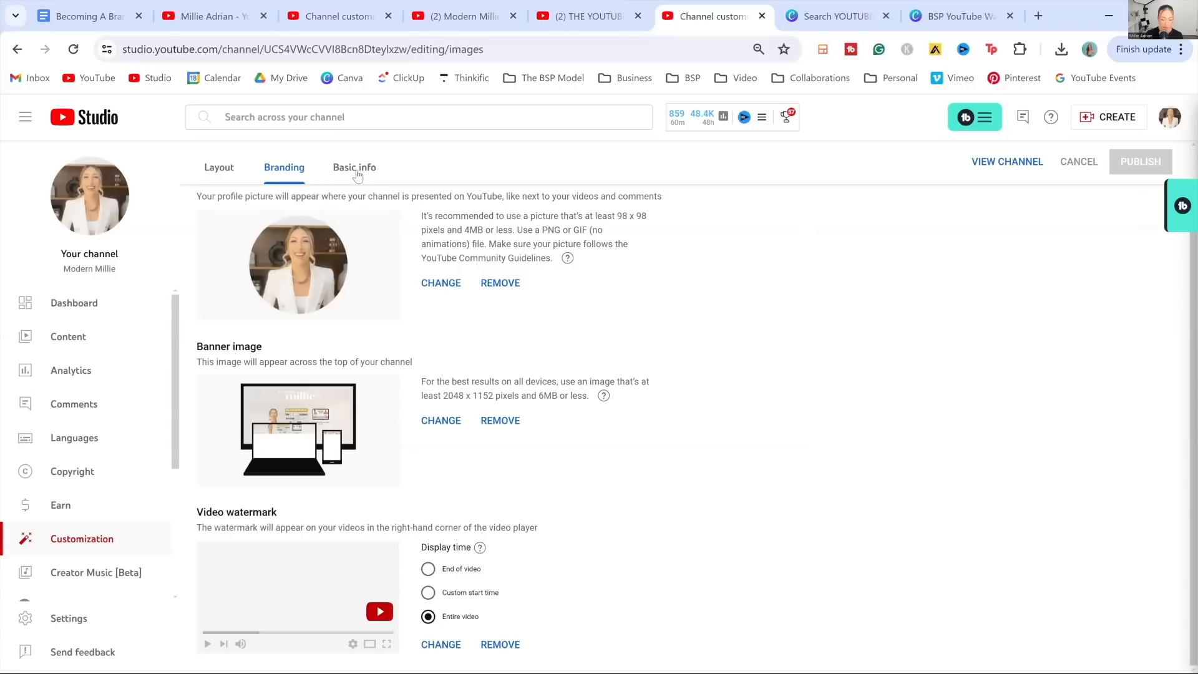
click(355, 167)
scroll(340, 294, down, 4)
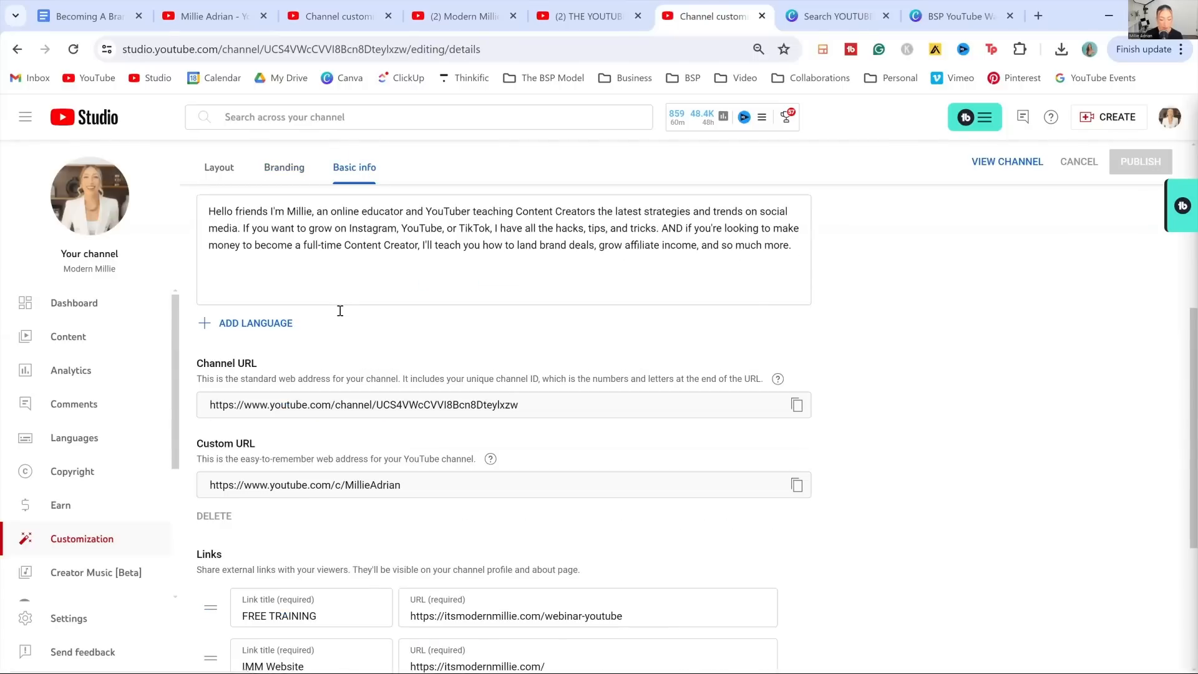
scroll(340, 310, down, 4)
drag(244, 354, 318, 353)
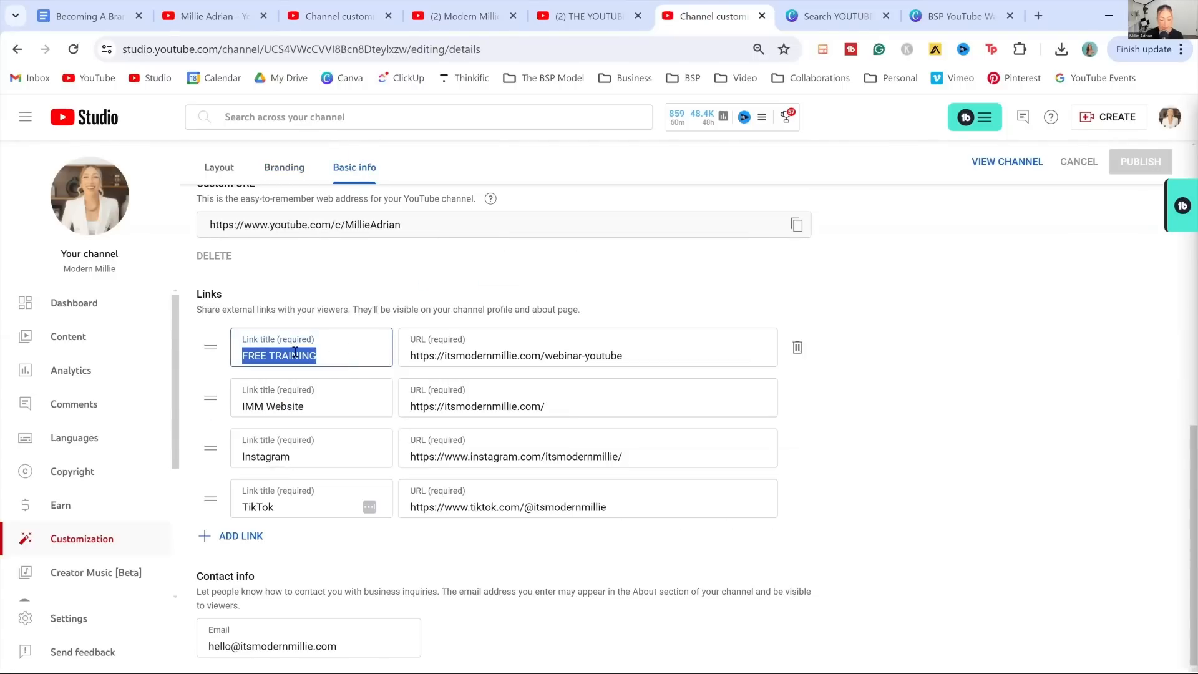
triple_click(590, 357)
click(303, 409)
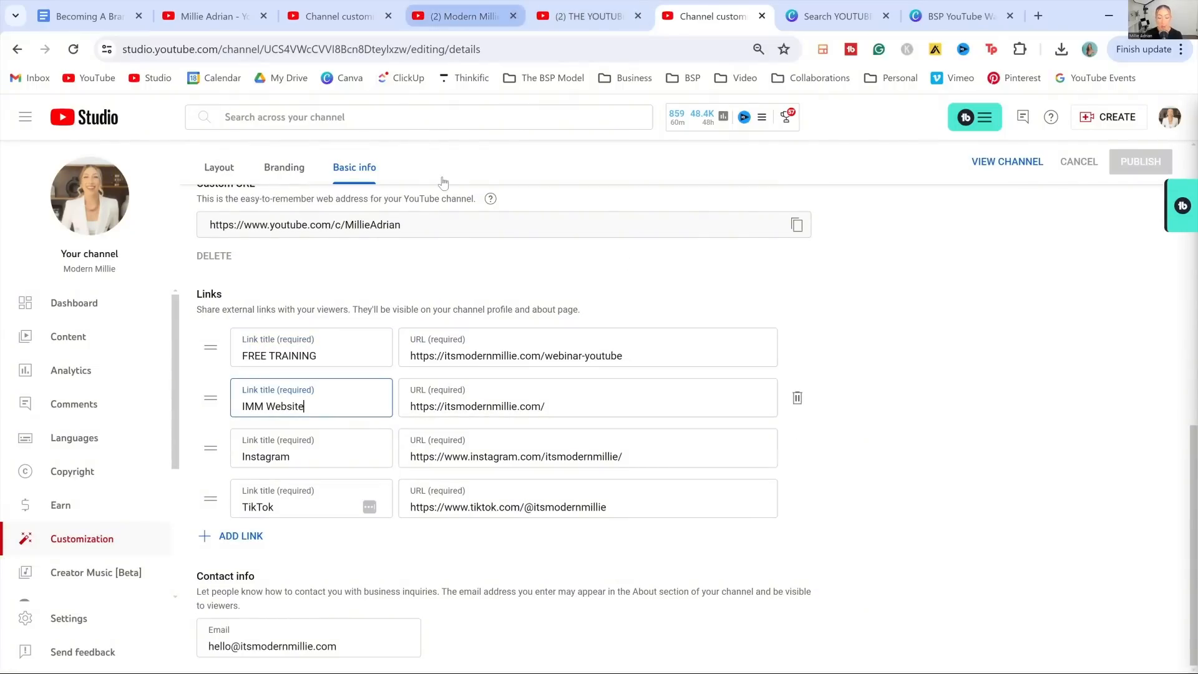
- View the public Modern Millie channel page and examine how the description and links appear in its About details
click(460, 16)
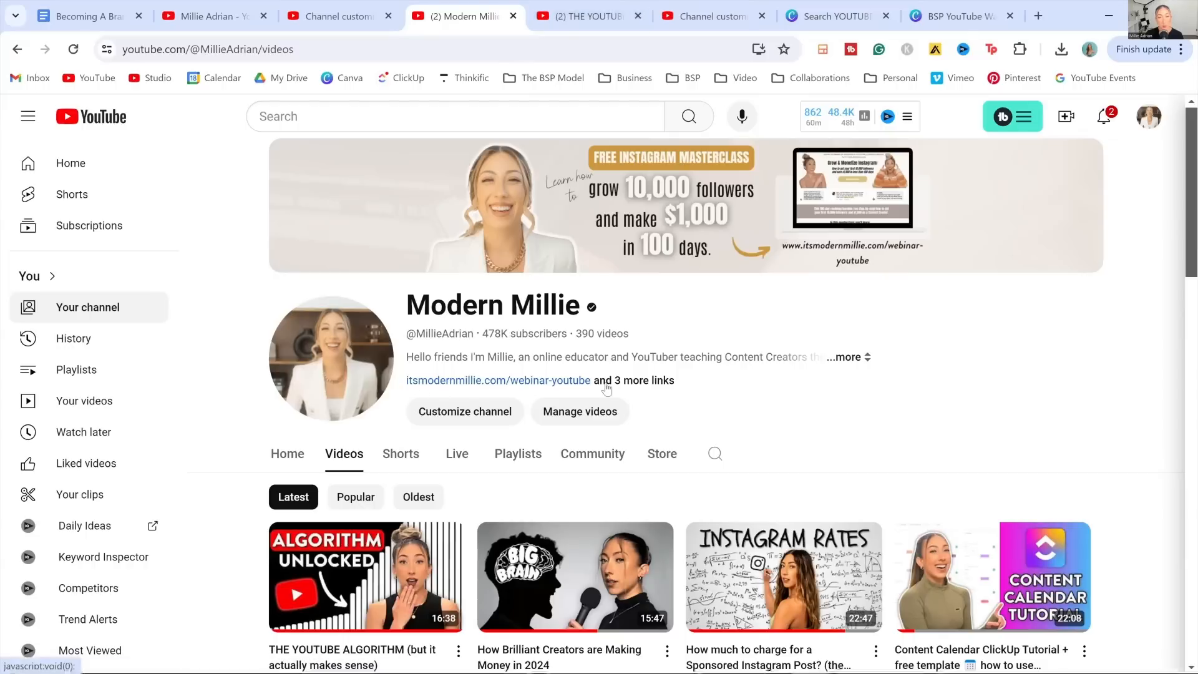
click(648, 381)
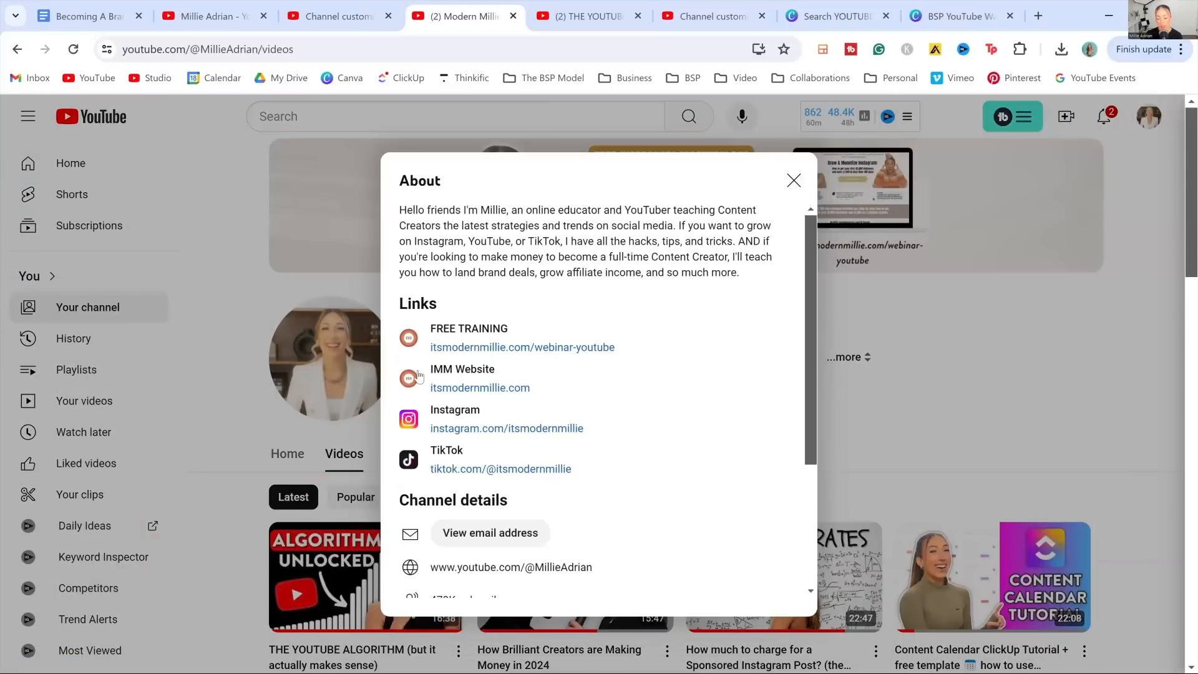
key(Escape)
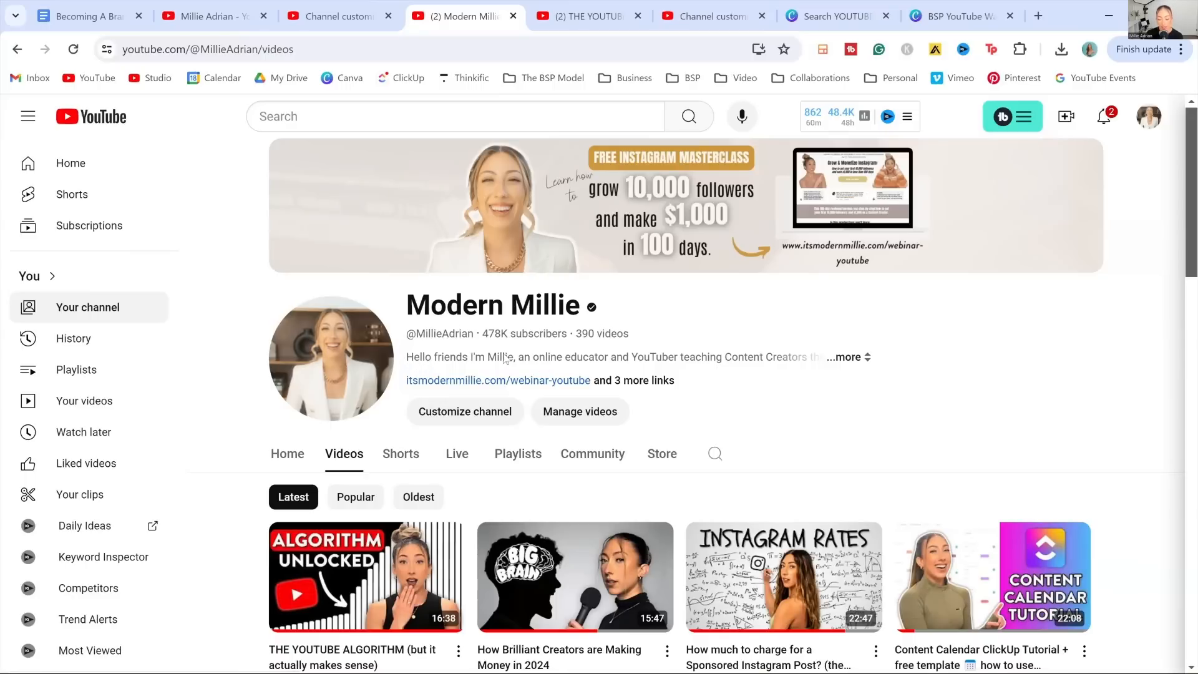
click(414, 361)
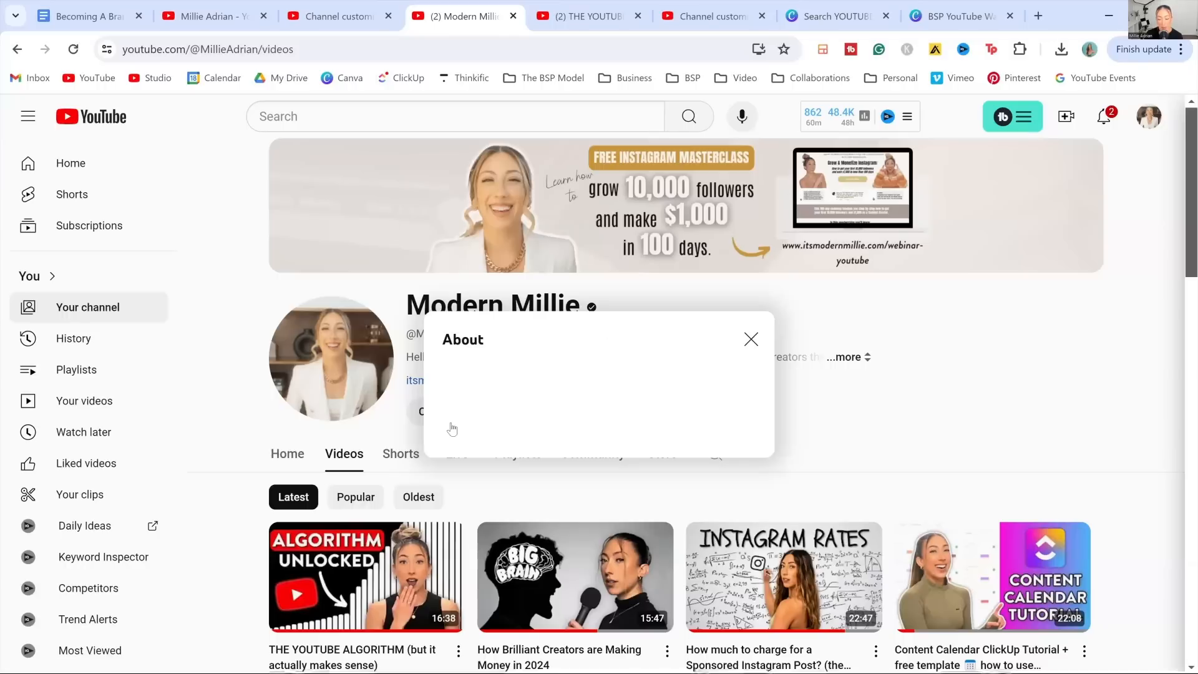
click(415, 380)
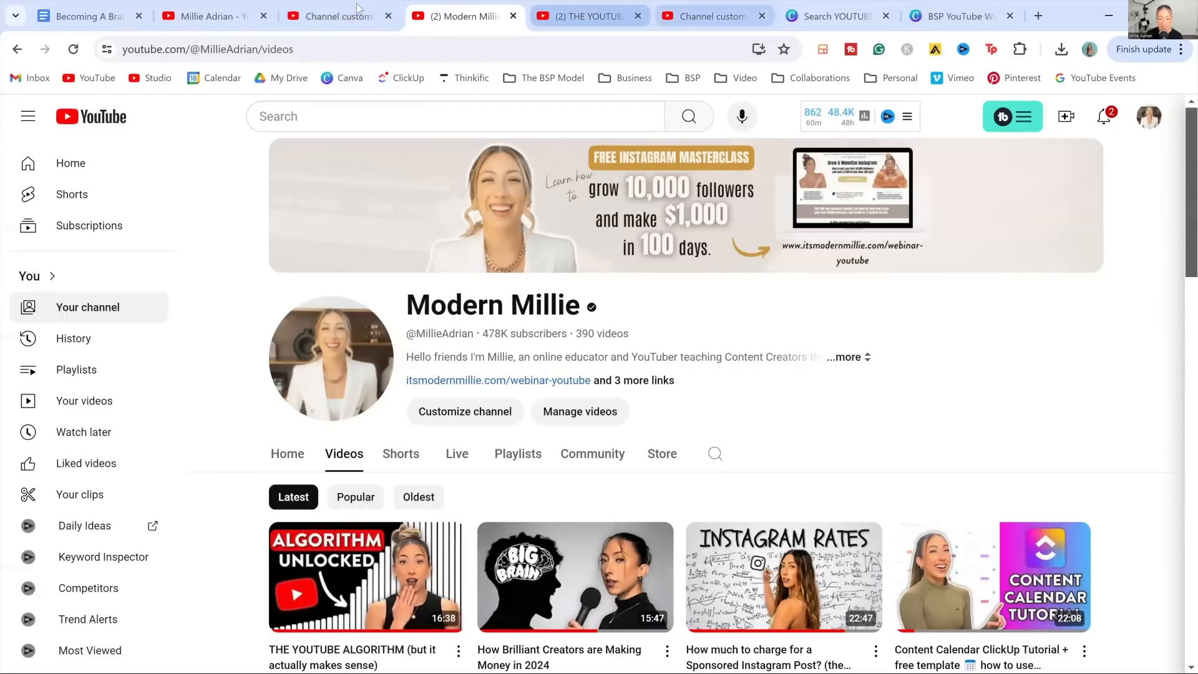
- Return to the first channel's basic info and insert "Tree travel guide to Hawaii! Download now! " at the start of the description
click(340, 16)
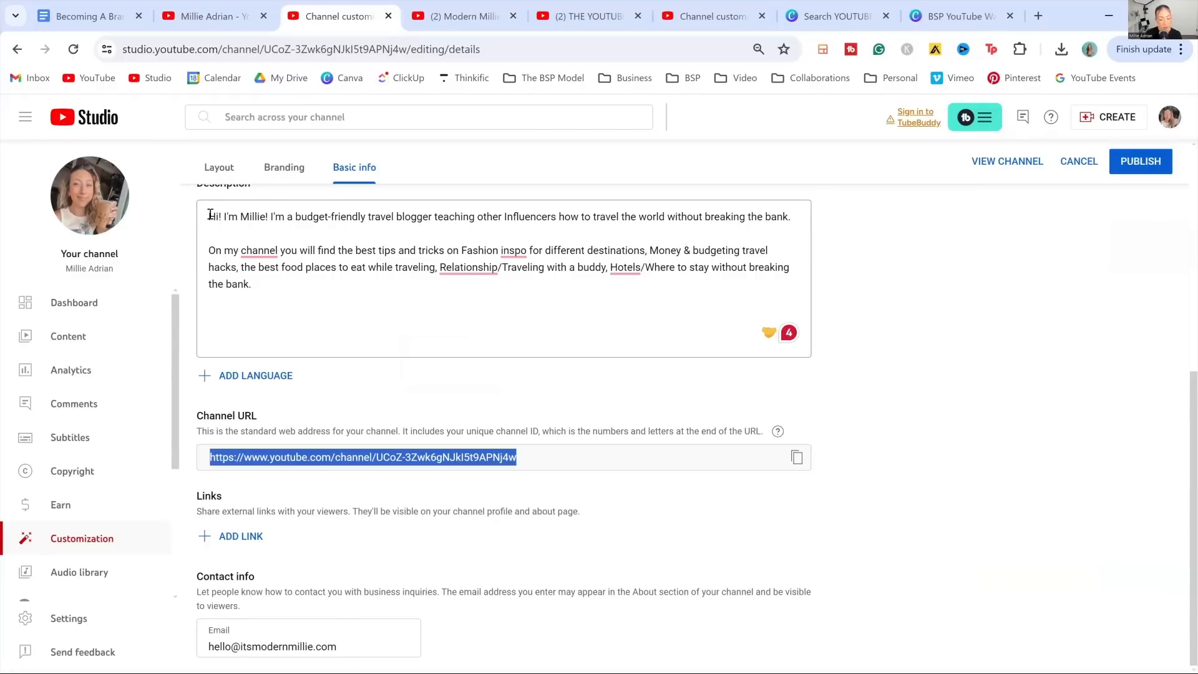
click(290, 216)
text(Tree )
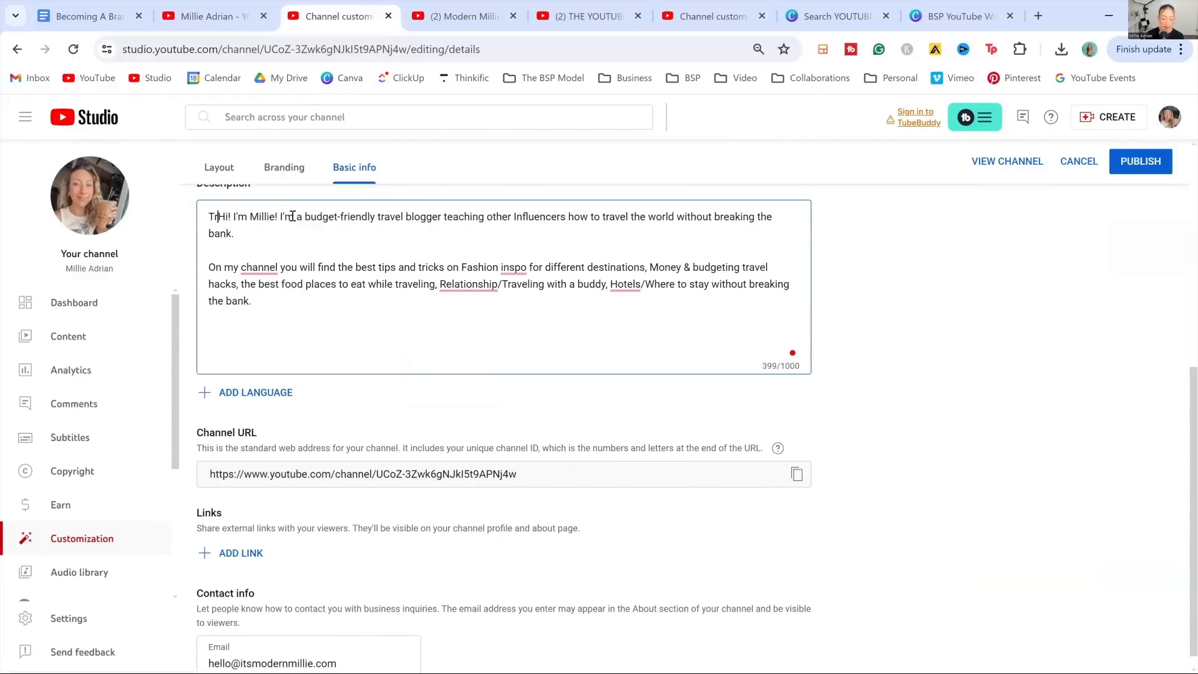
text(travel guid)
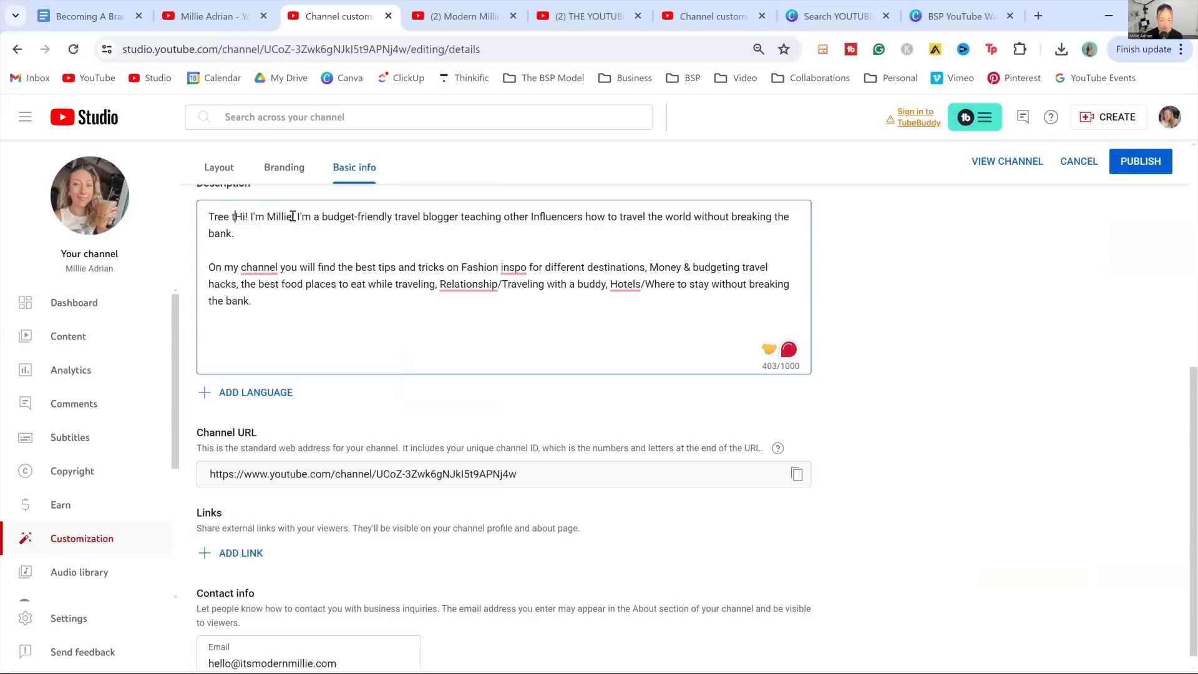
text(e to H)
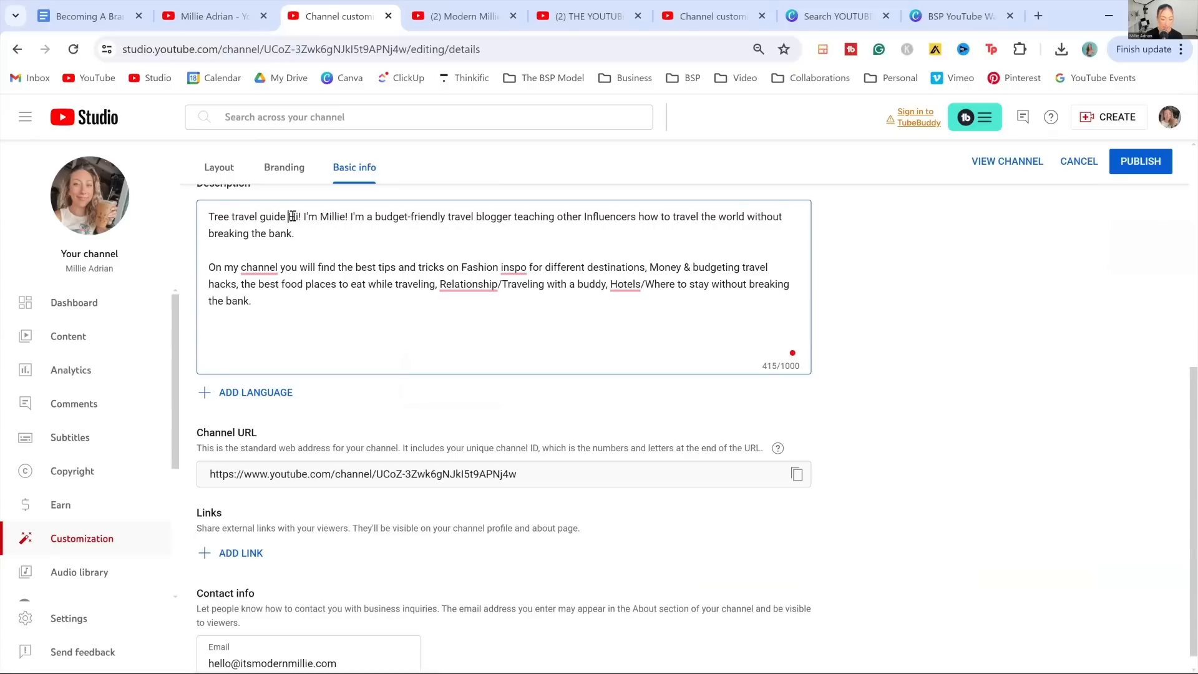
text(awaii! )
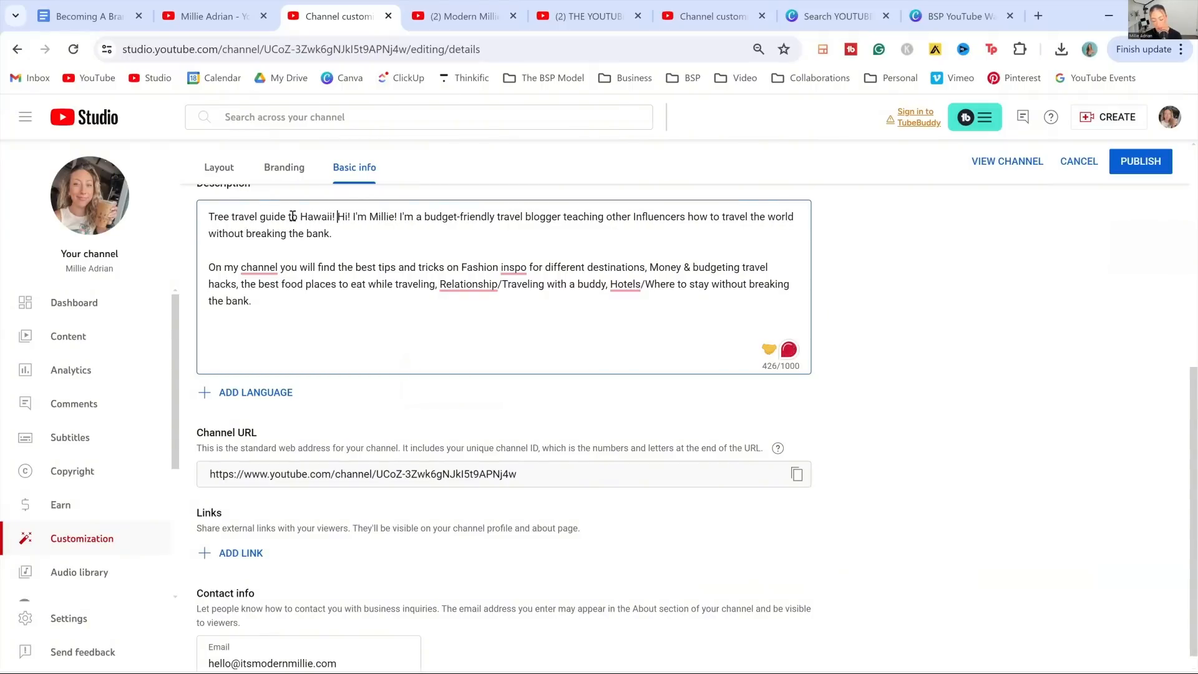
text(Download now)
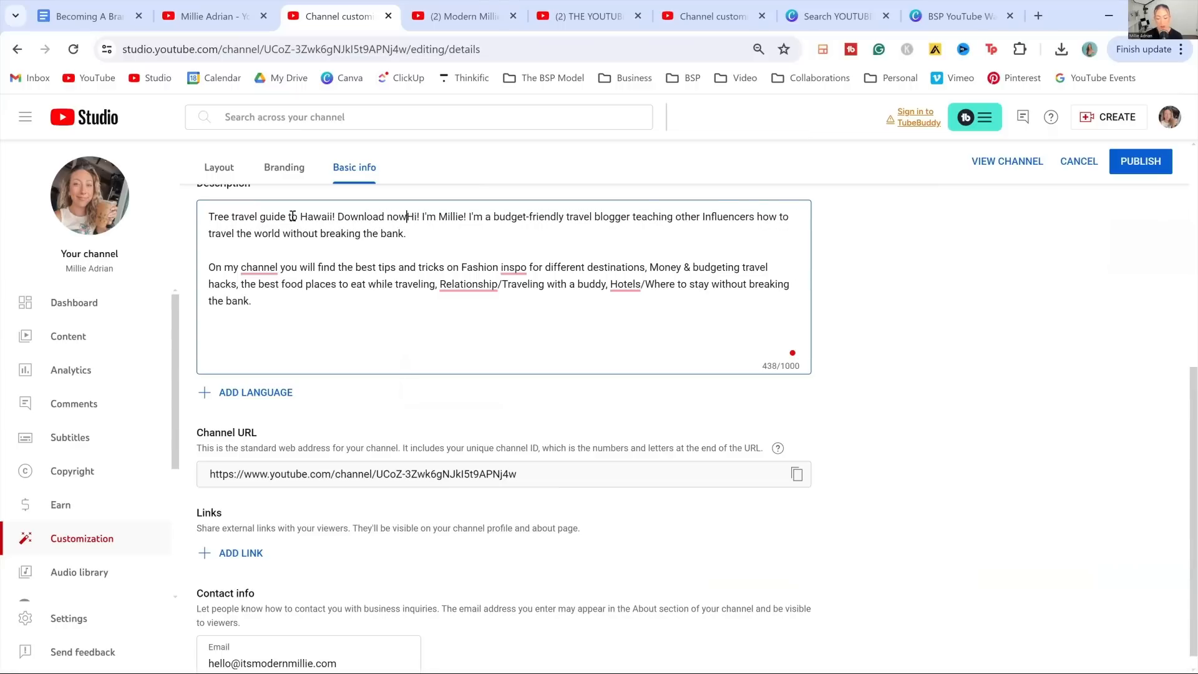
text(!)
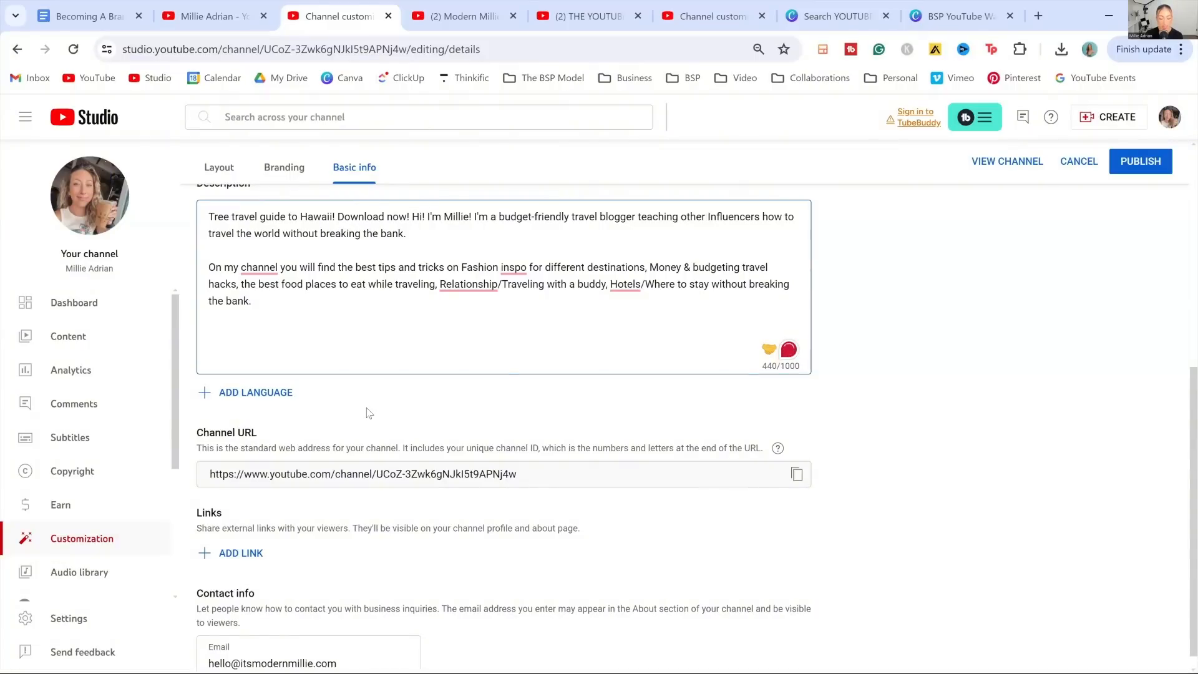
scroll(369, 413, down, 1)
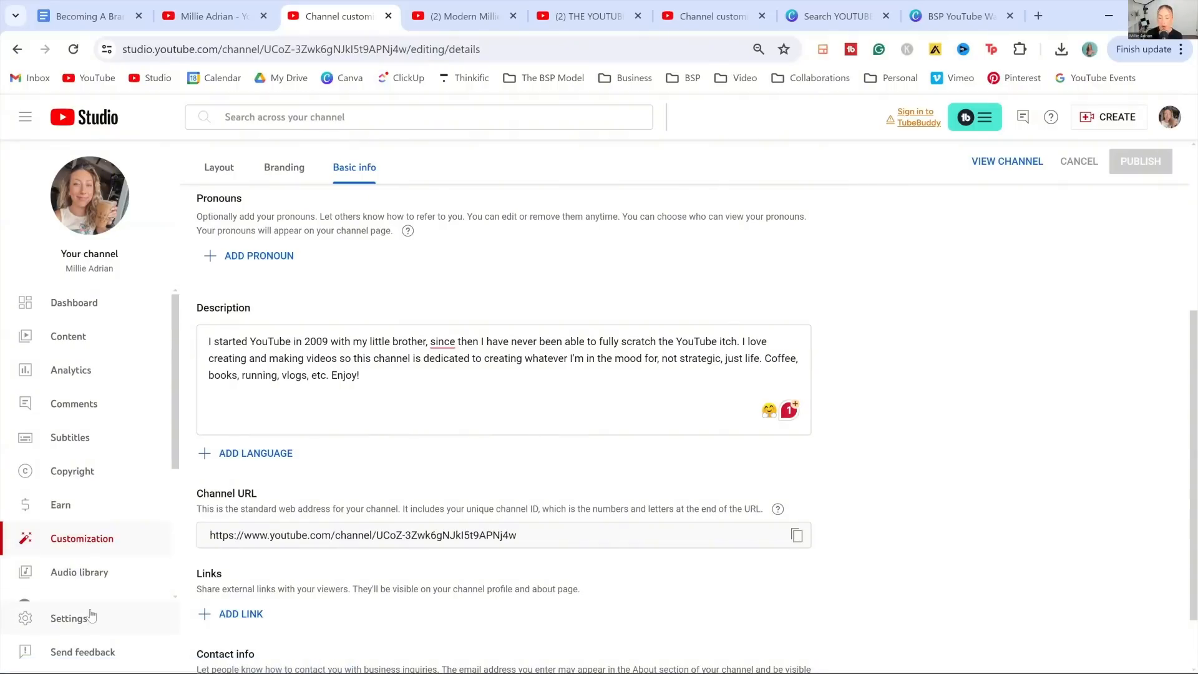
- Review the general and channel basic-info settings, including currency, country of residence and keywords, without changing them
click(53, 619)
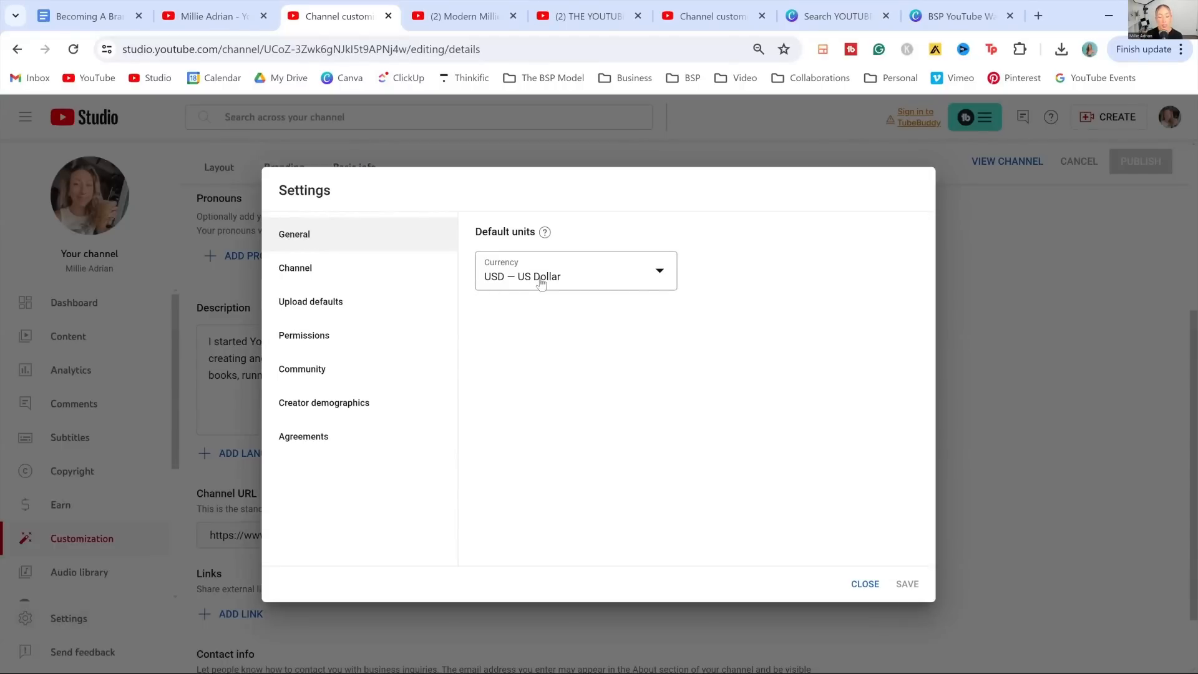
click(303, 272)
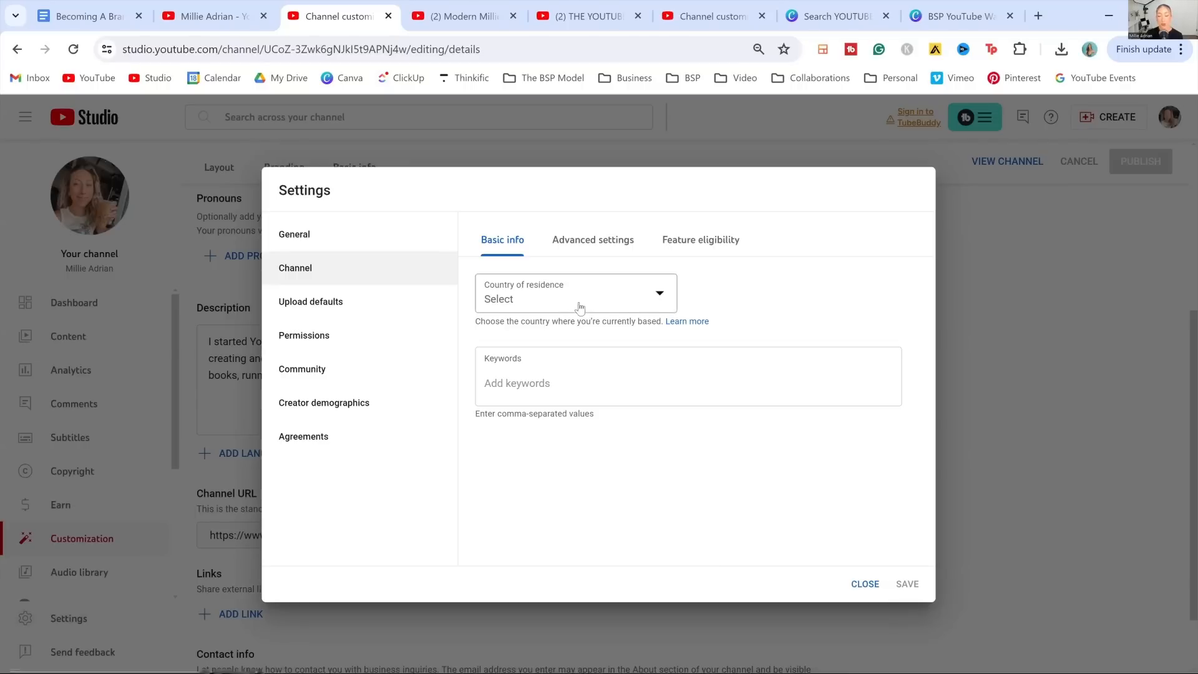
click(865, 584)
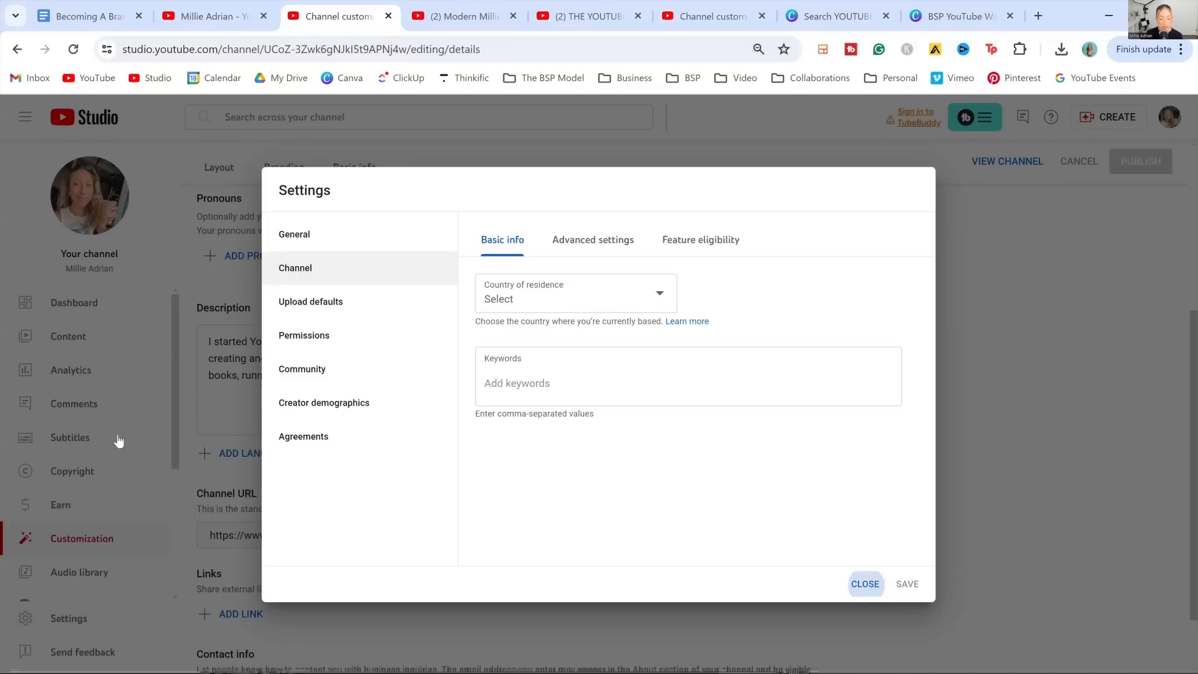
- Check the channel's monetization availability on the Earn page
click(71, 513)
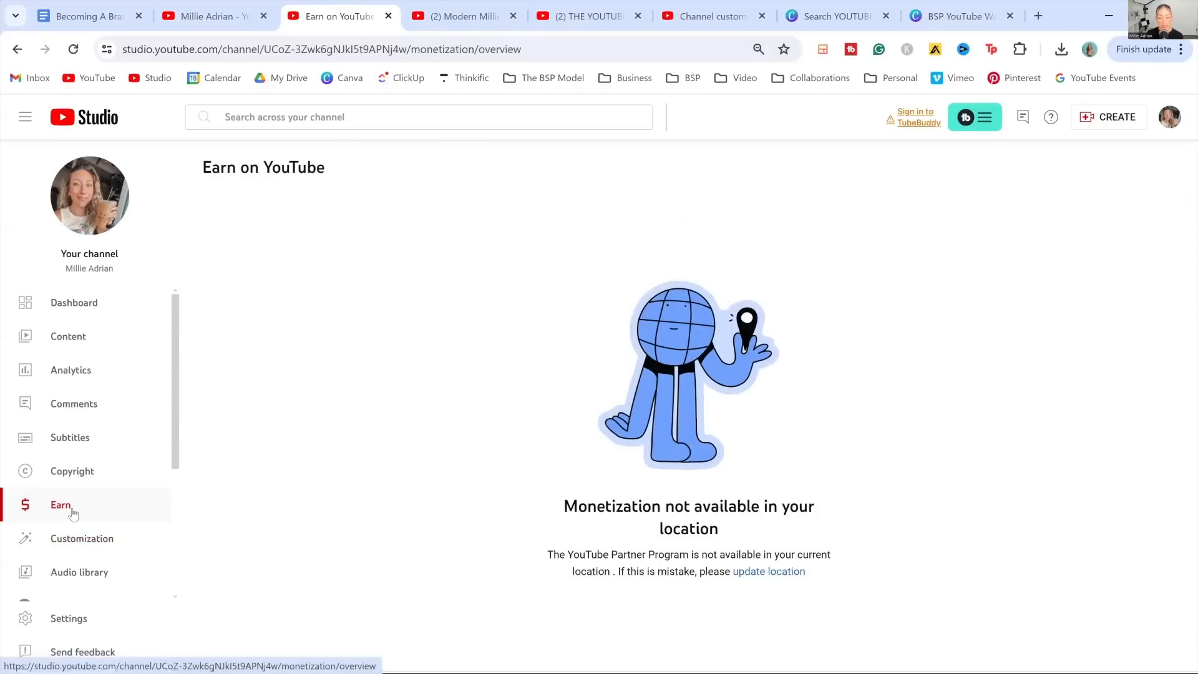
drag(573, 504, 781, 530)
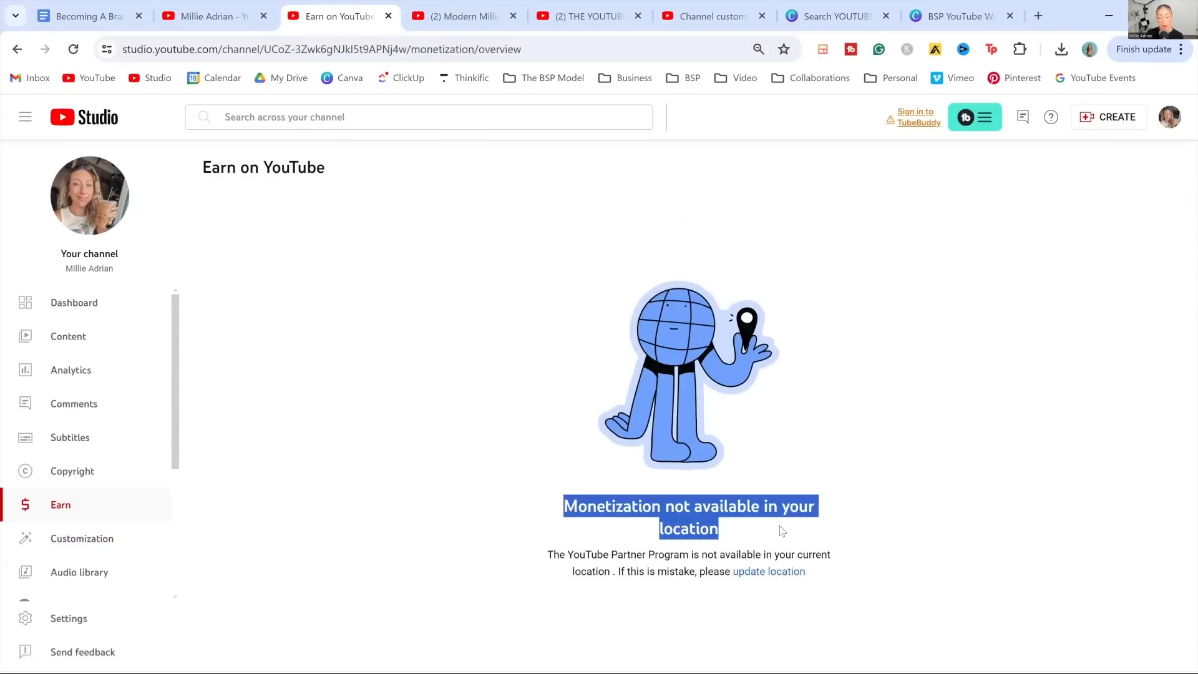
click(743, 531)
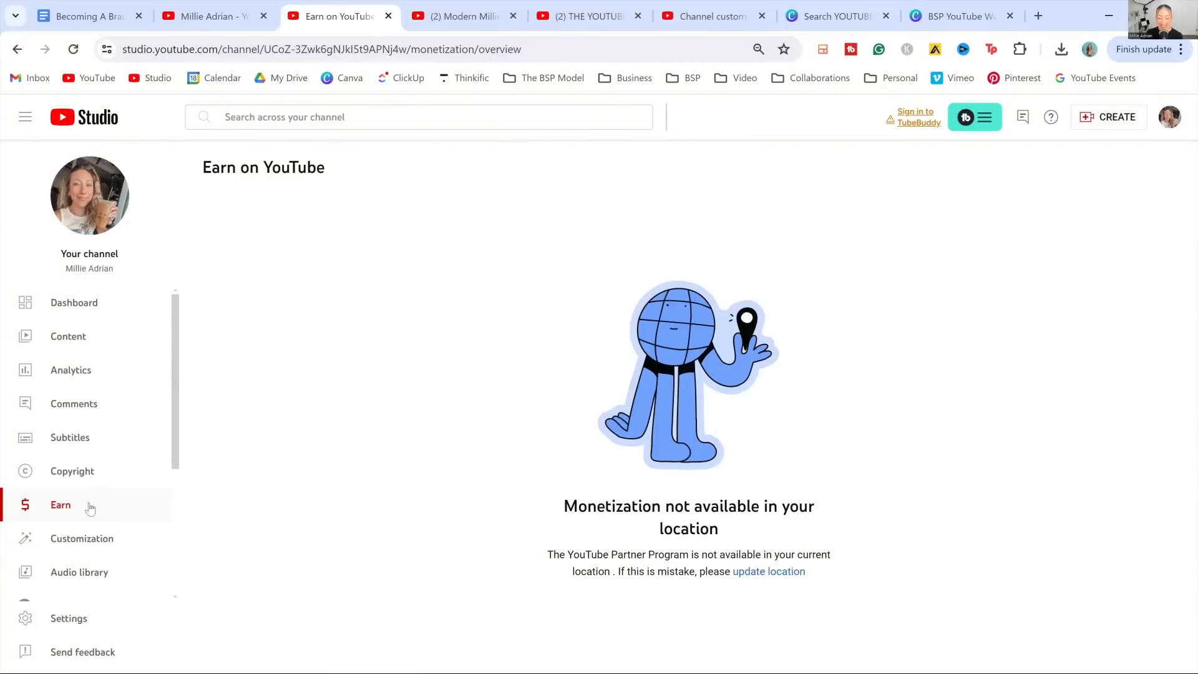
- Set the country of residence to United States in the channel settings and open the keywords for entry
click(64, 615)
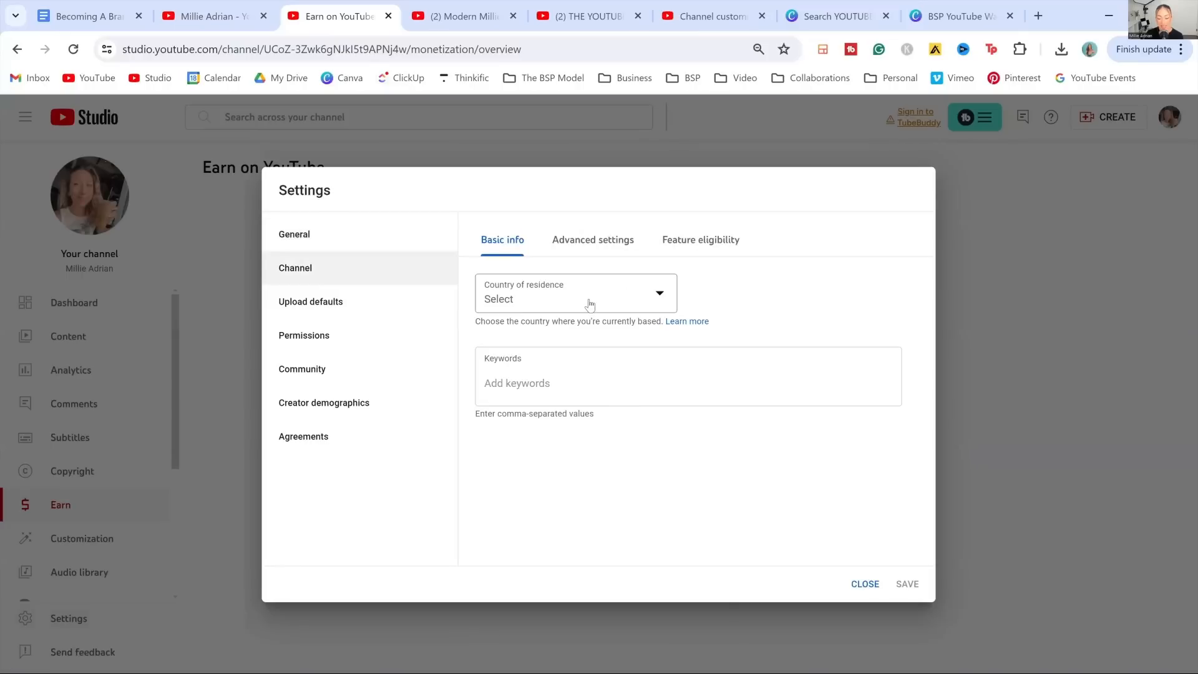
click(580, 307)
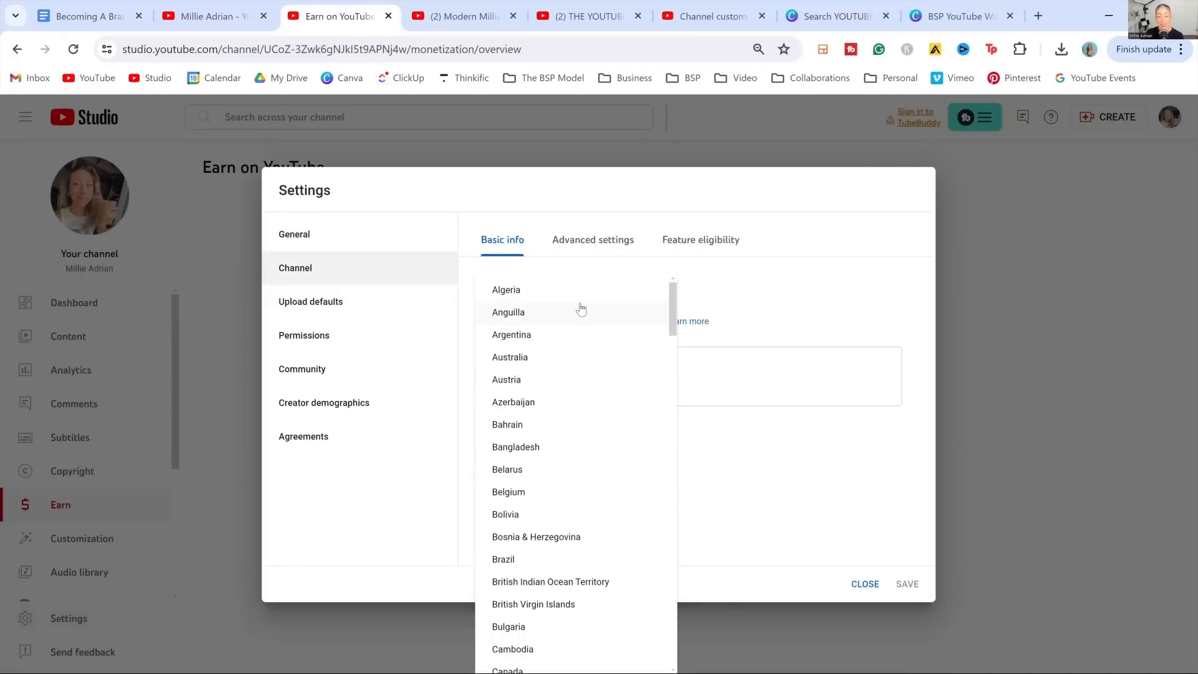
scroll(565, 399, down, 12)
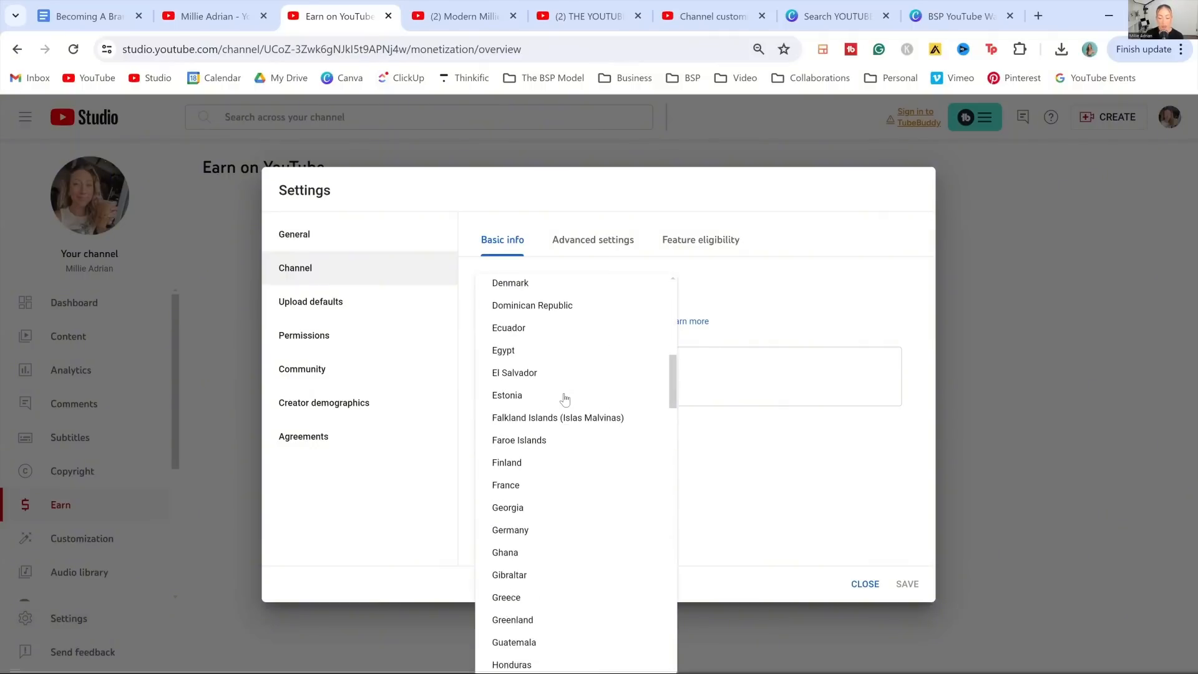
scroll(564, 399, down, 5)
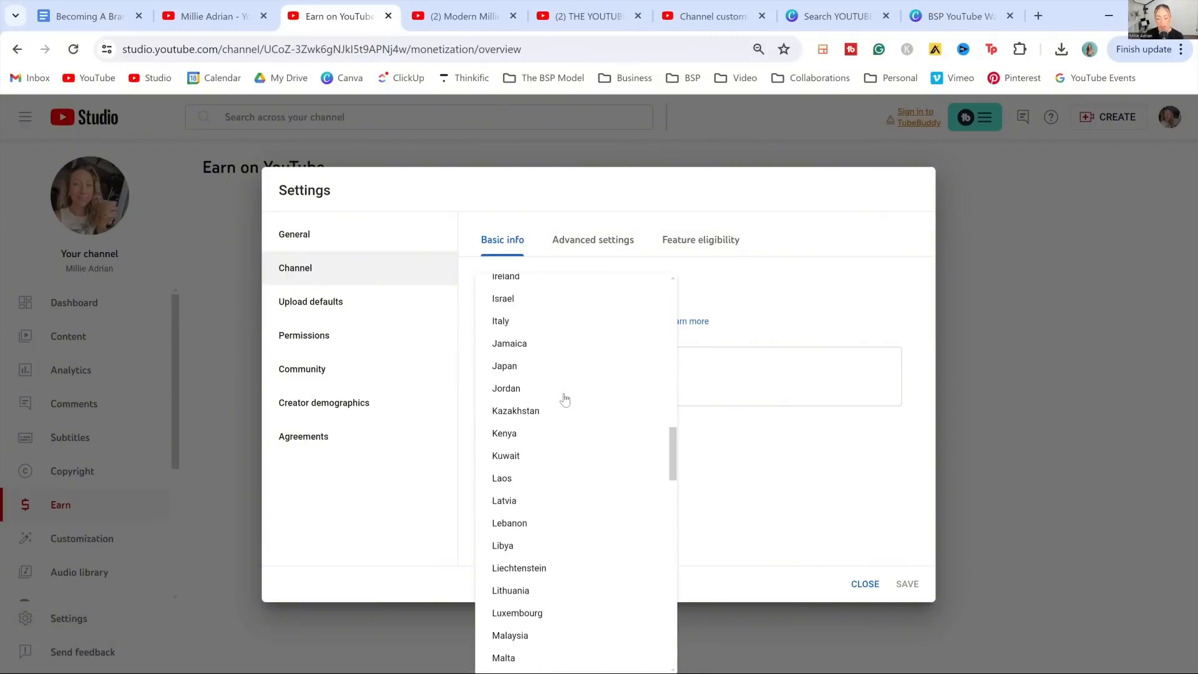
scroll(565, 399, up, 3)
scroll(564, 401, down, 20)
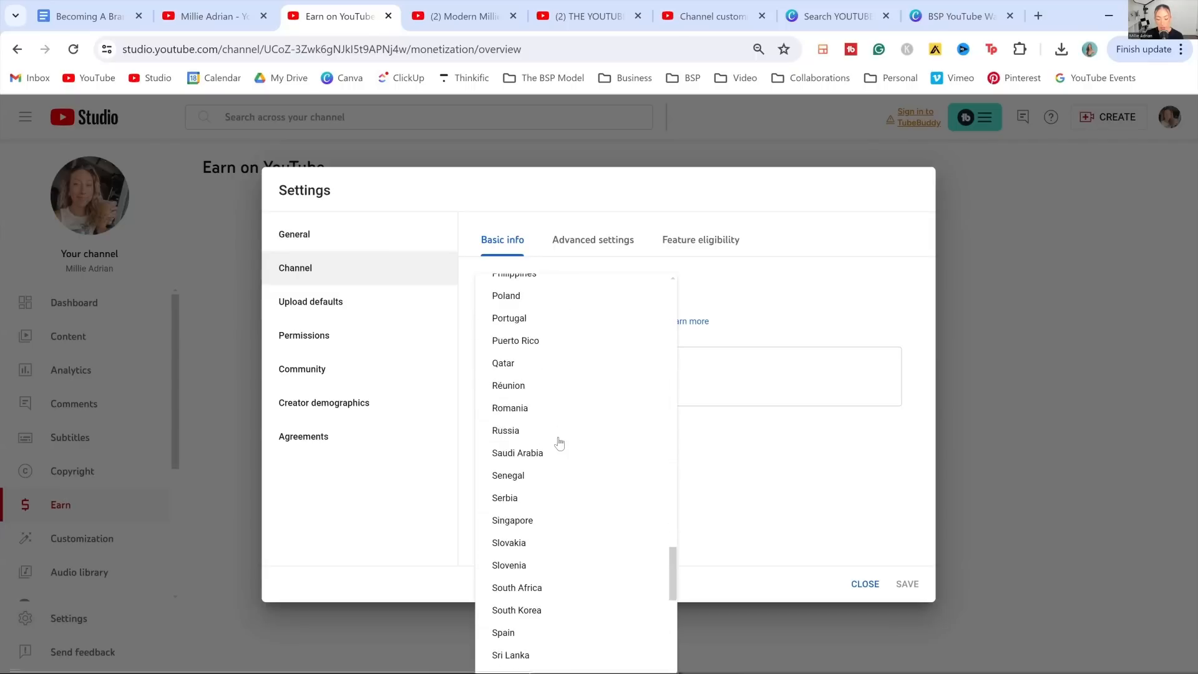
click(540, 498)
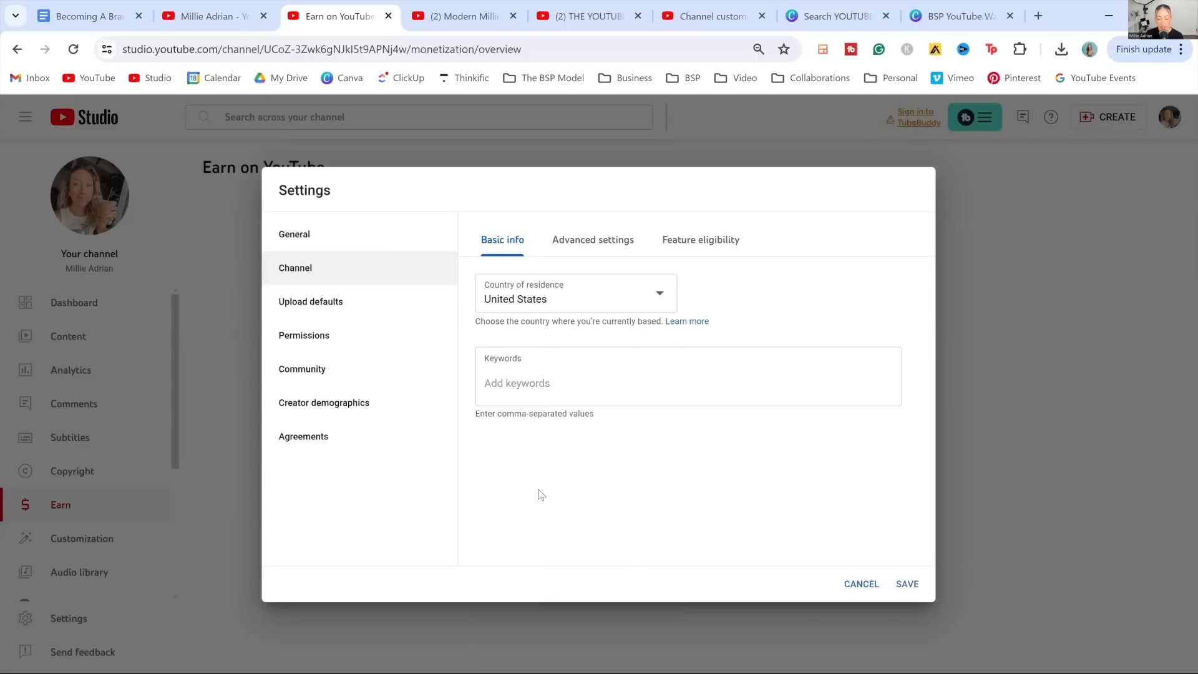
click(577, 387)
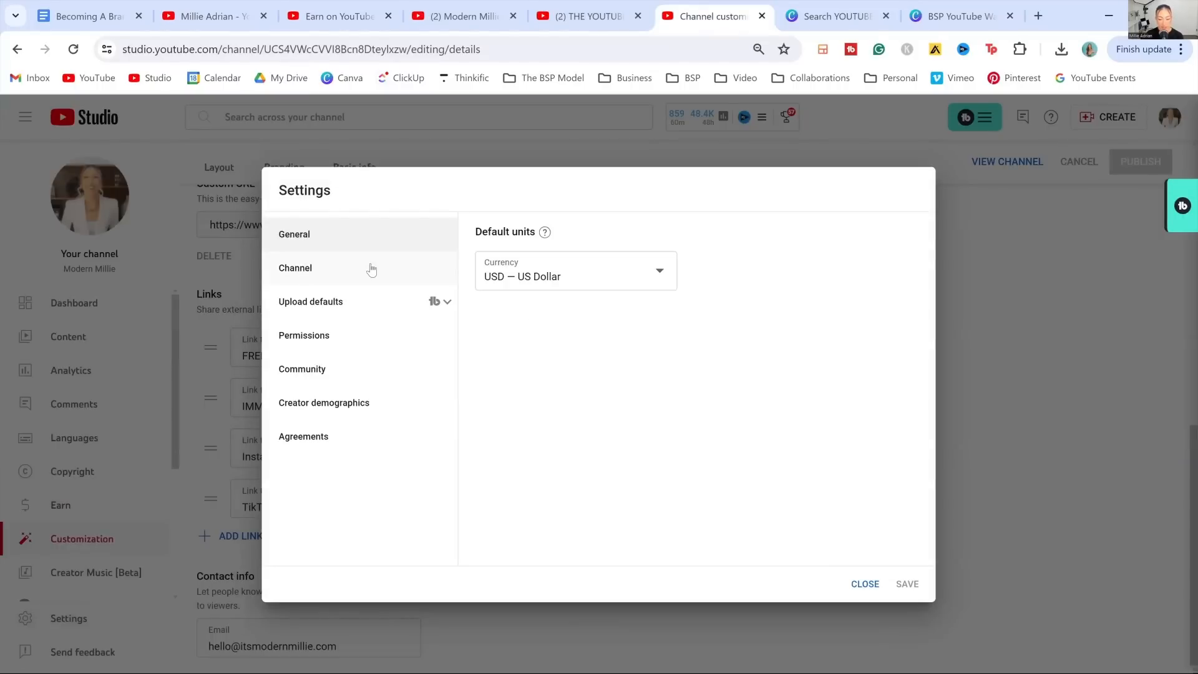
- Review the country of residence and full keyword list in the Modern Millie channel settings
click(312, 268)
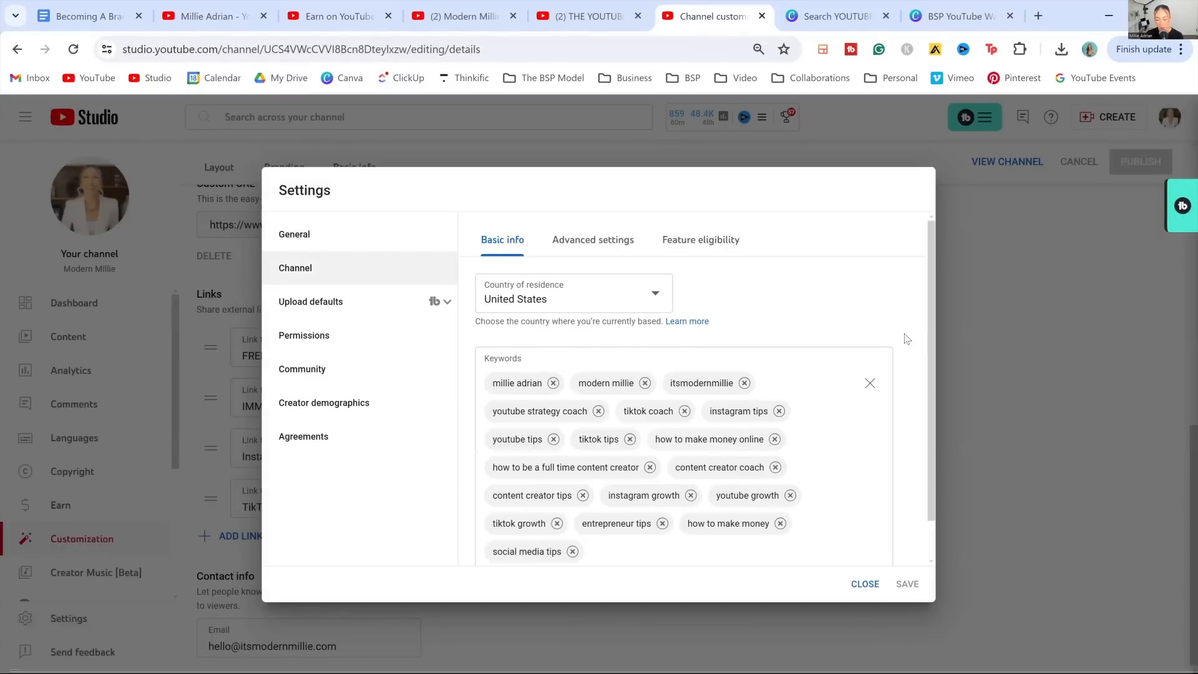
scroll(907, 339, down, 2)
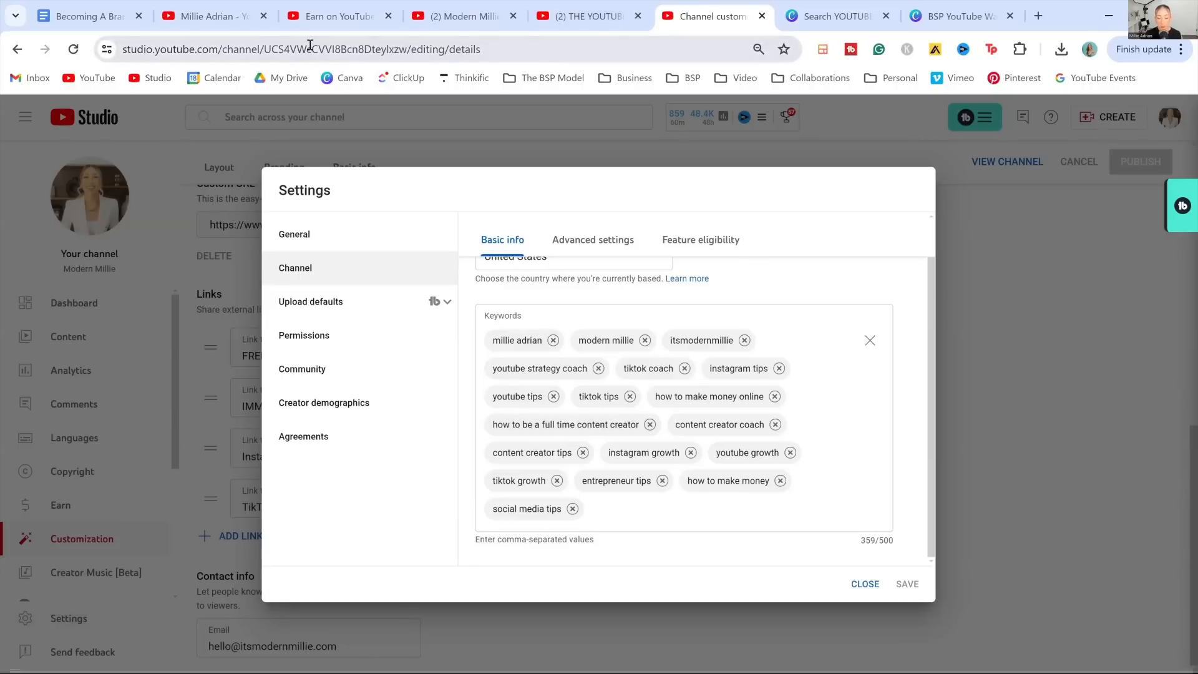
- Switch to the YouTube video page and search for "filmmaker"
click(590, 24)
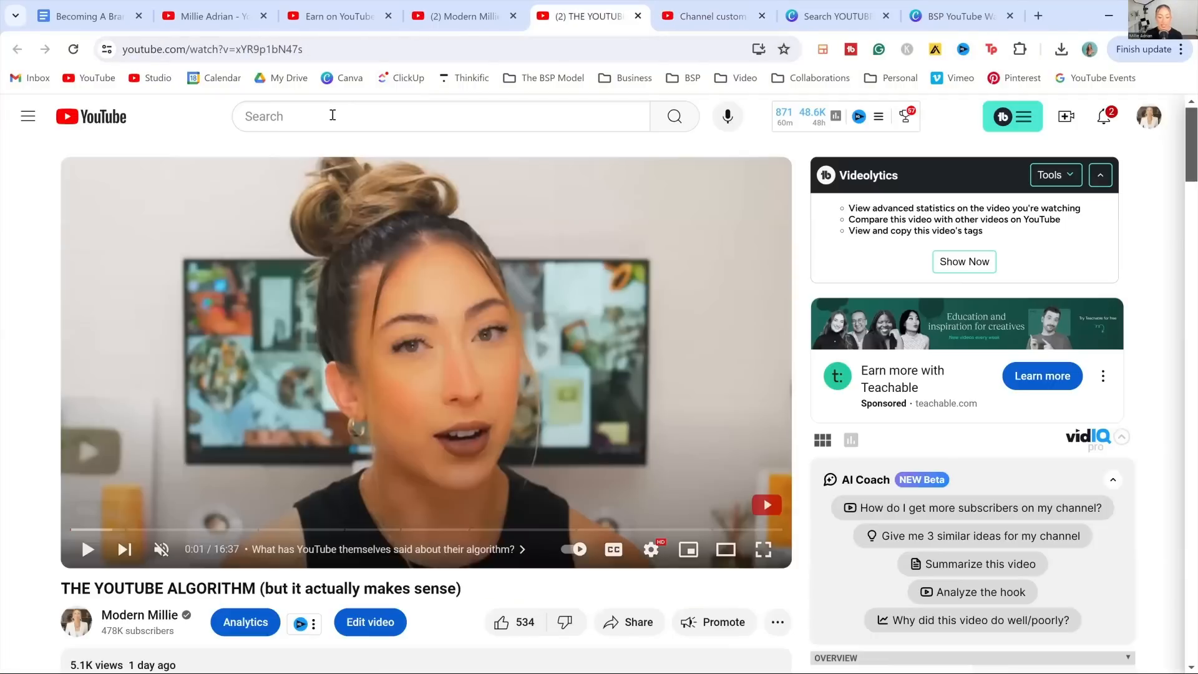
click(333, 115)
text(fil)
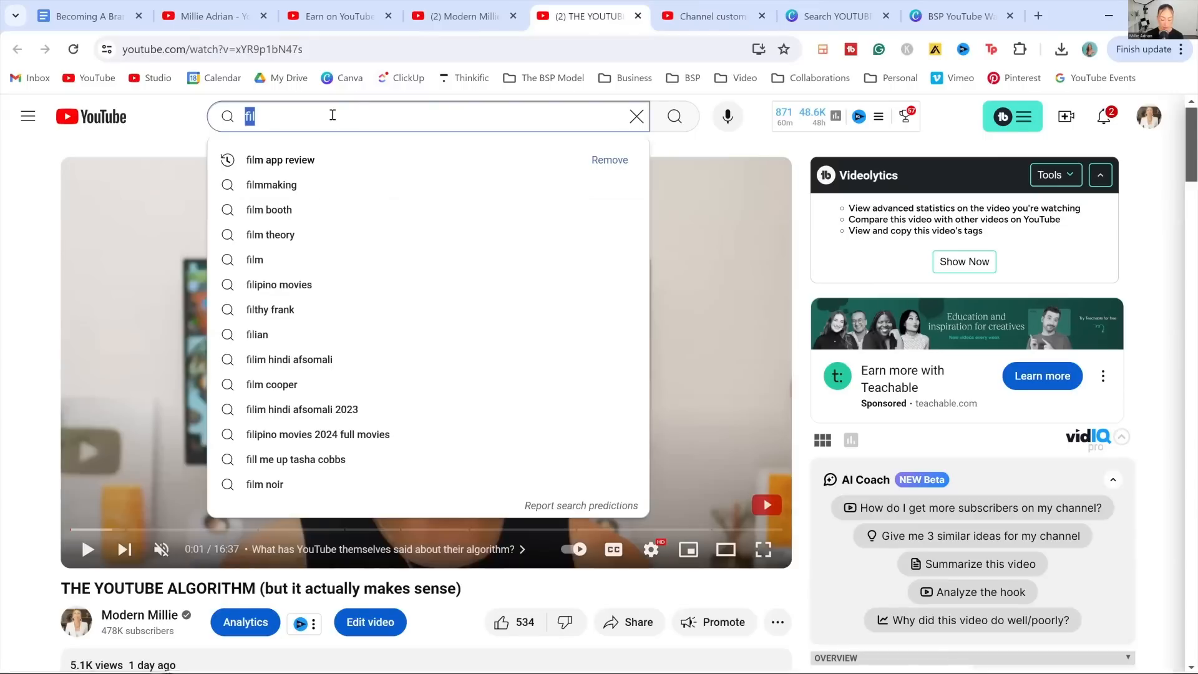
text(filmmaker)
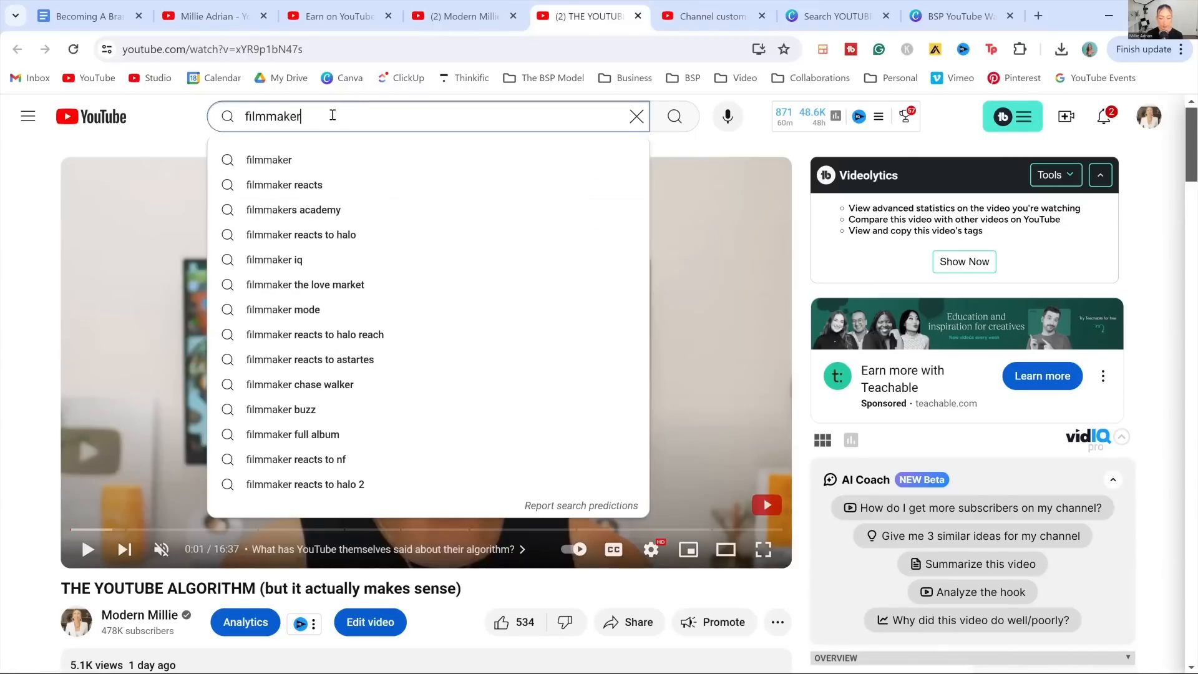
key(Return)
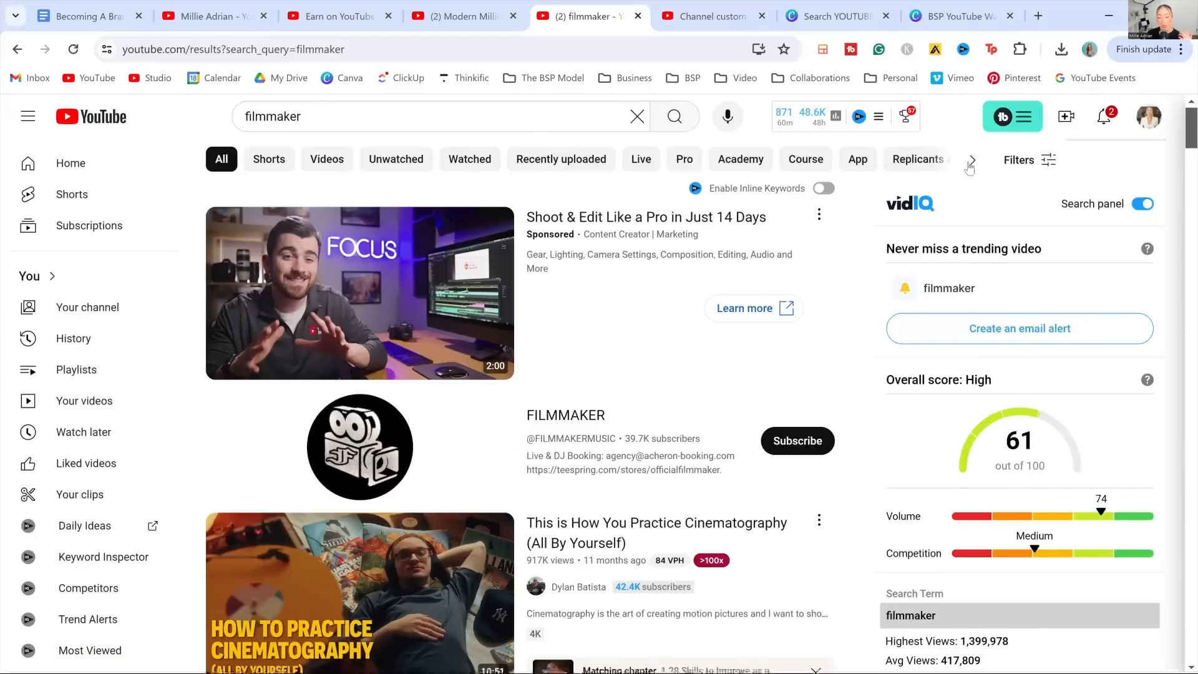
- Filter the "filmmaker" search results by type Channel and look through the listed channels
click(1023, 163)
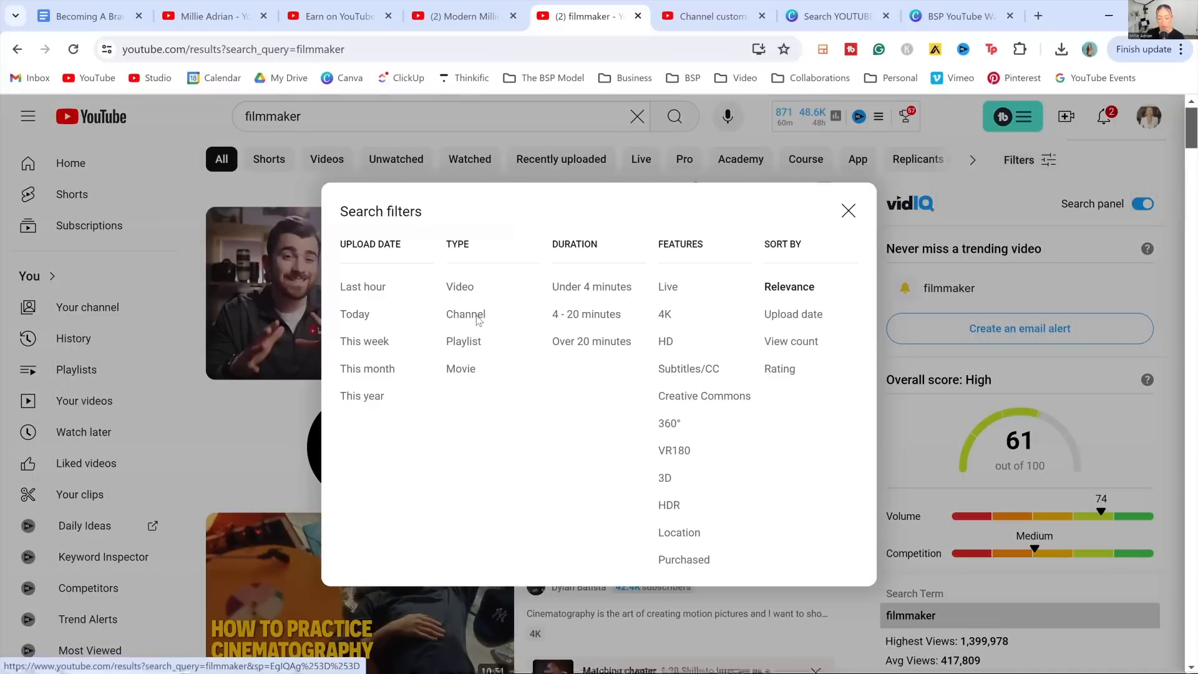
click(473, 323)
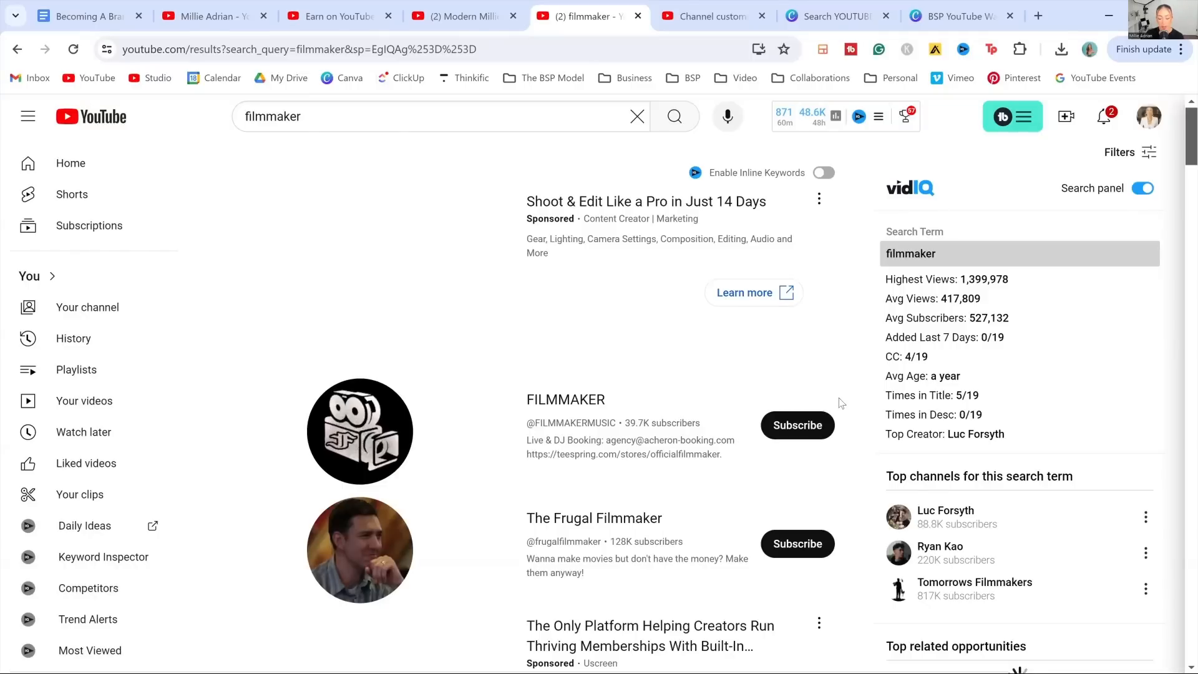
scroll(839, 403, down, 3)
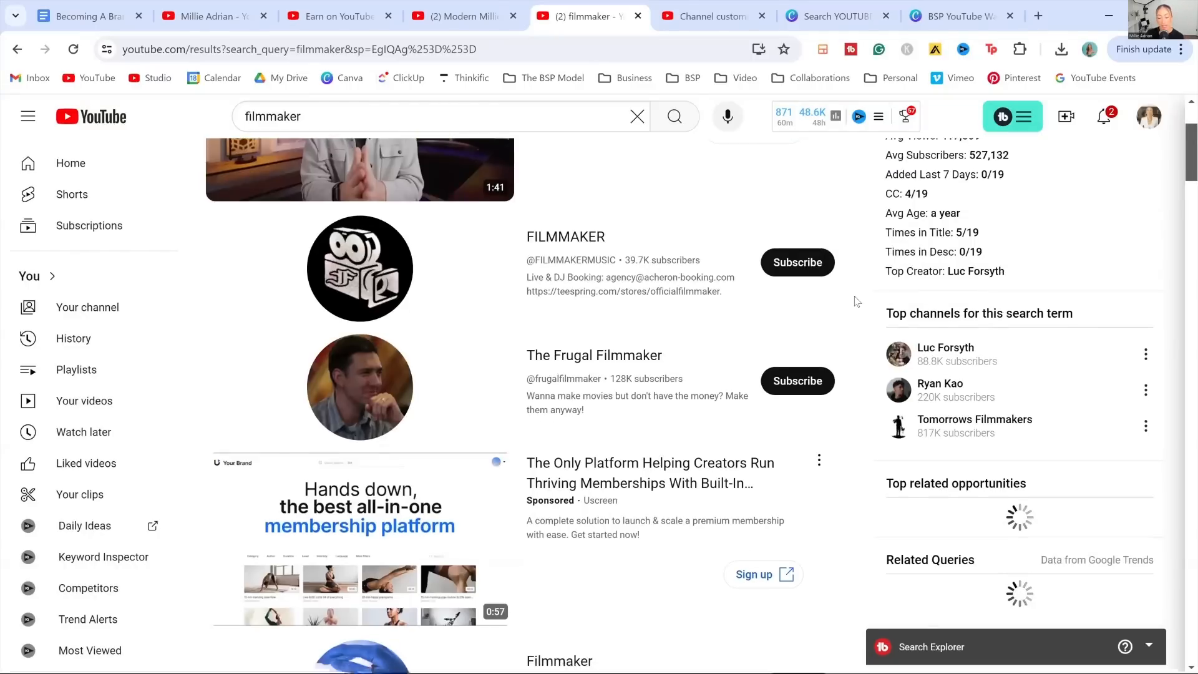
scroll(856, 301, down, 2)
scroll(855, 302, down, 4)
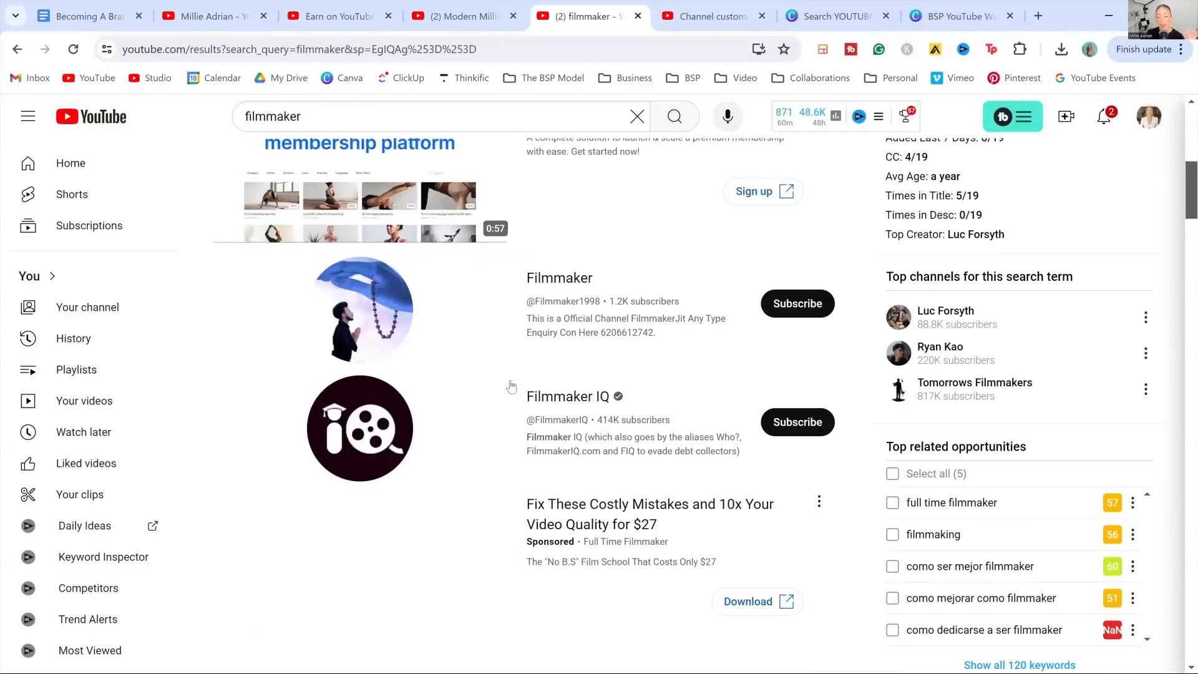
scroll(555, 306, up, 4)
scroll(277, 121, up, 4)
- Return to the new channel's settings and add the keywords "booktube", "booktuber" and "booktok"
click(336, 16)
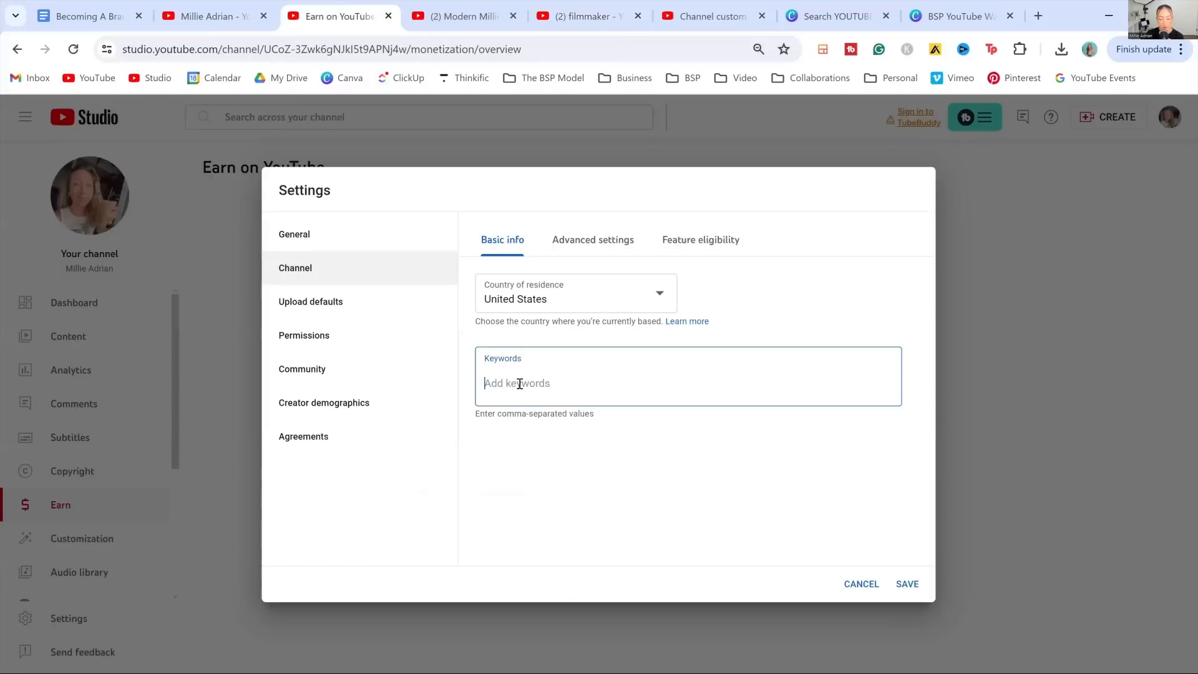
text(booktube)
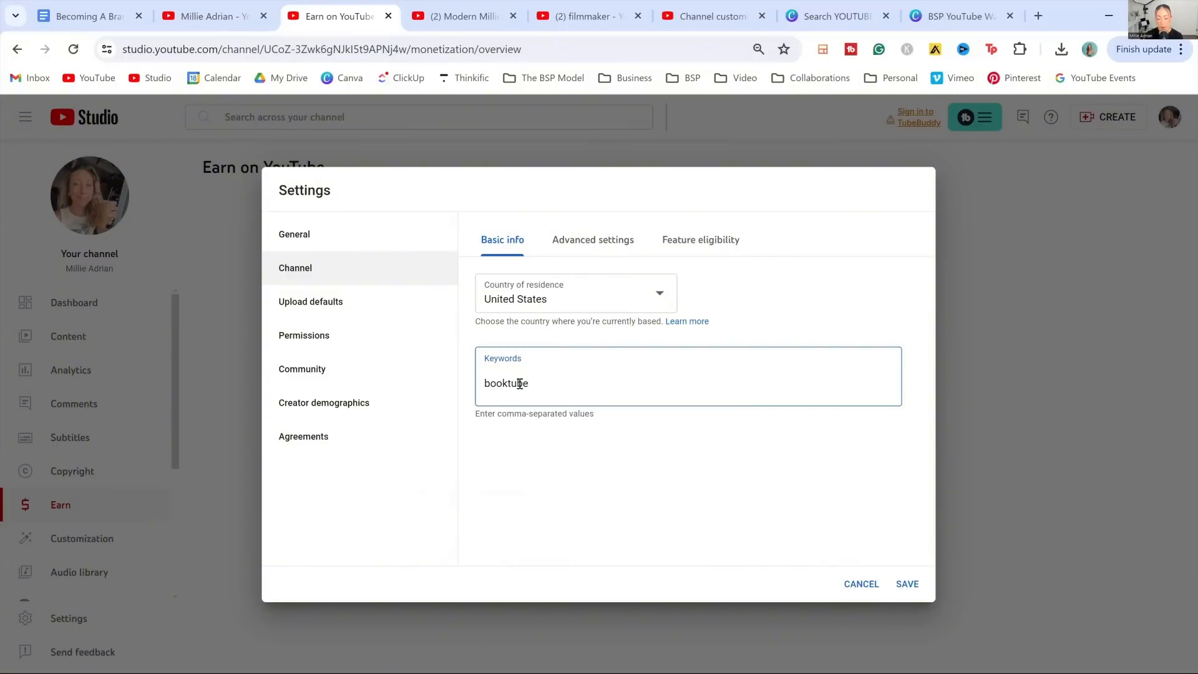
key(Return)
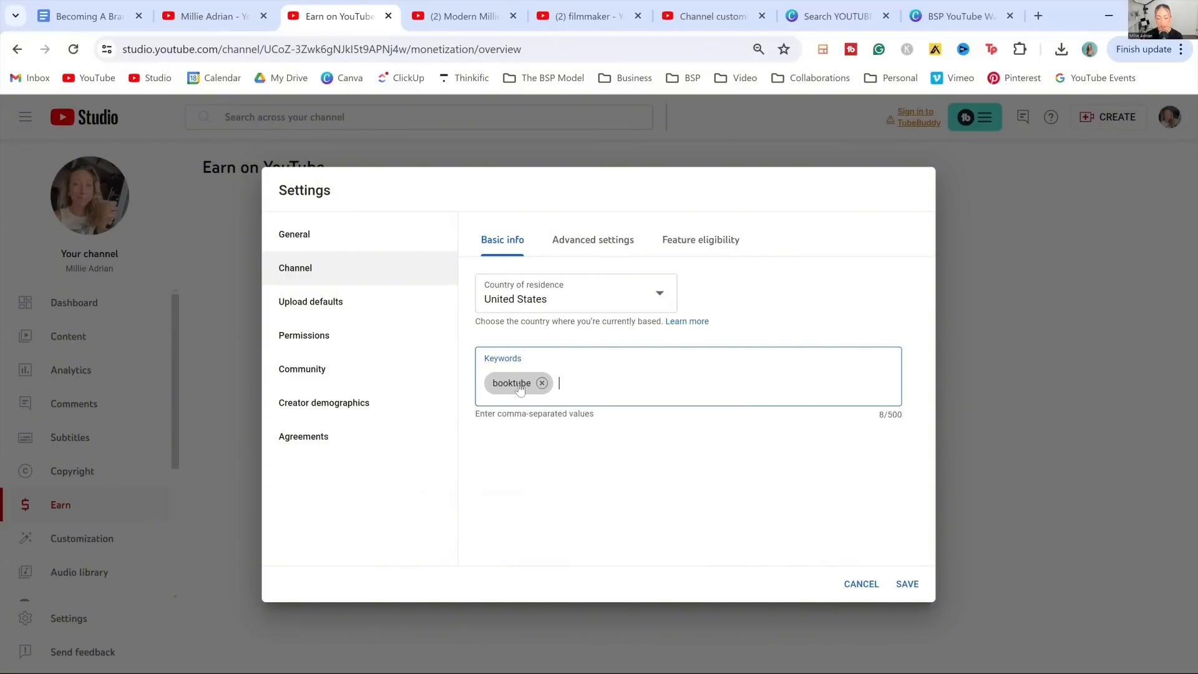
text(booktub)
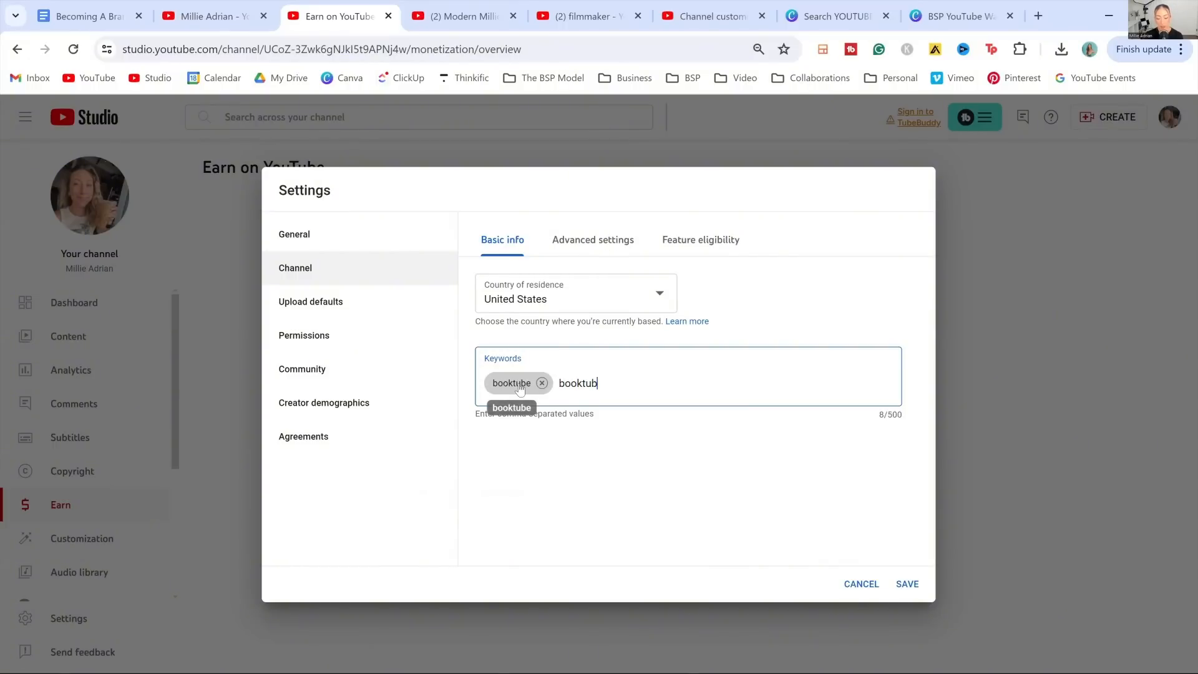
text(er)
key(Return)
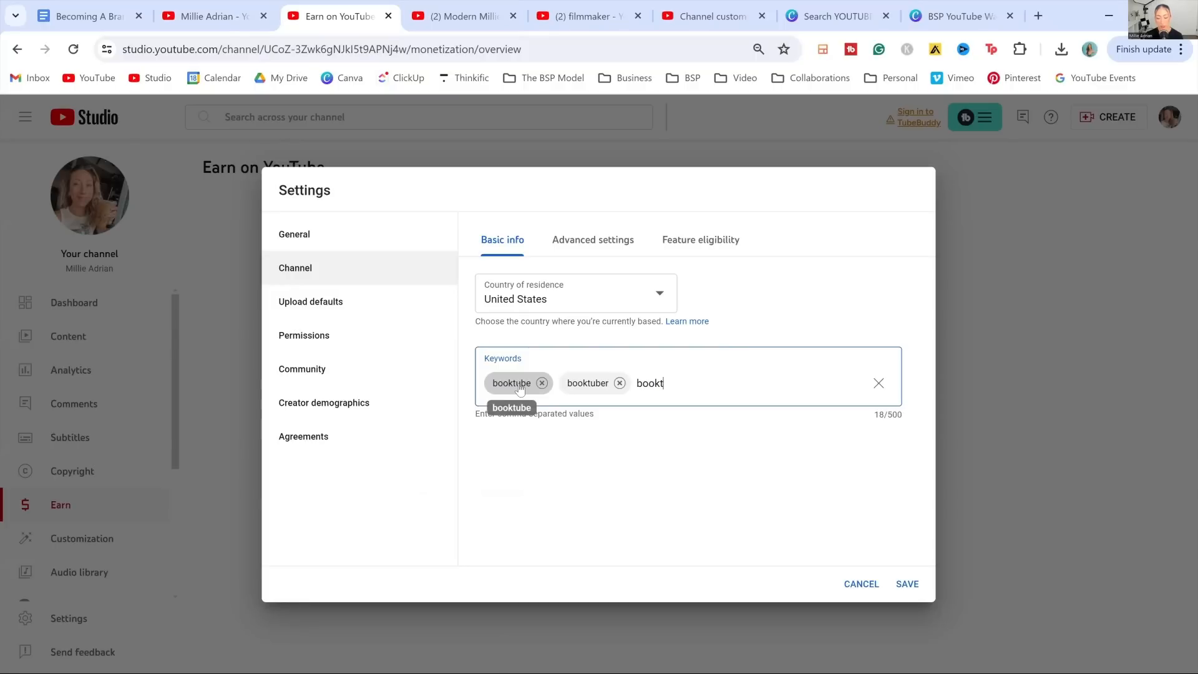
text(ok)
key(Return)
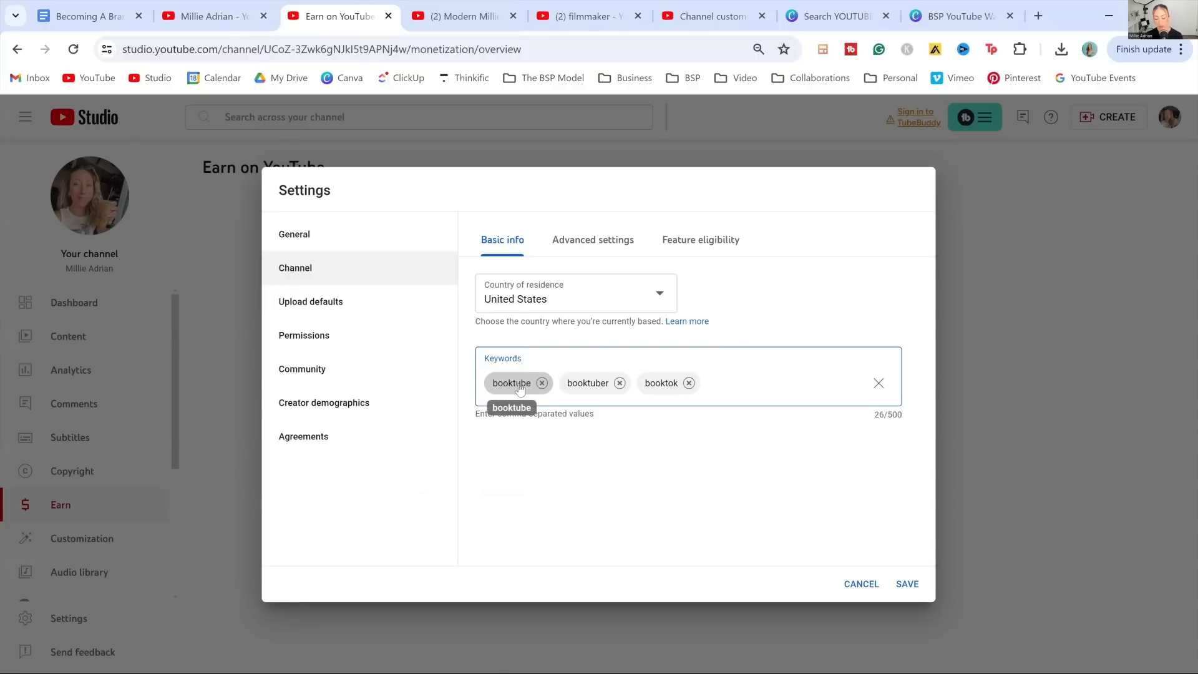
- Add the keywords "bookish things", "lifestyle creator", "lifestyle youtuber" and "coffee", and save the channel settings
text(bookish things)
key(Return)
text(lifesty)
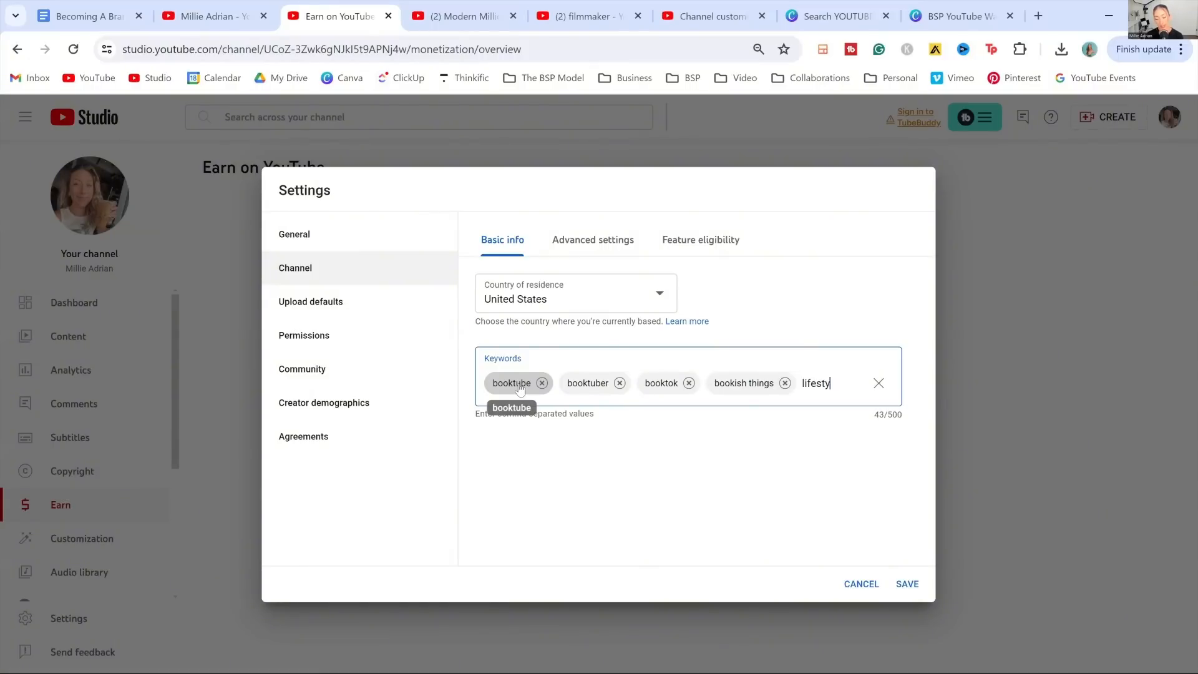
text(le creators)
key(Return)
text(lif)
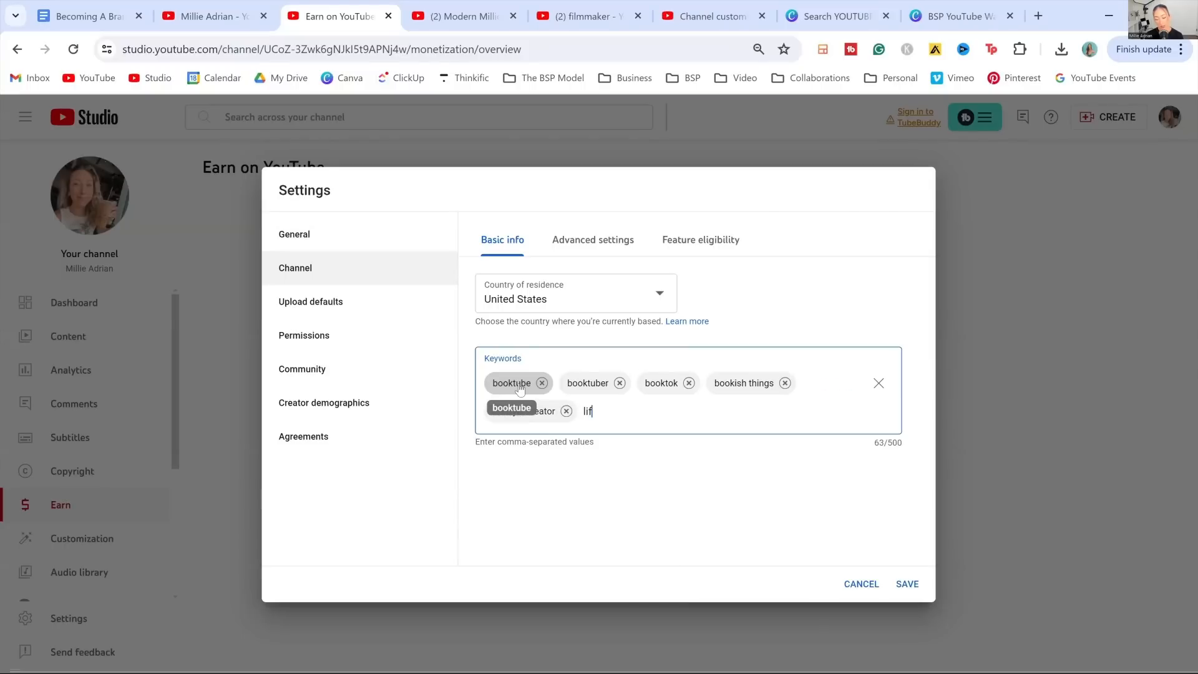
text(estyle youtuber)
key(Return)
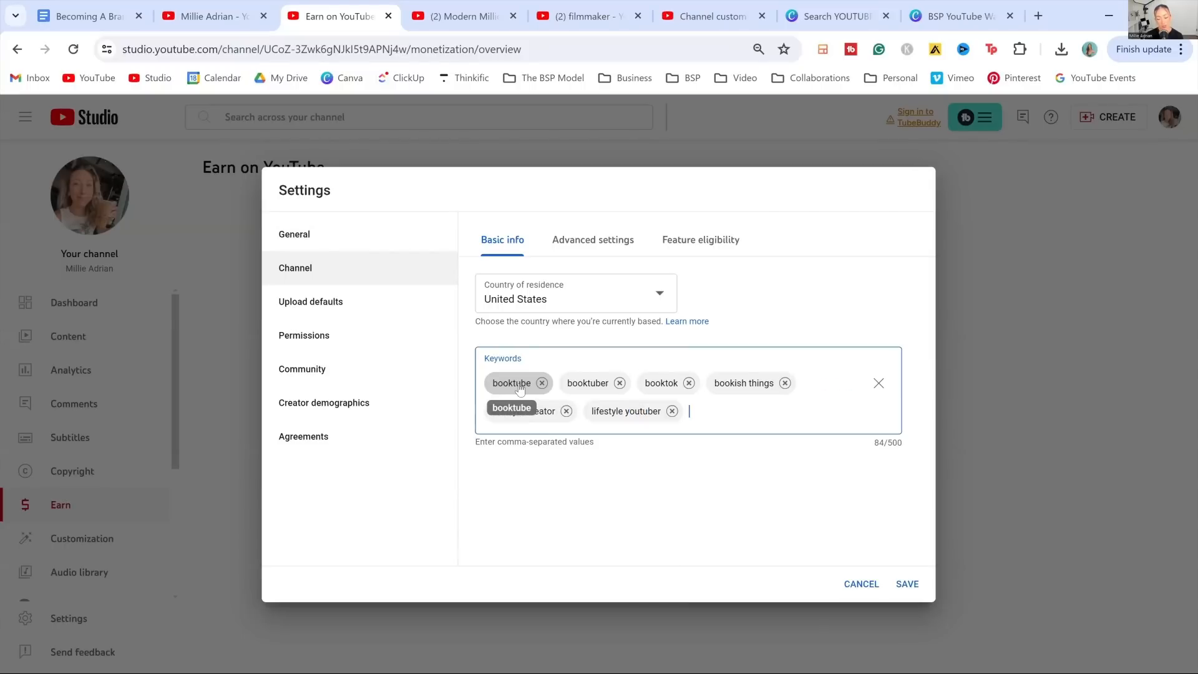
text(coffee)
key(Return)
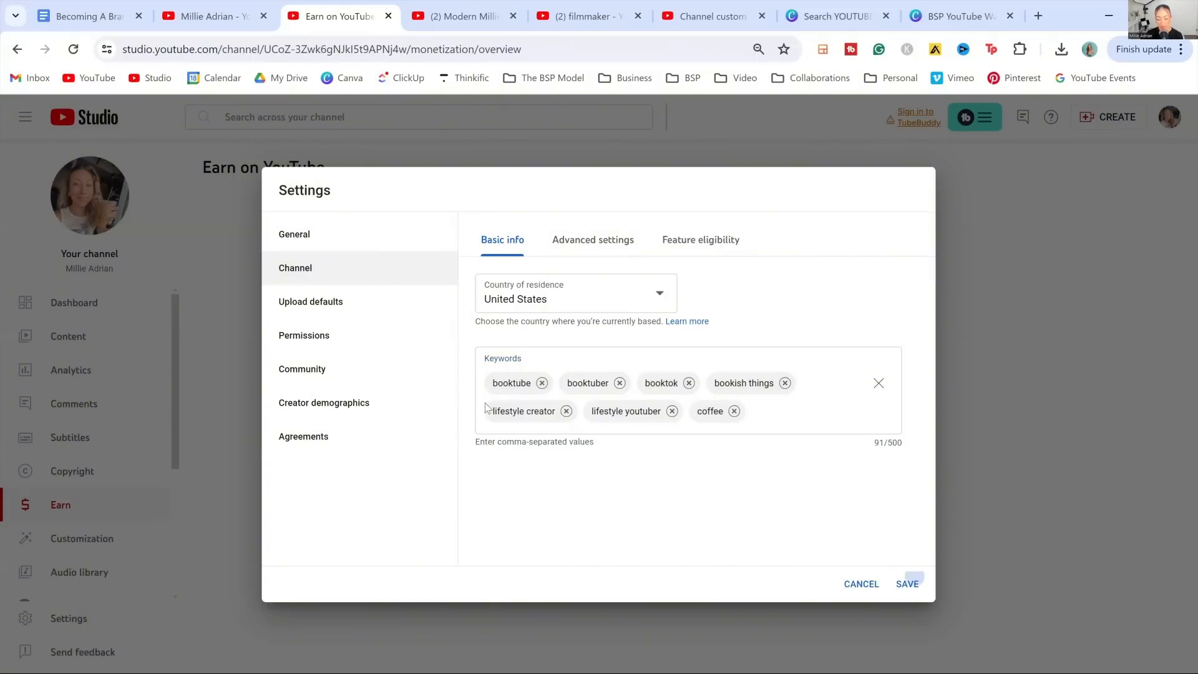
click(907, 583)
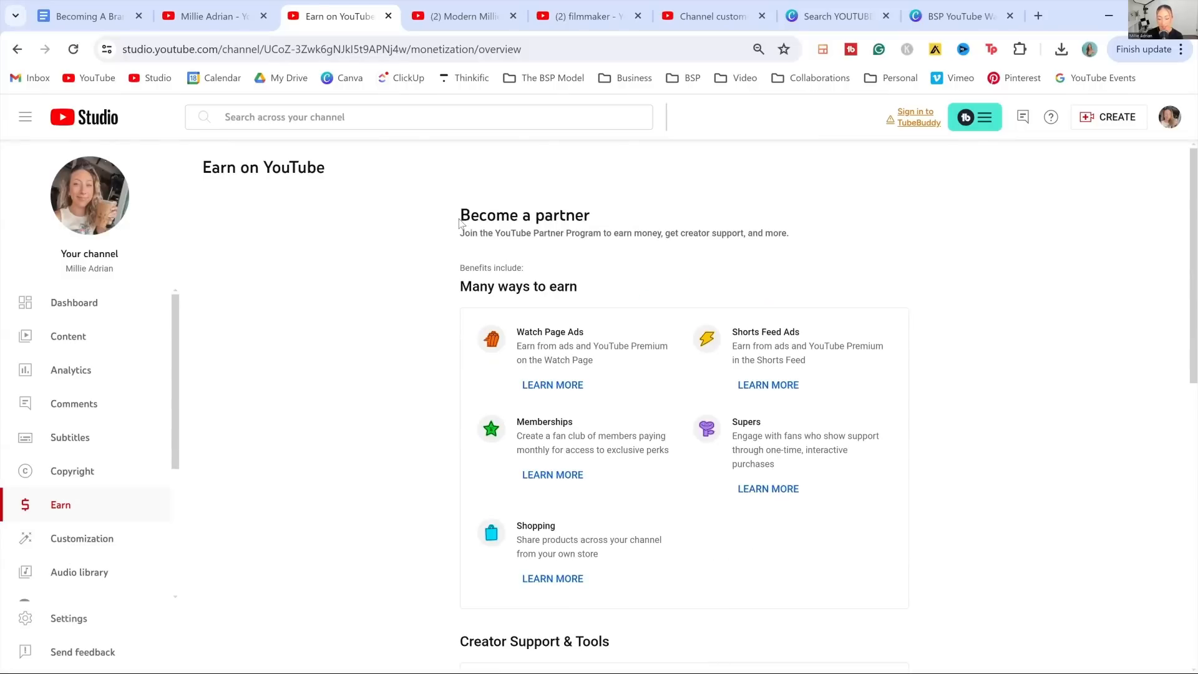
scroll(473, 243, down, 5)
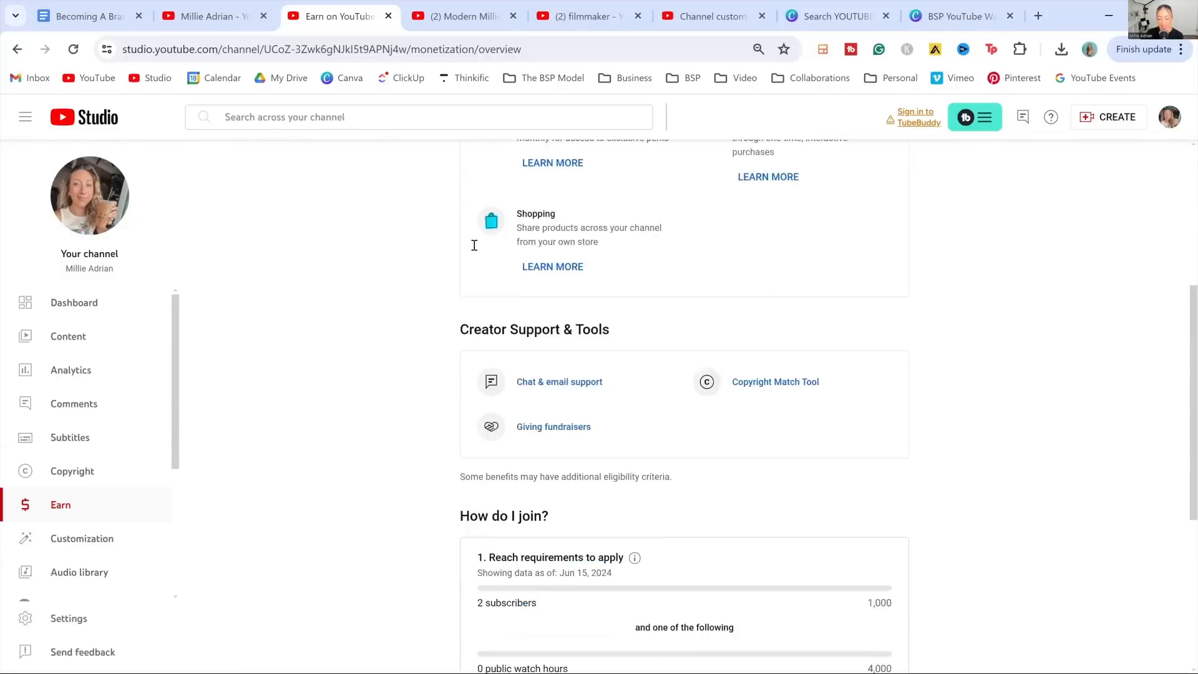
scroll(441, 339, up, 3)
scroll(441, 341, down, 5)
scroll(441, 342, up, 10)
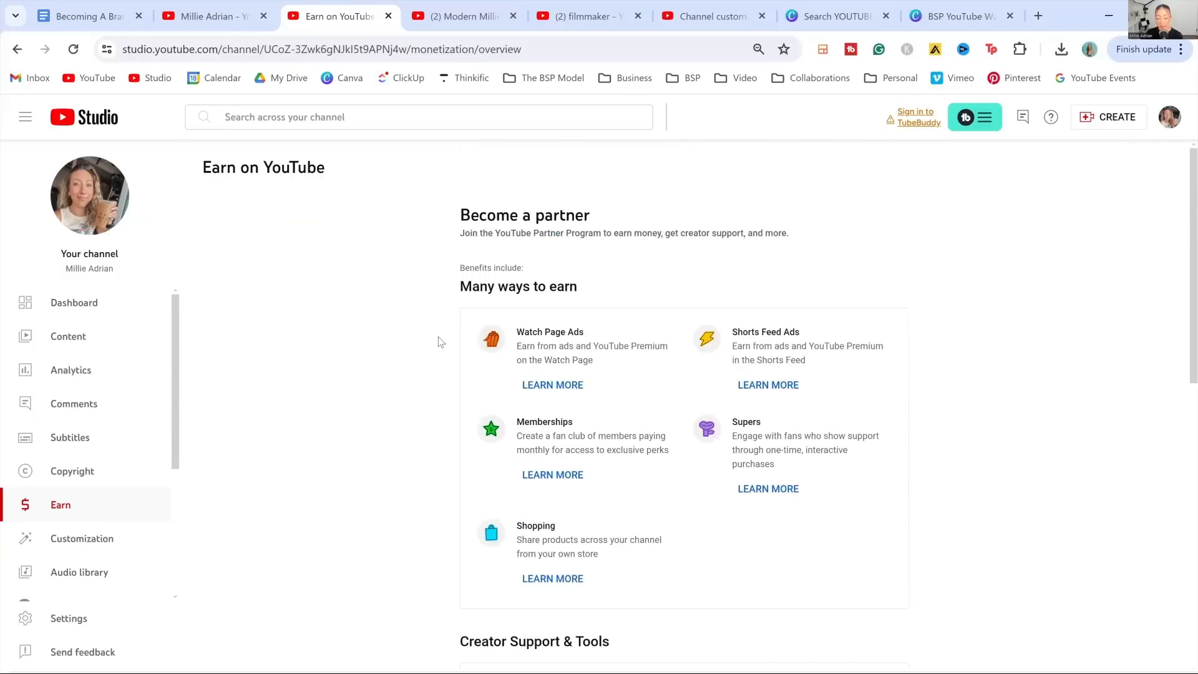
- Reopen the channel's advanced settings and set the audience to not made for kids
click(67, 619)
click(334, 269)
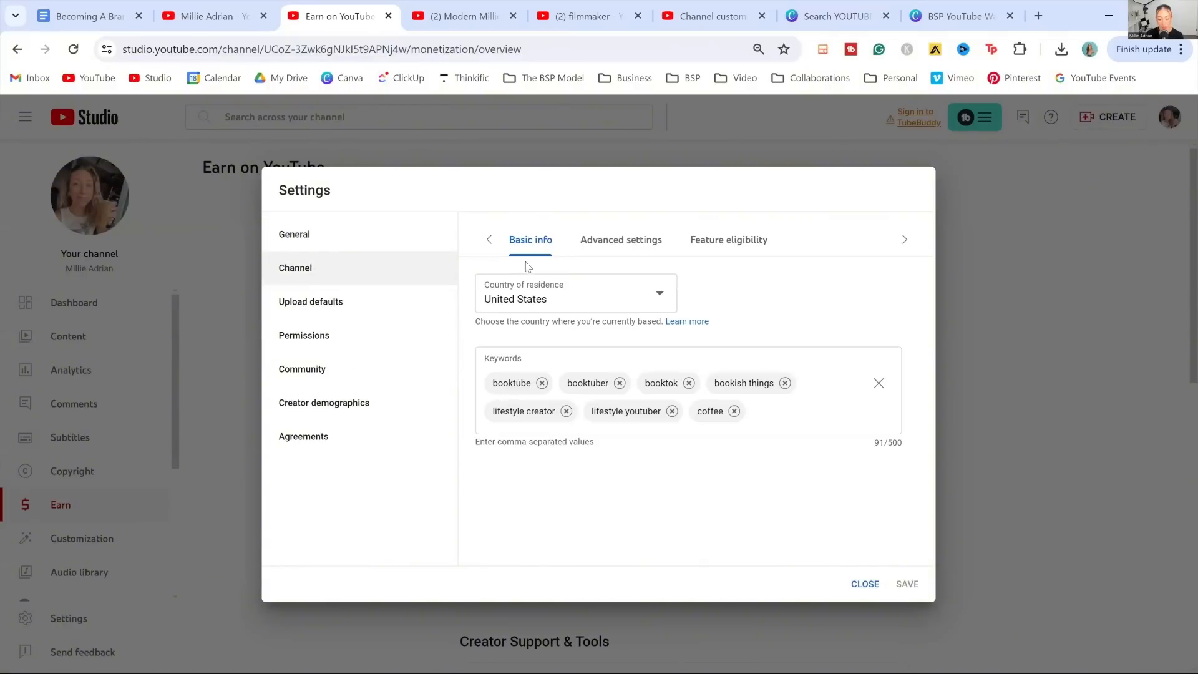
click(580, 242)
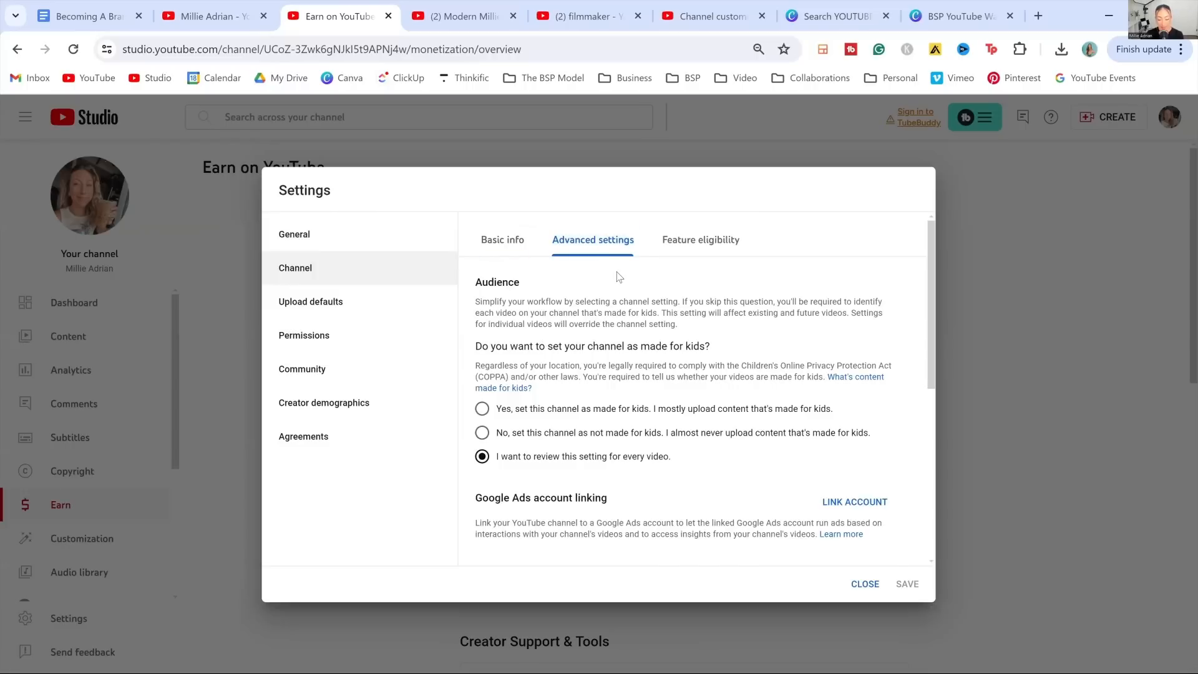
scroll(599, 296, down, 2)
scroll(602, 368, up, 2)
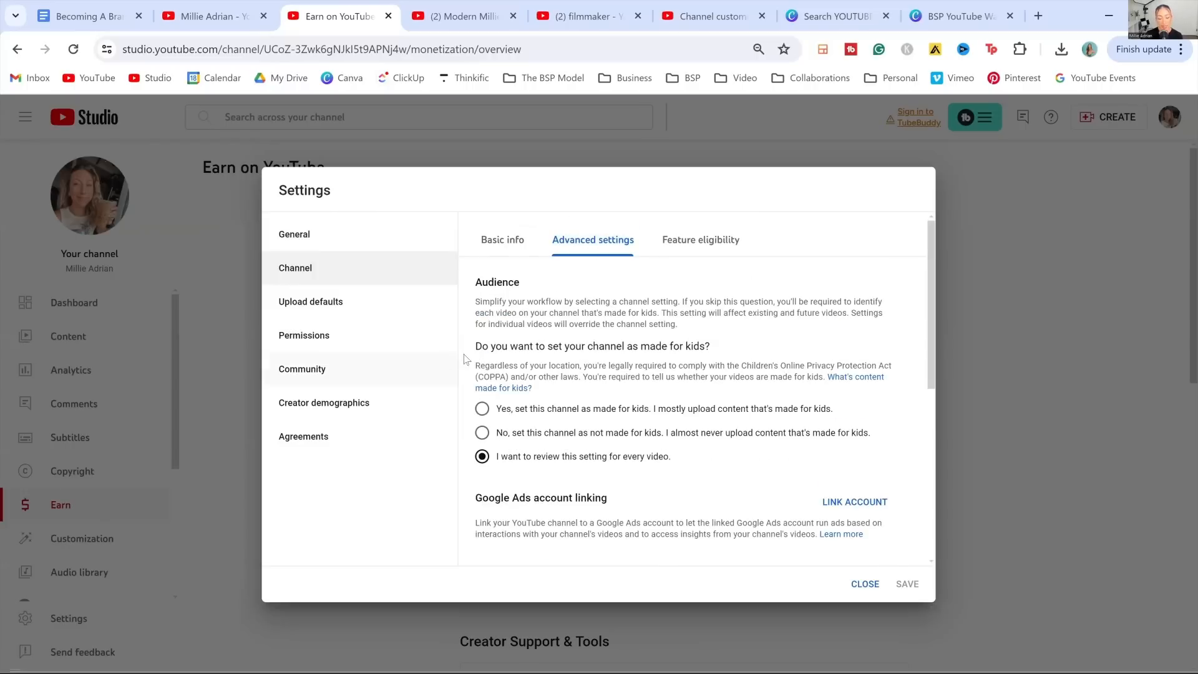
drag(479, 348, 719, 357)
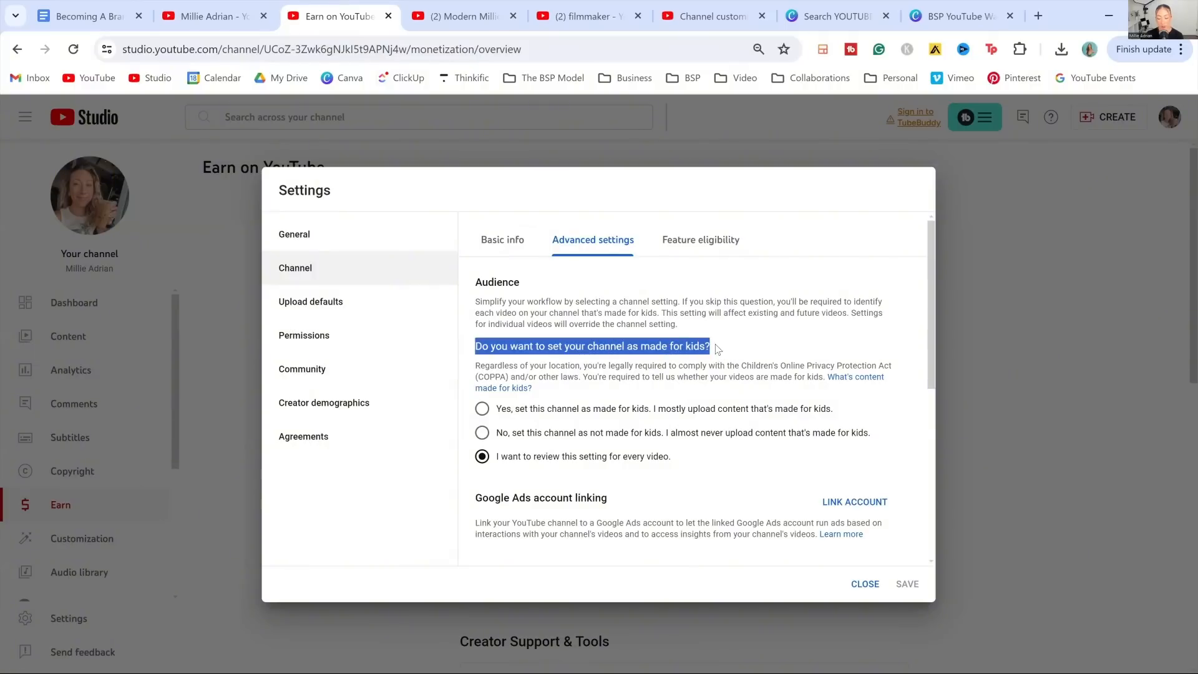
click(538, 437)
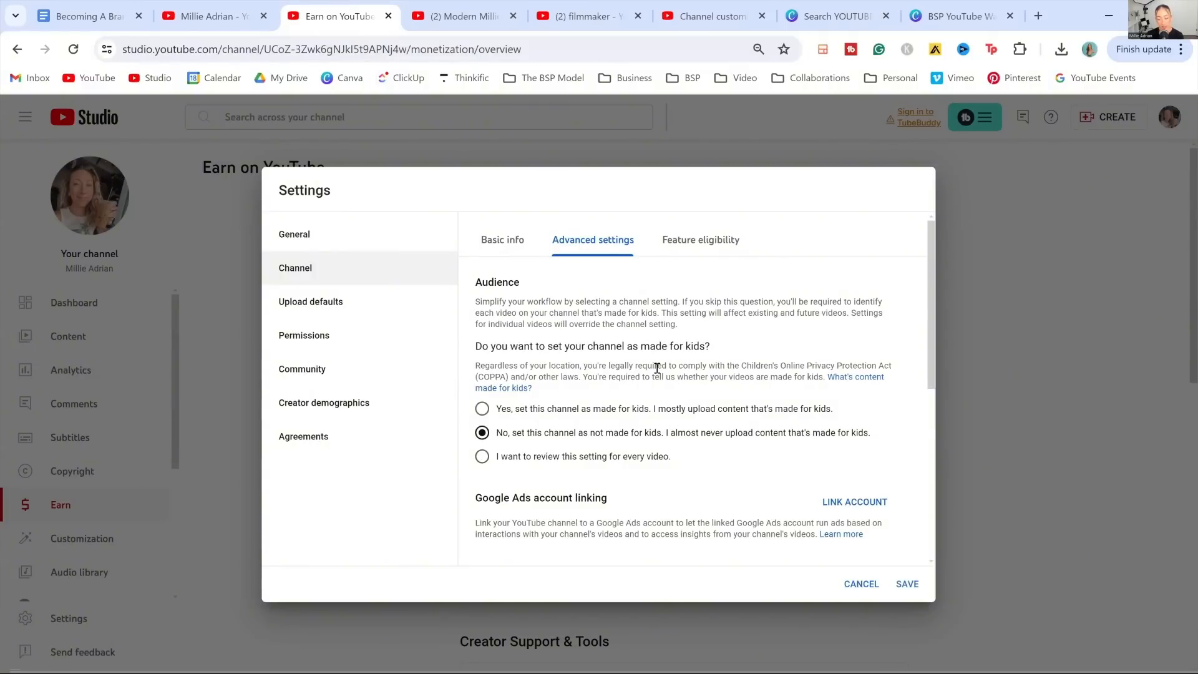
- Review the remaining advanced channel settings, including Google Ads account linking, automatic captions and advertisements
scroll(652, 353, down, 2)
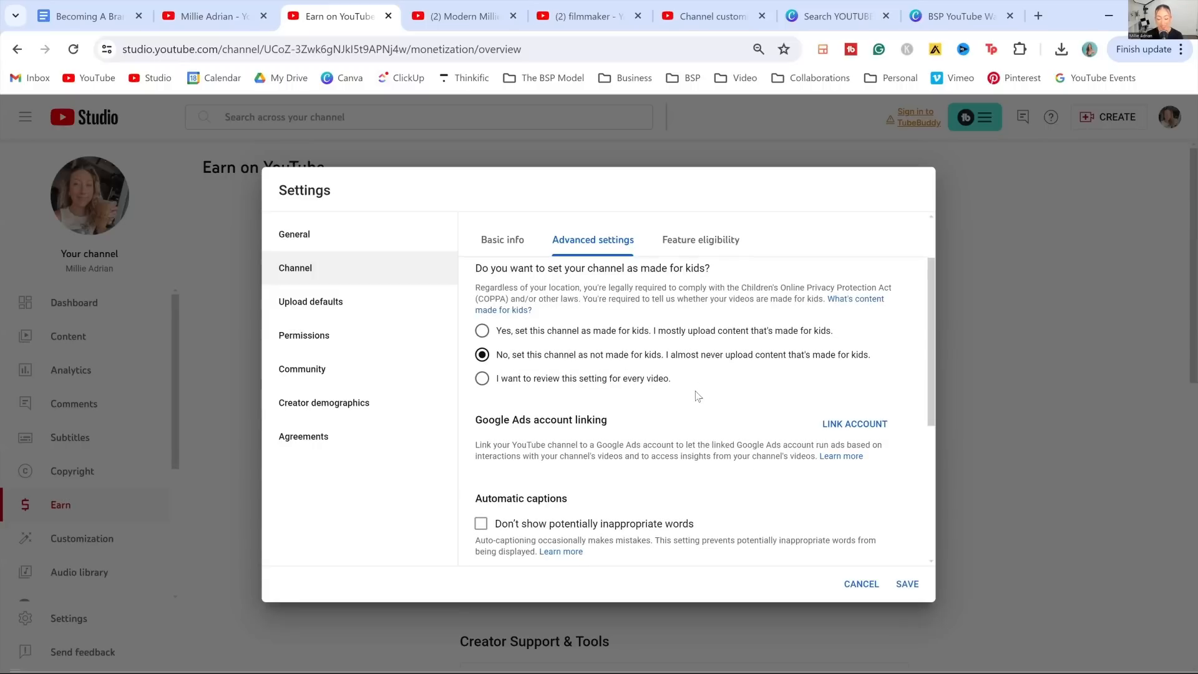
scroll(571, 358, up, 2)
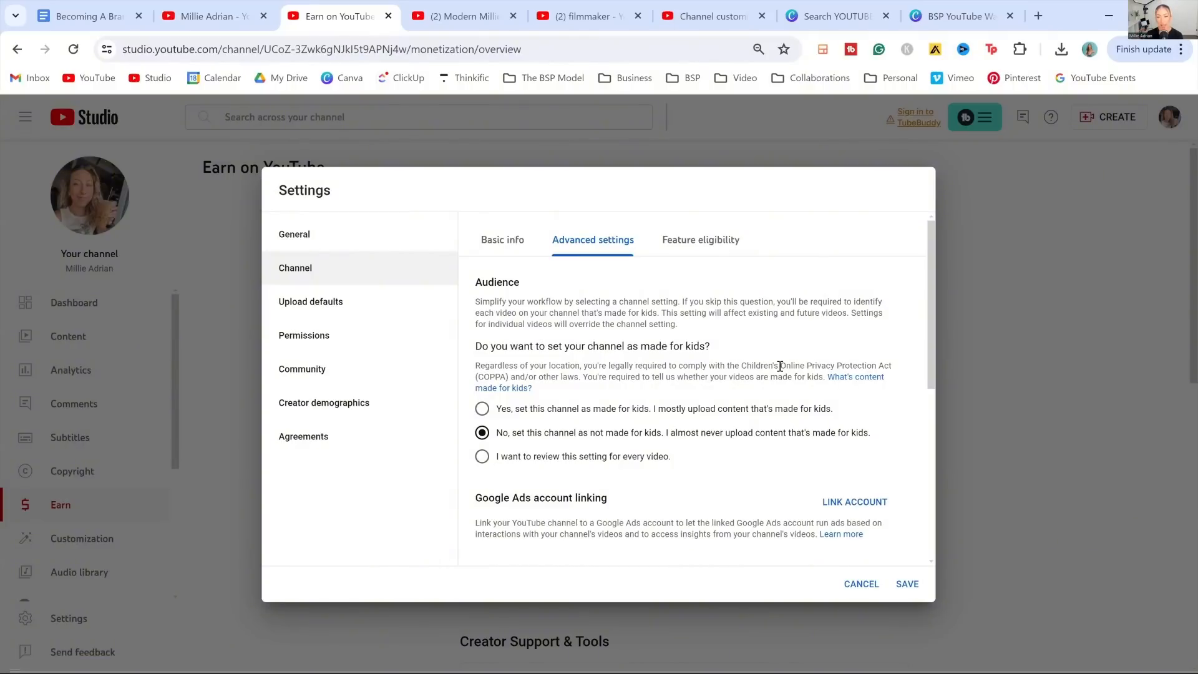
scroll(789, 366, down, 1)
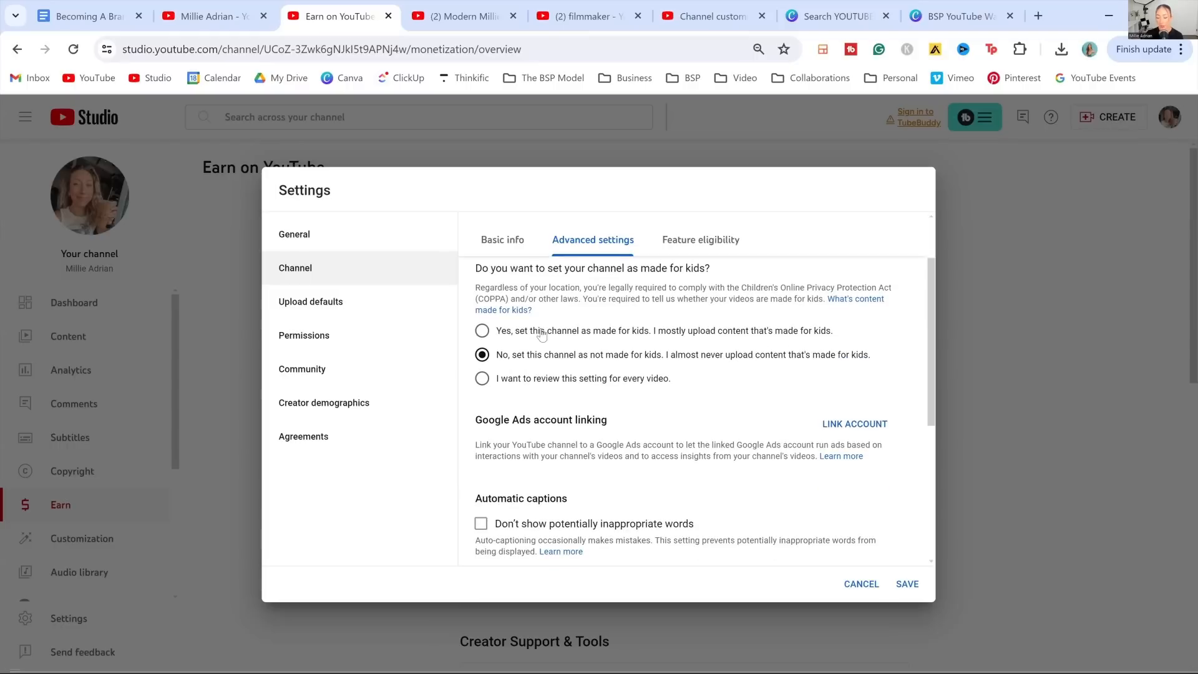
scroll(512, 360, down, 1)
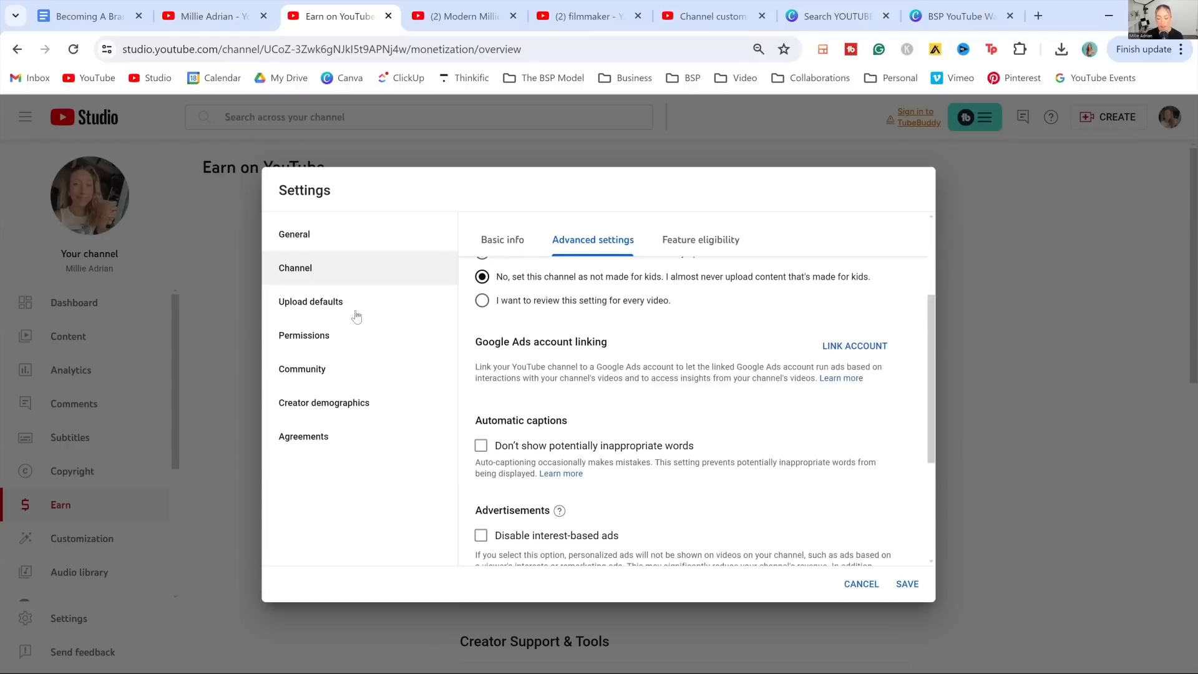
scroll(537, 332, down, 1)
scroll(537, 337, up, 3)
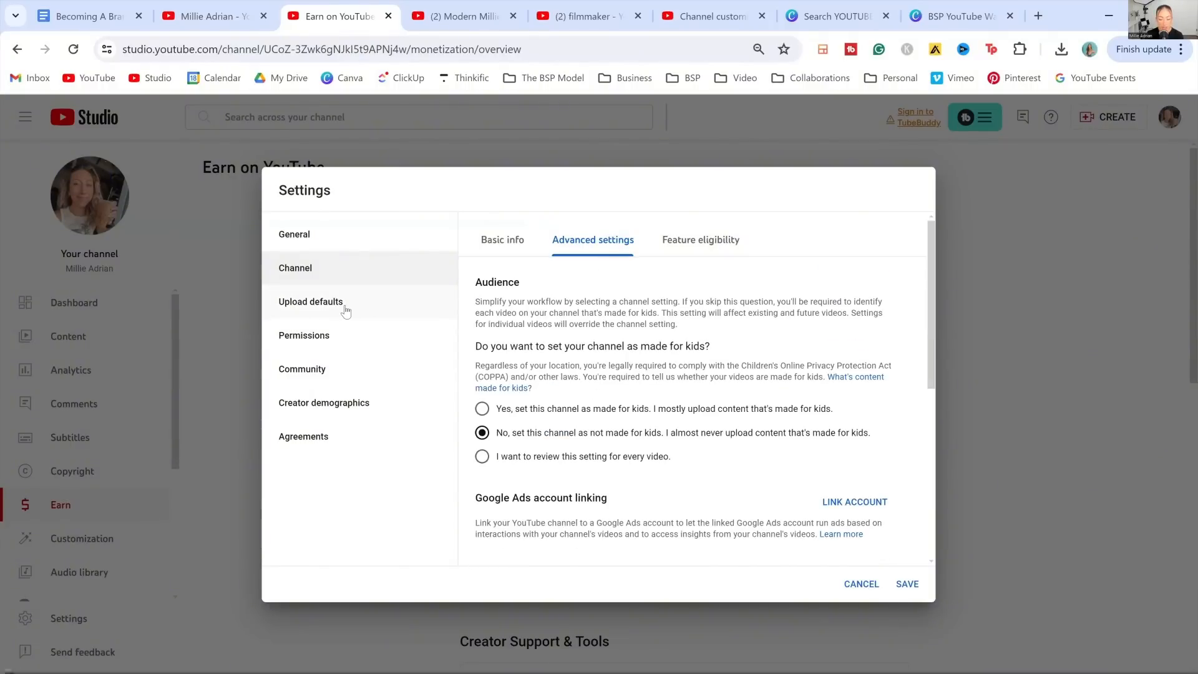
- Check the upload defaults for title and description, leave them blank, and save the settings
click(345, 311)
click(598, 416)
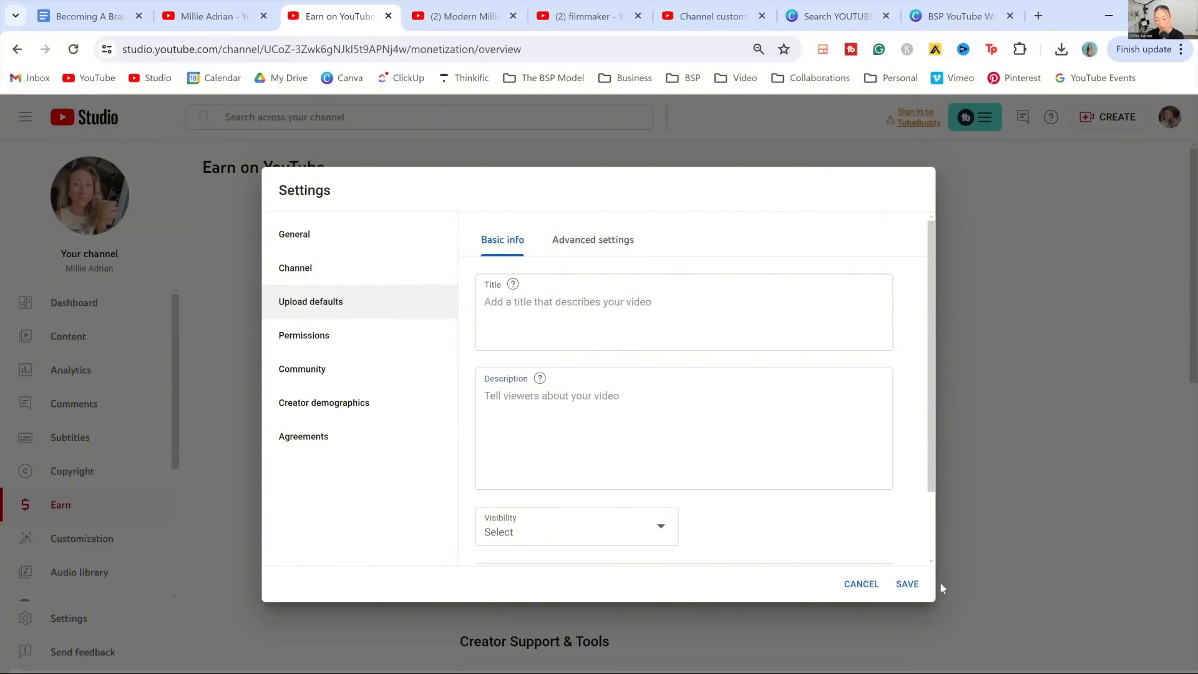
click(907, 584)
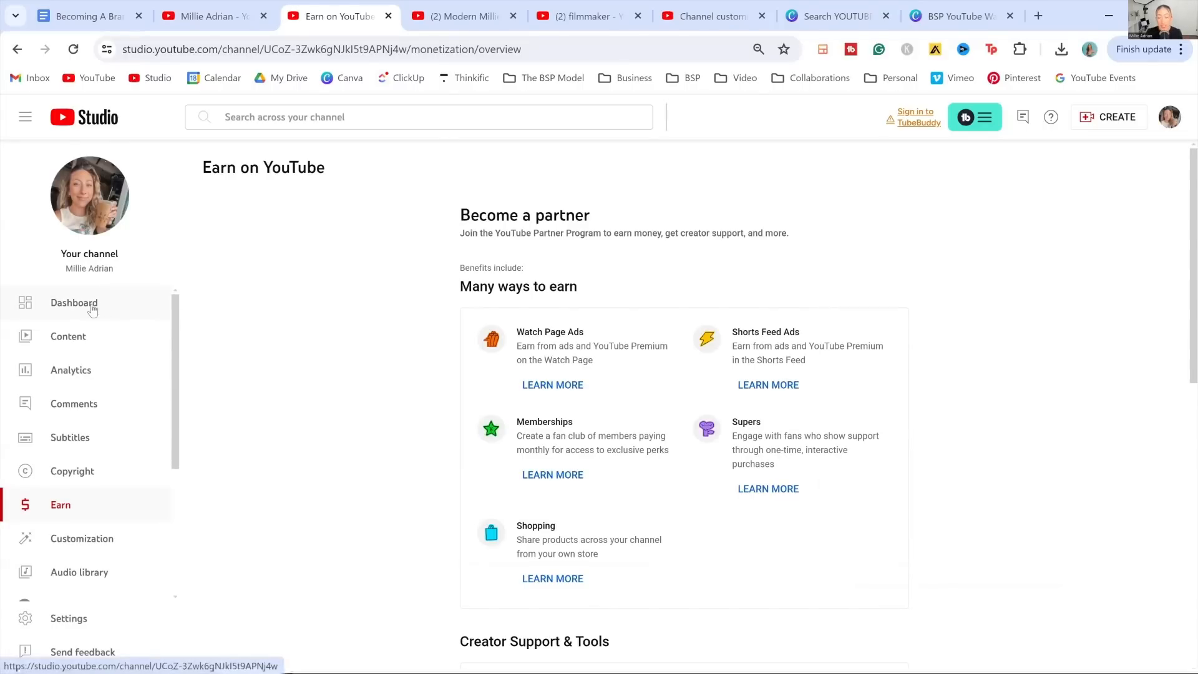
- Open the details of the published video "I decided to start a YouTube channel for ME" from the channel content and review its title and description
click(62, 353)
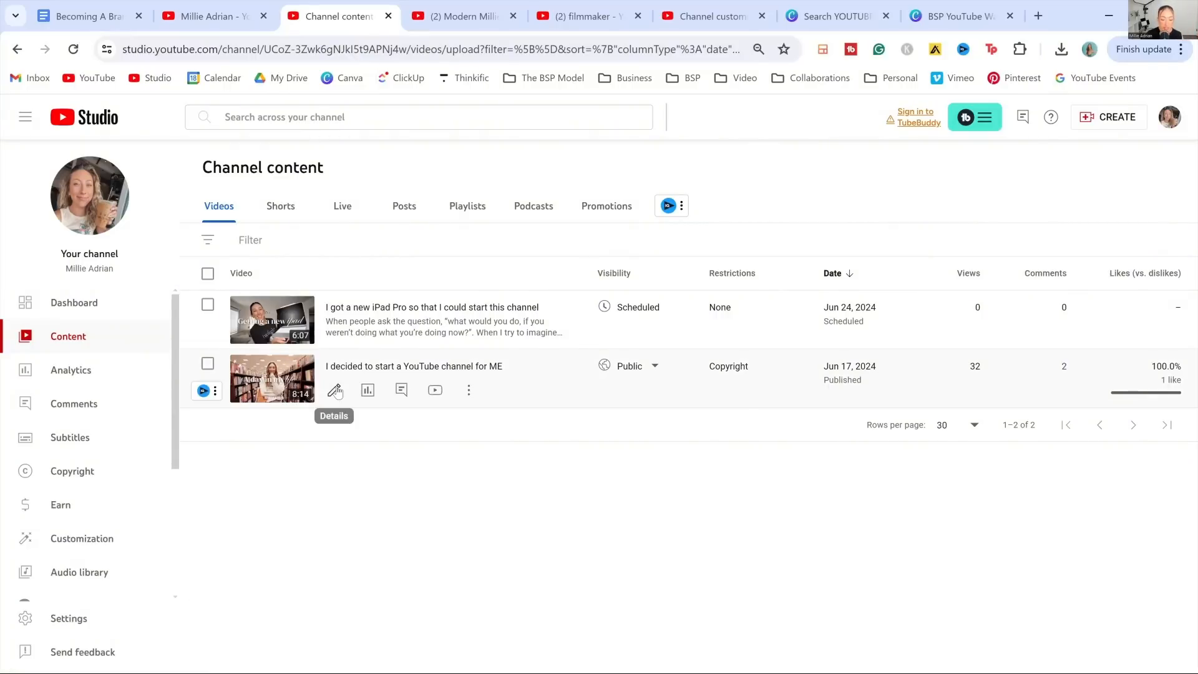
click(334, 390)
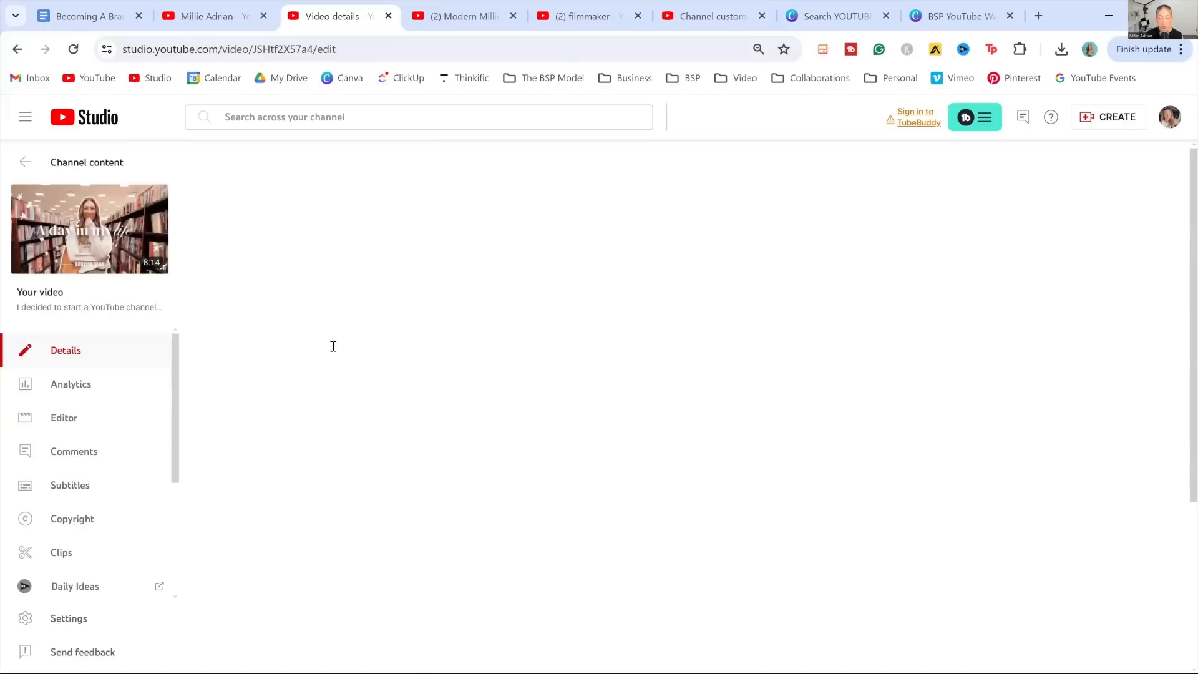
click(604, 330)
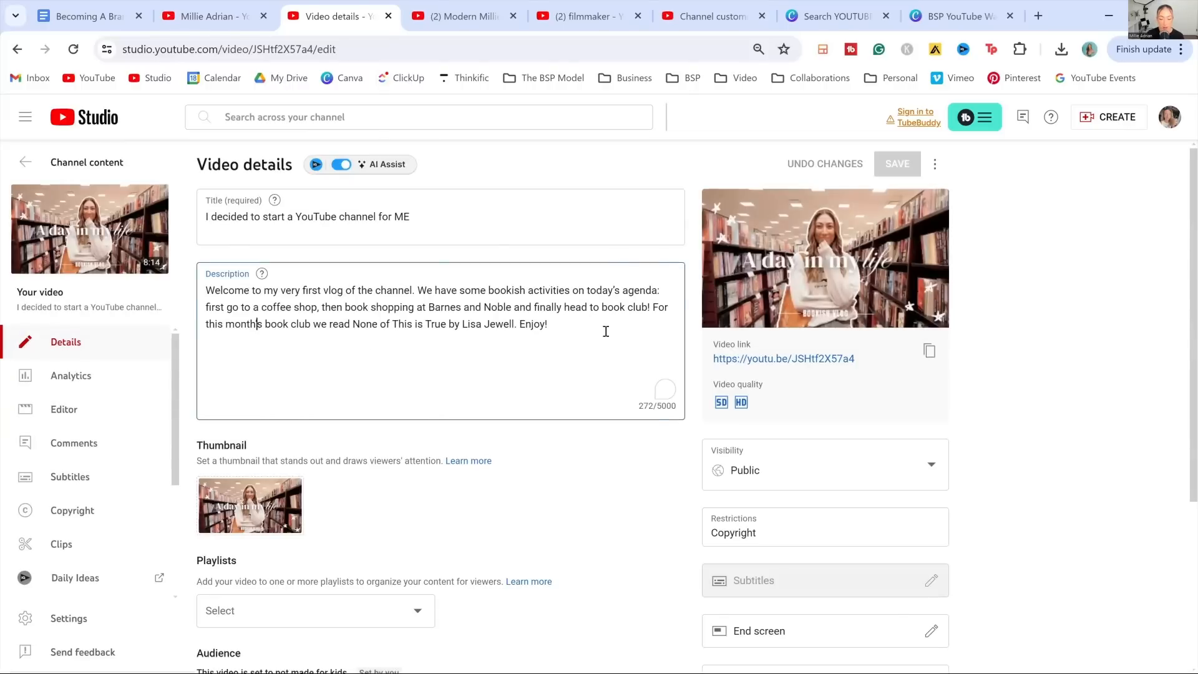
click(561, 394)
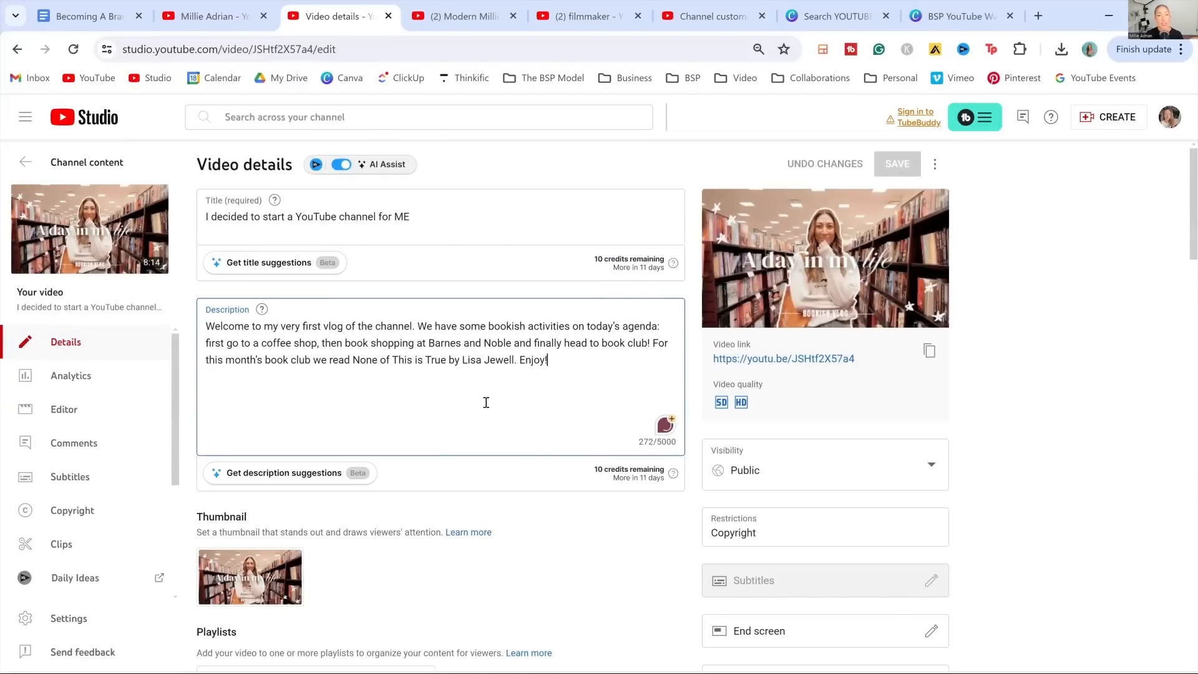
click(91, 233)
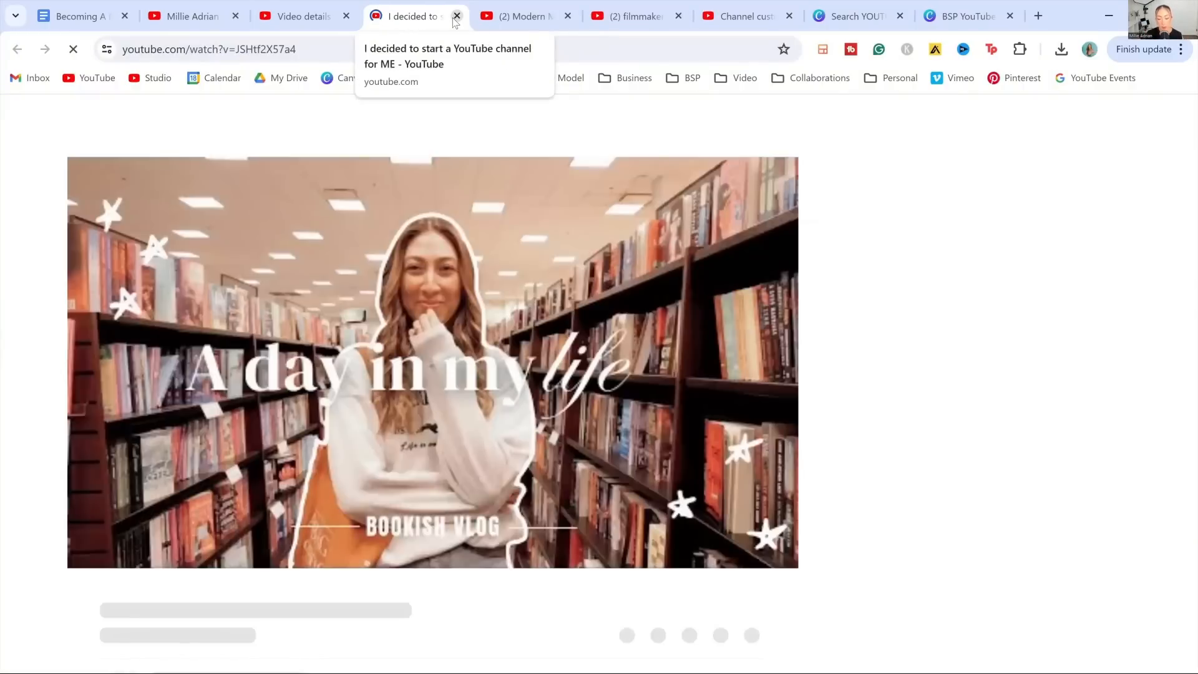
key(ctrl+w)
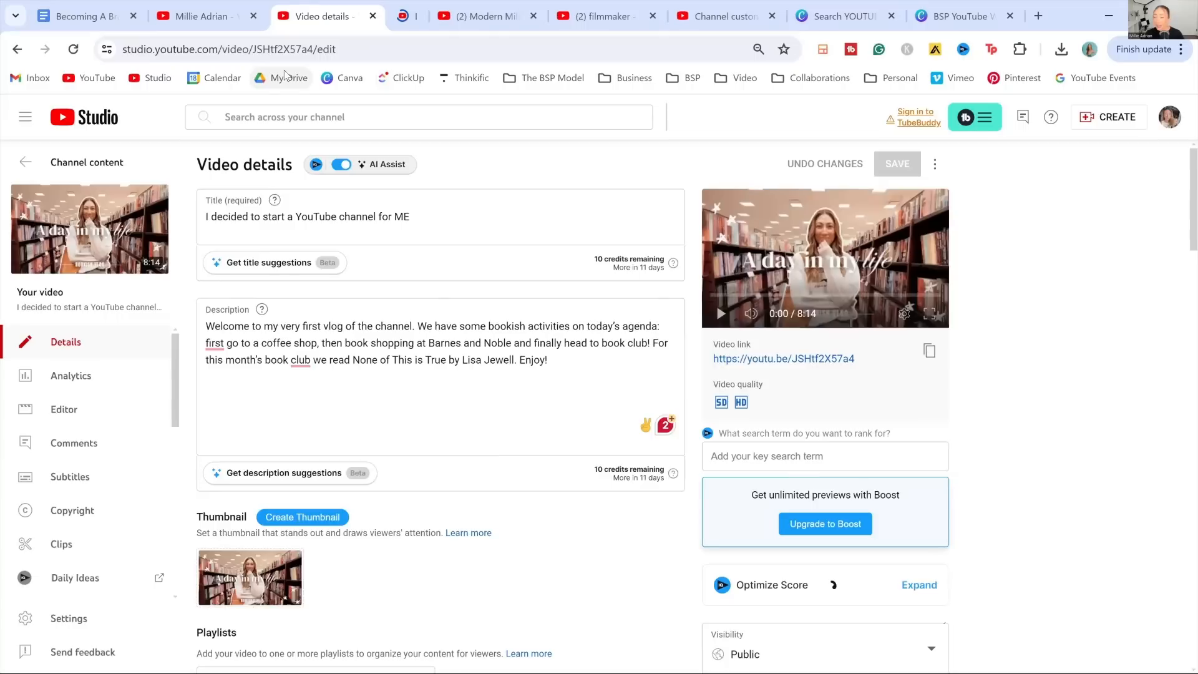
mouse_move(166, 236)
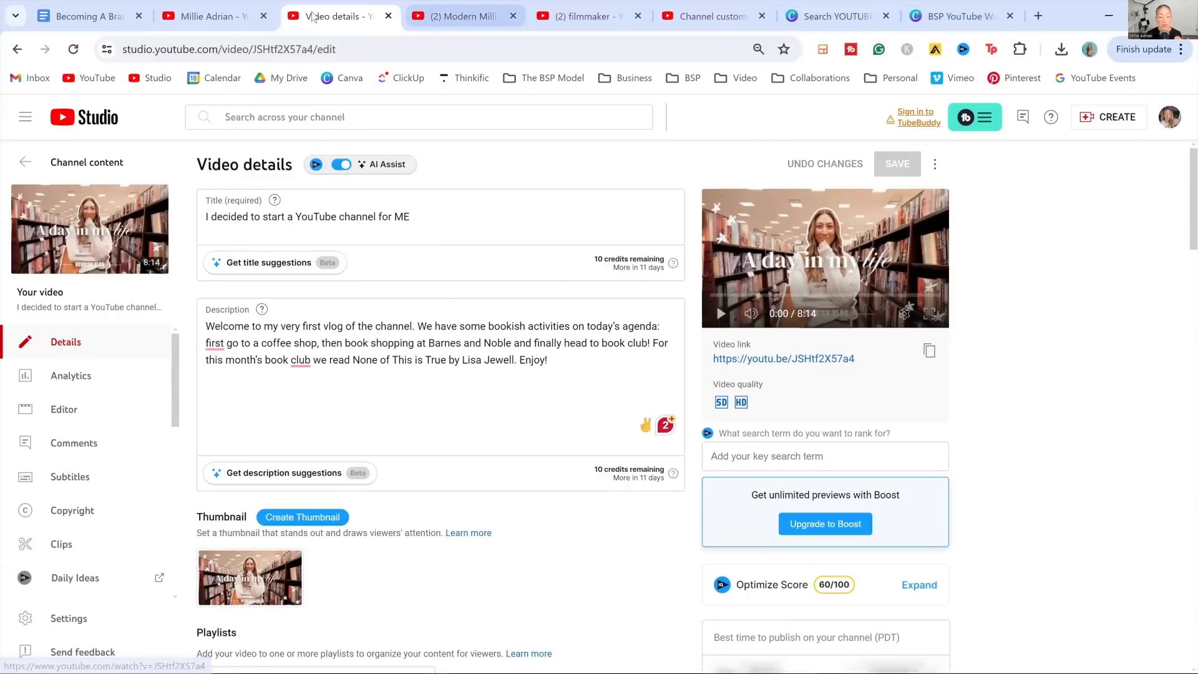
- Check how the published video appears on the public channel page, and return to the channel content list in YouTube Studio
click(208, 16)
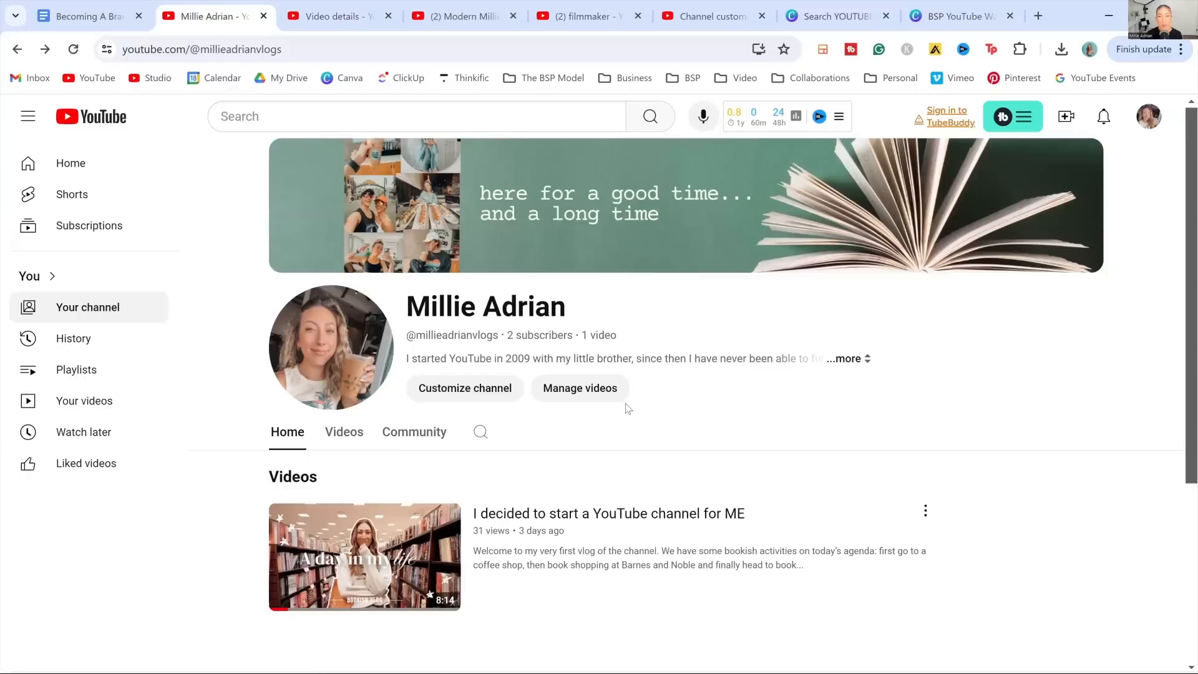
scroll(992, 359, down, 3)
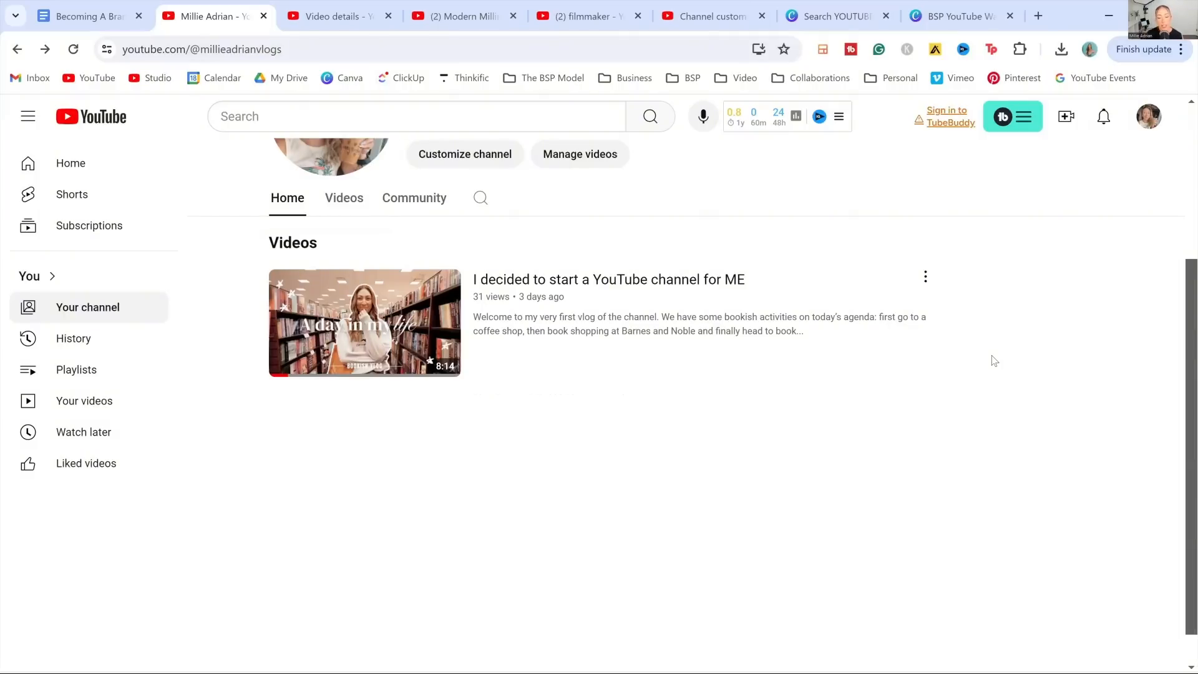
click(324, 18)
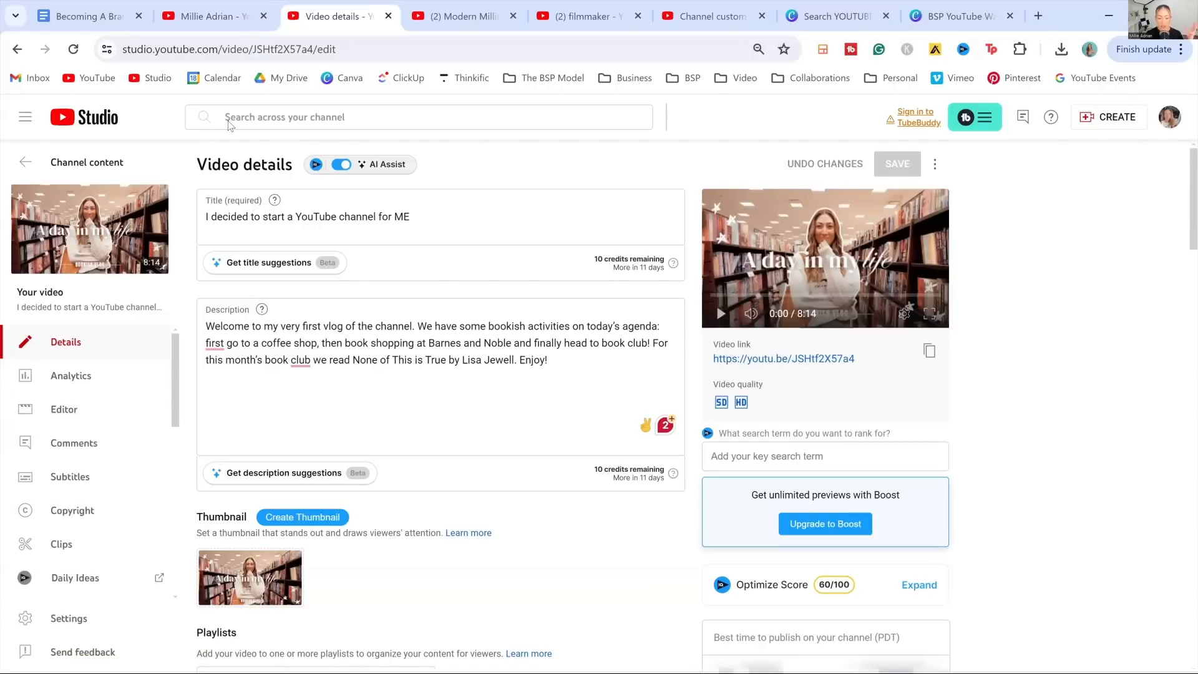
click(25, 162)
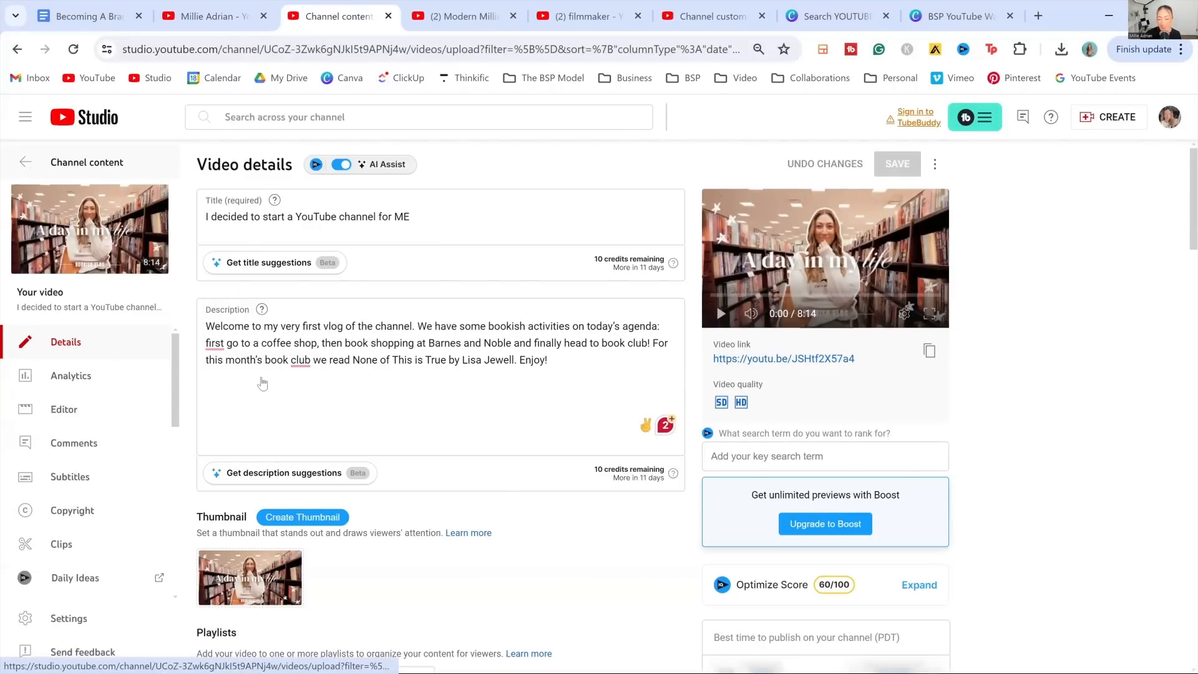